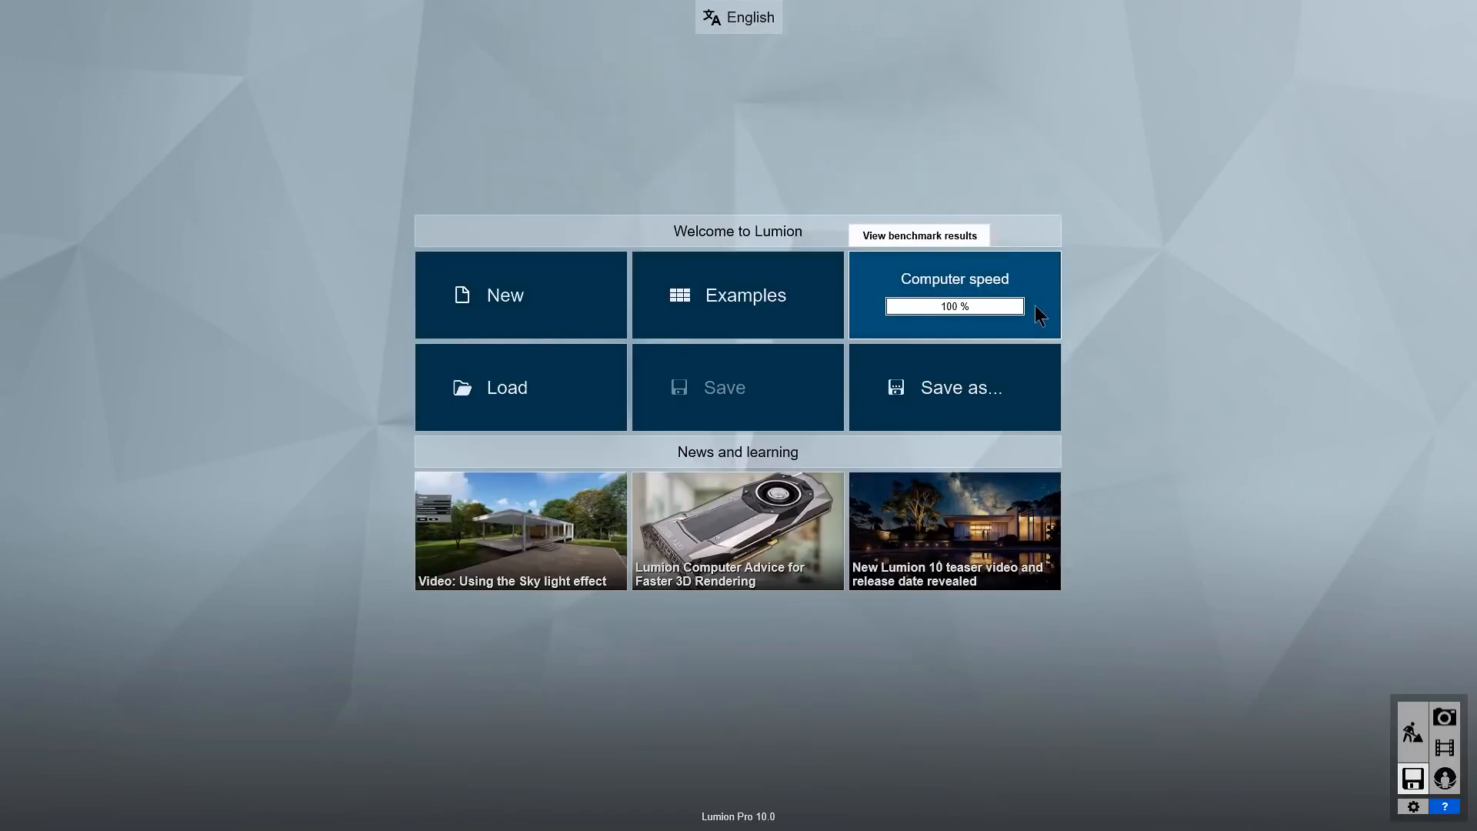
# - Check the computer's benchmark results and the scene templates available for new projects
pyautogui.click(1035, 306)
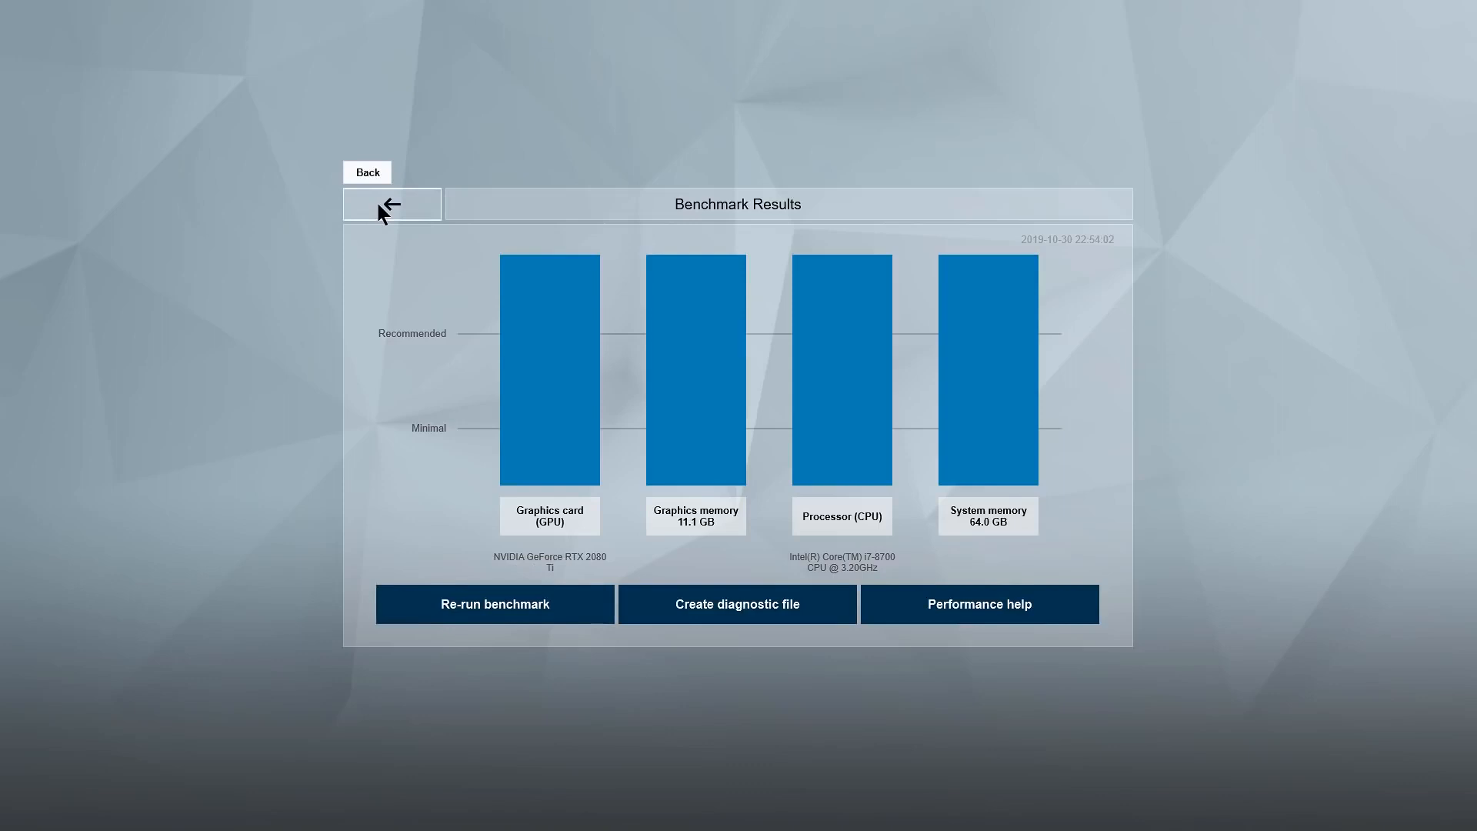
pyautogui.click(382, 206)
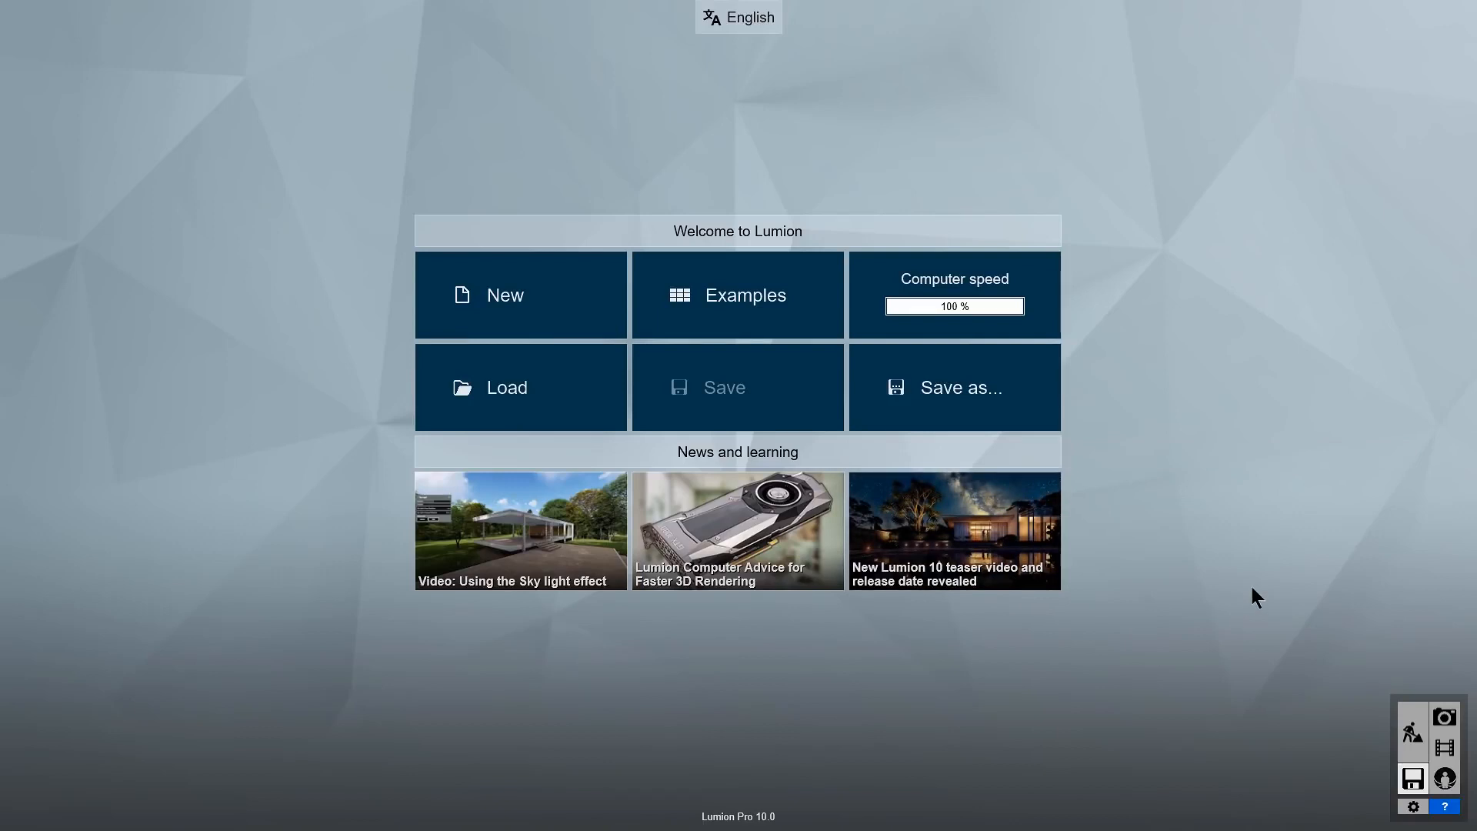
pyautogui.click(567, 305)
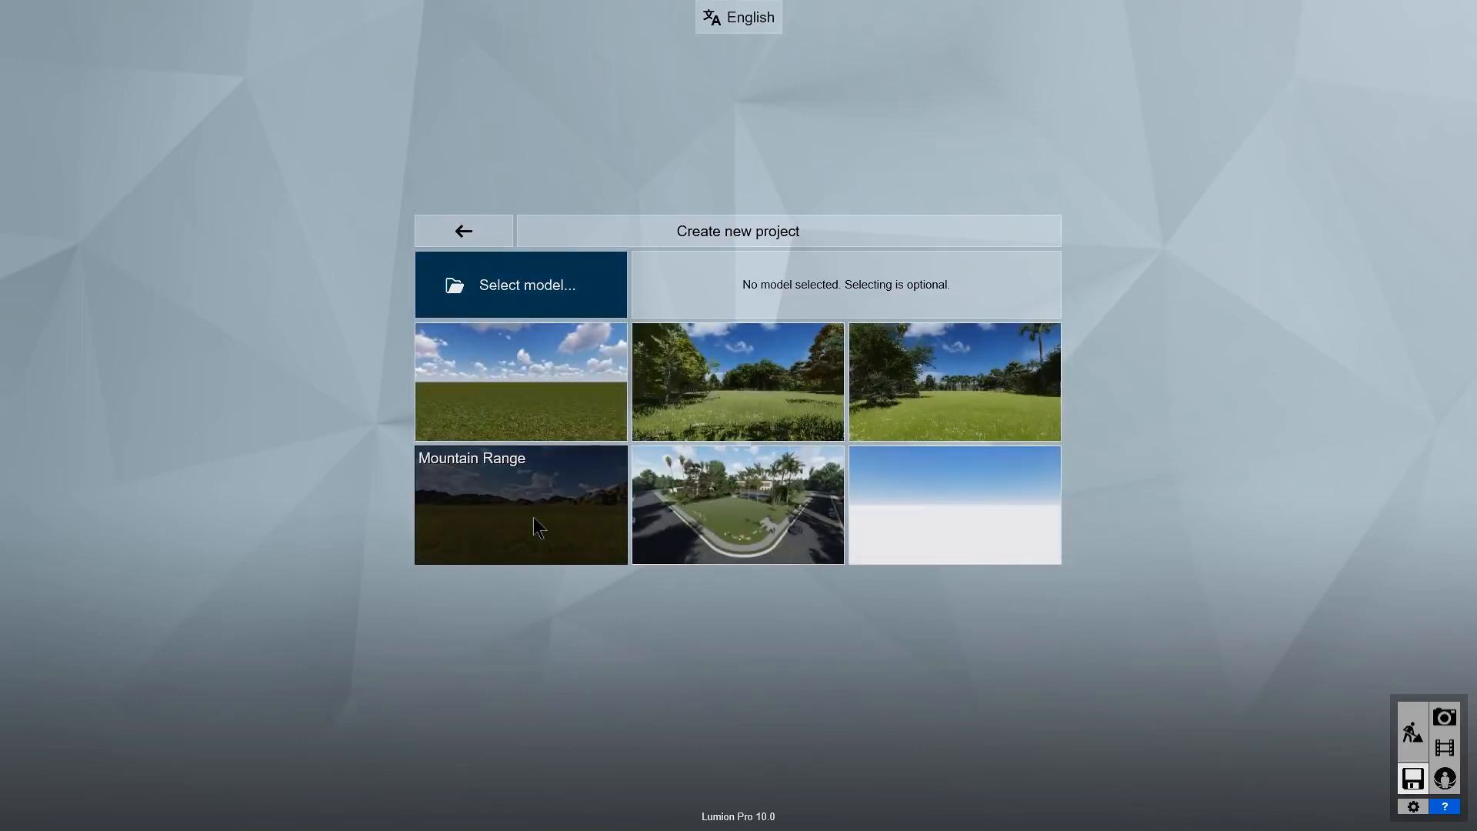
pyautogui.click(444, 239)
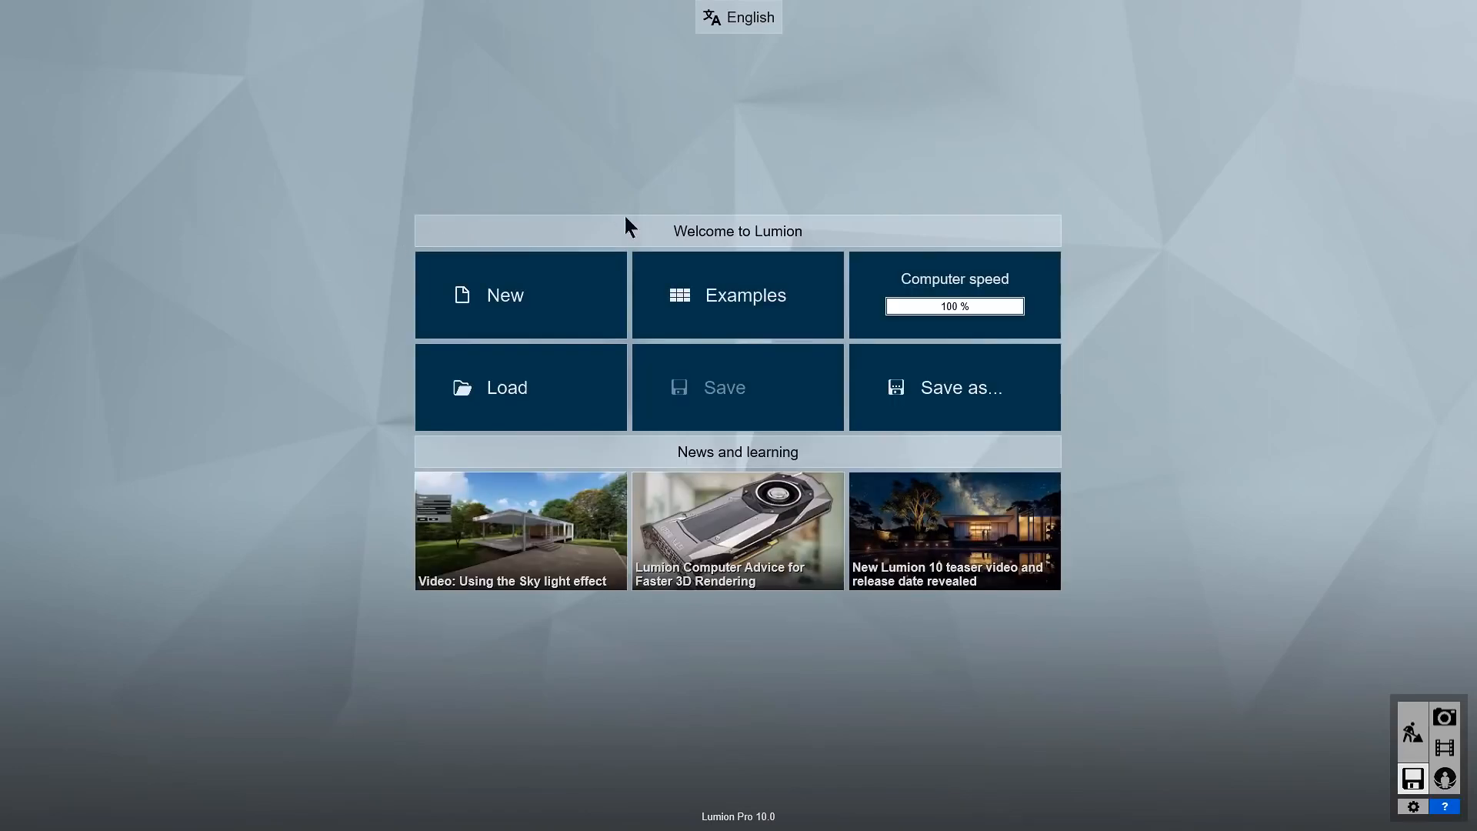
# - Open the Villa Van Manen example project
pyautogui.click(743, 313)
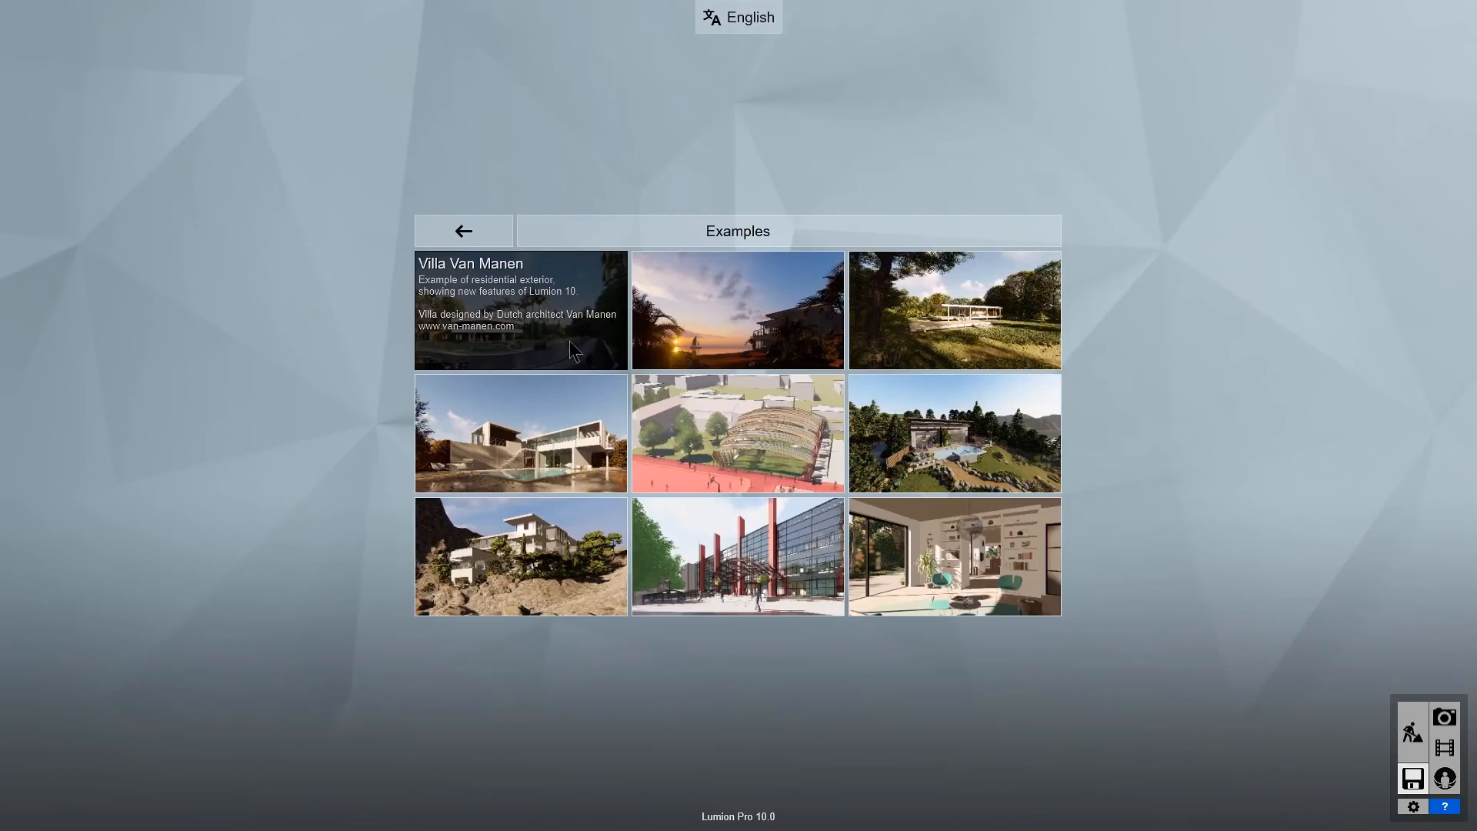
pyautogui.click(579, 343)
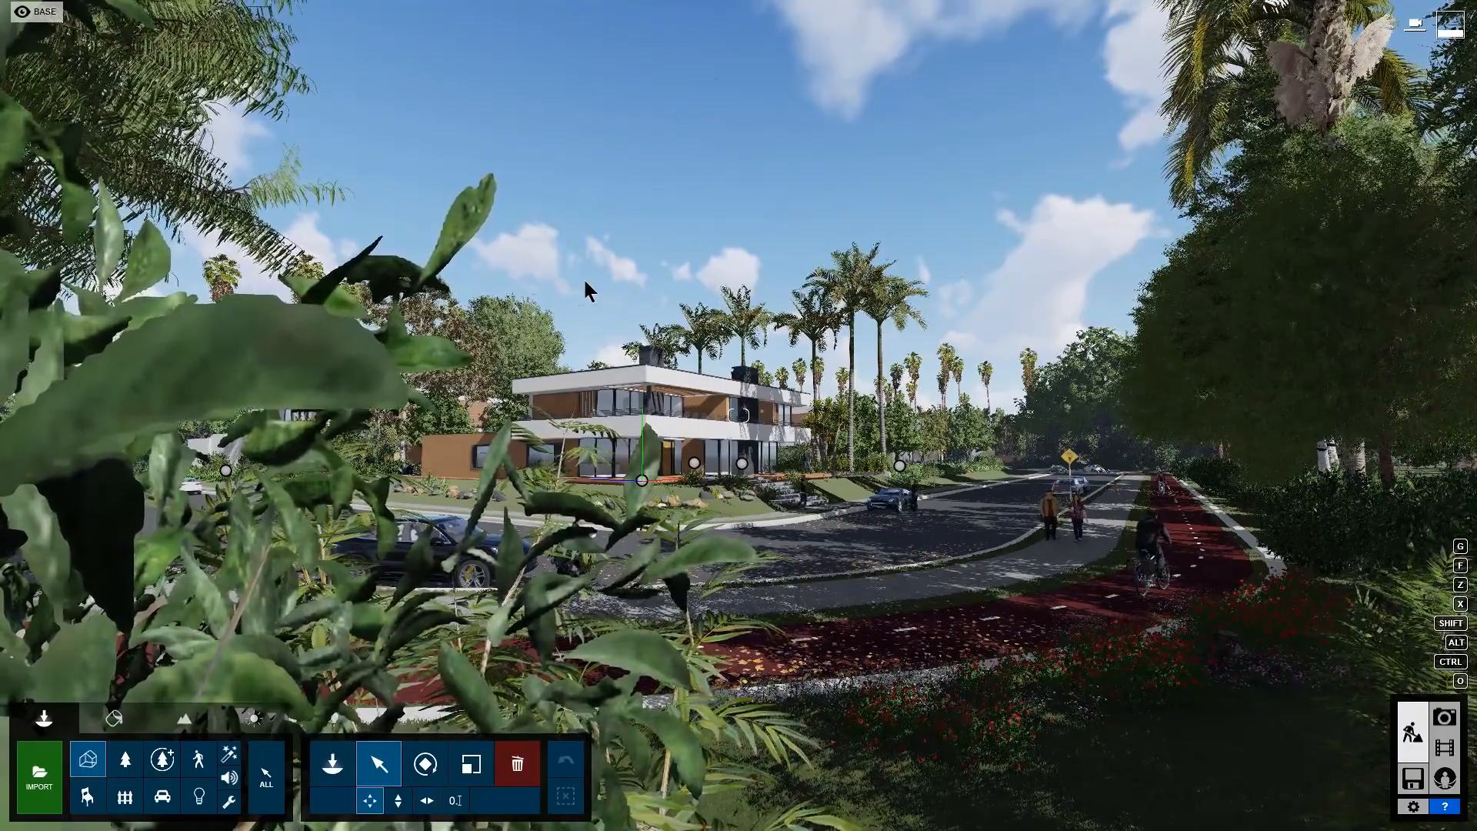
# - Explore the Villa Van Manen scene by flying forward, backward, sideways, up and down, and turning to view the house and its surroundings
pyautogui.press('w')
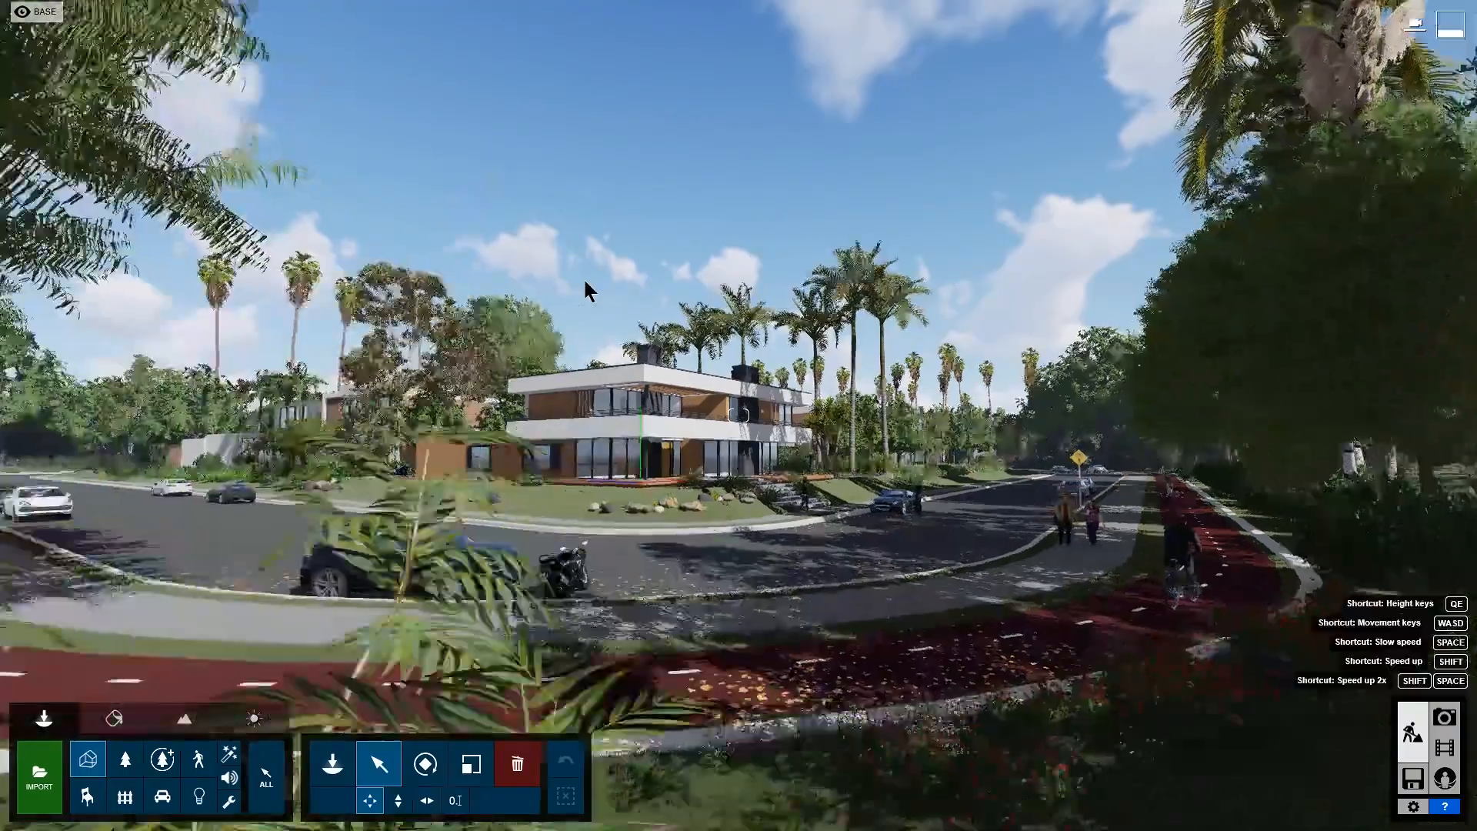
pyautogui.press('a')
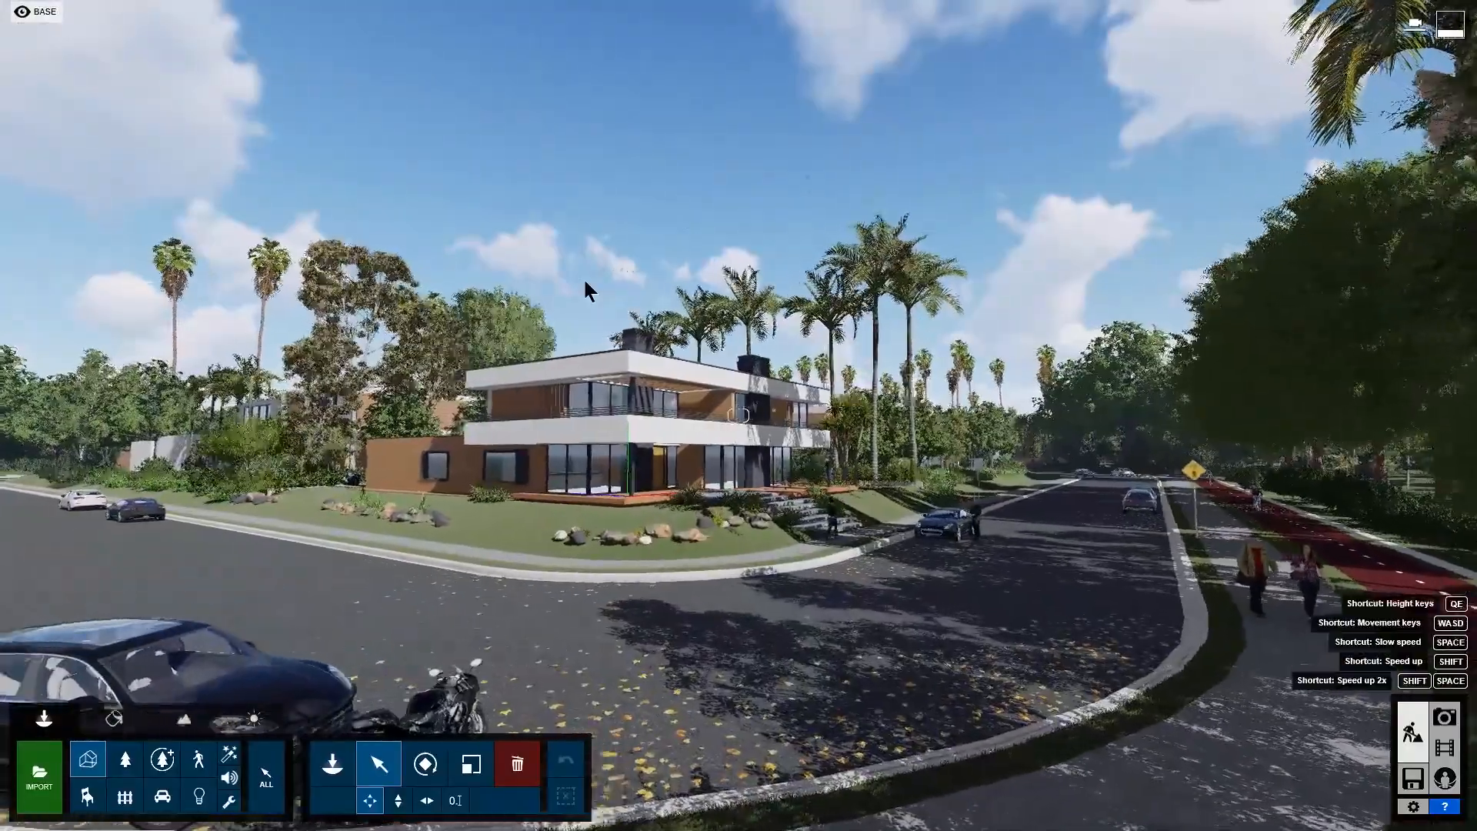
pyautogui.press('s')
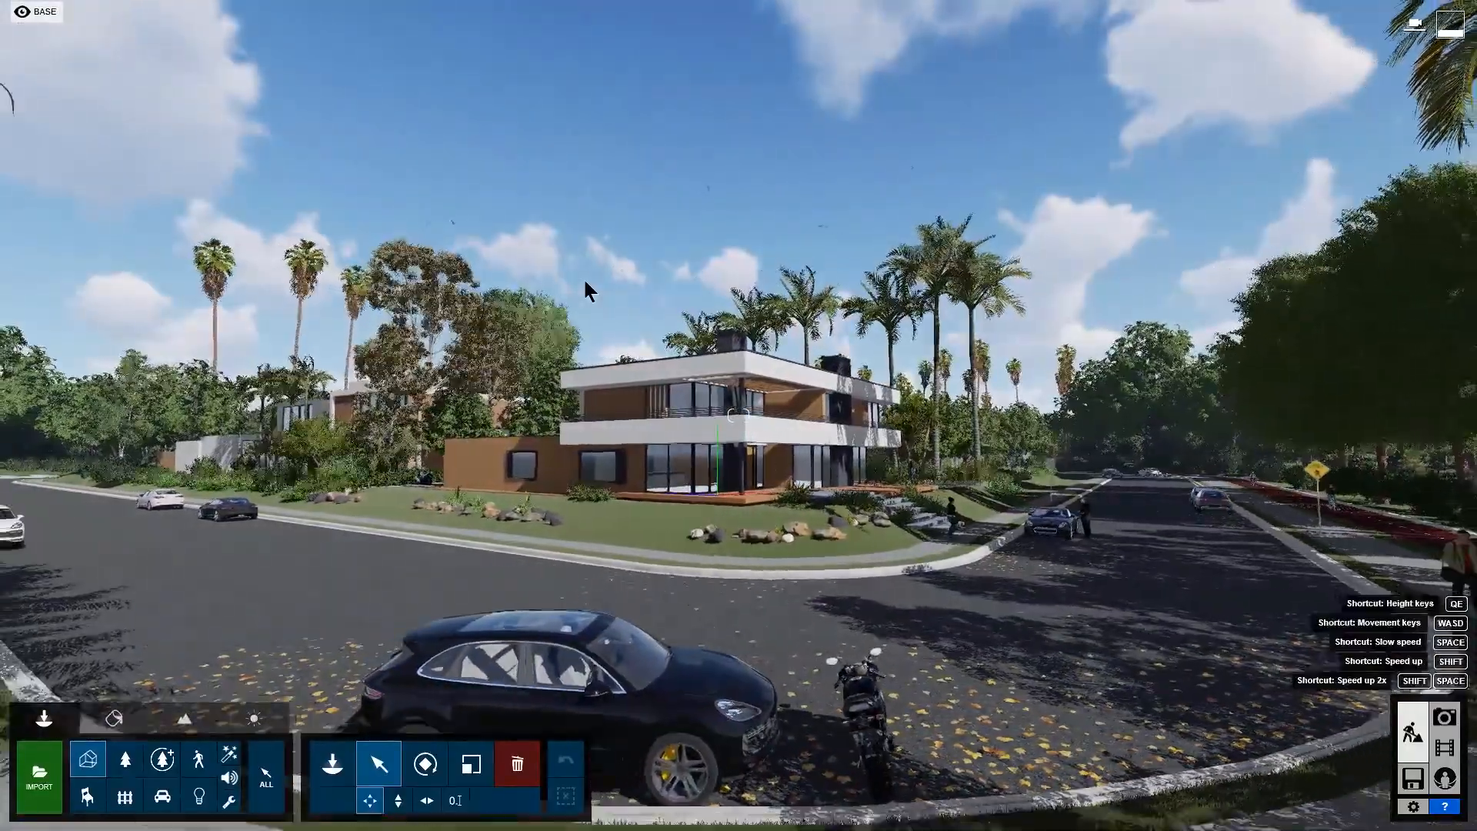
pyautogui.press('d')
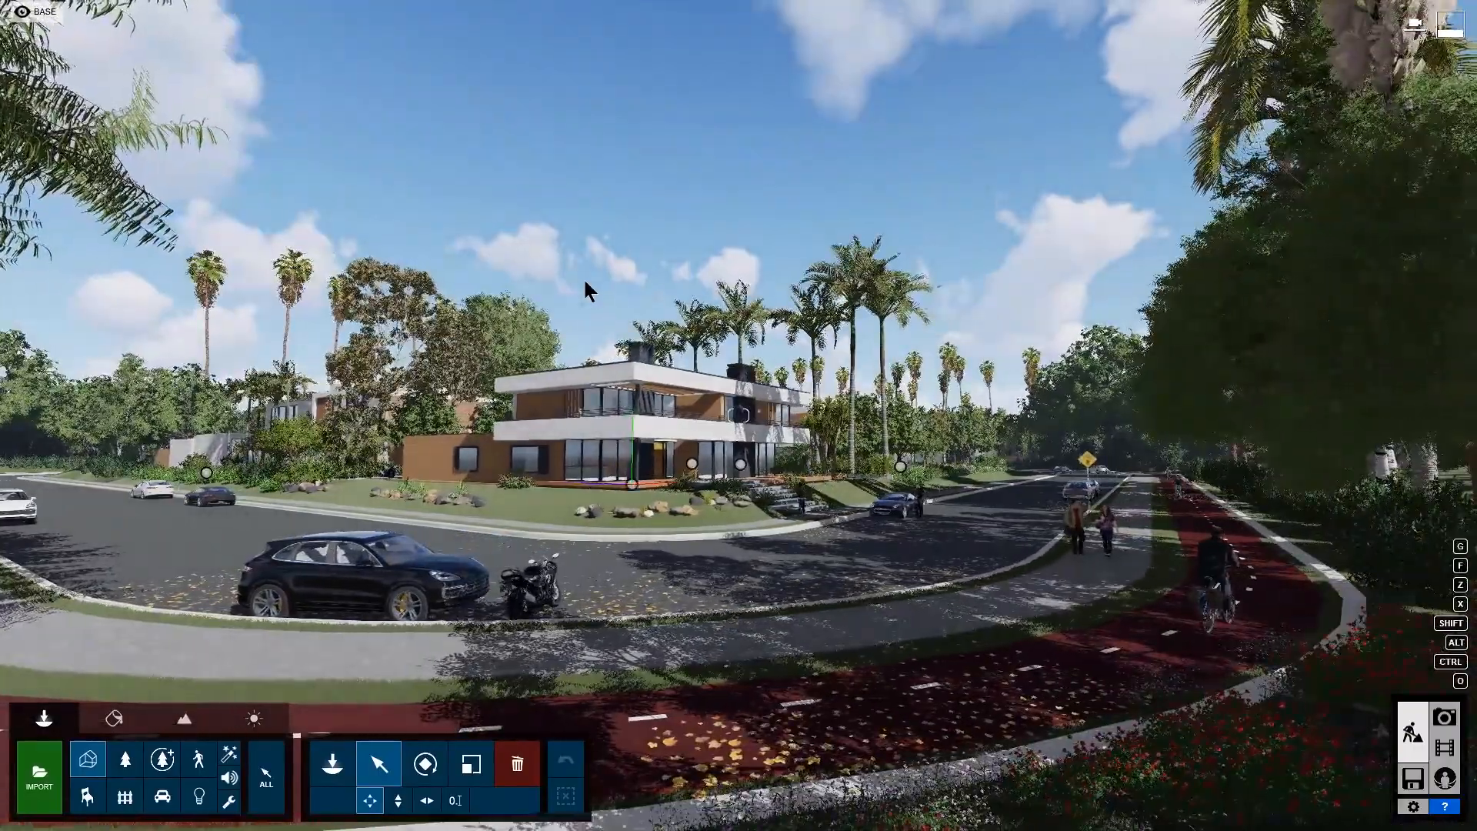
pyautogui.press('w')
pyautogui.press('q')
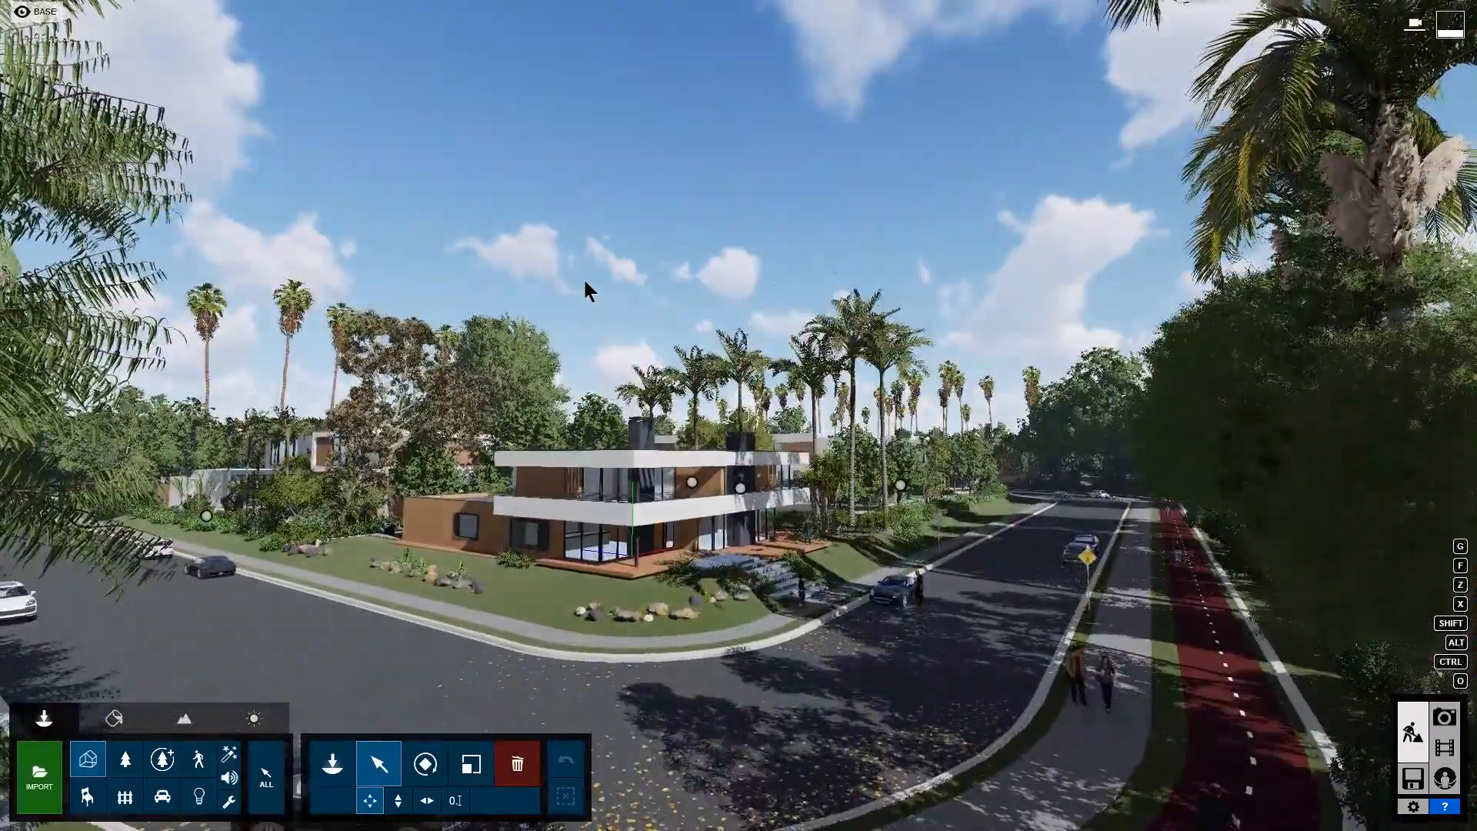
pyautogui.press('e')
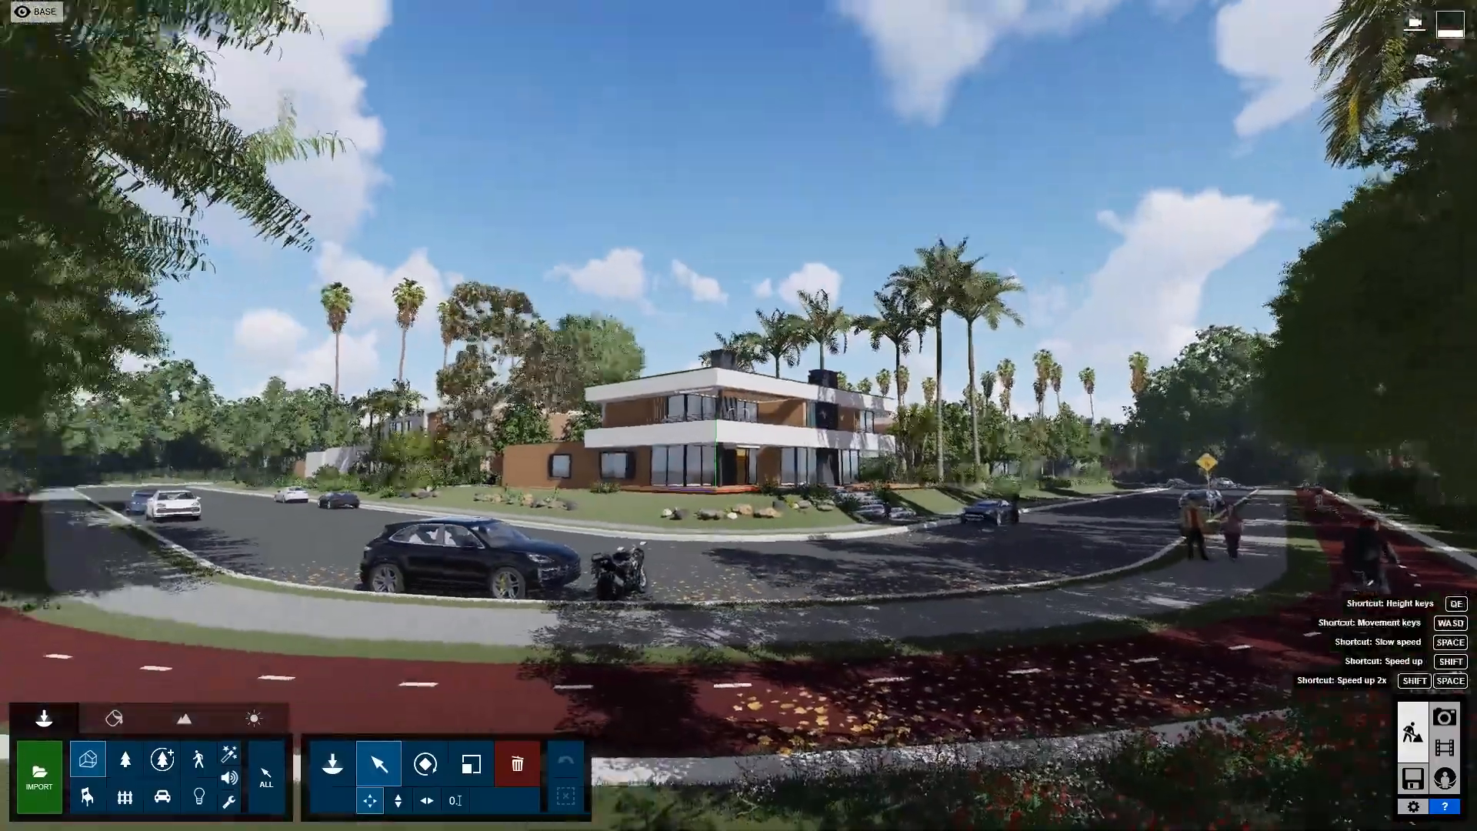
pyautogui.moveTo(738, 416); pyautogui.dragTo(462, 416, button='right')
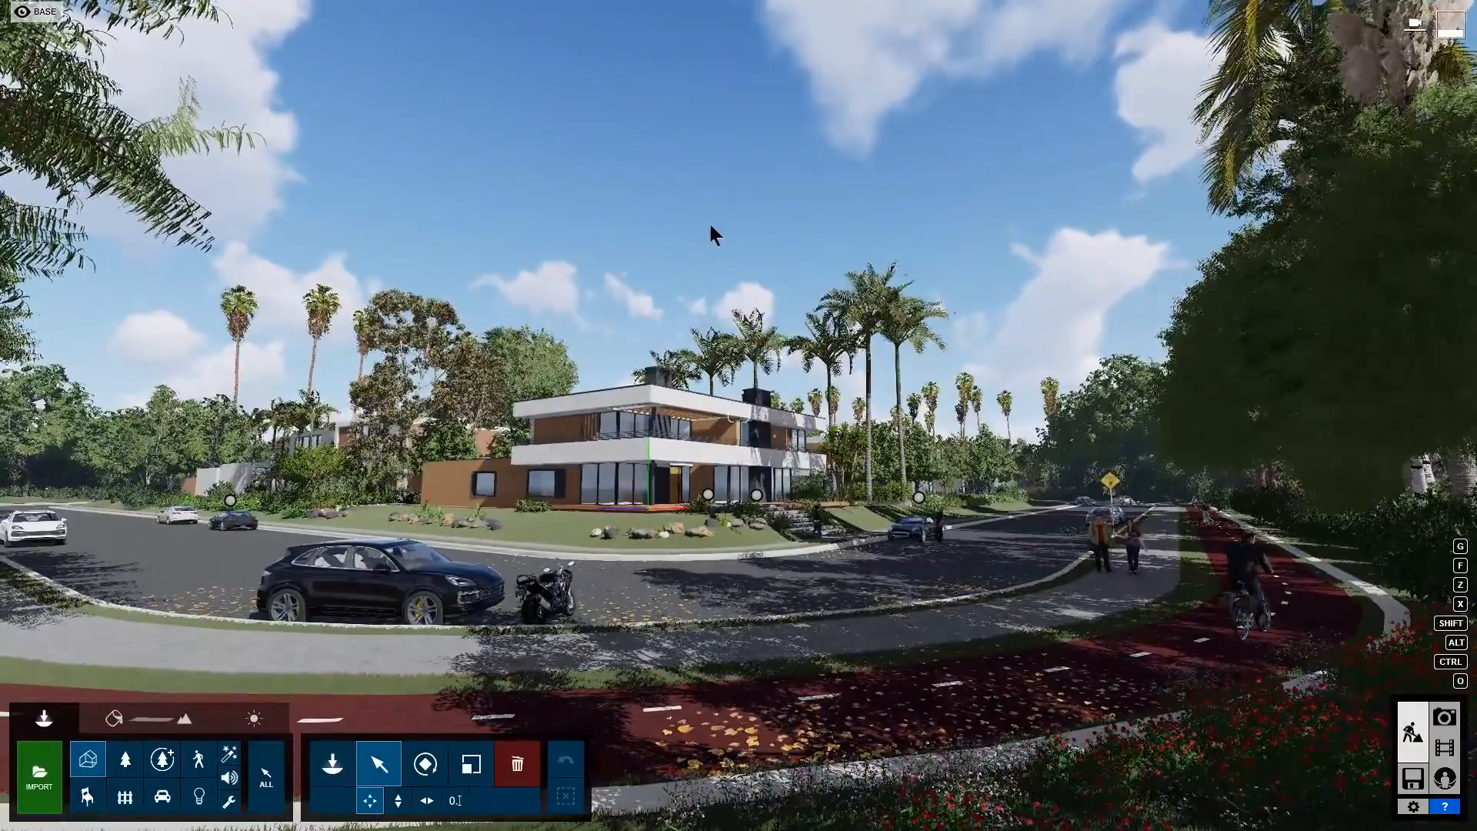
pyautogui.press('w')
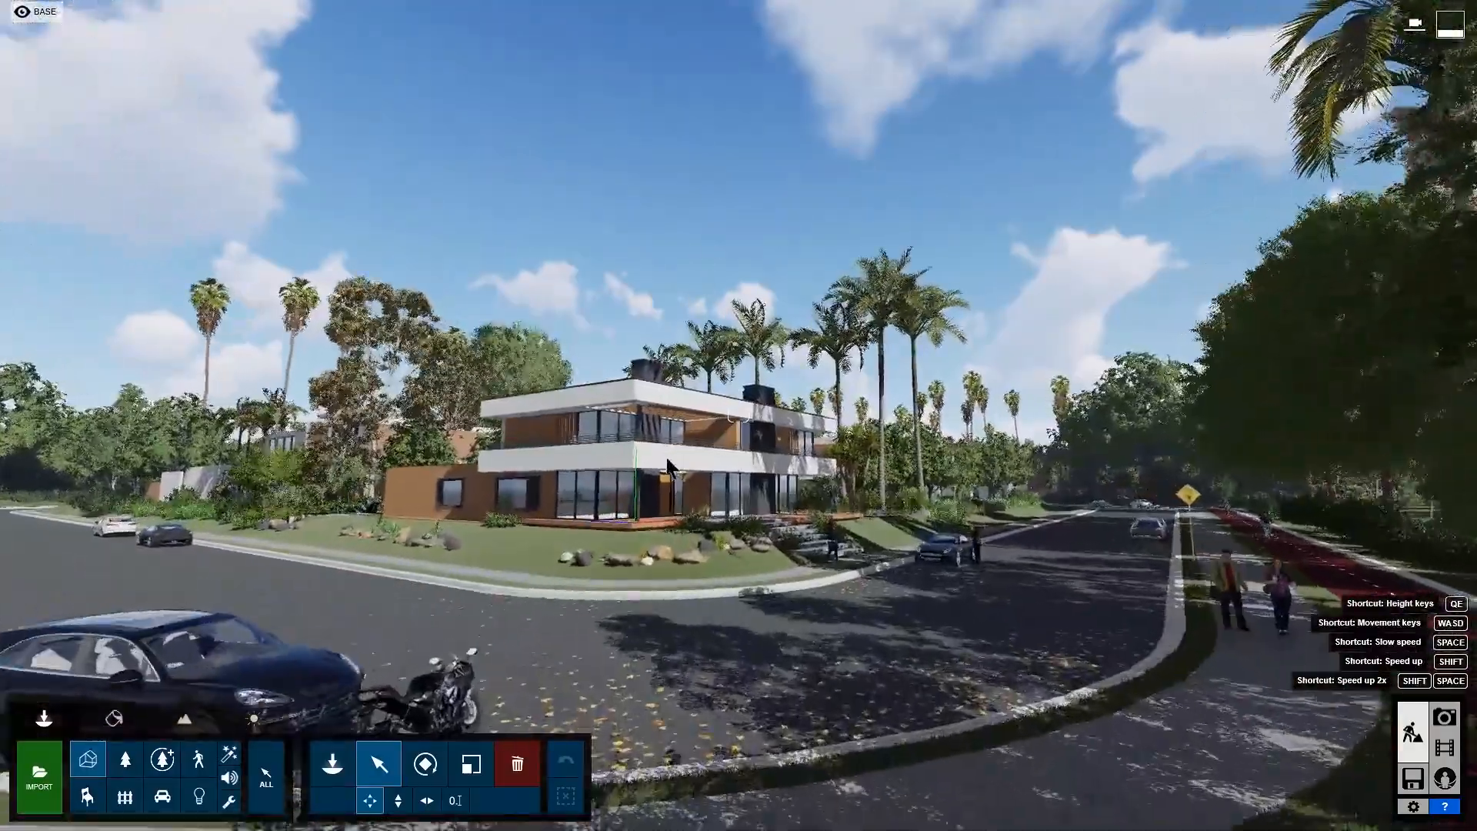
pyautogui.moveTo(670, 413); pyautogui.dragTo(758, 400, button='right')
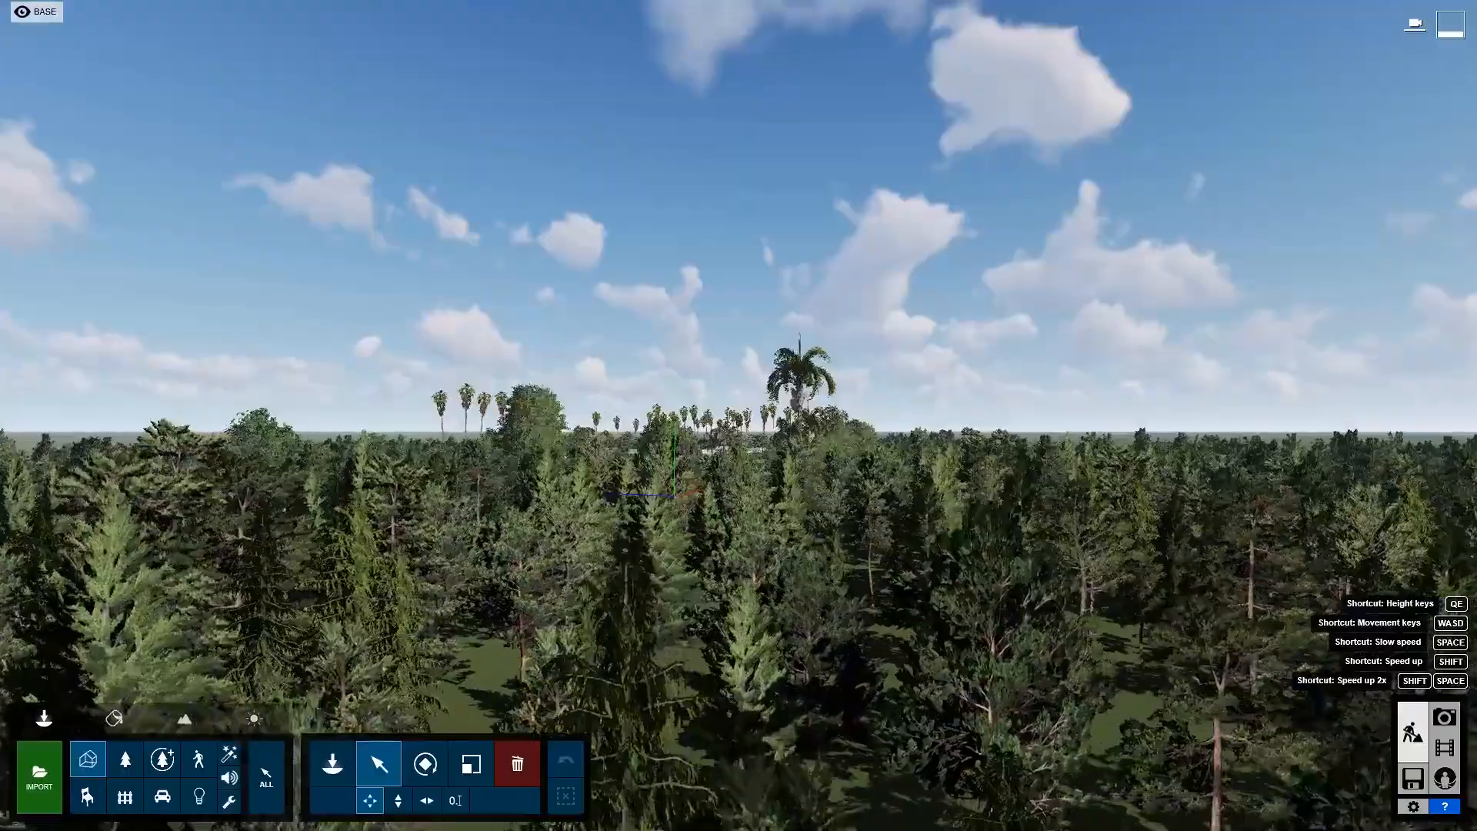
pyautogui.press('w')
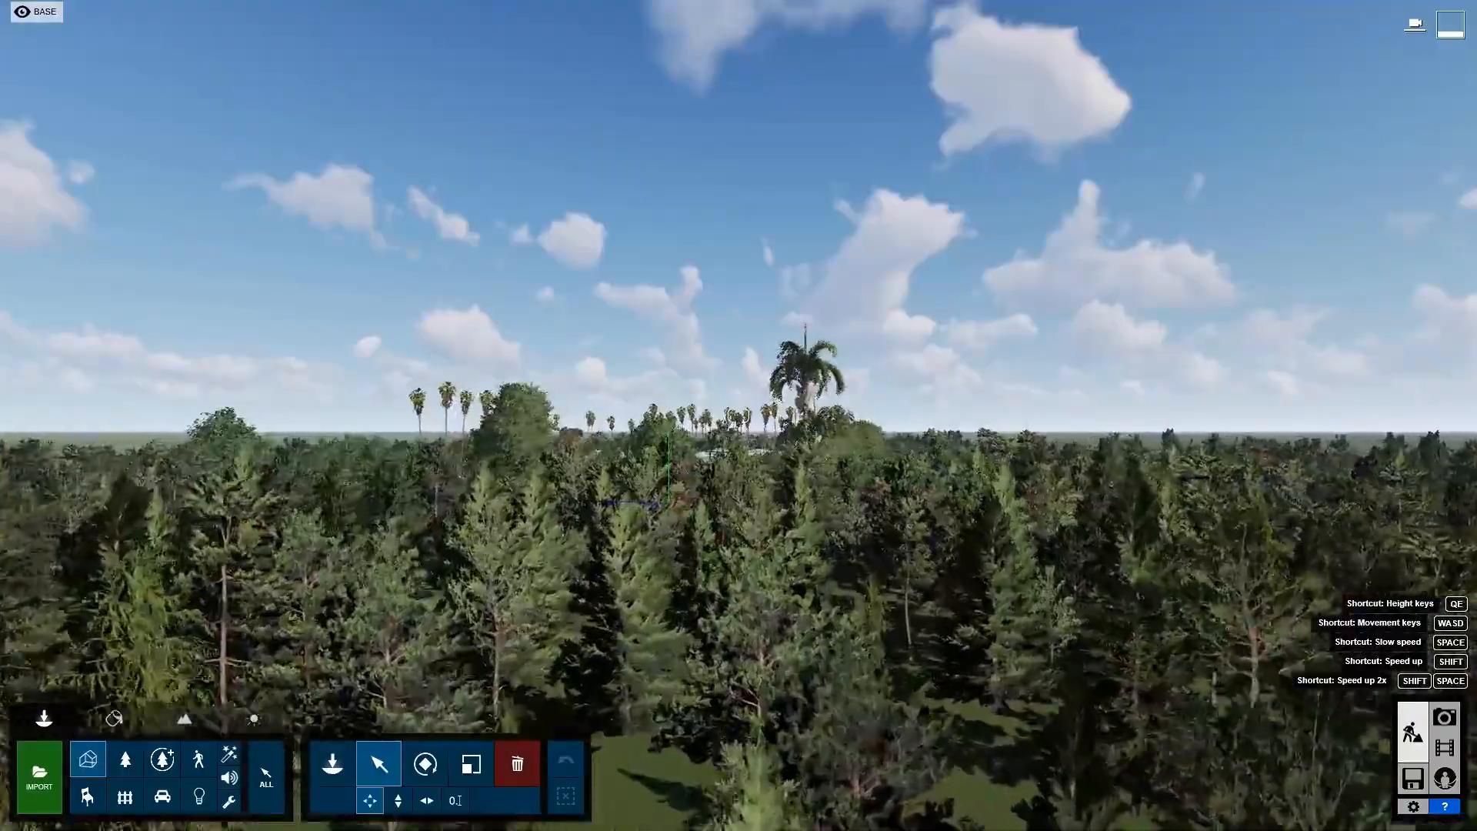
pyautogui.press('w')
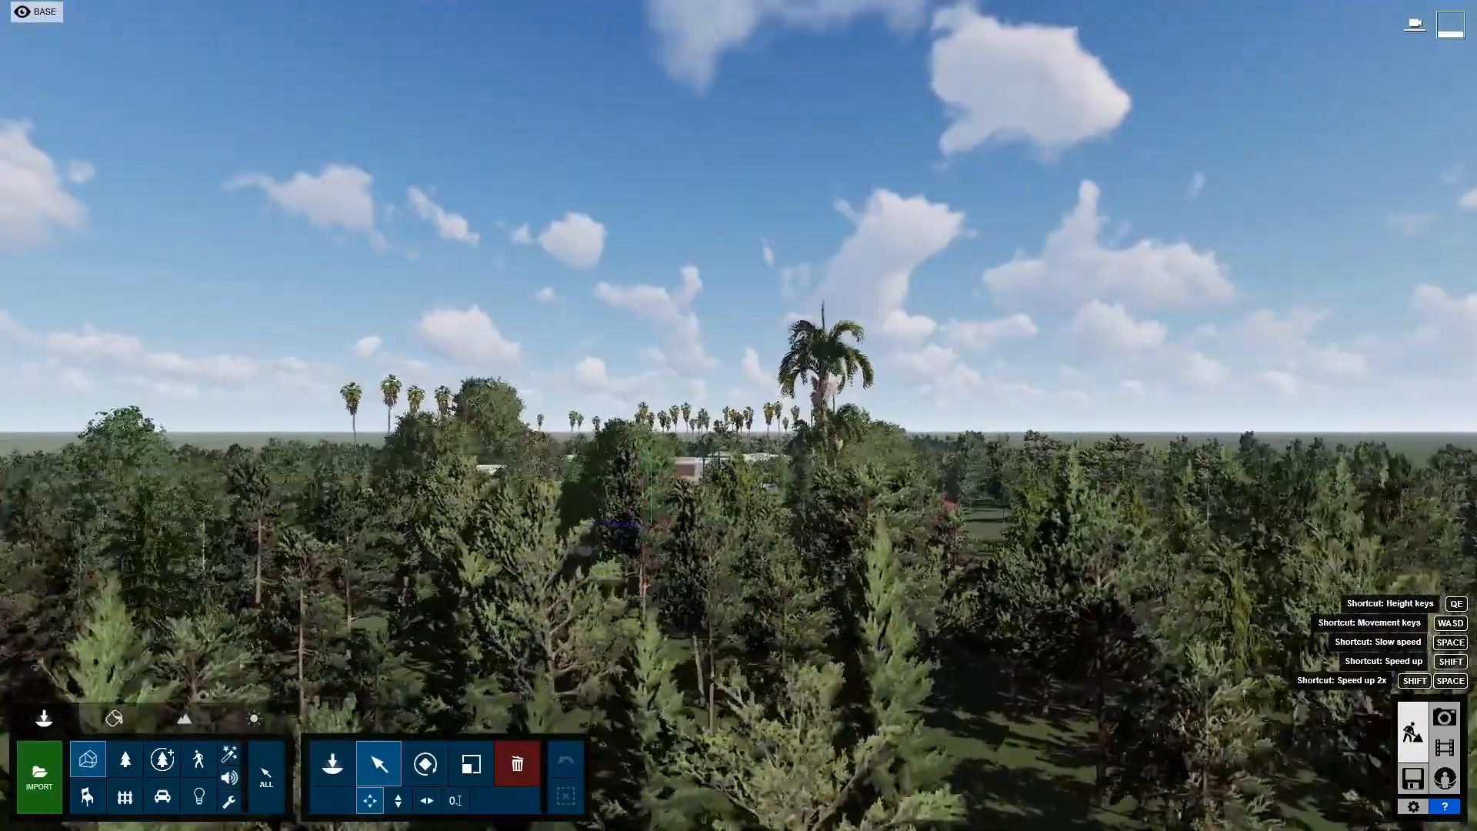
pyautogui.press('w')
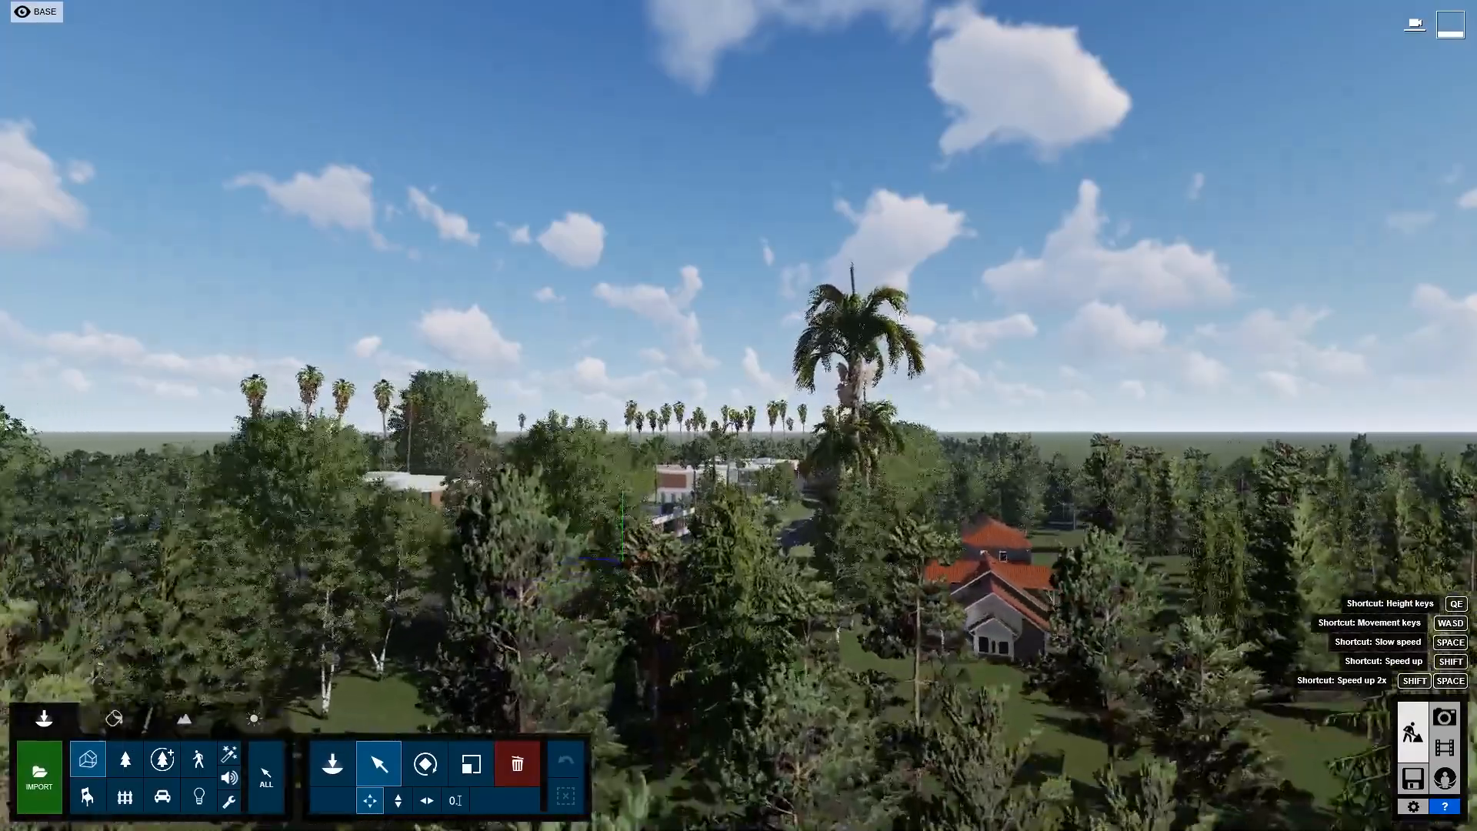
pyautogui.press('w')
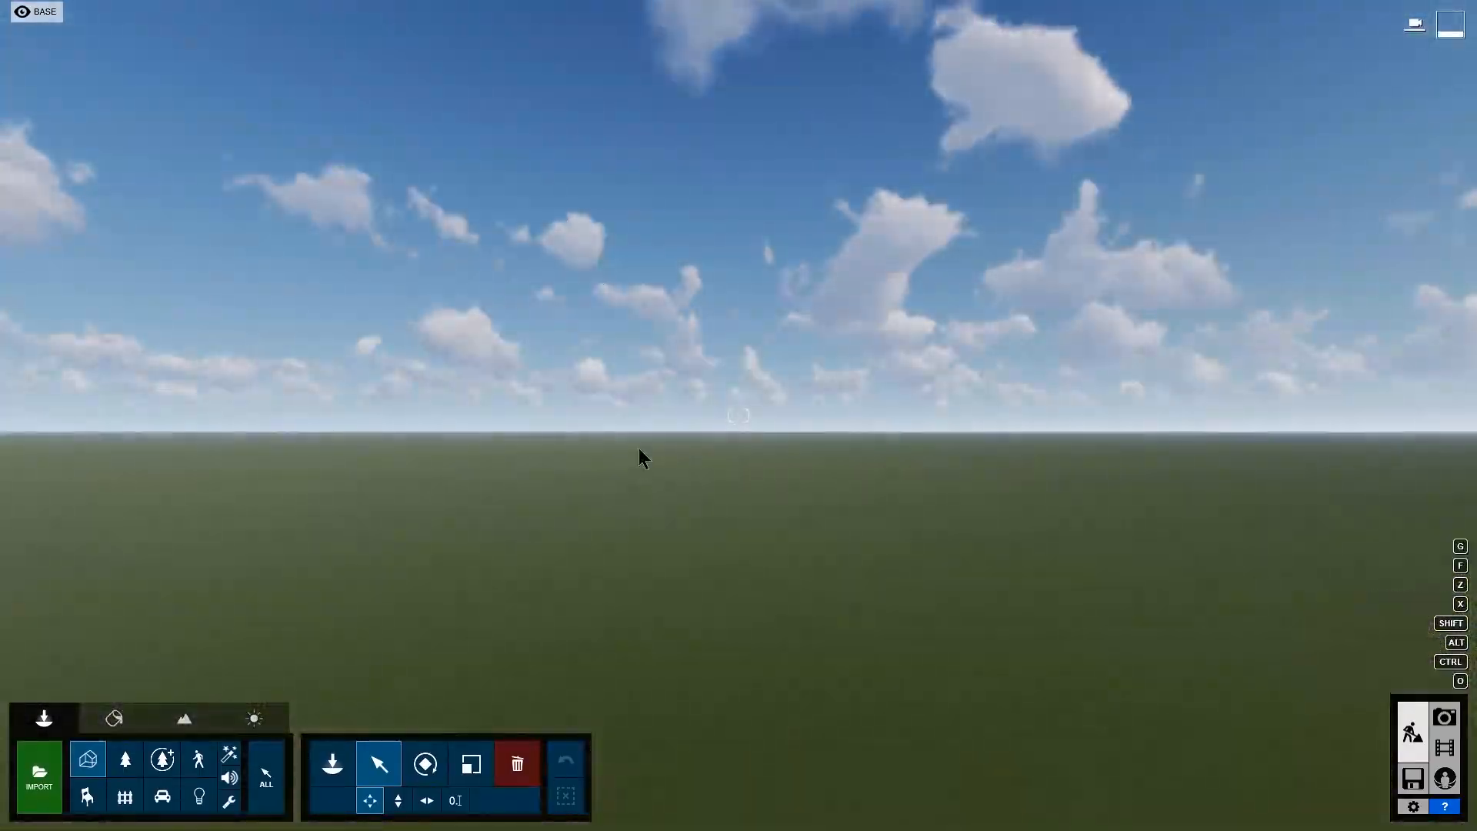
# - Create a new project from the flat grass plain template with Villa Van Manen.skp from the Desktop's TEMP folder as its model
pyautogui.click(1412, 779)
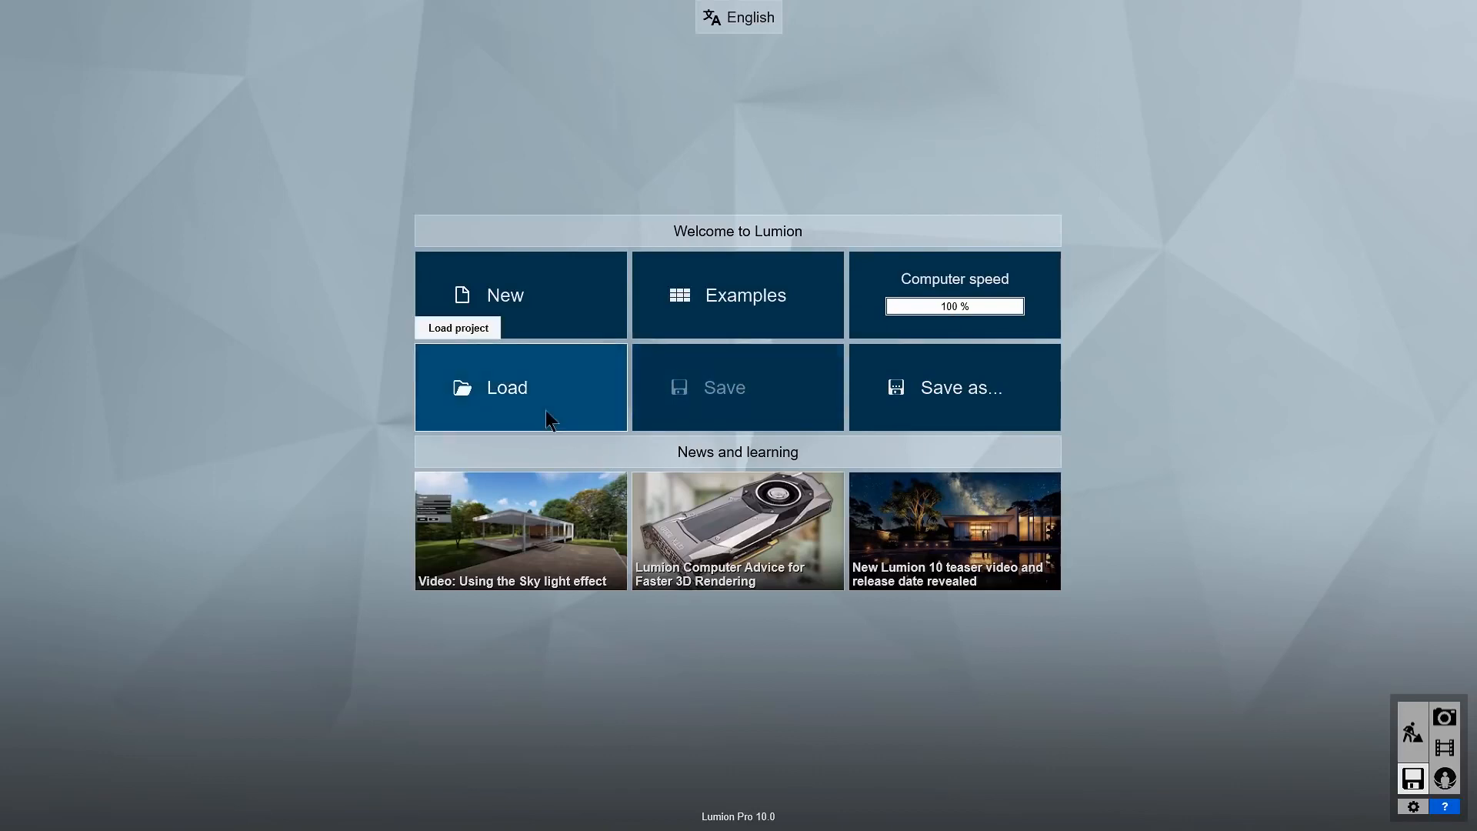
pyautogui.click(762, 21)
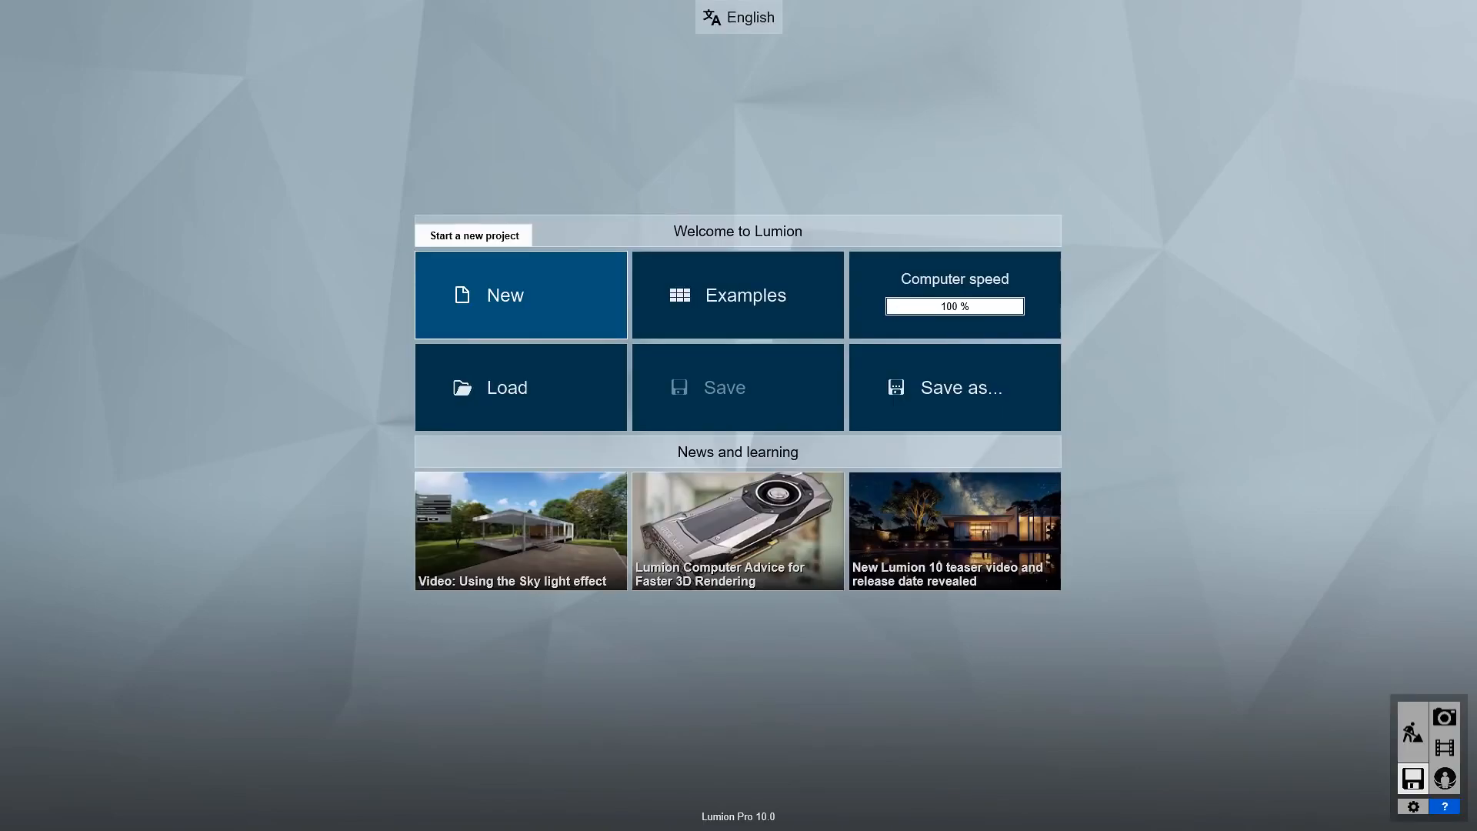
pyautogui.click(580, 296)
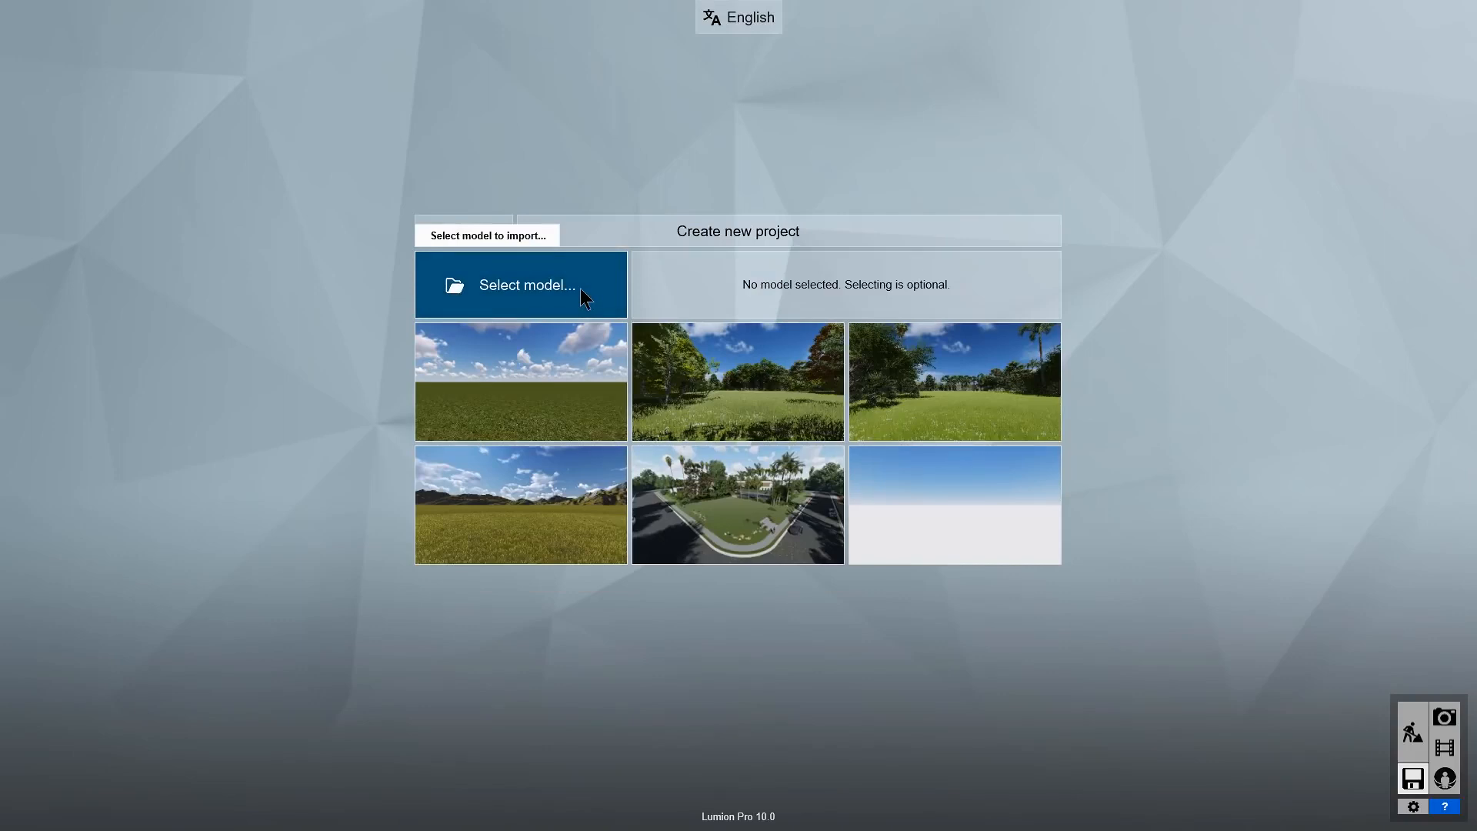
pyautogui.click(580, 288)
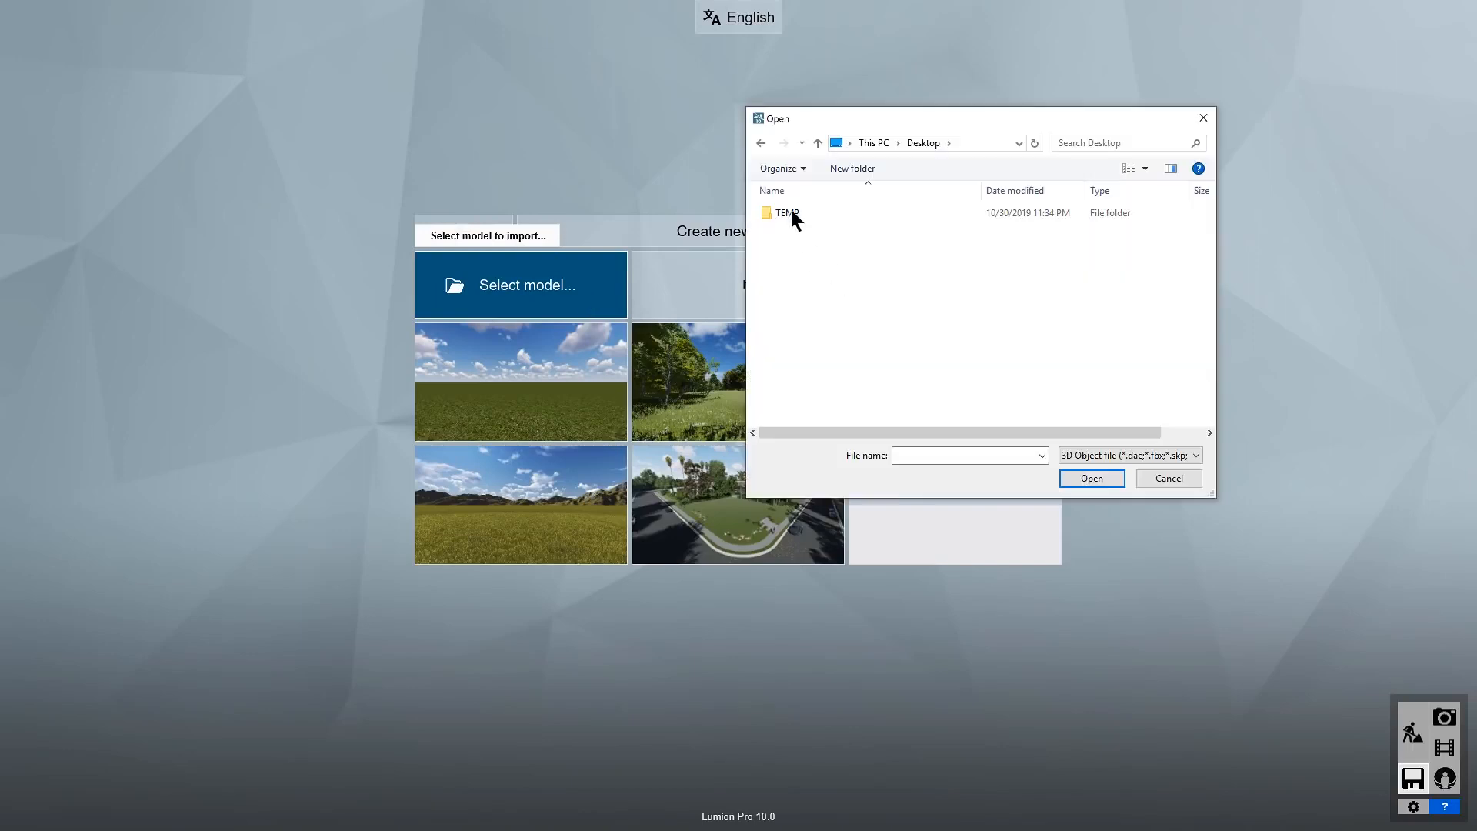
pyautogui.doubleClick(790, 212)
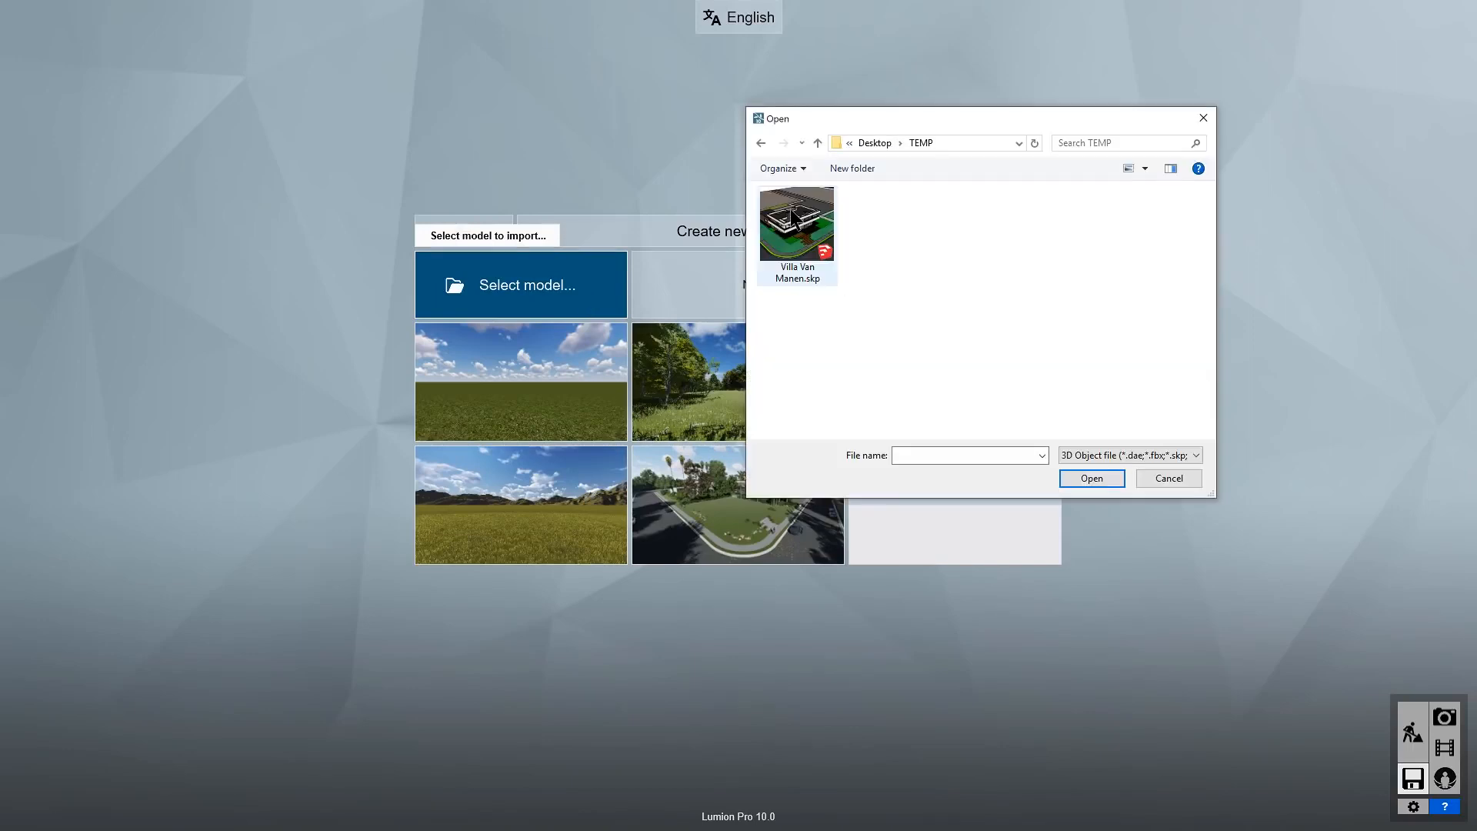
pyautogui.click(813, 246)
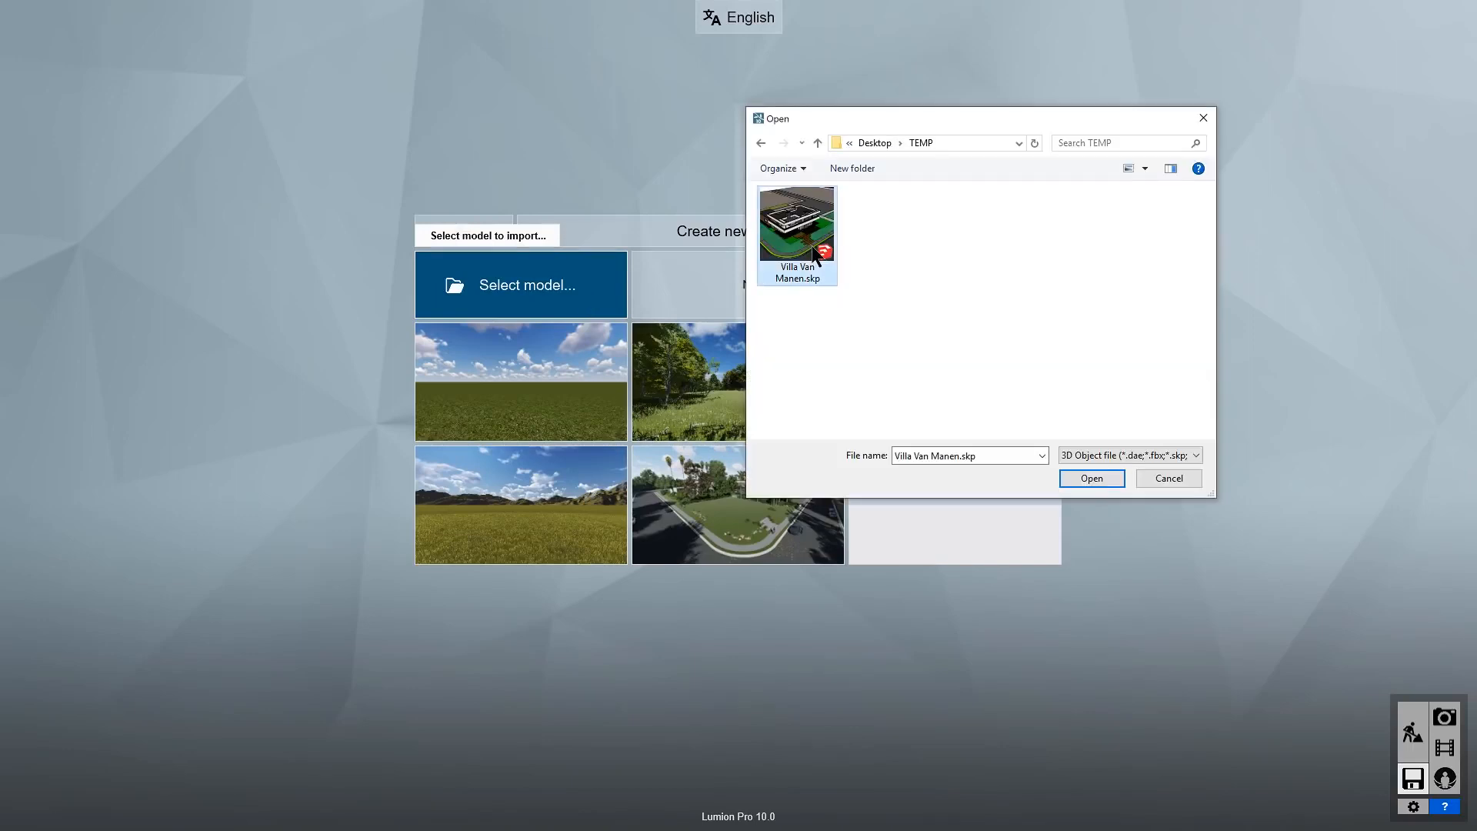
pyautogui.click(1092, 478)
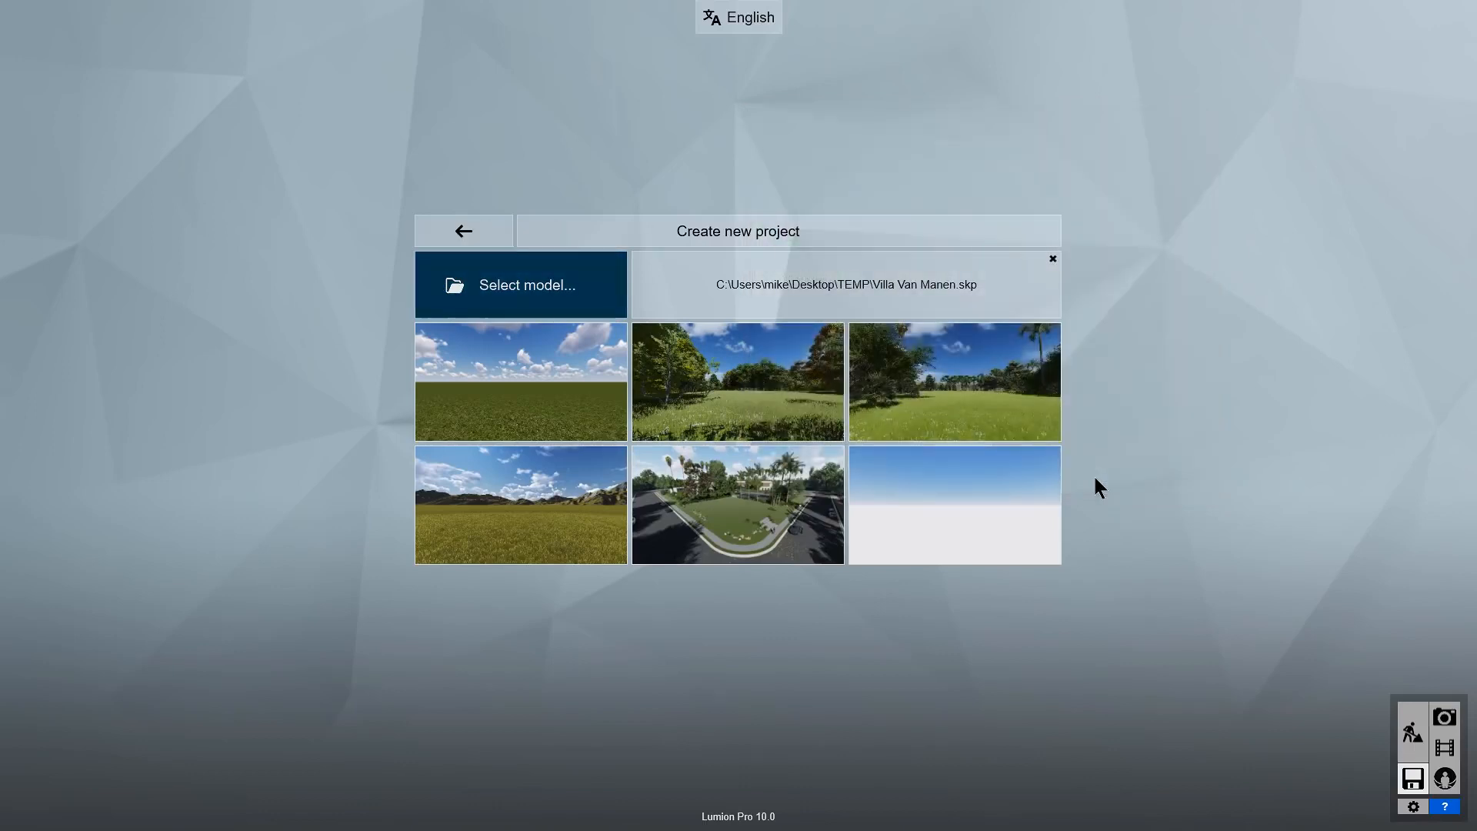
pyautogui.click(551, 408)
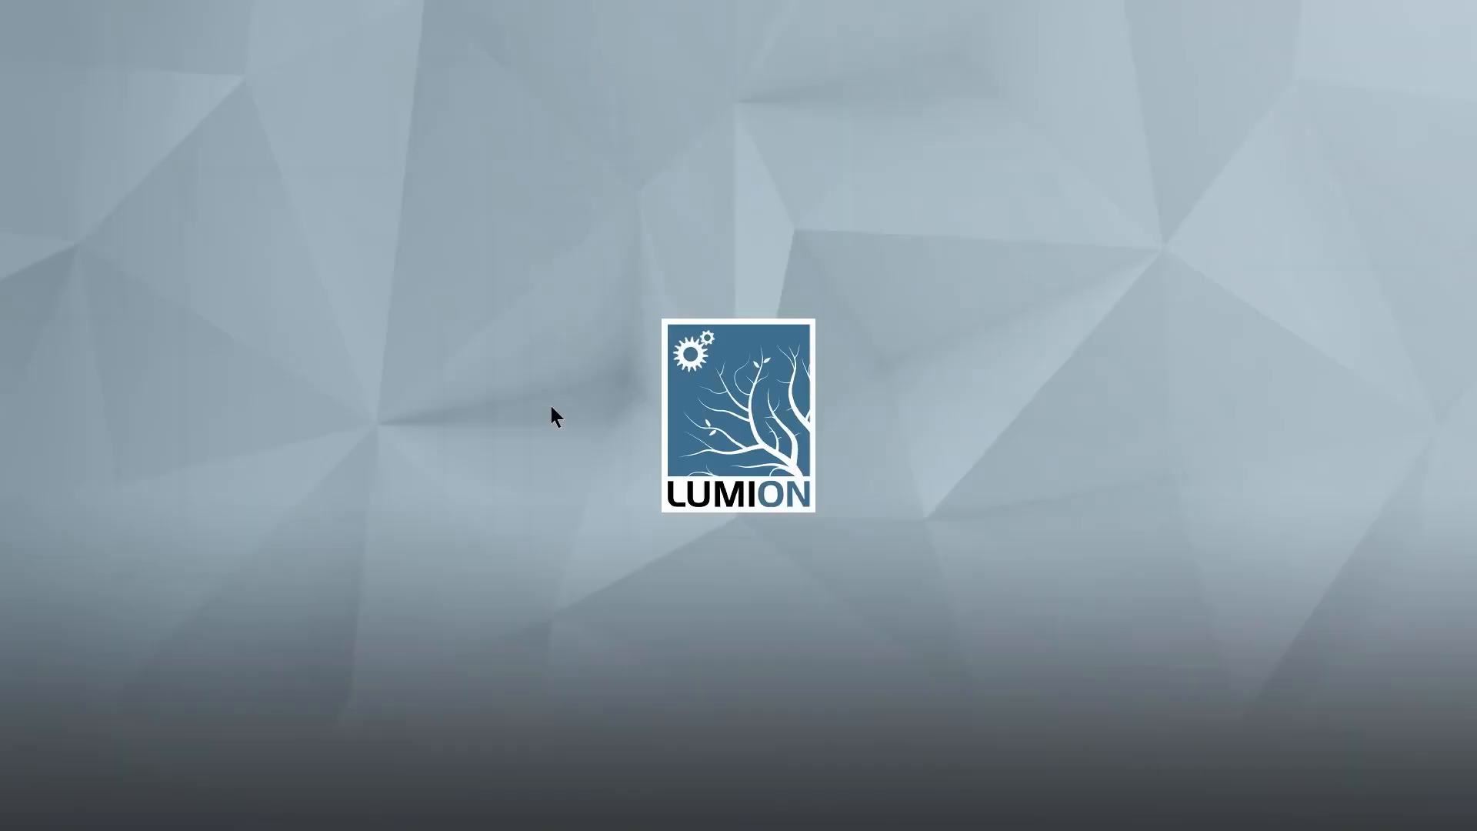
# - Turn the sun to the southeast, change its height and adjust the cloud amount while viewing the house across the lawn
pyautogui.hotkey('shift', 'w')
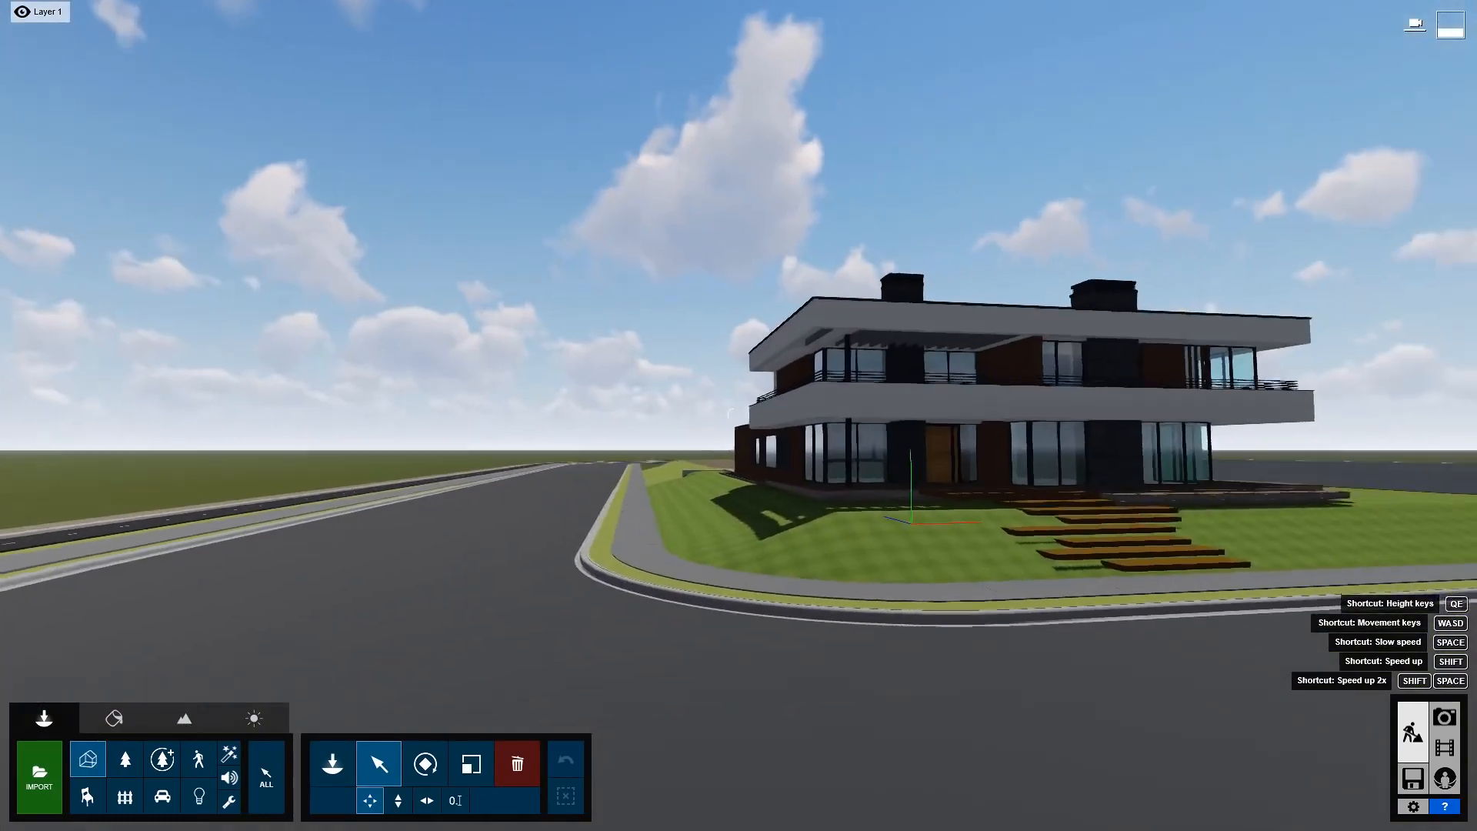
pyautogui.hotkey('shift', 'w')
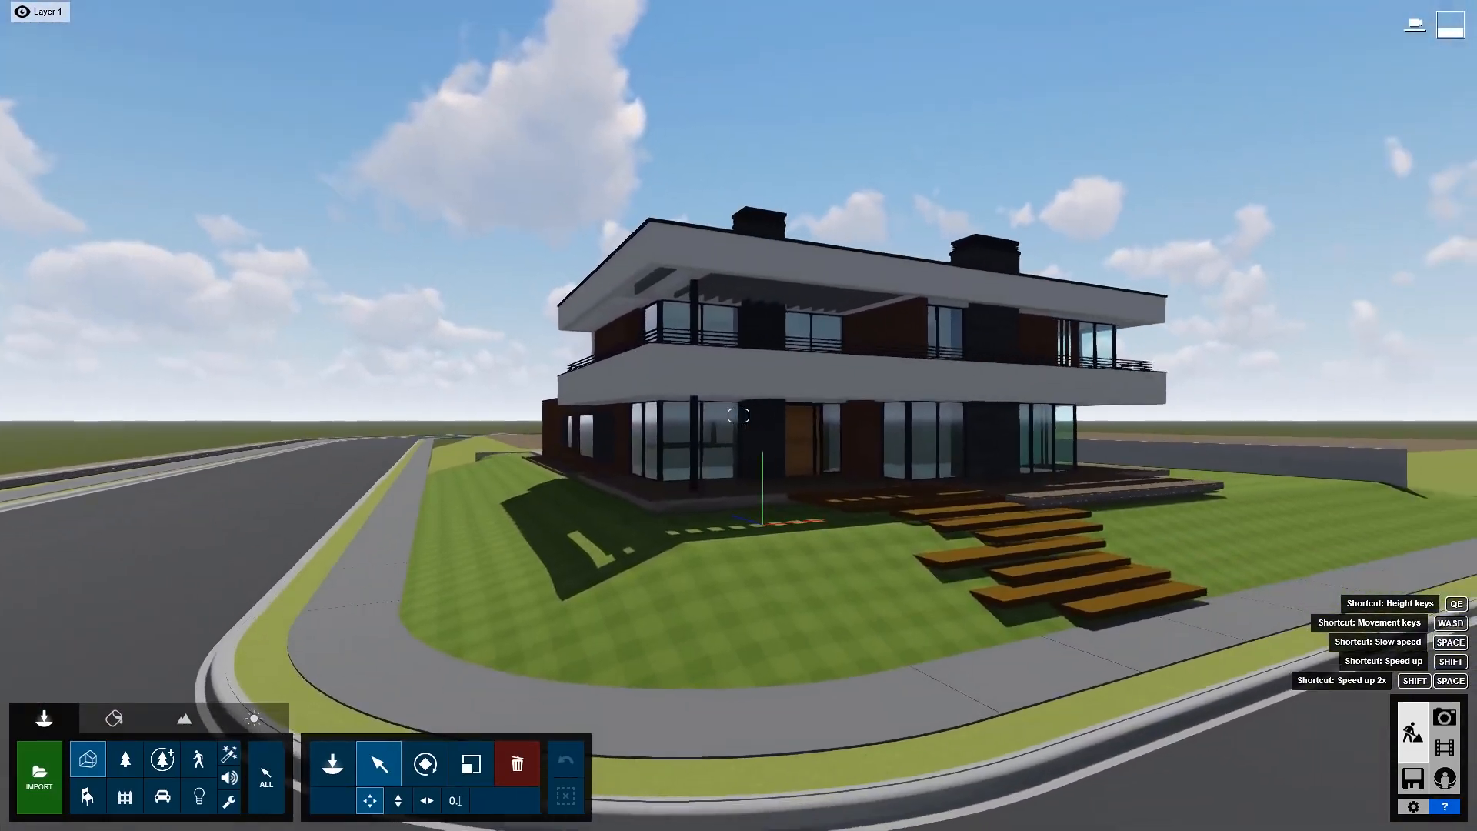
pyautogui.press('d')
pyautogui.press('d')
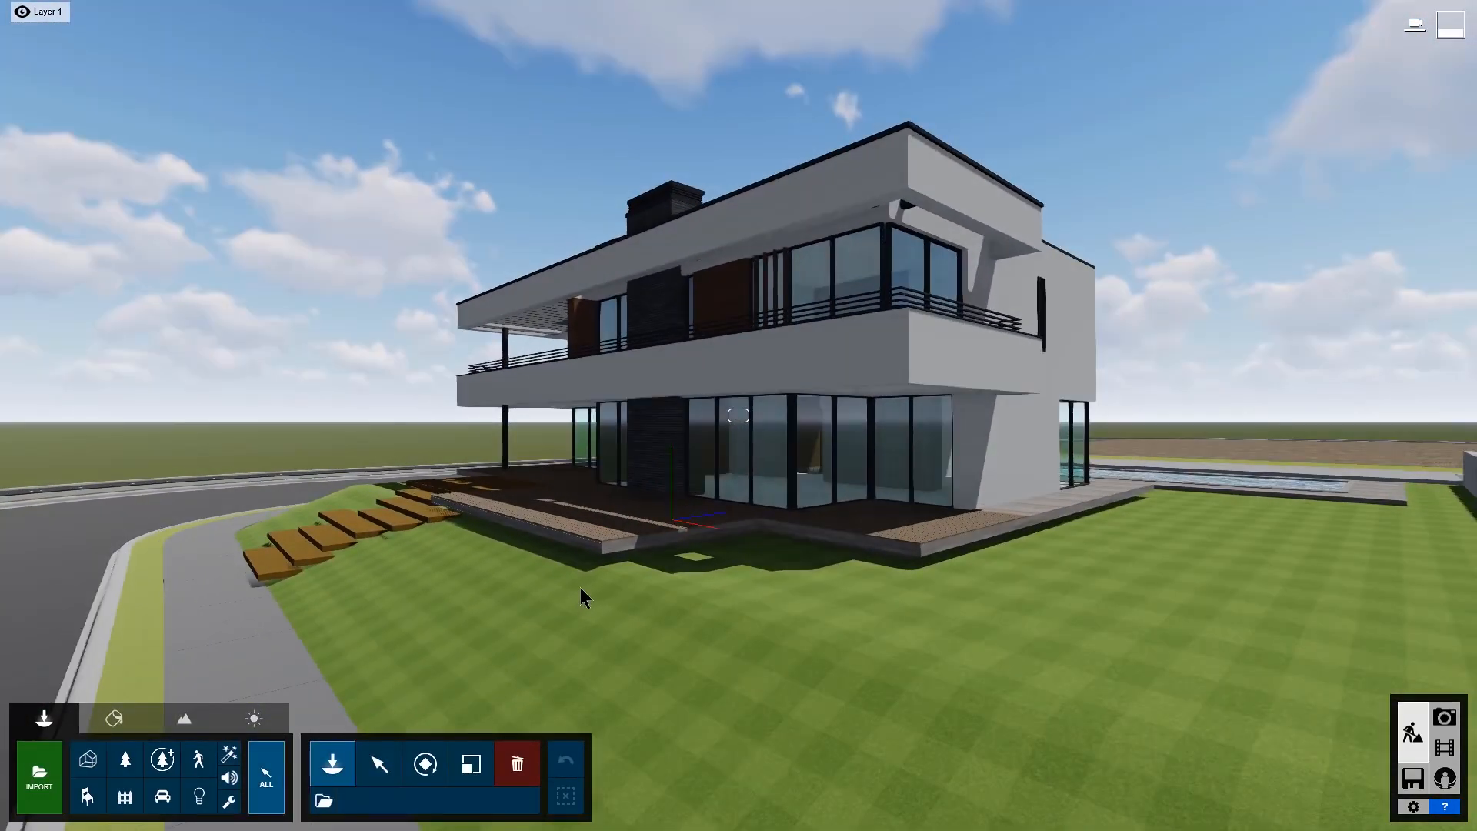
pyautogui.moveTo(580, 584); pyautogui.dragTo(477, 608, button='right')
pyautogui.moveTo(567, 625); pyautogui.dragTo(550, 629, button='right')
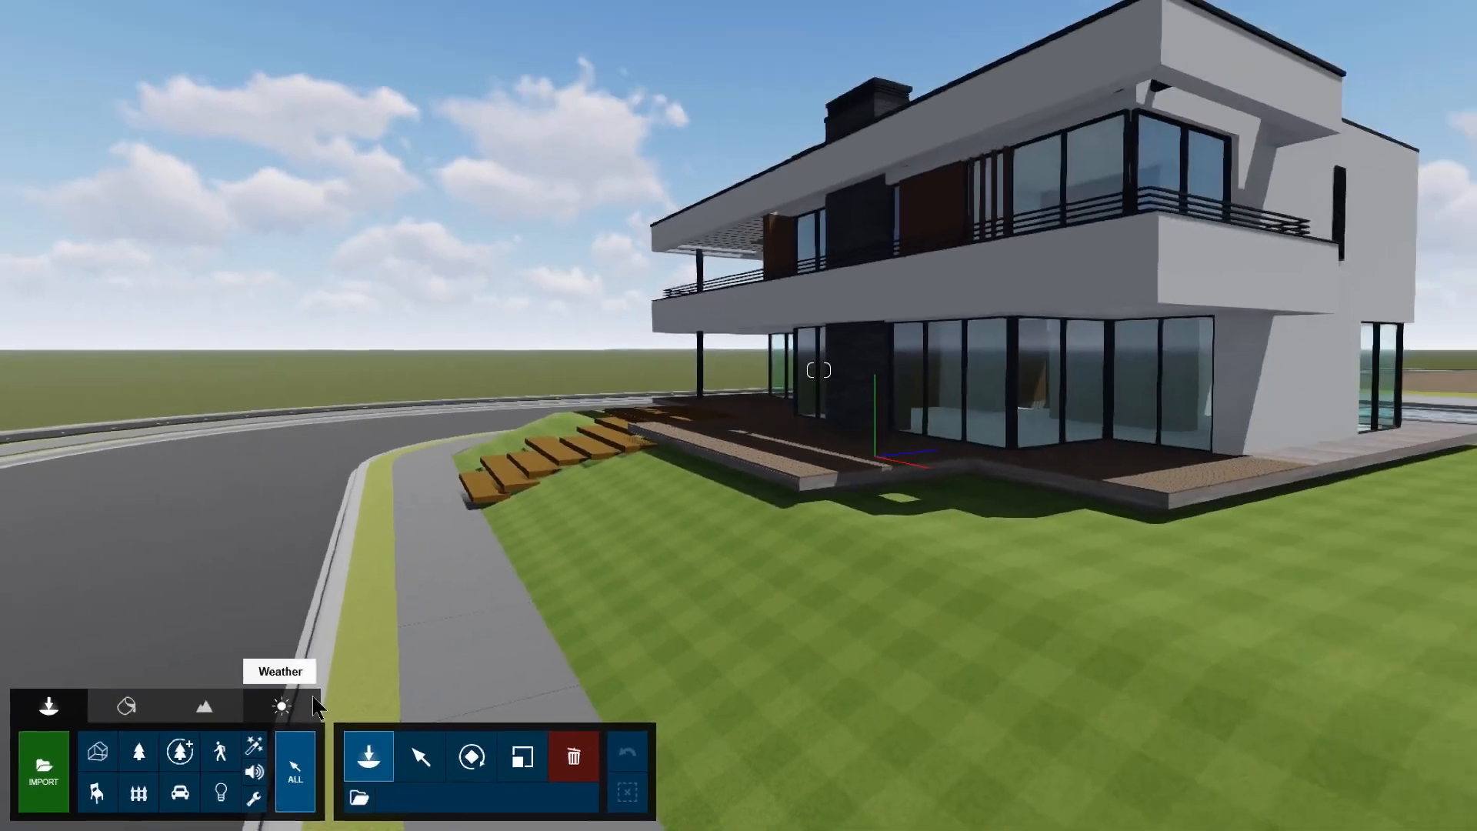
pyautogui.click(570, 608)
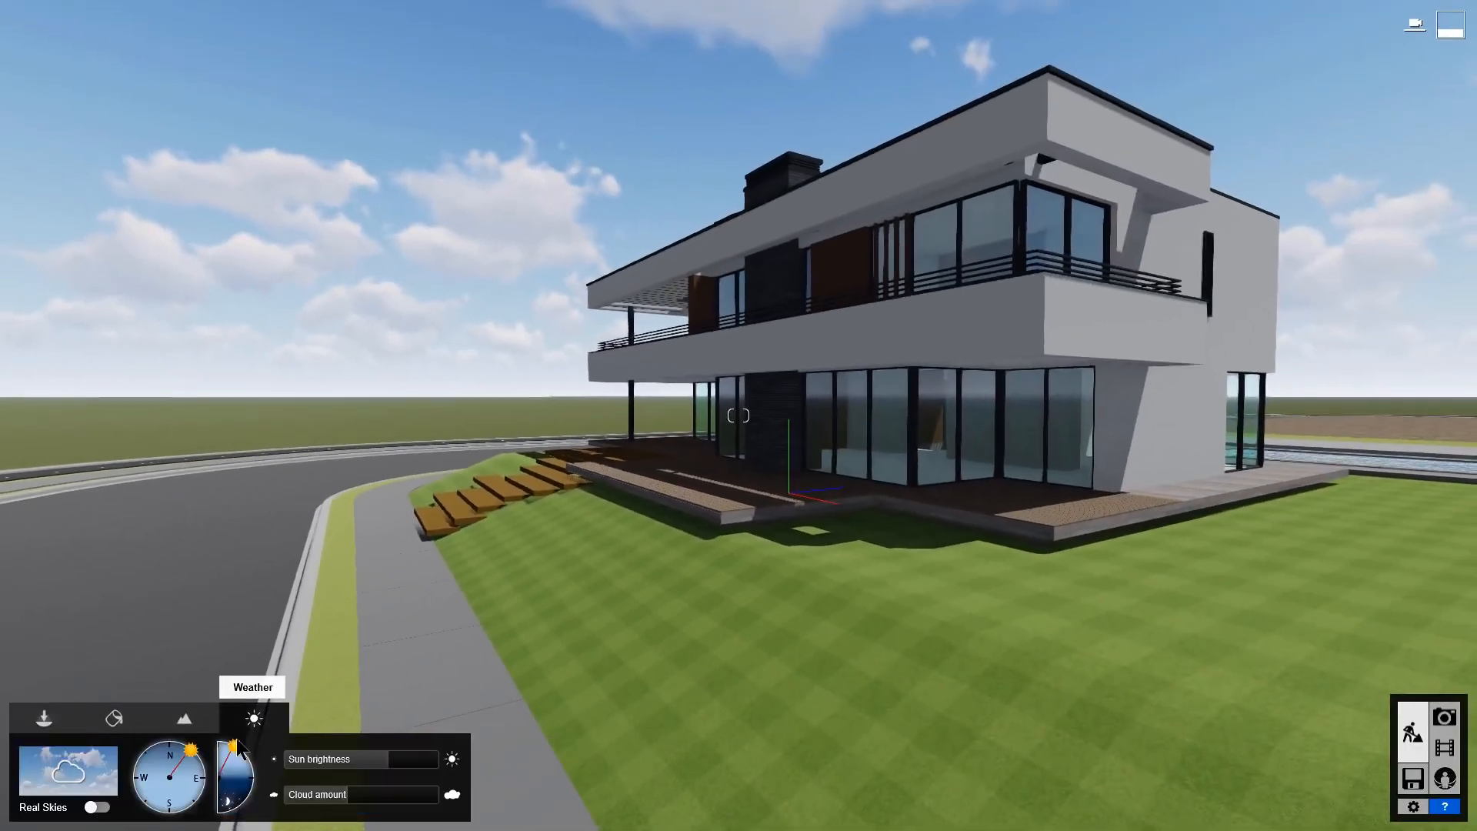
pyautogui.moveTo(198, 761)
pyautogui.mouseDown()
pyautogui.moveTo(183, 746)
pyautogui.moveTo(115, 748)
pyautogui.moveTo(184, 744)
pyautogui.moveTo(200, 793)
pyautogui.moveTo(260, 789)
pyautogui.moveTo(256, 800)
pyautogui.moveTo(243, 753)
pyautogui.mouseUp()
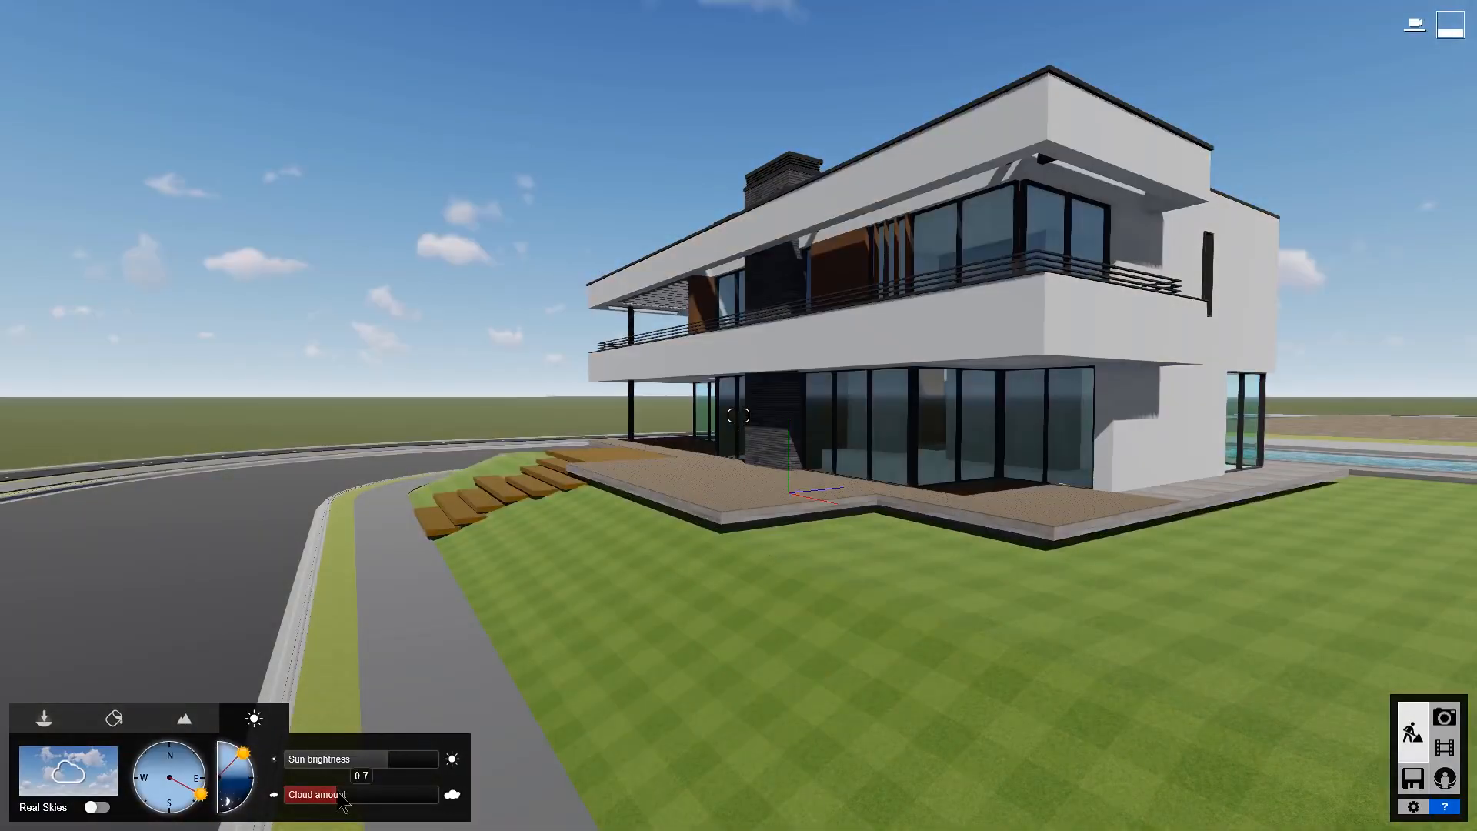
pyautogui.moveTo(384, 804)
pyautogui.mouseDown()
pyautogui.moveTo(429, 800)
pyautogui.moveTo(377, 801)
pyautogui.mouseUp()
# - Turn on Real Skies, choose the Cloudy 4 sky after looking through the sky categories, and turn the sun toward the east
pyautogui.click(96, 807)
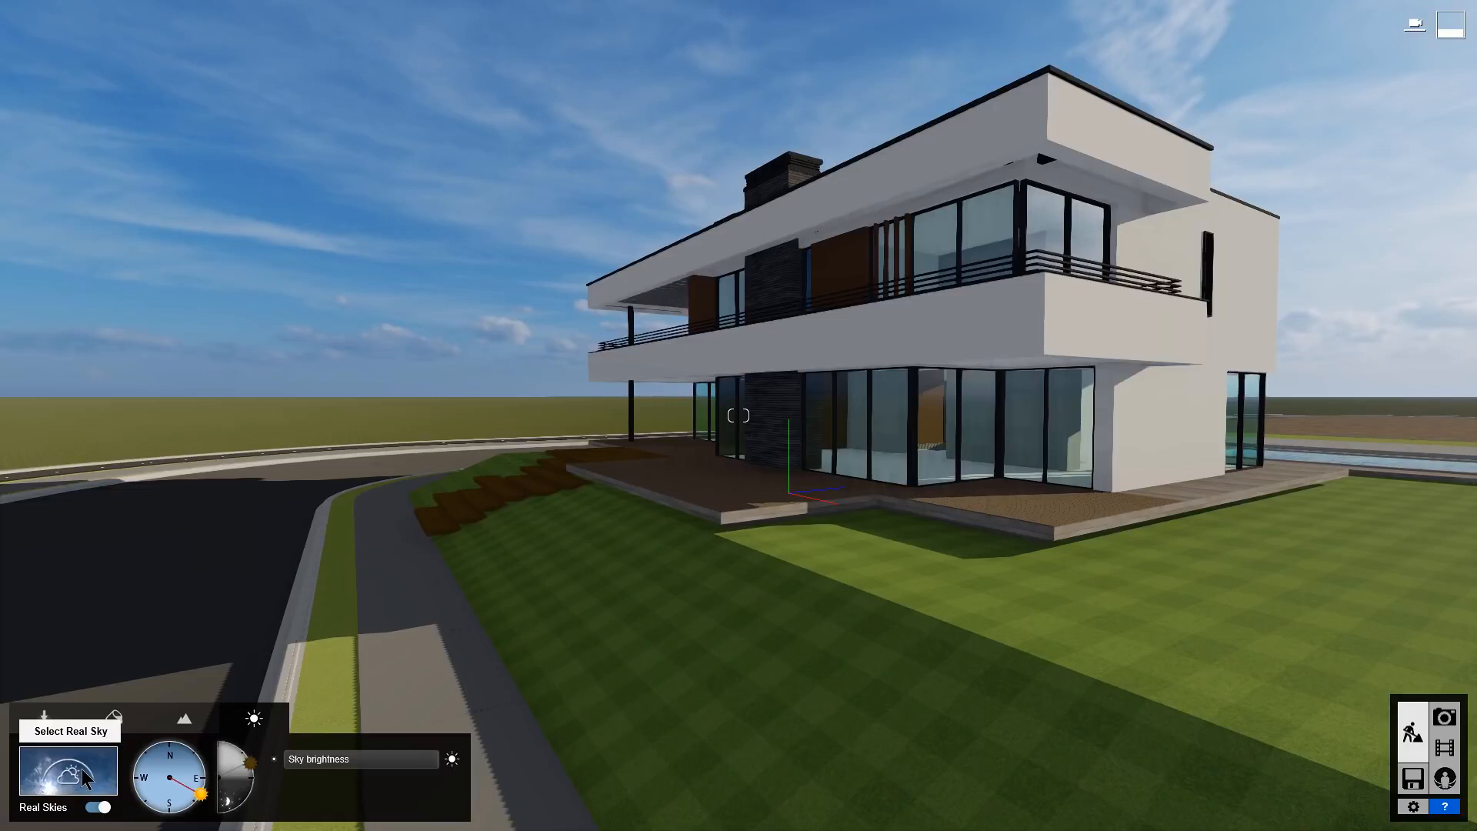
pyautogui.click(85, 773)
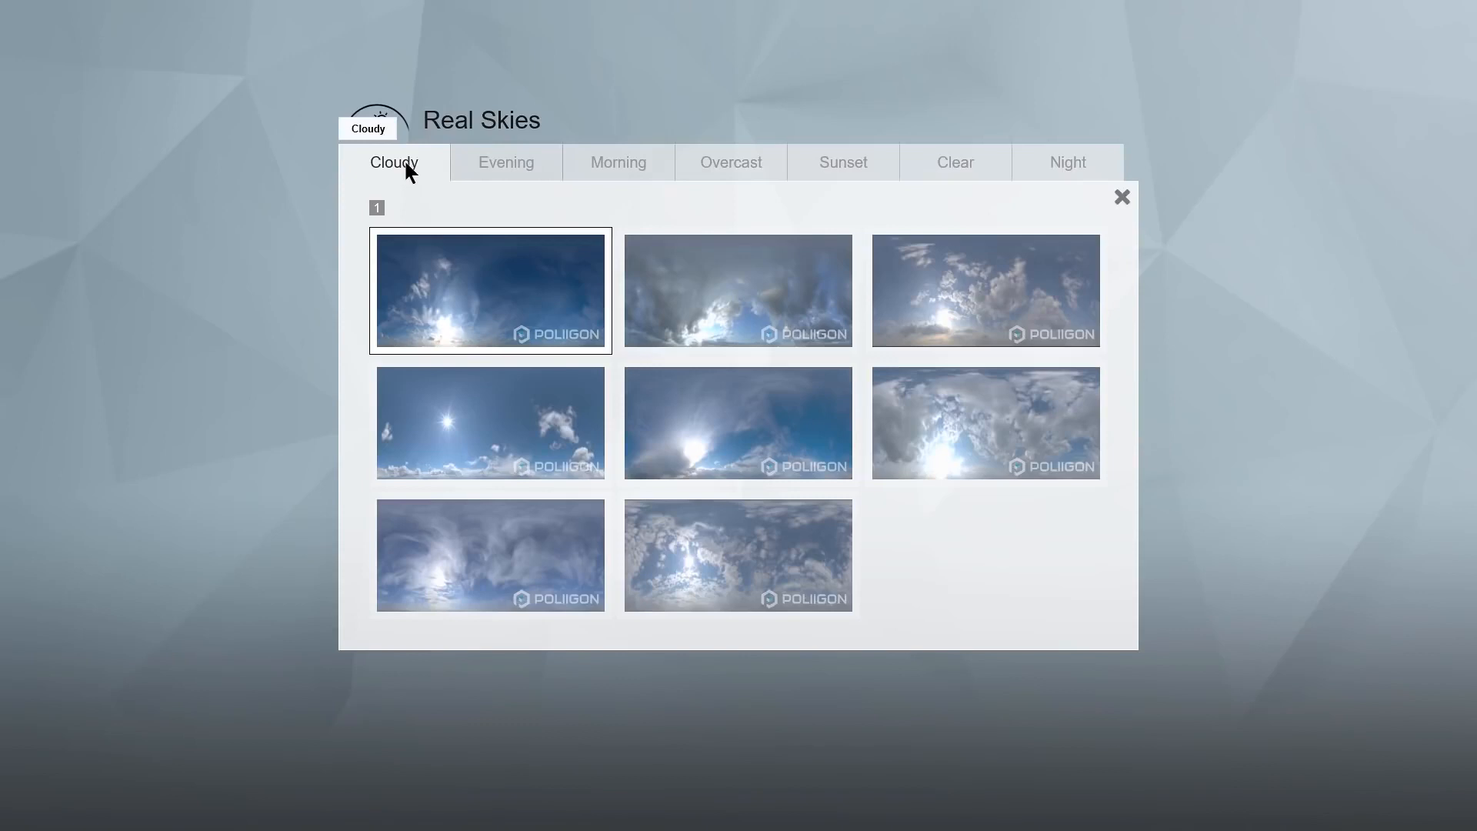
pyautogui.click(510, 160)
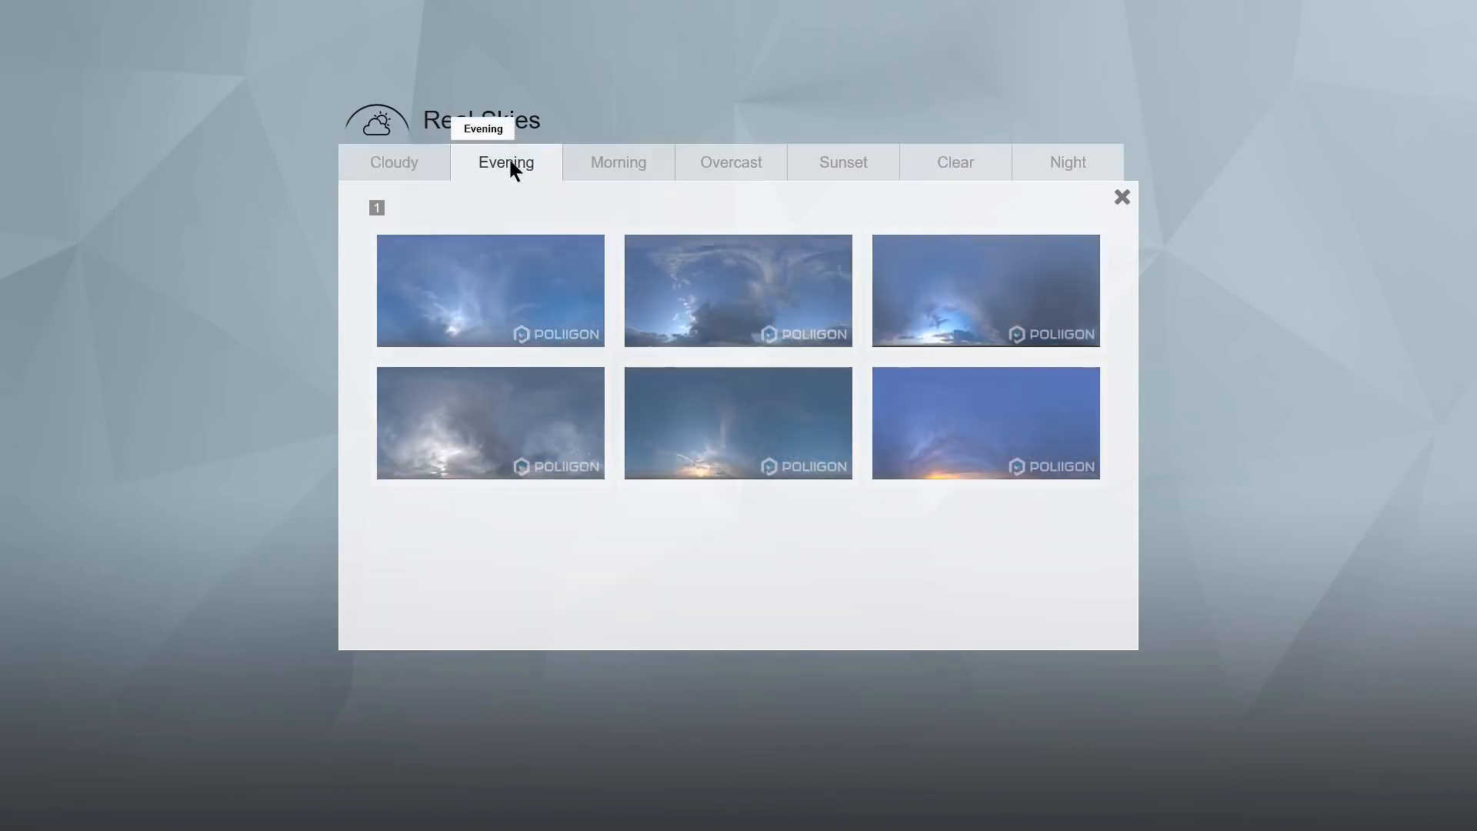
pyautogui.click(619, 164)
pyautogui.click(776, 163)
pyautogui.click(877, 163)
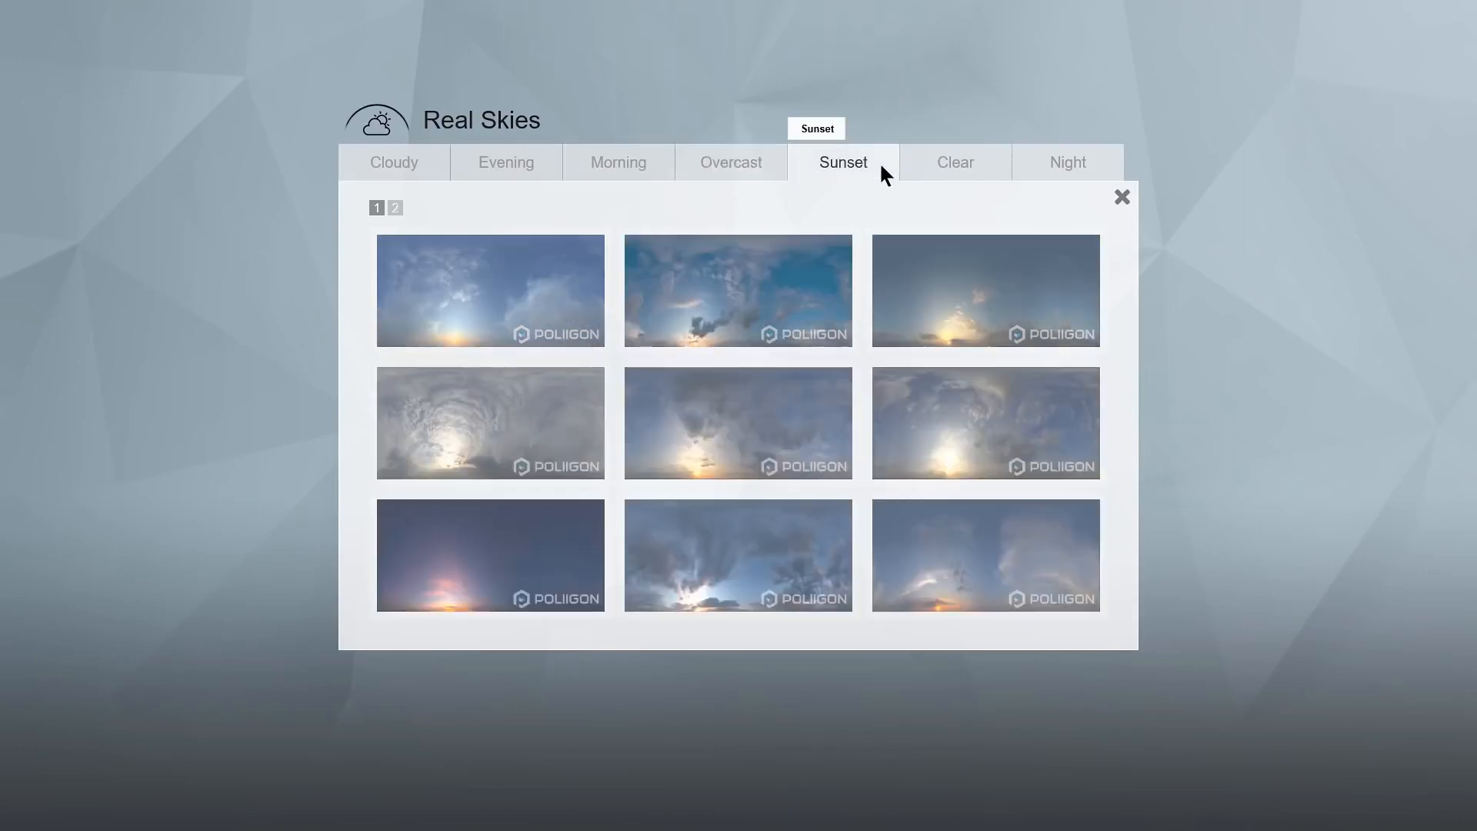
pyautogui.click(990, 169)
pyautogui.click(1101, 165)
pyautogui.click(394, 163)
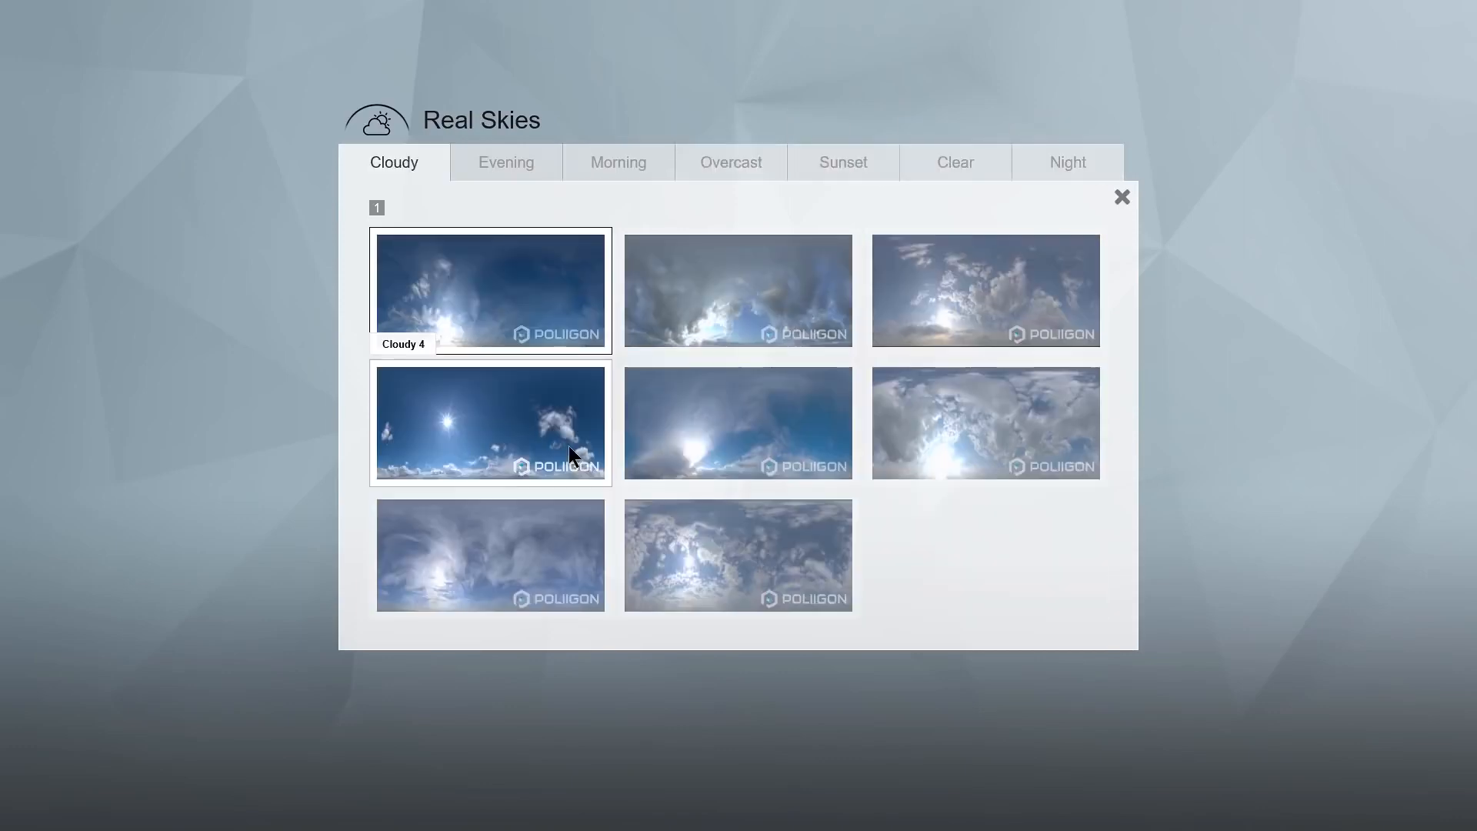
pyautogui.click(569, 447)
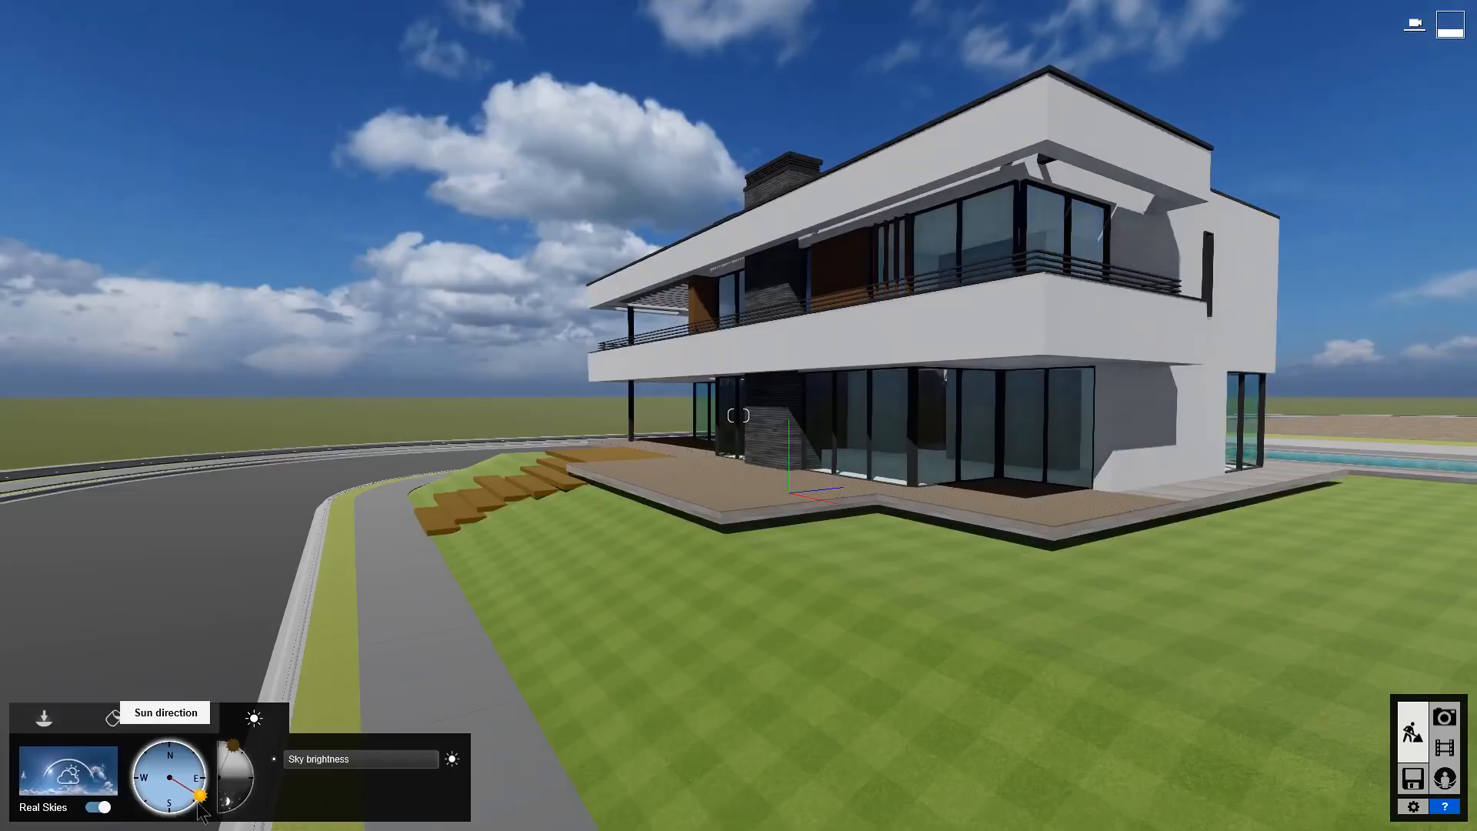
pyautogui.moveTo(197, 802)
pyautogui.mouseDown()
pyautogui.moveTo(150, 820)
pyautogui.moveTo(186, 811)
pyautogui.moveTo(196, 786)
pyautogui.mouseUp()
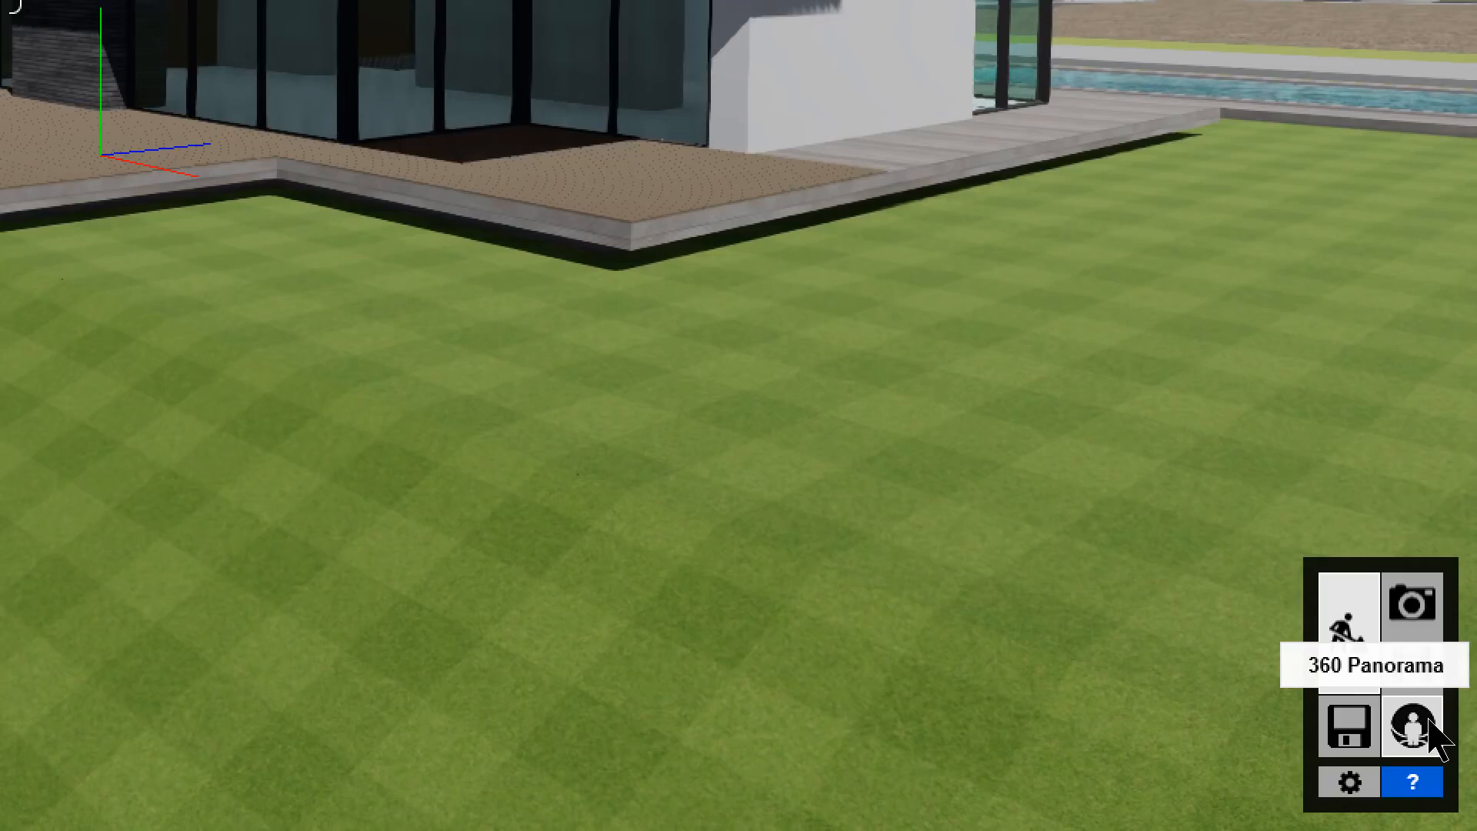
# - Save the project under the name Villa Van Manen in the Desktop's TEMP folder
pyautogui.click(1354, 734)
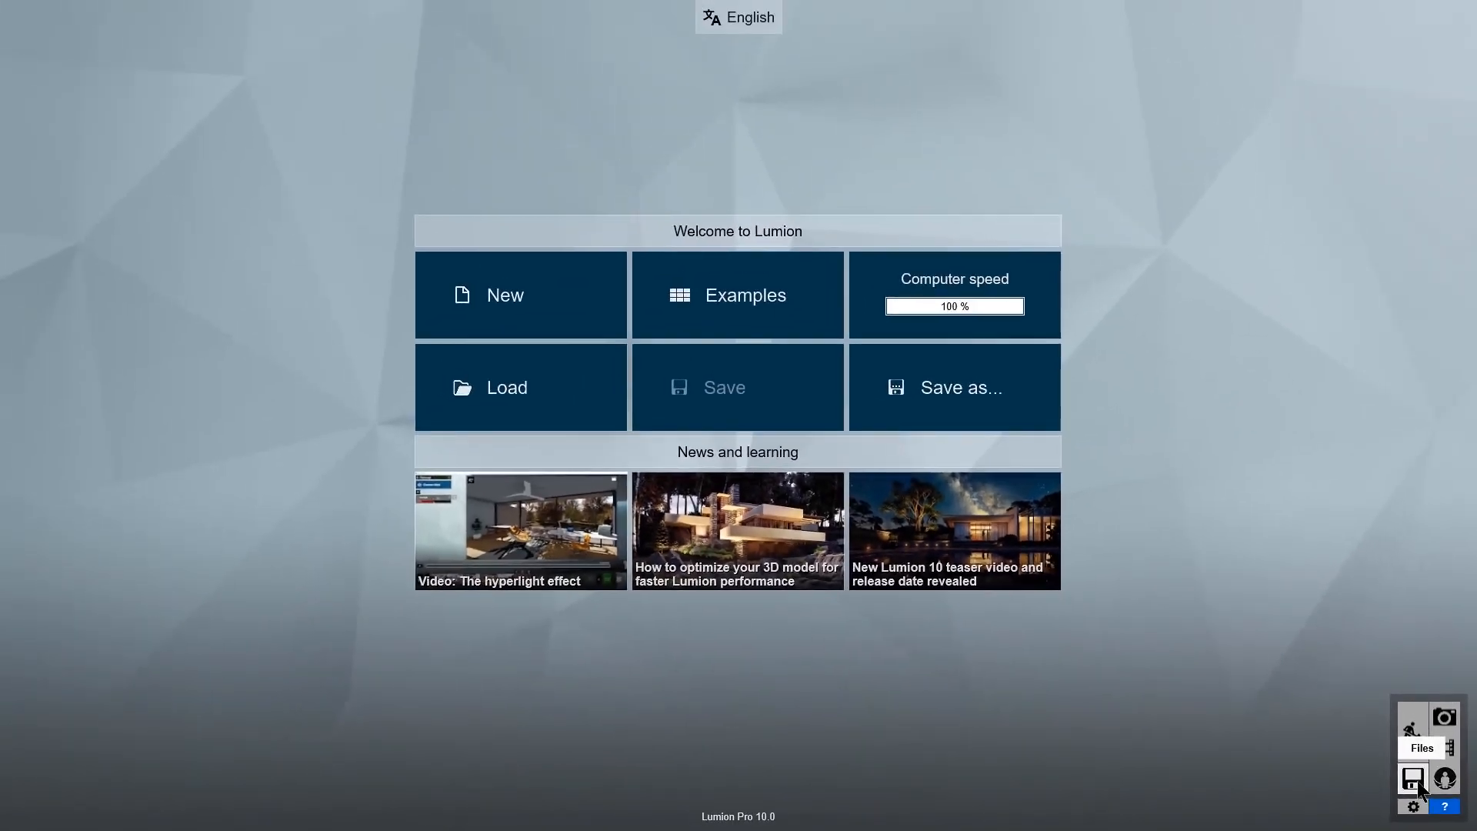
pyautogui.click(1024, 394)
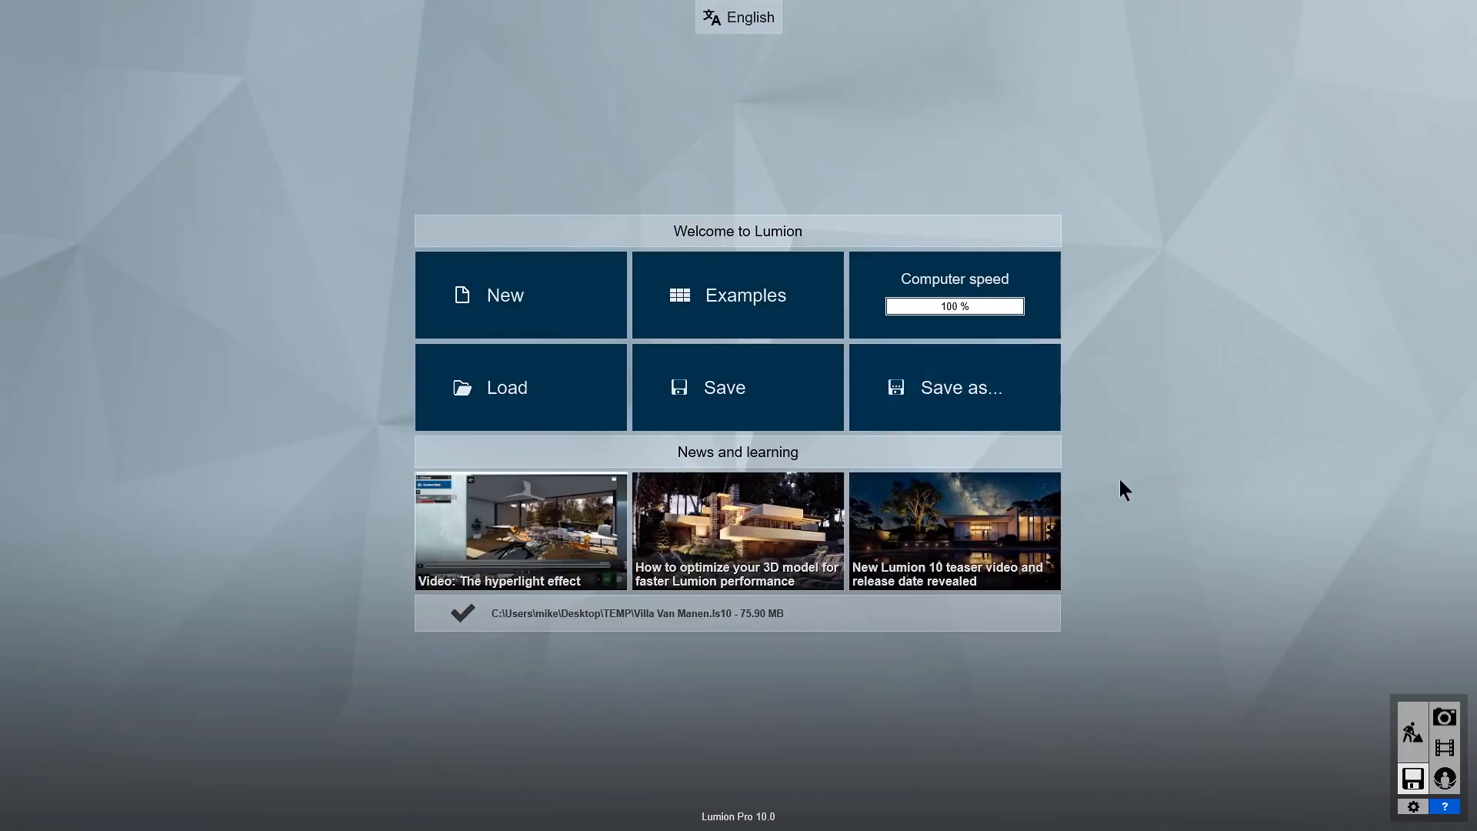
# - Try the 50% editor resolution in the settings, return it to 100%, and turn on large thumbnails
pyautogui.click(1414, 708)
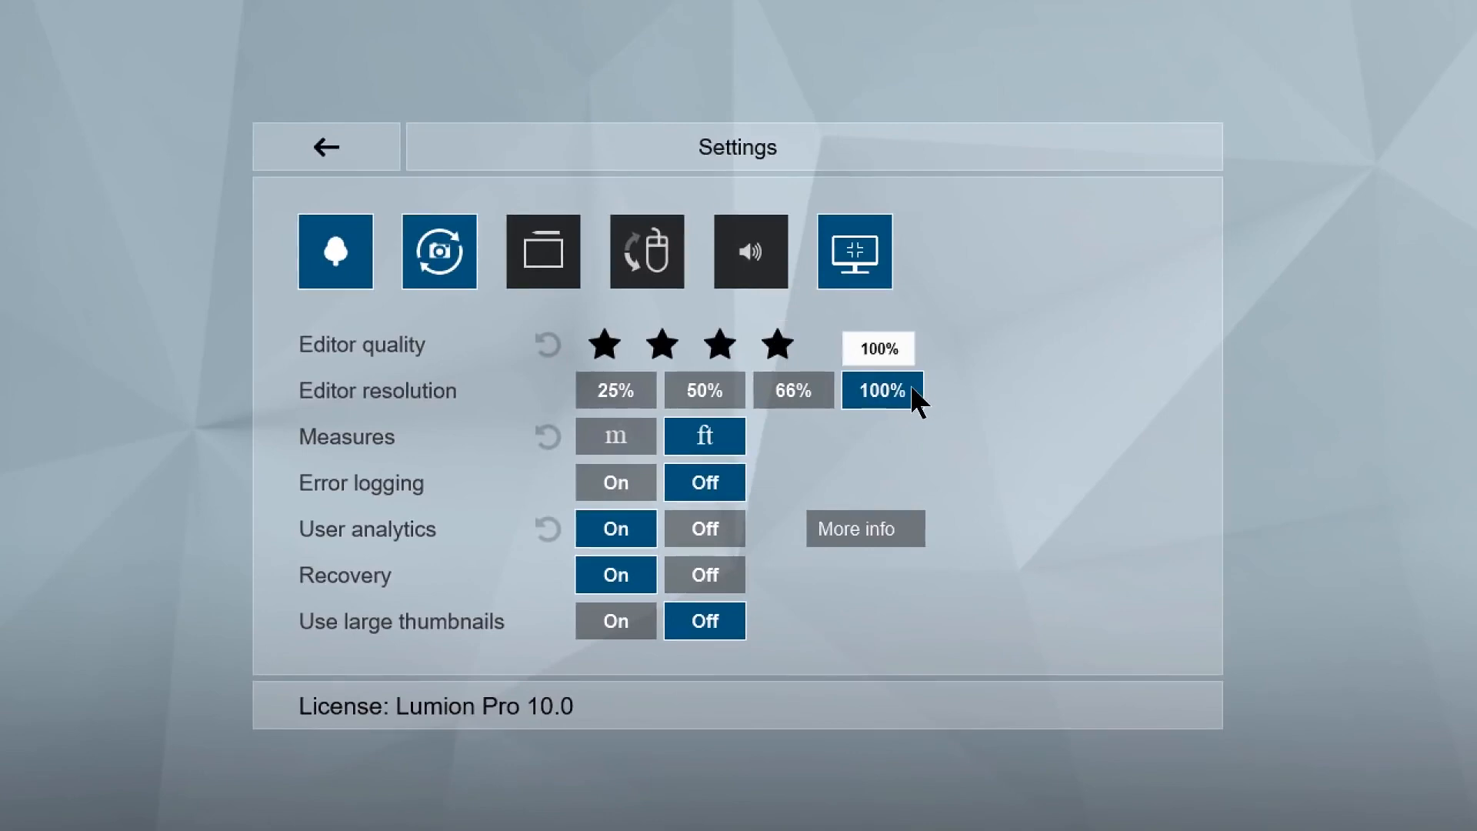
pyautogui.click(729, 388)
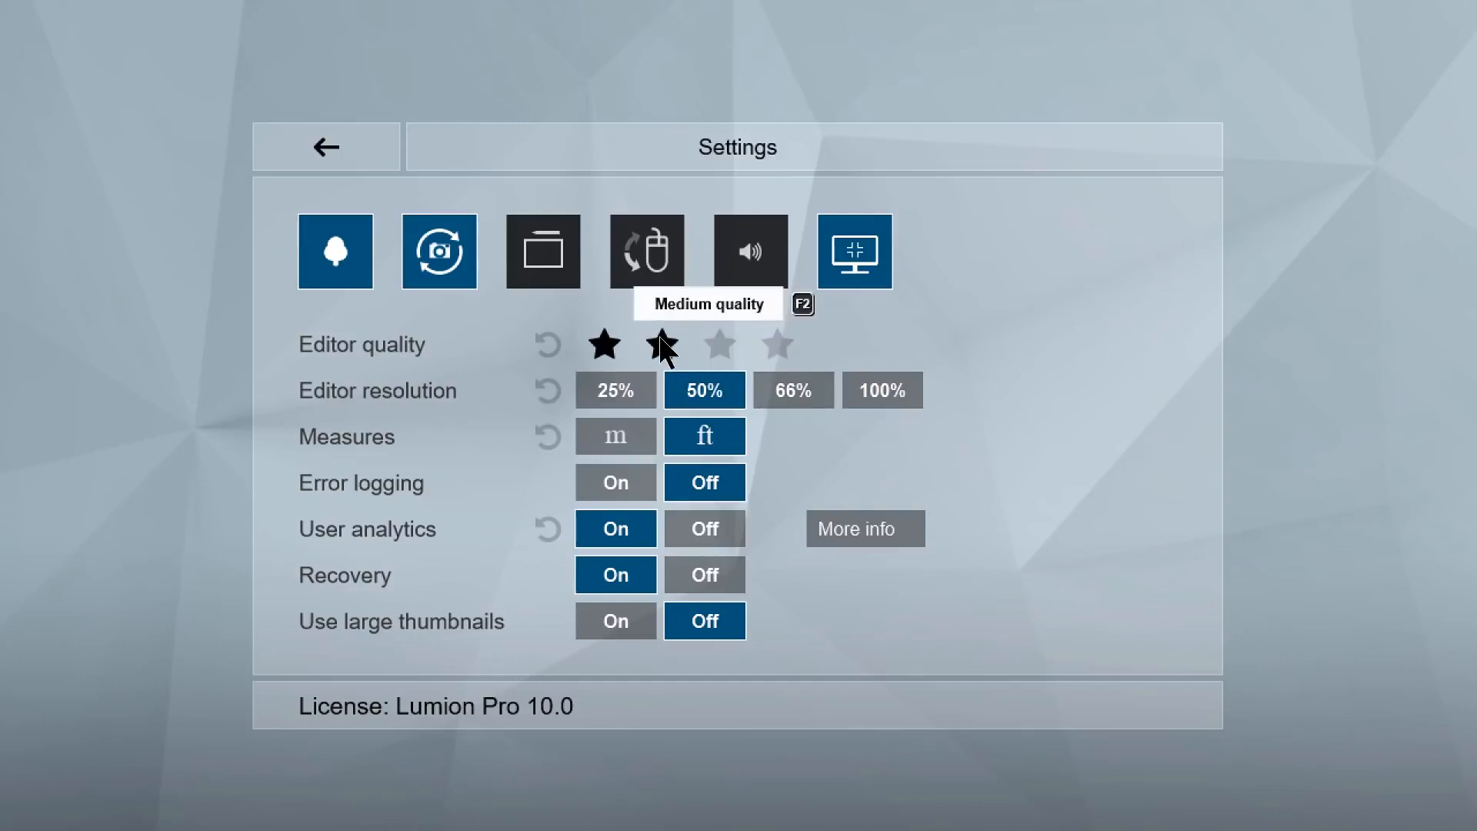
pyautogui.click(355, 277)
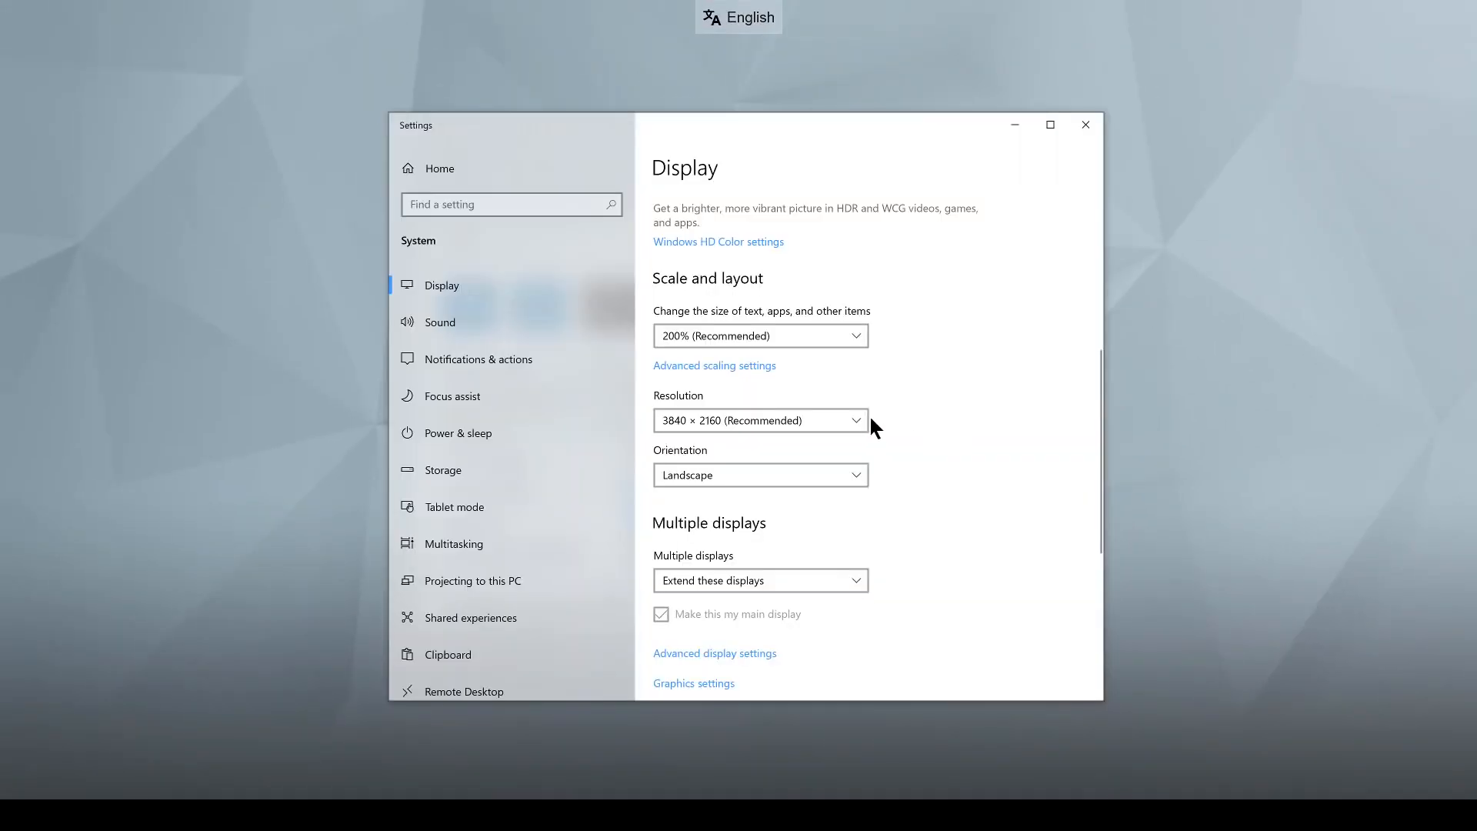
pyautogui.click(857, 415)
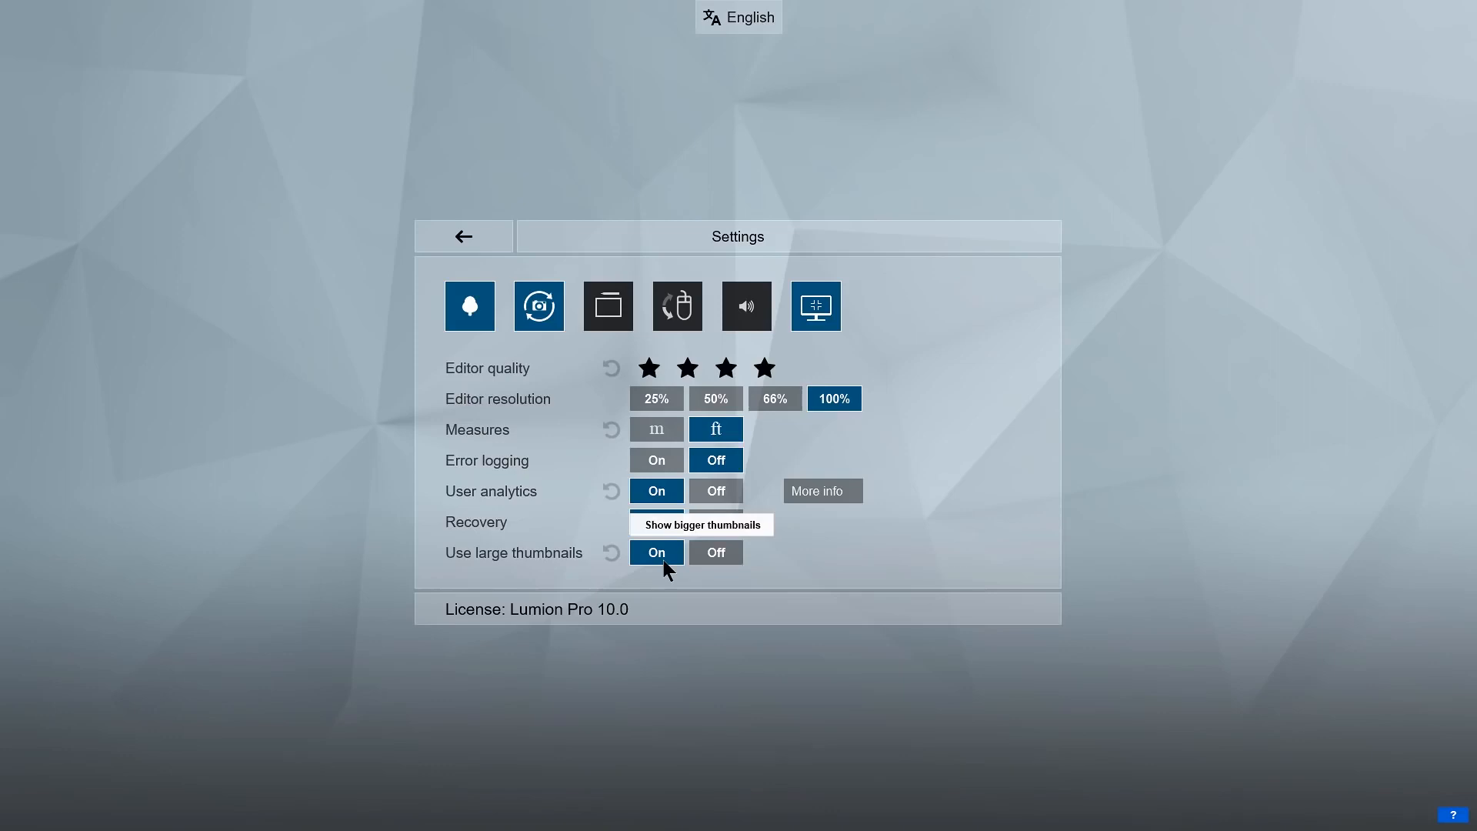
pyautogui.click(497, 240)
pyautogui.click(1452, 811)
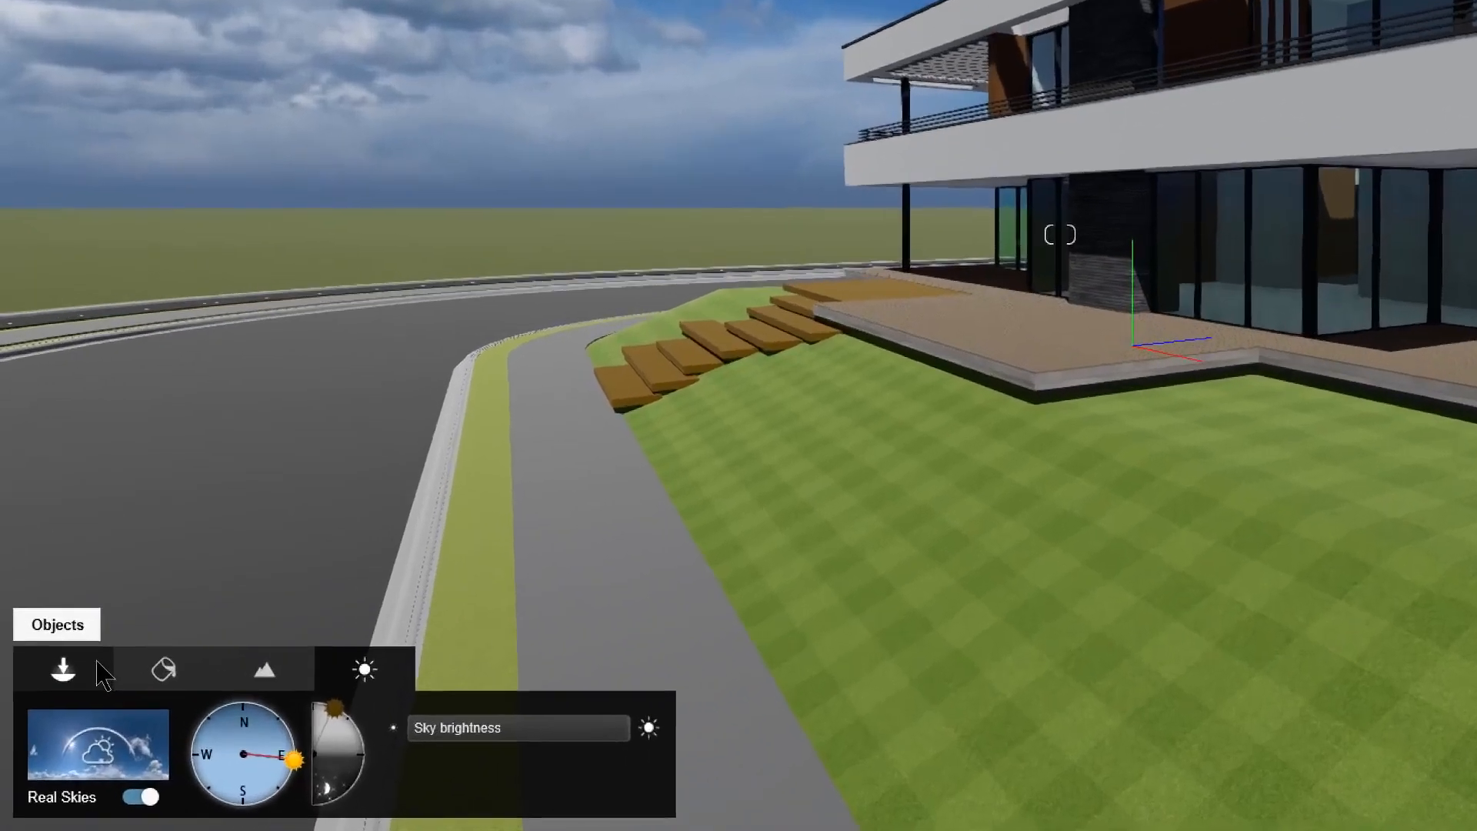
# - Select the imported Villa Van Manen model among the scene objects to examine its position coordinates
pyautogui.click(67, 711)
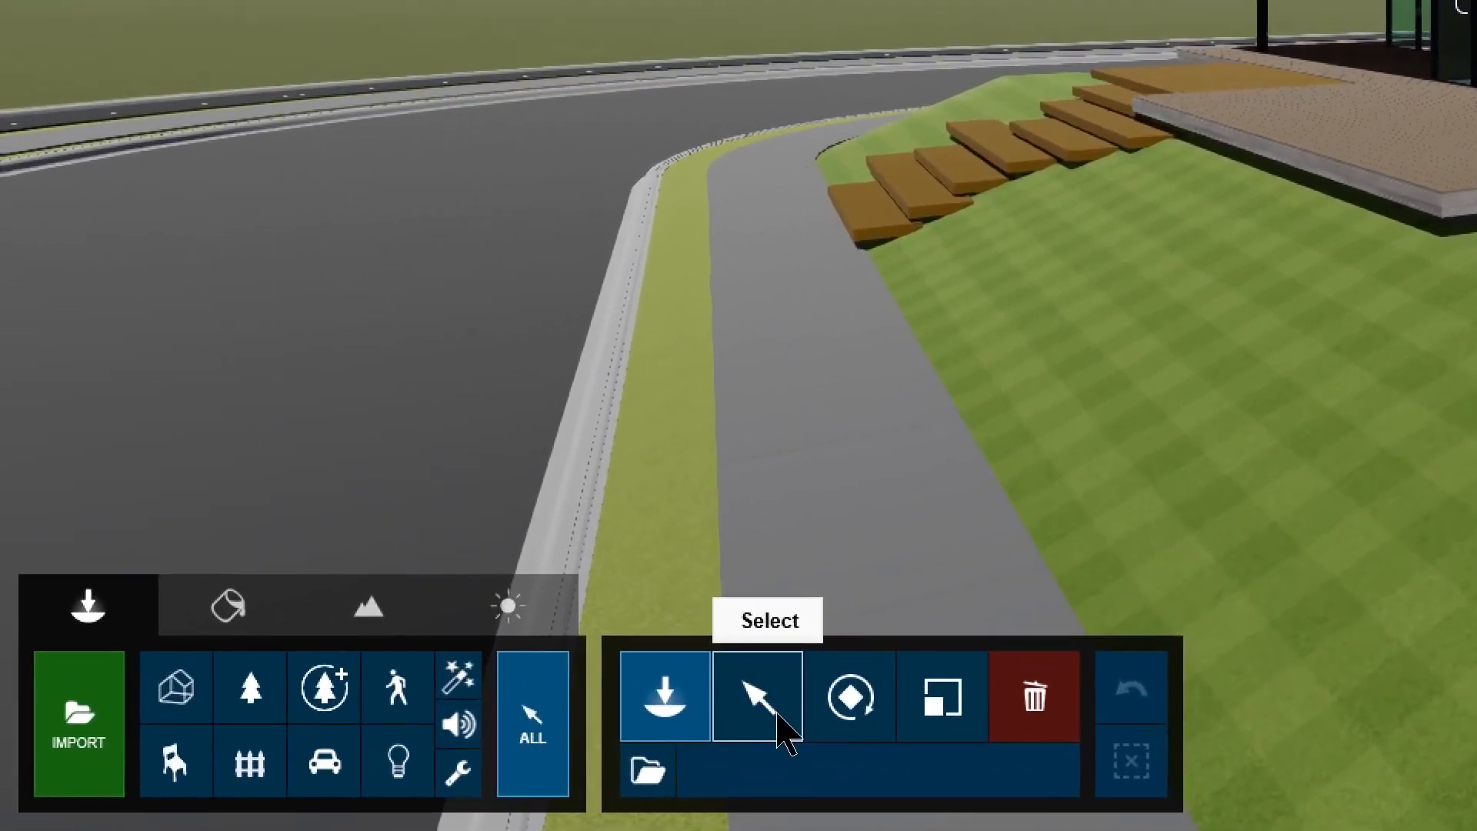
pyautogui.click(781, 727)
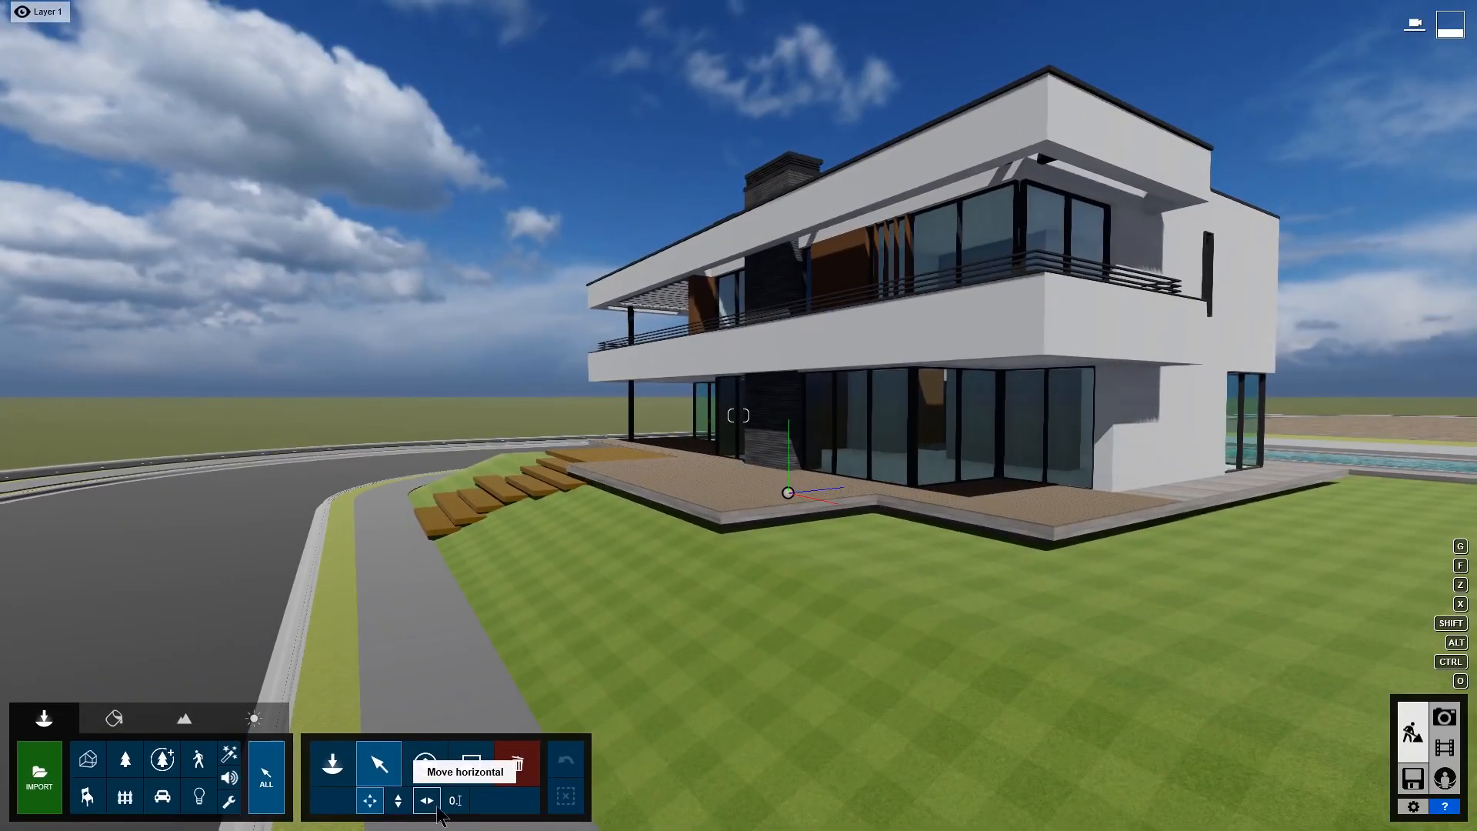
pyautogui.click(745, 626)
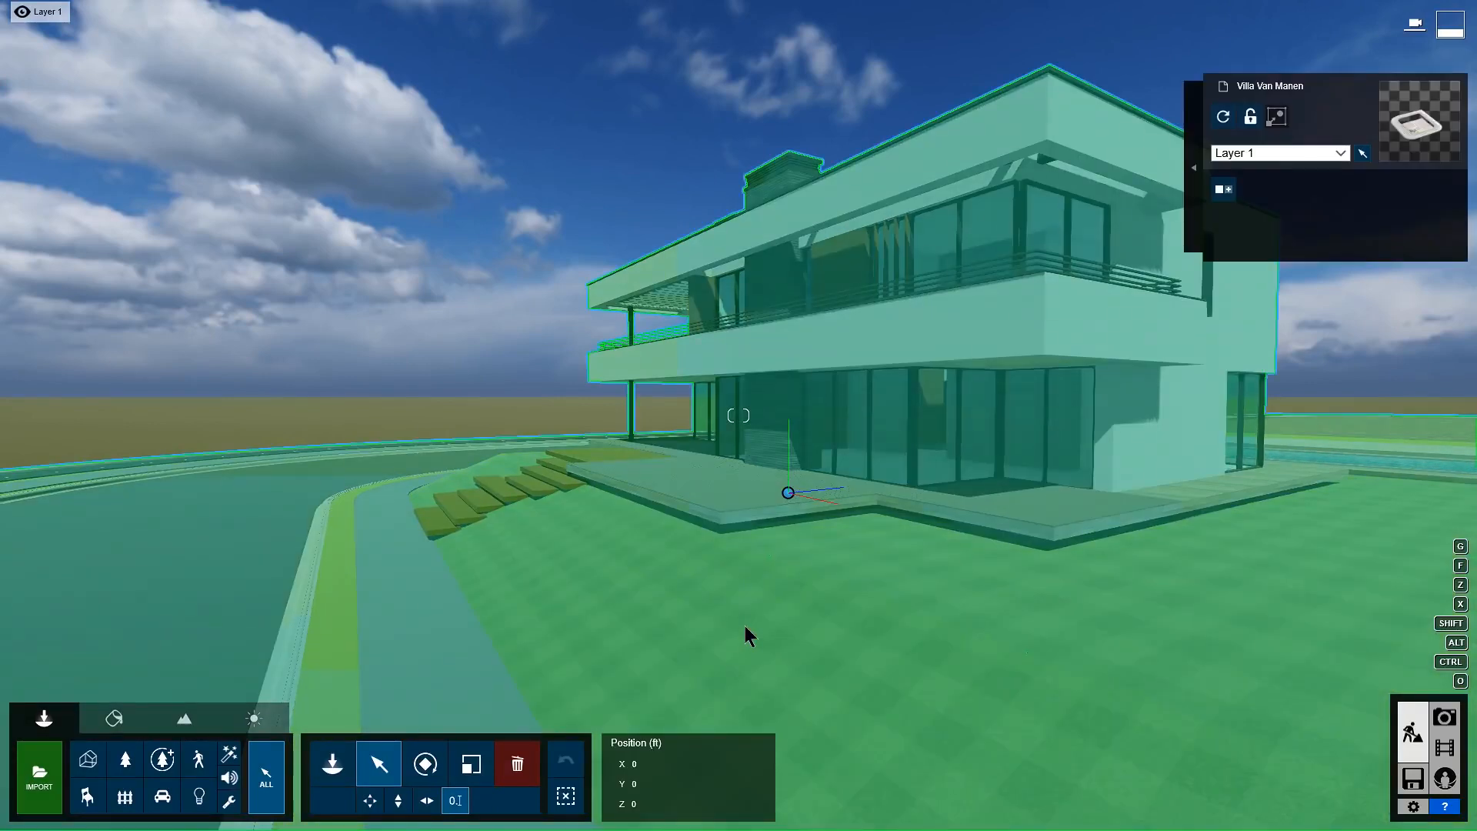
pyautogui.moveTo(652, 780)
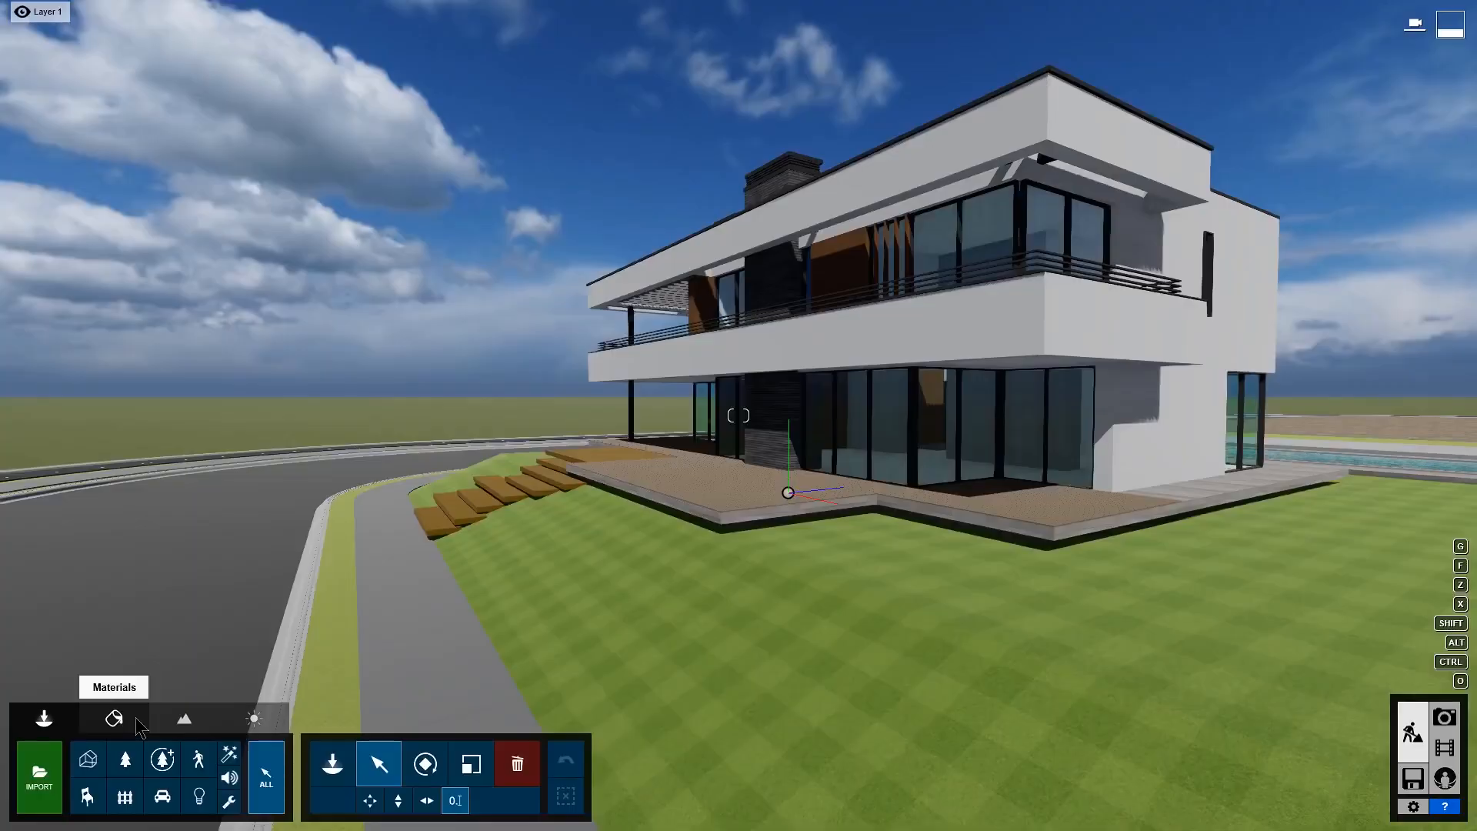
# - Select the house's white wall material and look through the Various, Indoor, Outdoor and custom material categories
pyautogui.click(139, 723)
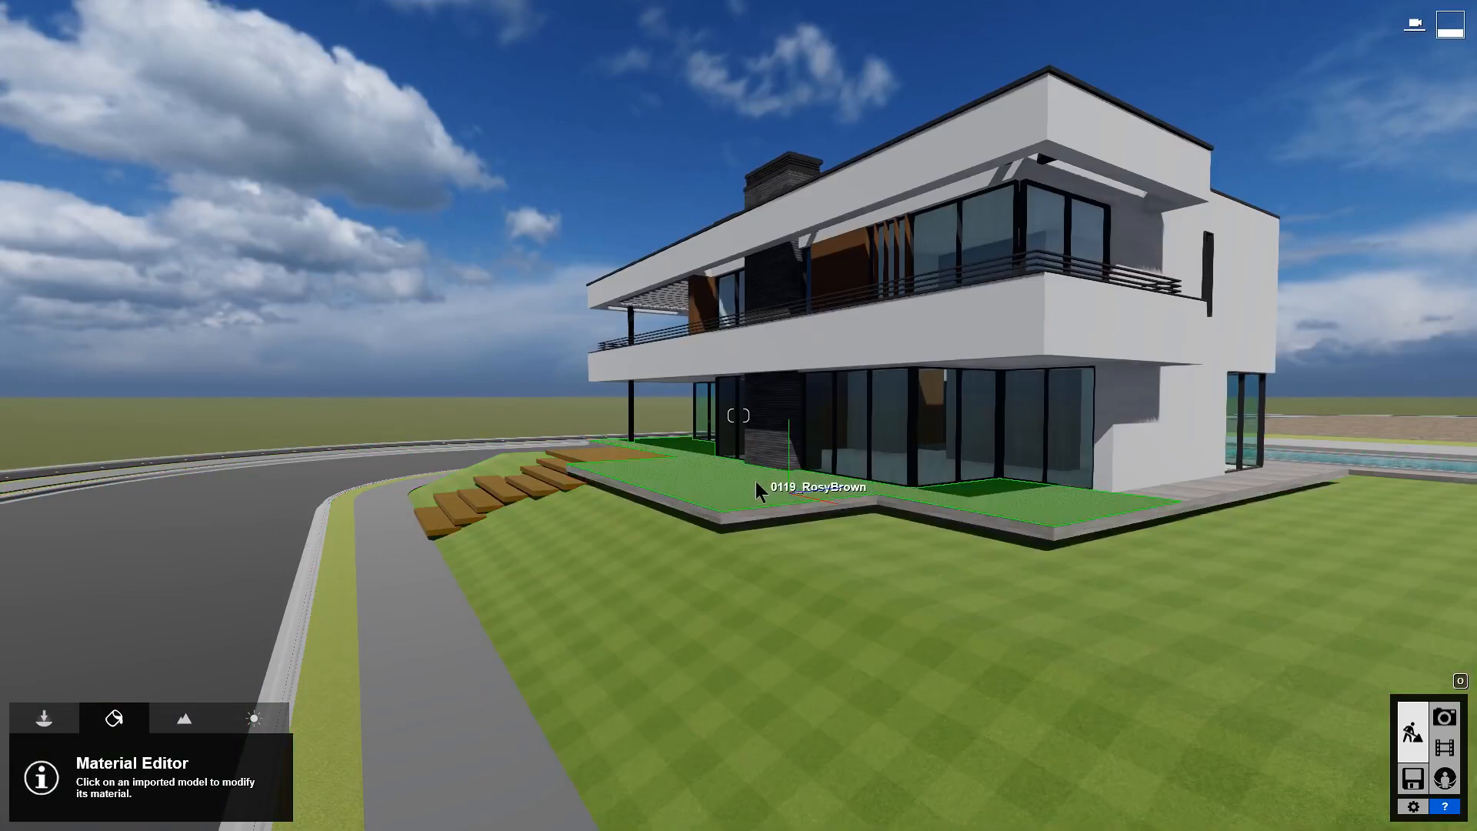
pyautogui.click(832, 346)
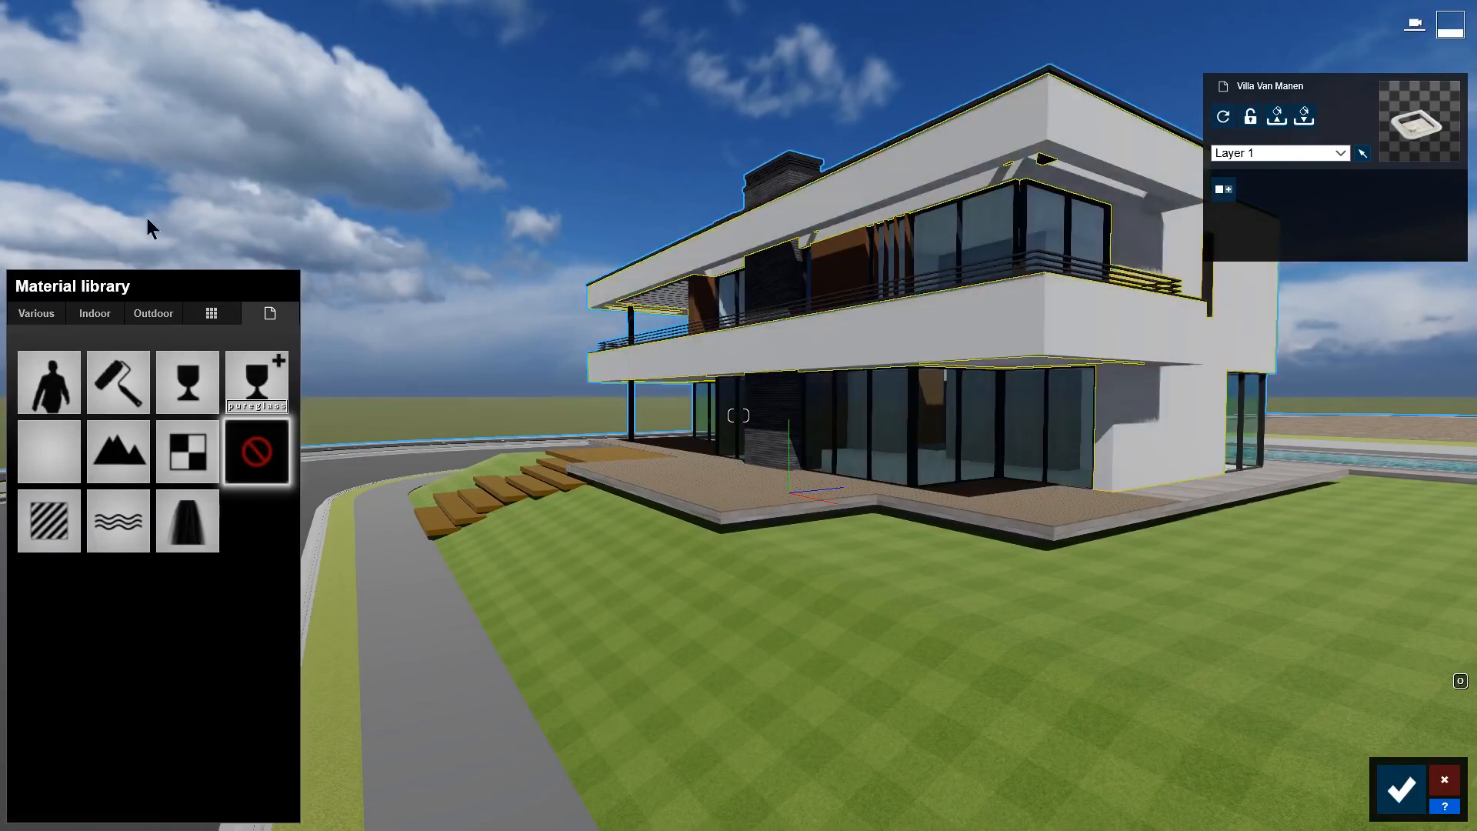
pyautogui.click(59, 309)
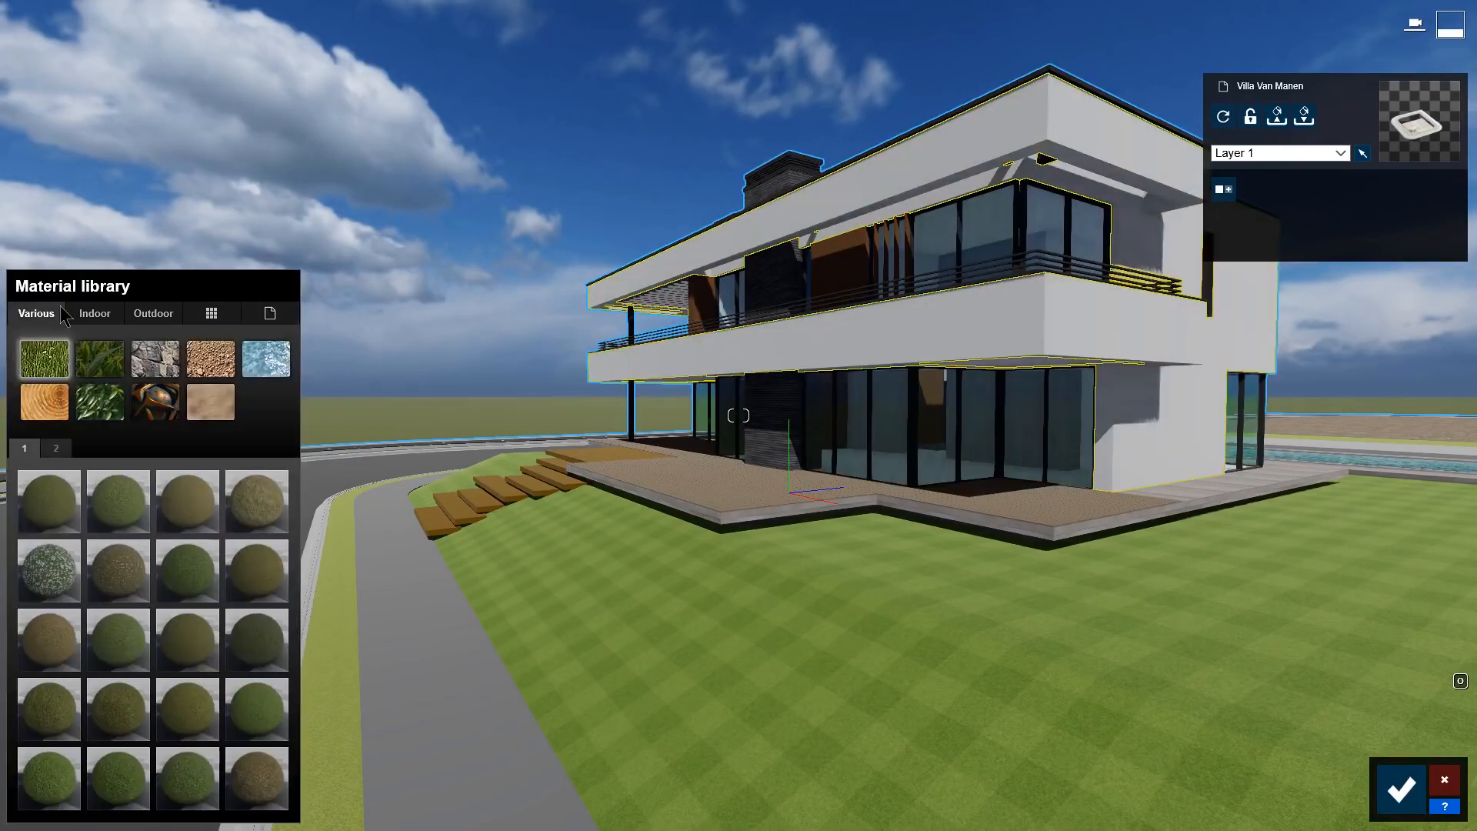
pyautogui.click(120, 311)
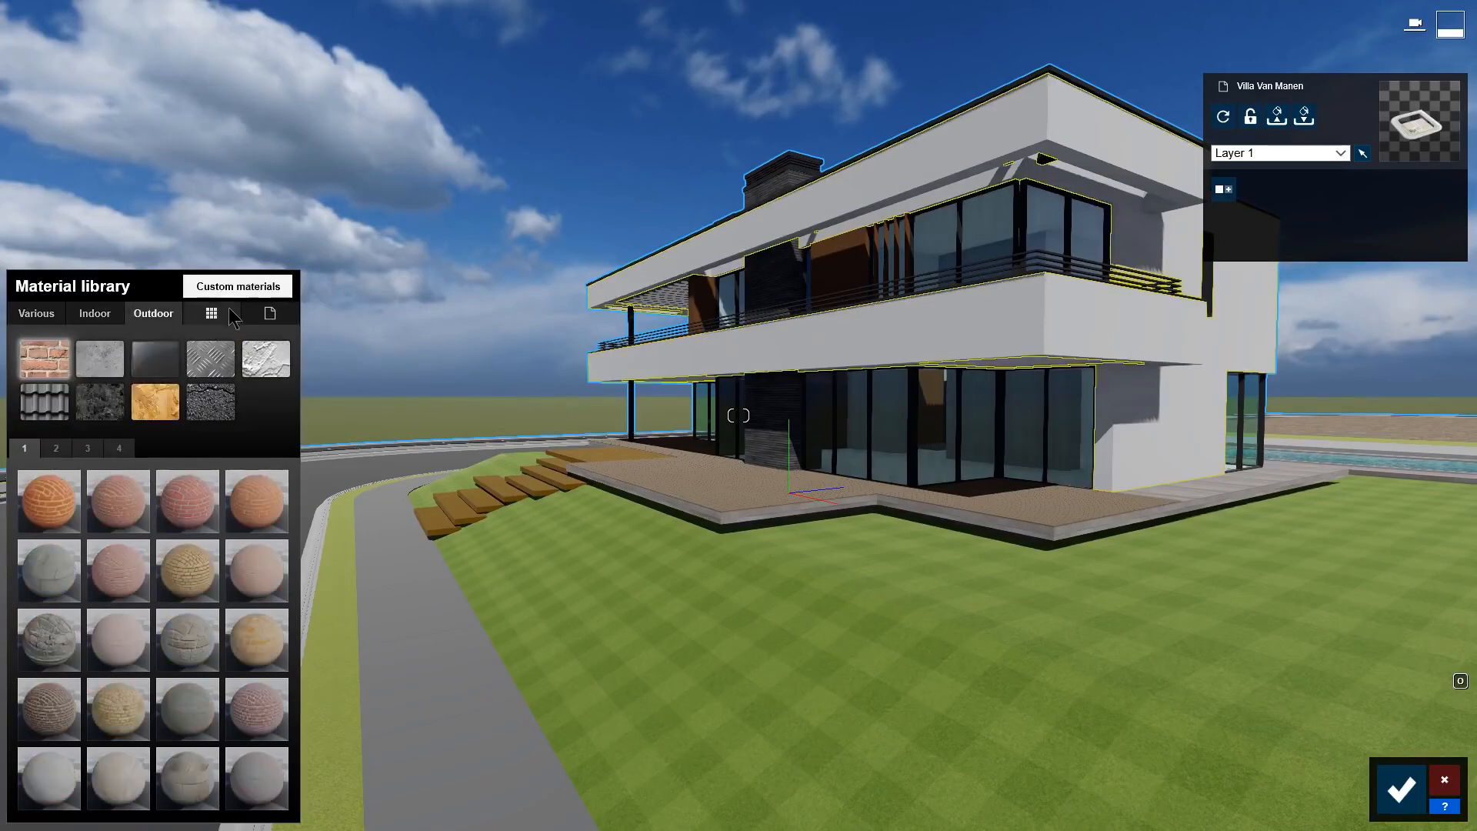
pyautogui.click(231, 316)
pyautogui.click(285, 312)
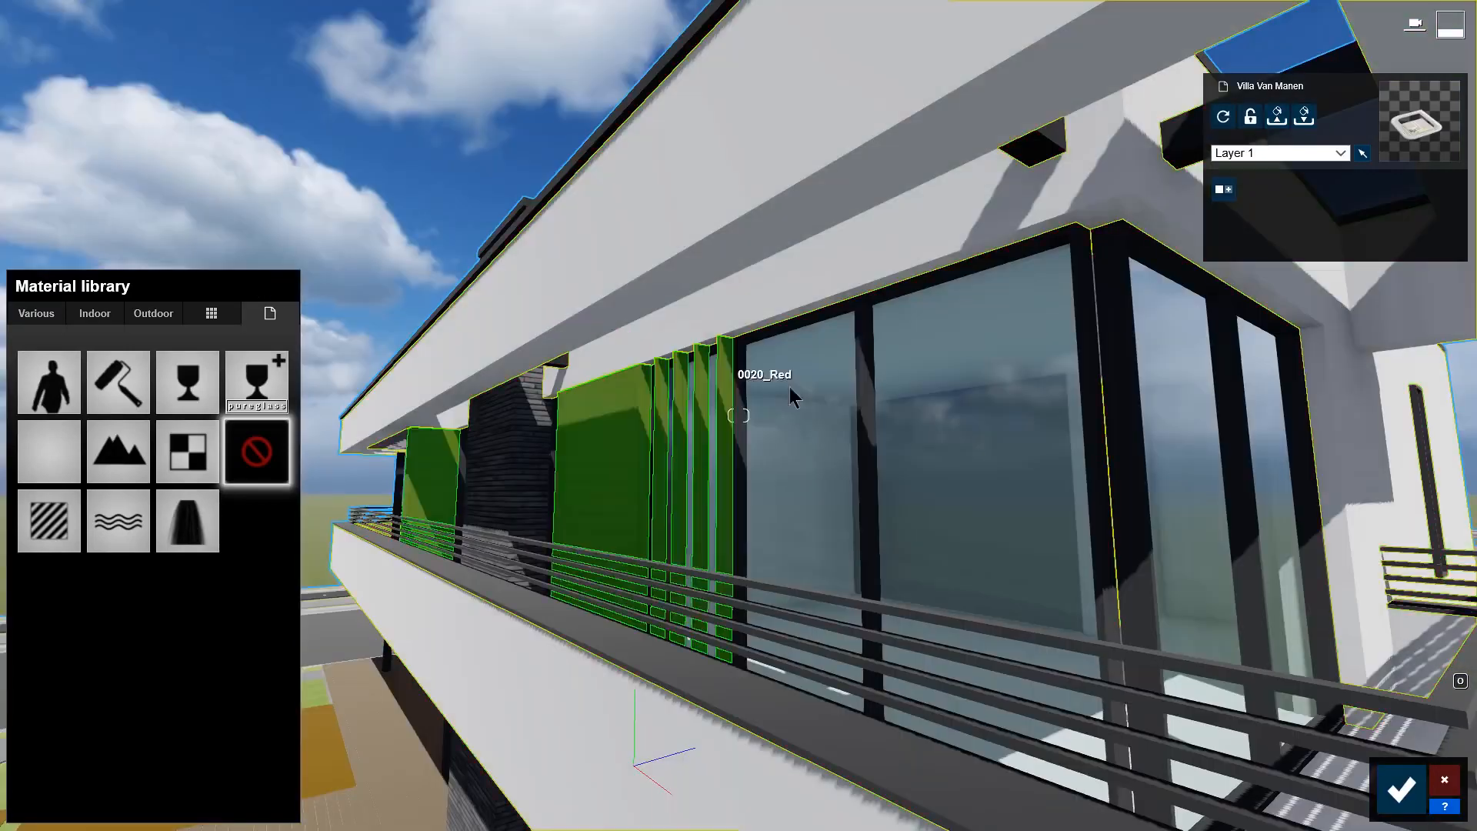
# - Give the upper-floor windows the Interior Glass 002 material and adjust its relief
pyautogui.click(938, 469)
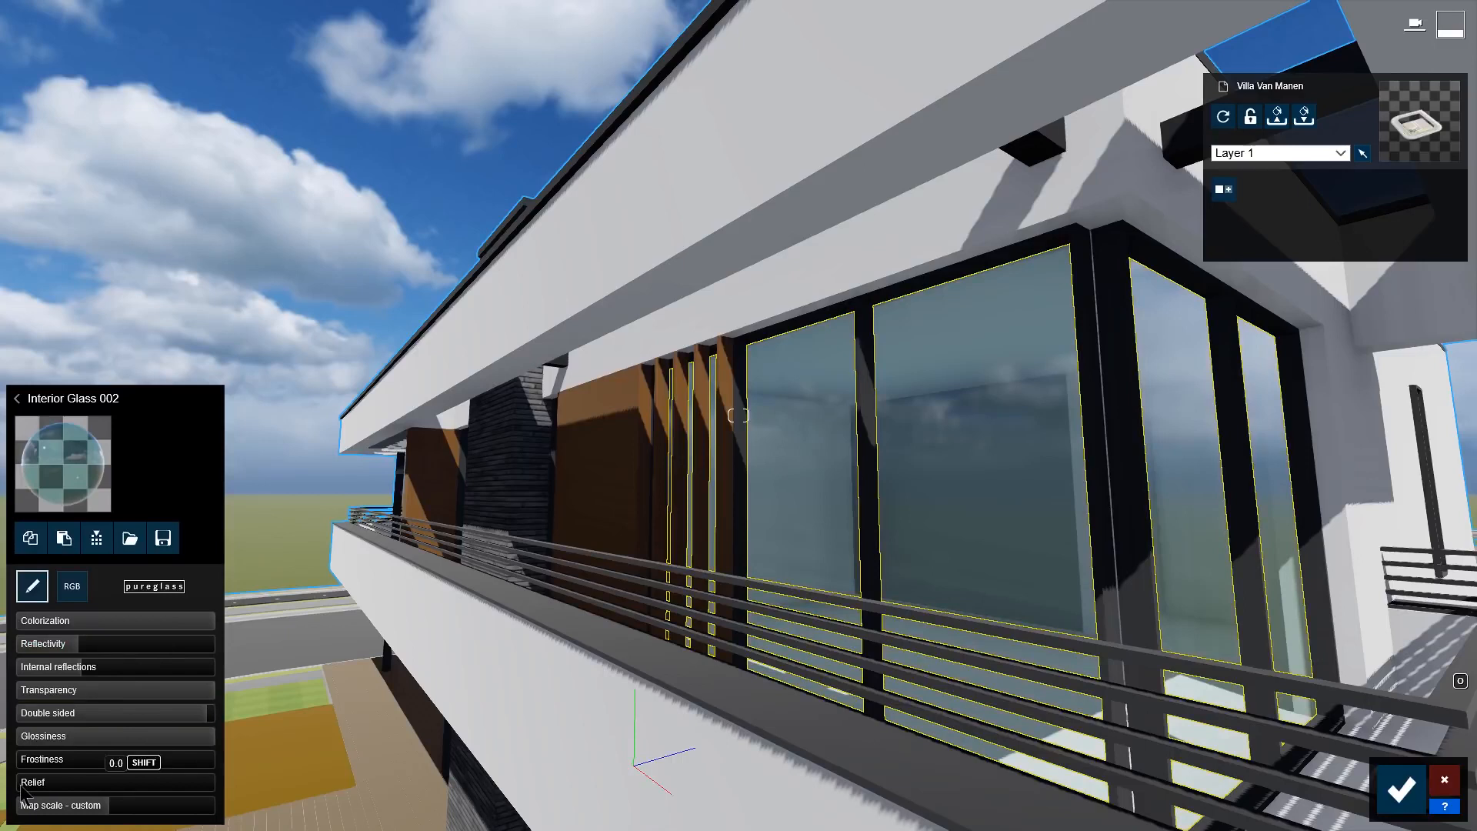
pyautogui.moveTo(23, 788); pyautogui.dragTo(74, 820)
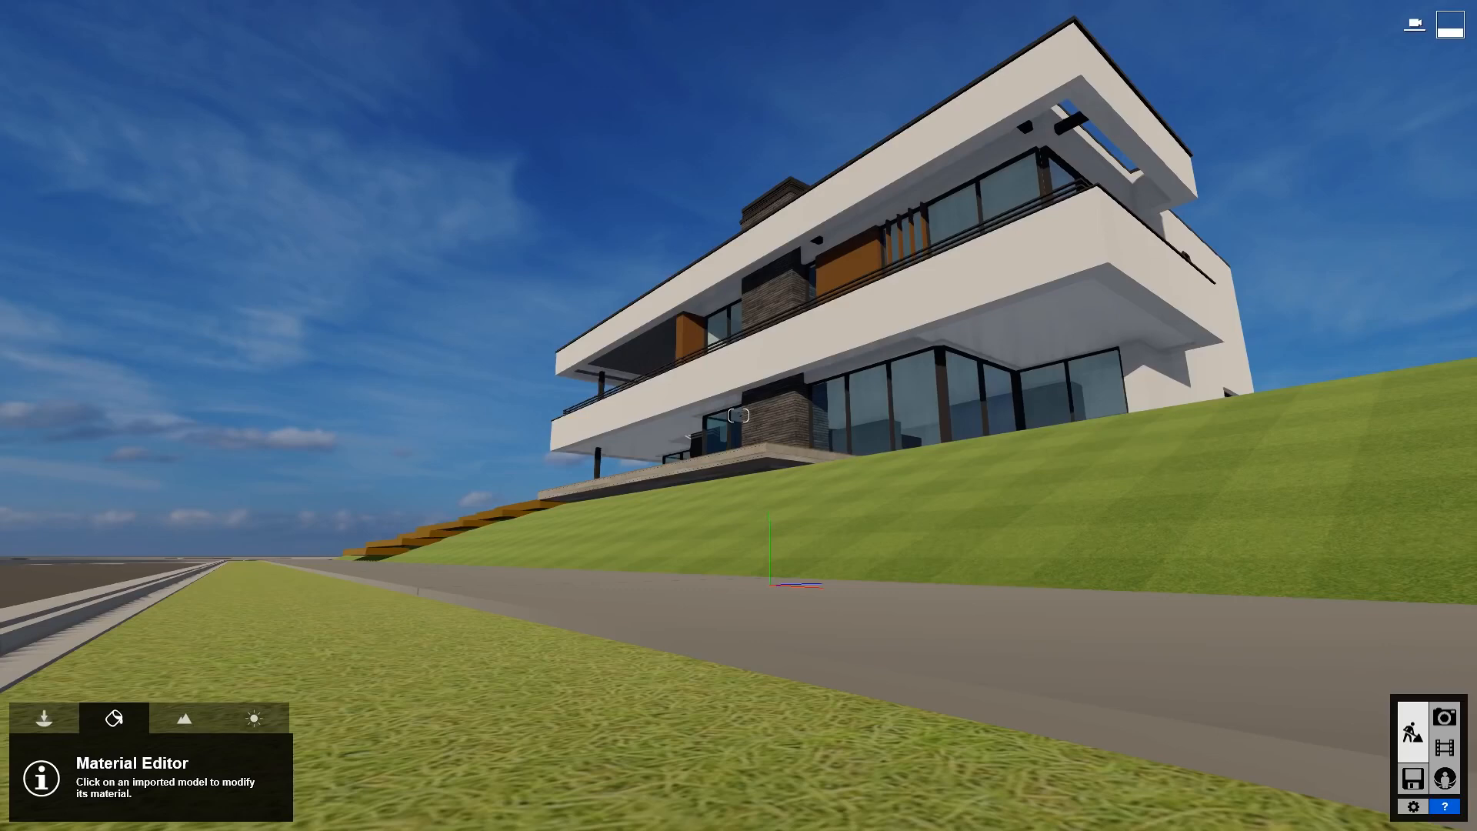
# - Assign the Landscape material to the roadside grass strip and a lawn grass material from the Various category to the sloping lawn
pyautogui.click(301, 651)
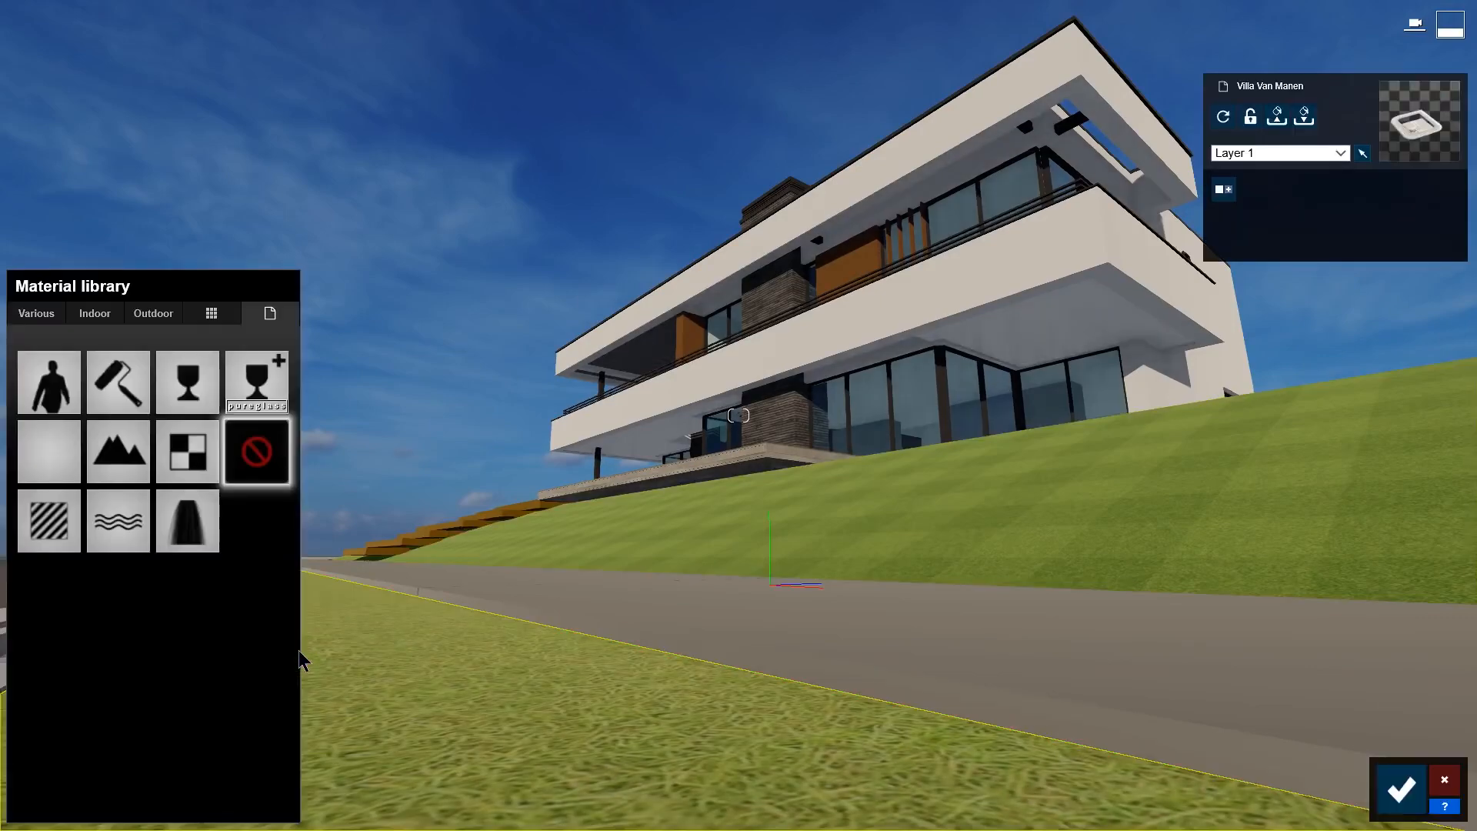
pyautogui.click(118, 452)
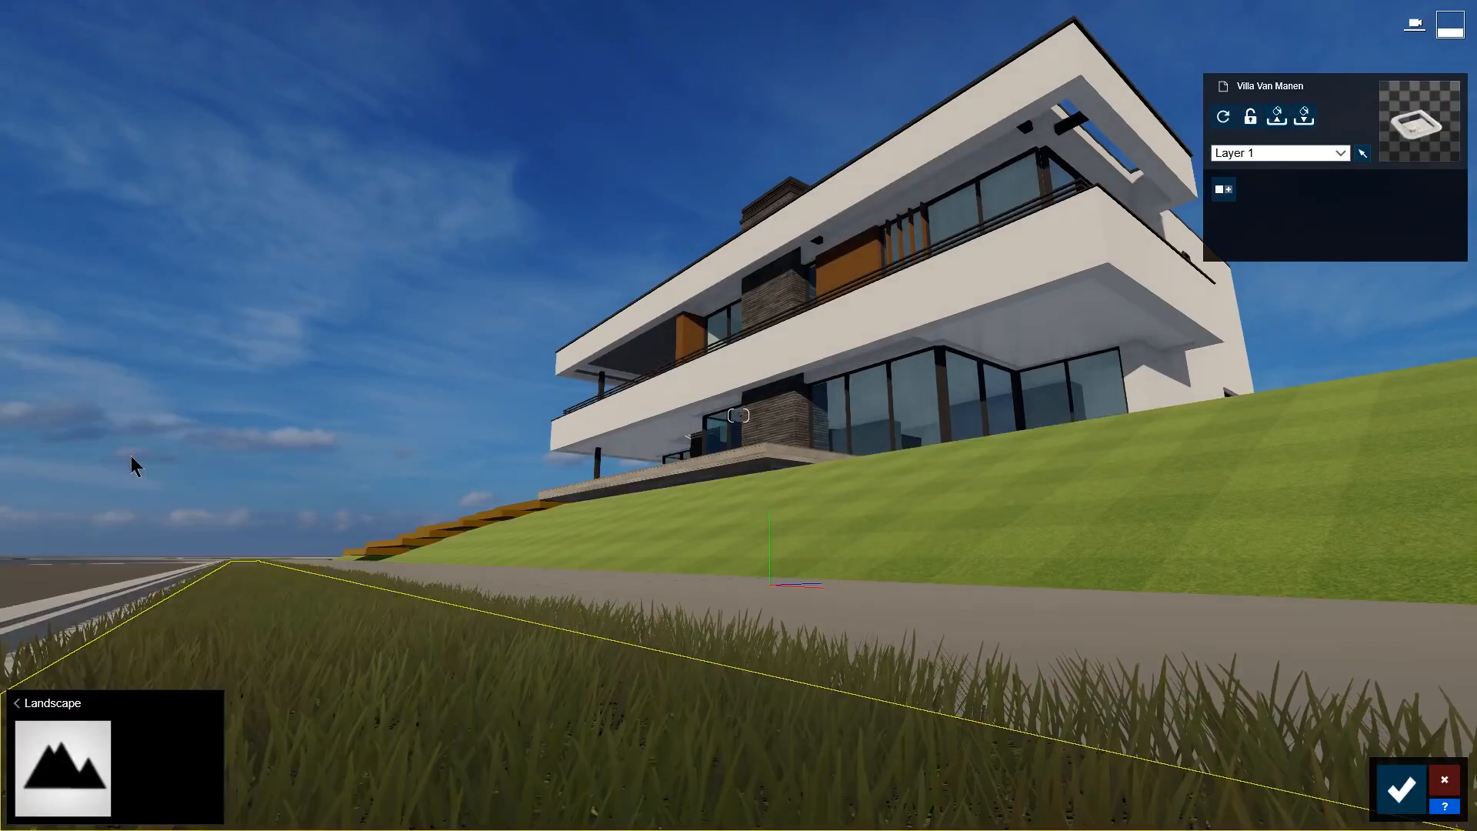
pyautogui.press('q')
pyautogui.moveTo(131, 455); pyautogui.dragTo(212, 539, button='right')
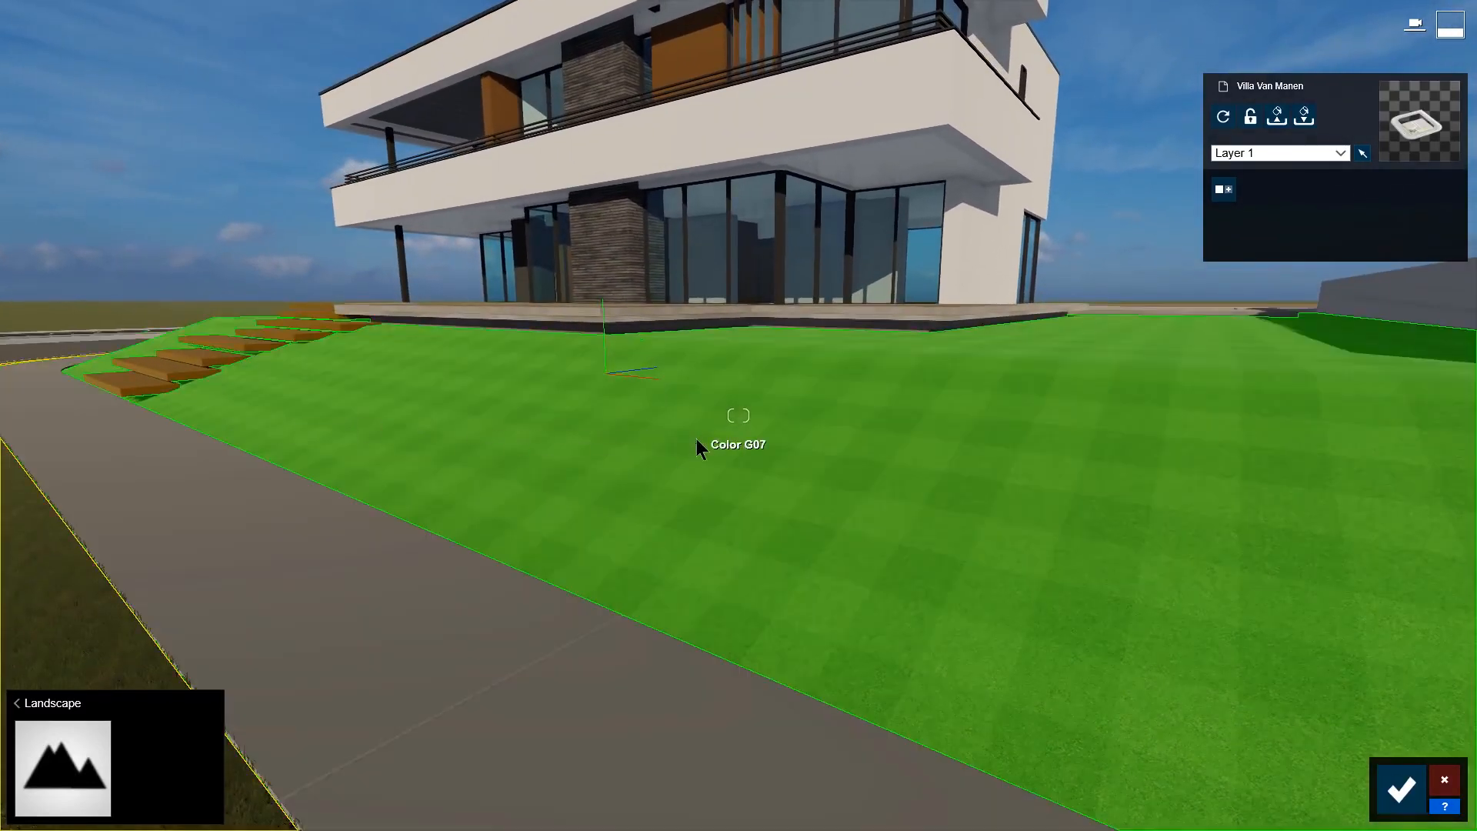
pyautogui.click(696, 439)
pyautogui.click(40, 317)
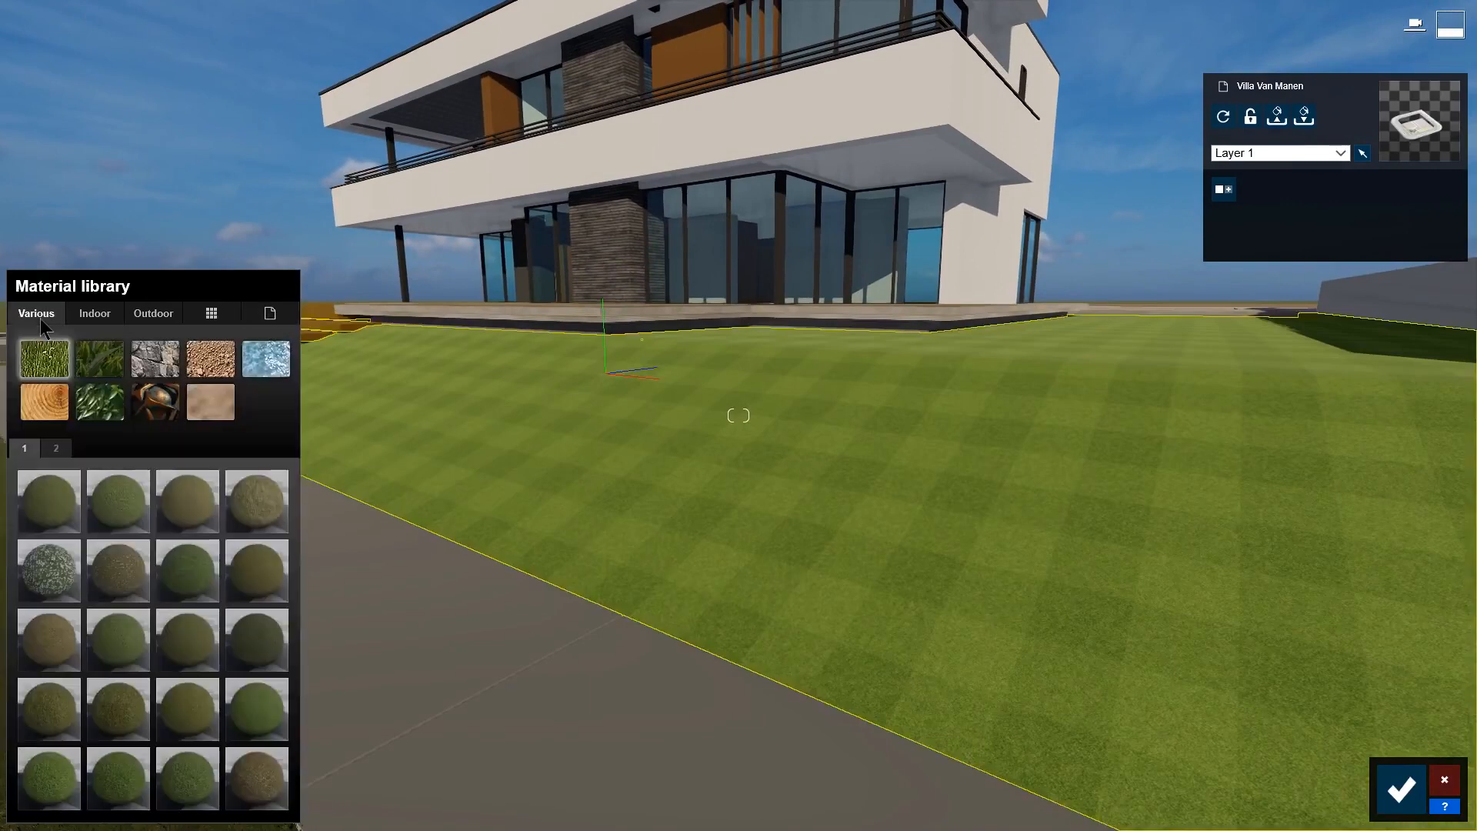
pyautogui.click(89, 359)
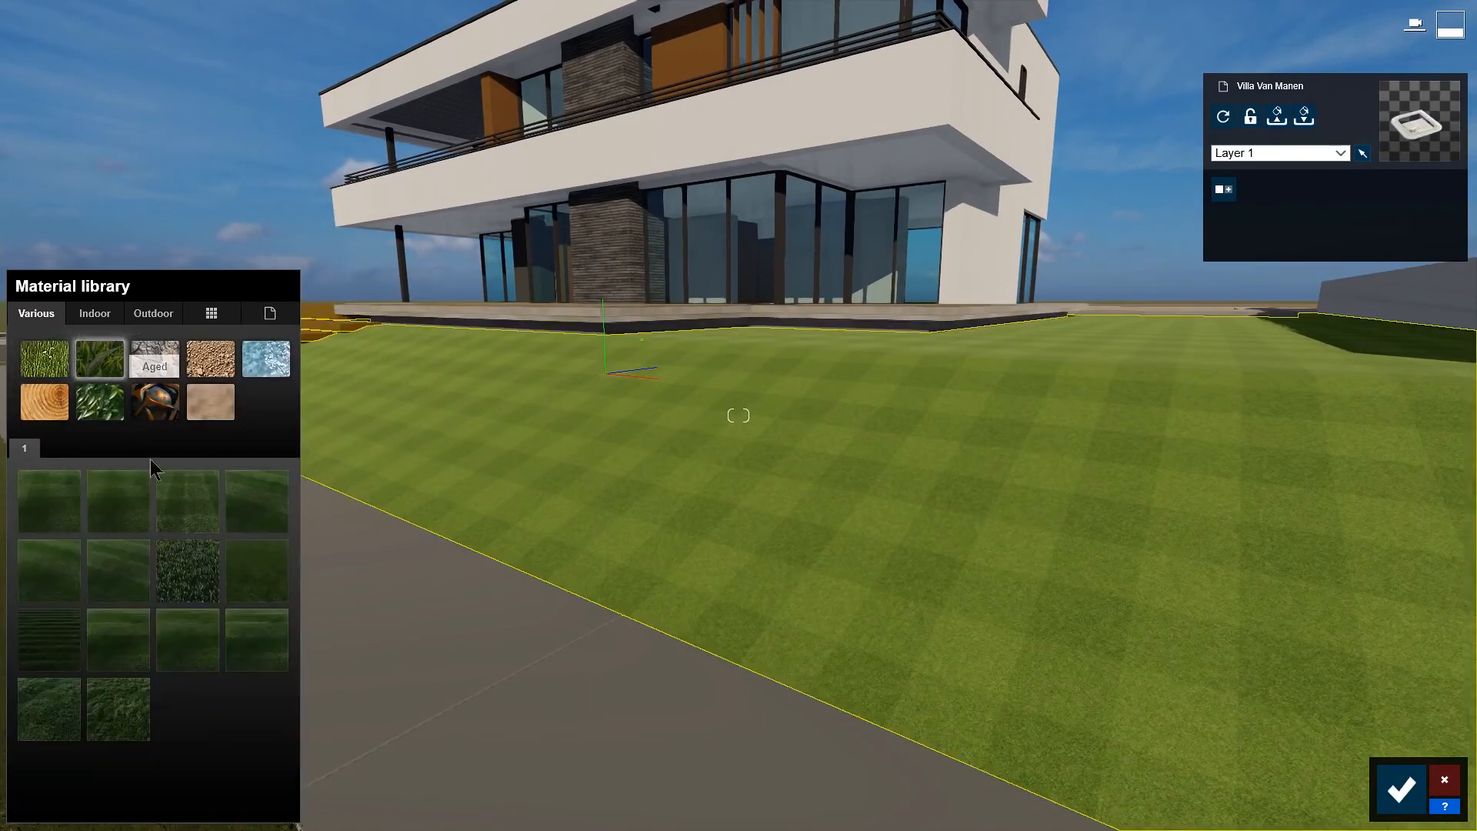
pyautogui.click(191, 521)
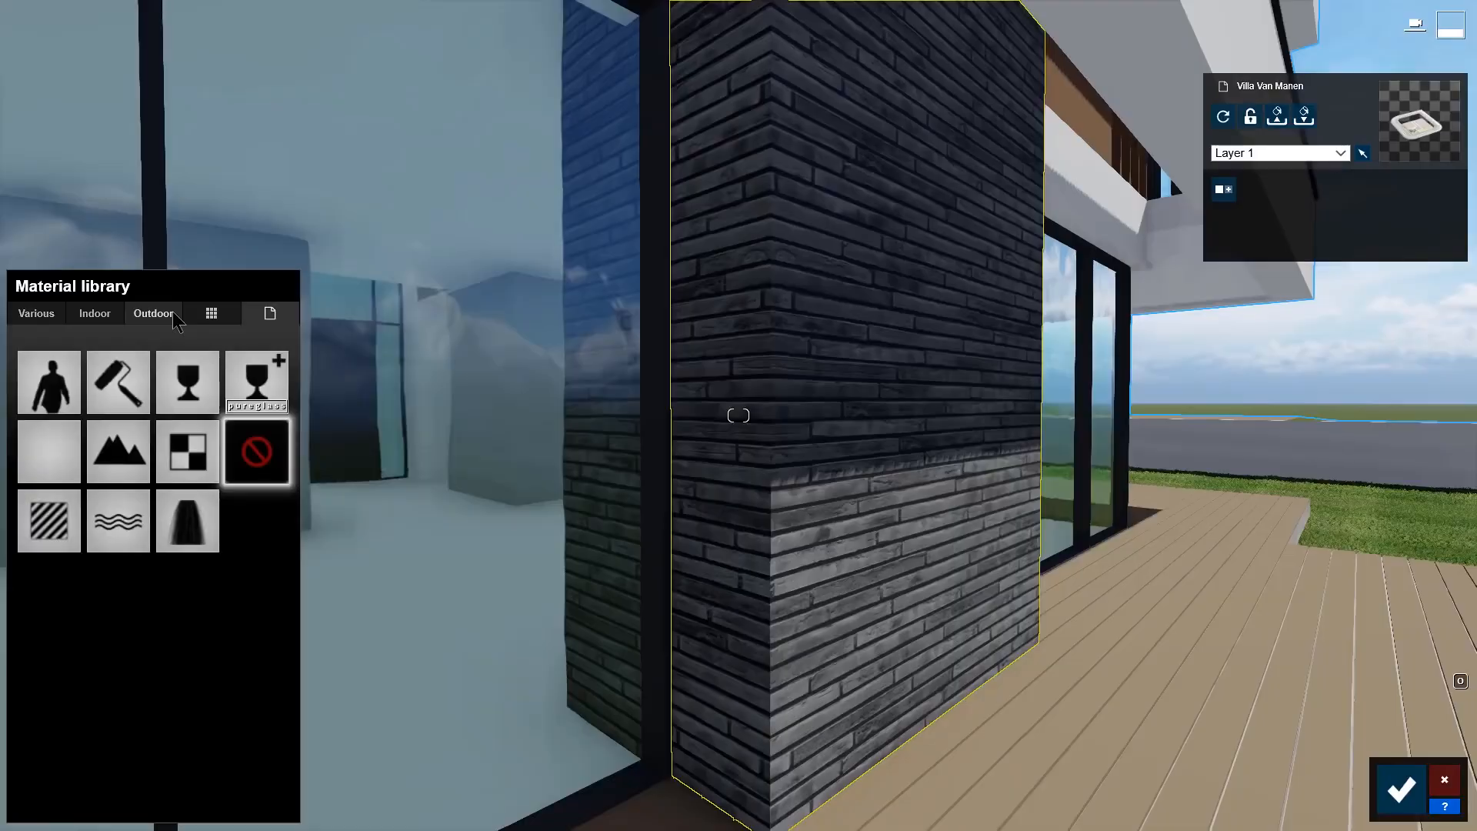
# - Apply an outdoor displacement-mapped brick material to the dark stone wall and Polii Cobblestone 19 2k to the sidewalk
pyautogui.click(172, 312)
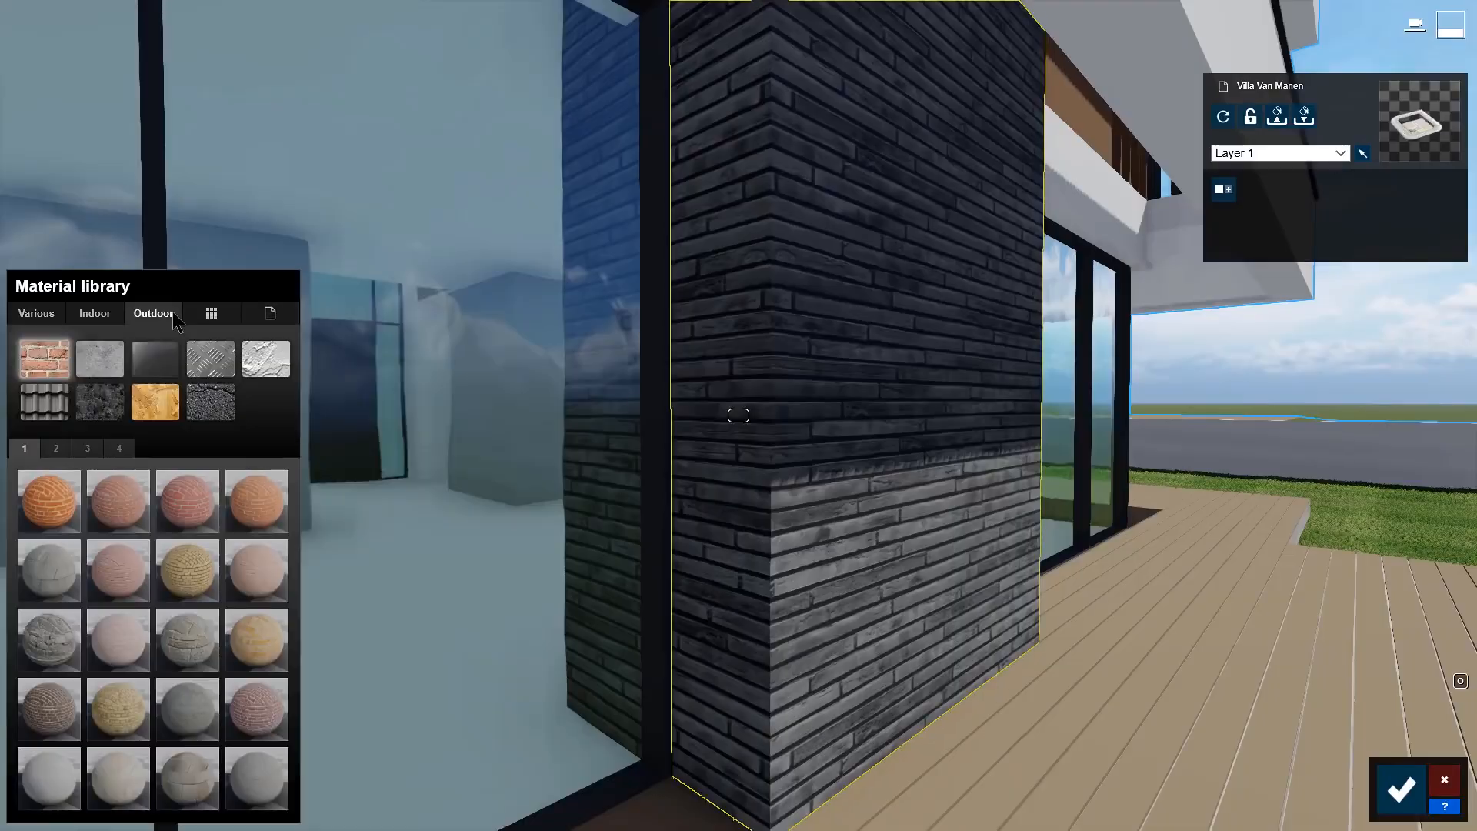
pyautogui.click(88, 448)
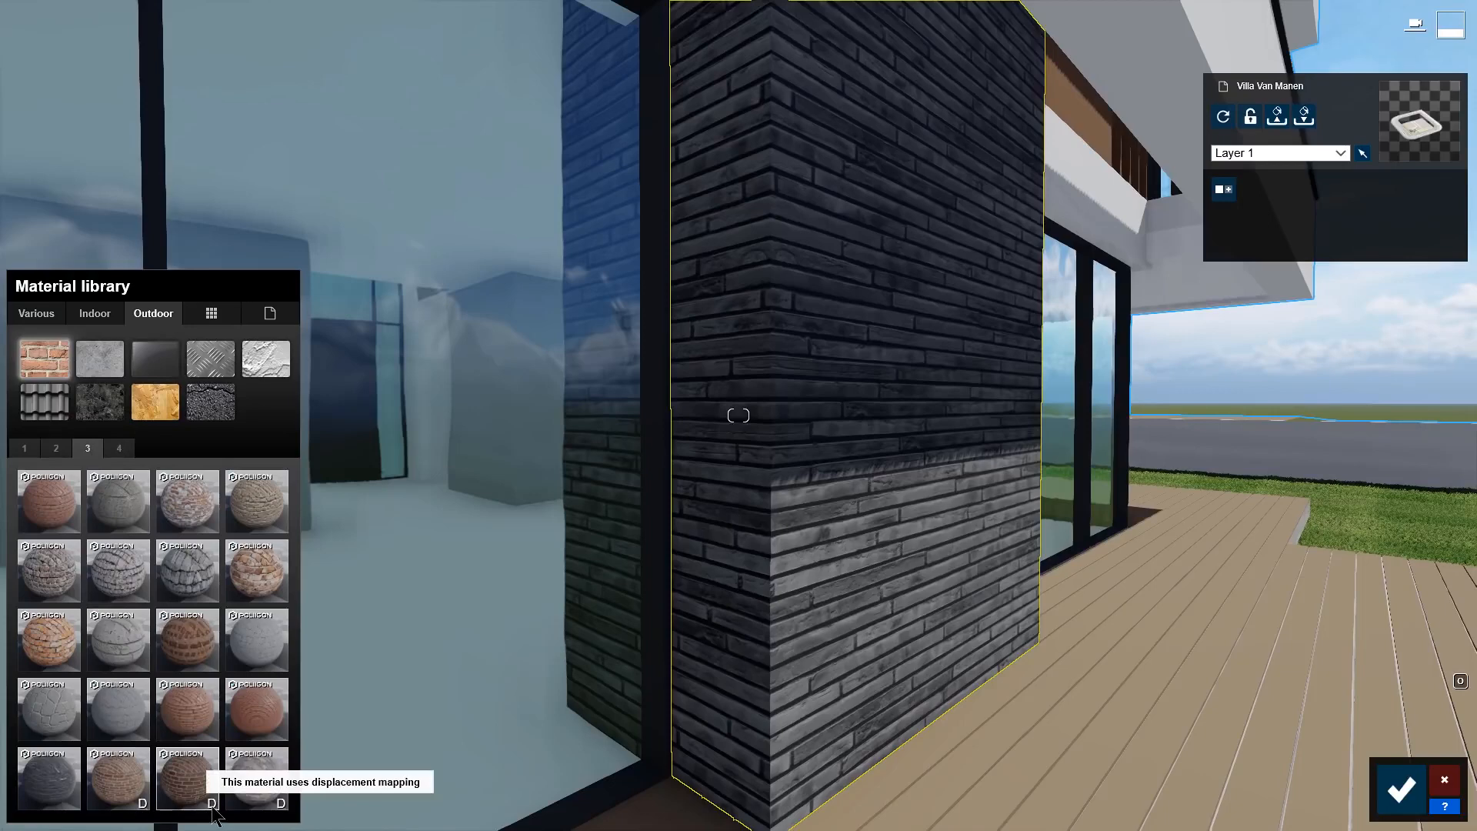
pyautogui.click(119, 449)
pyautogui.click(143, 528)
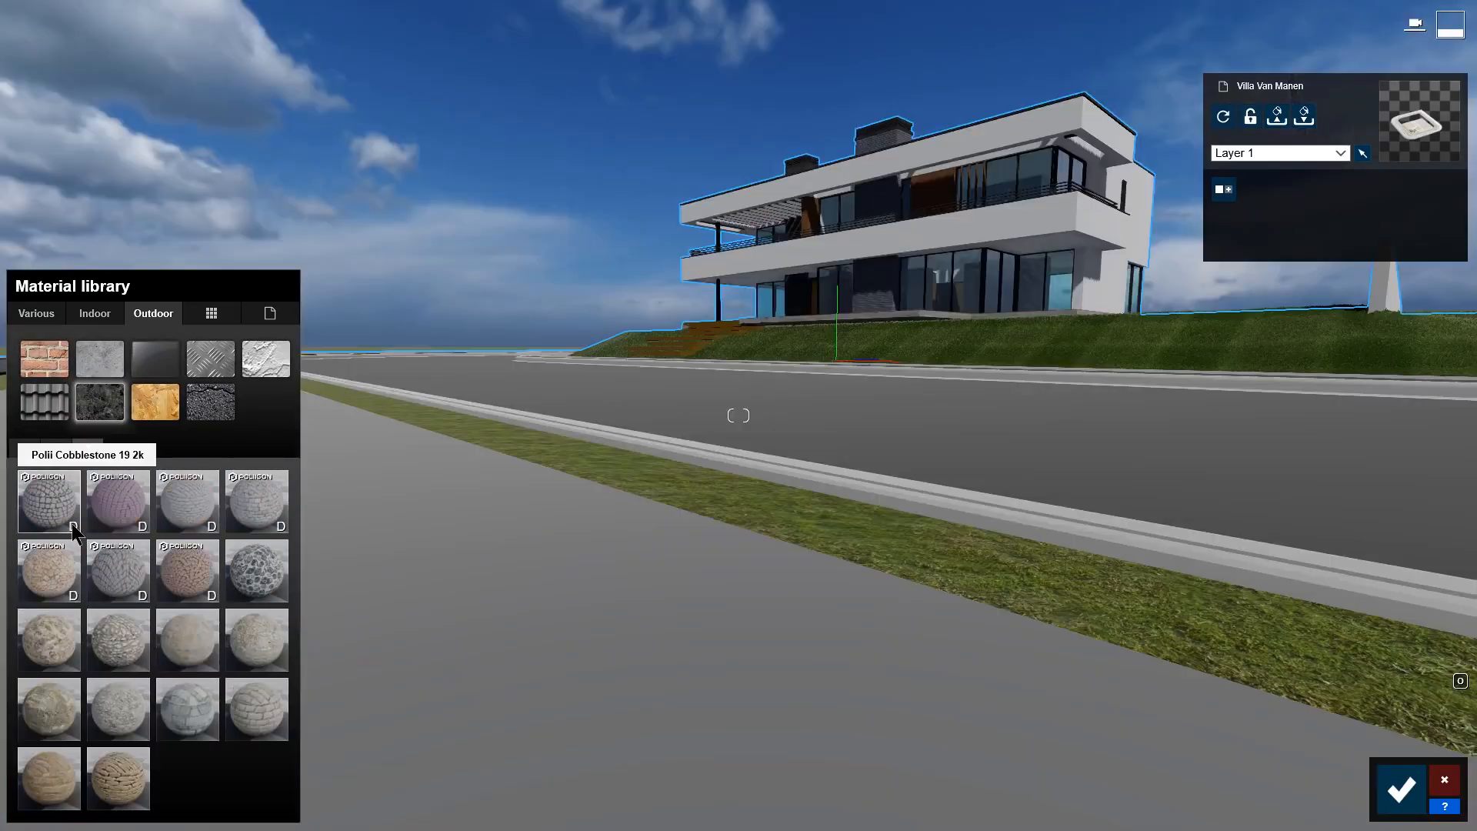
pyautogui.click(72, 525)
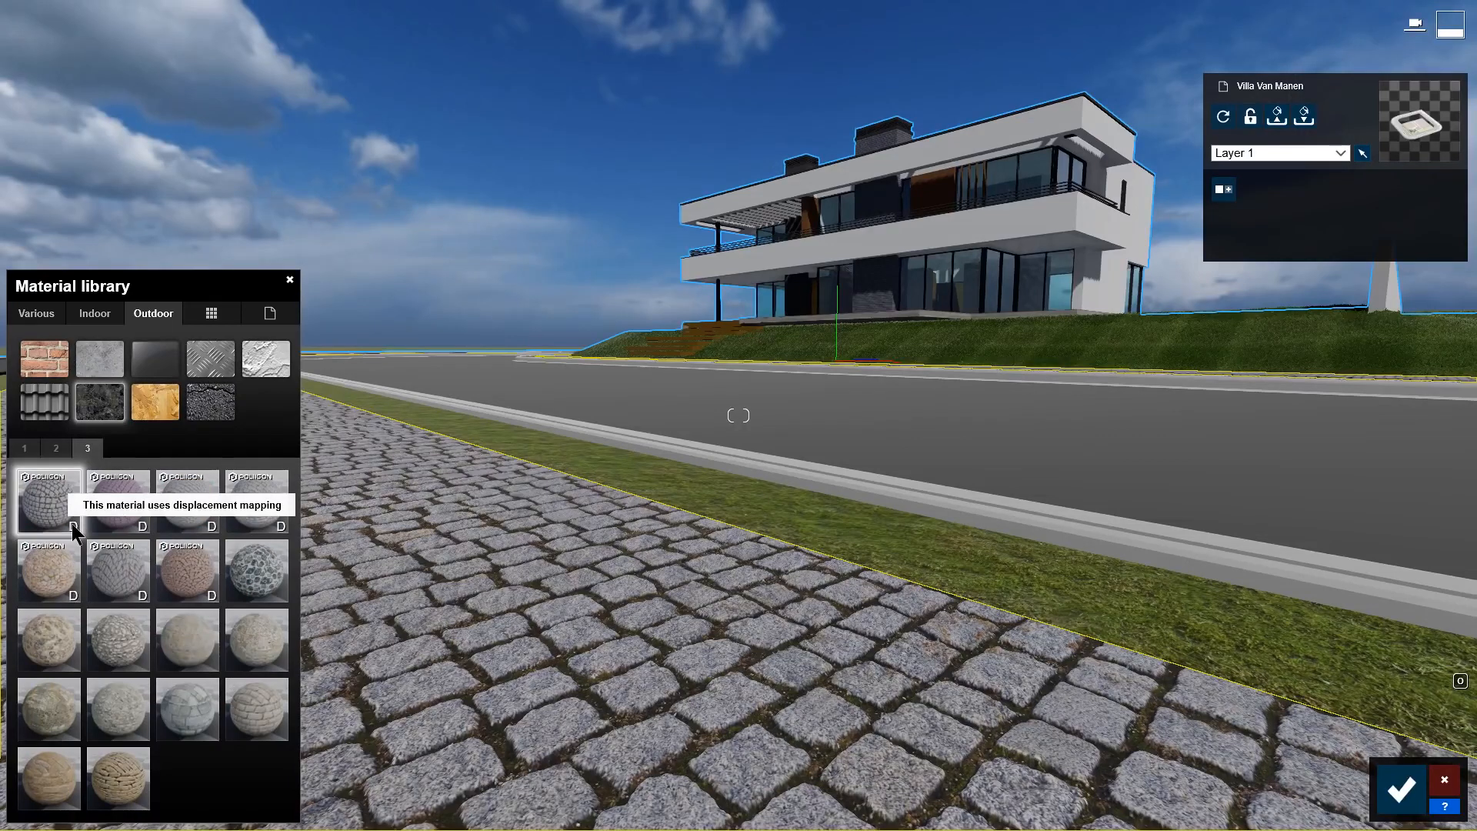
# - Replace the sidewalk's cobblestone with a fan-patterned displacement-mapped stone material from the Outdoor category
pyautogui.click(281, 525)
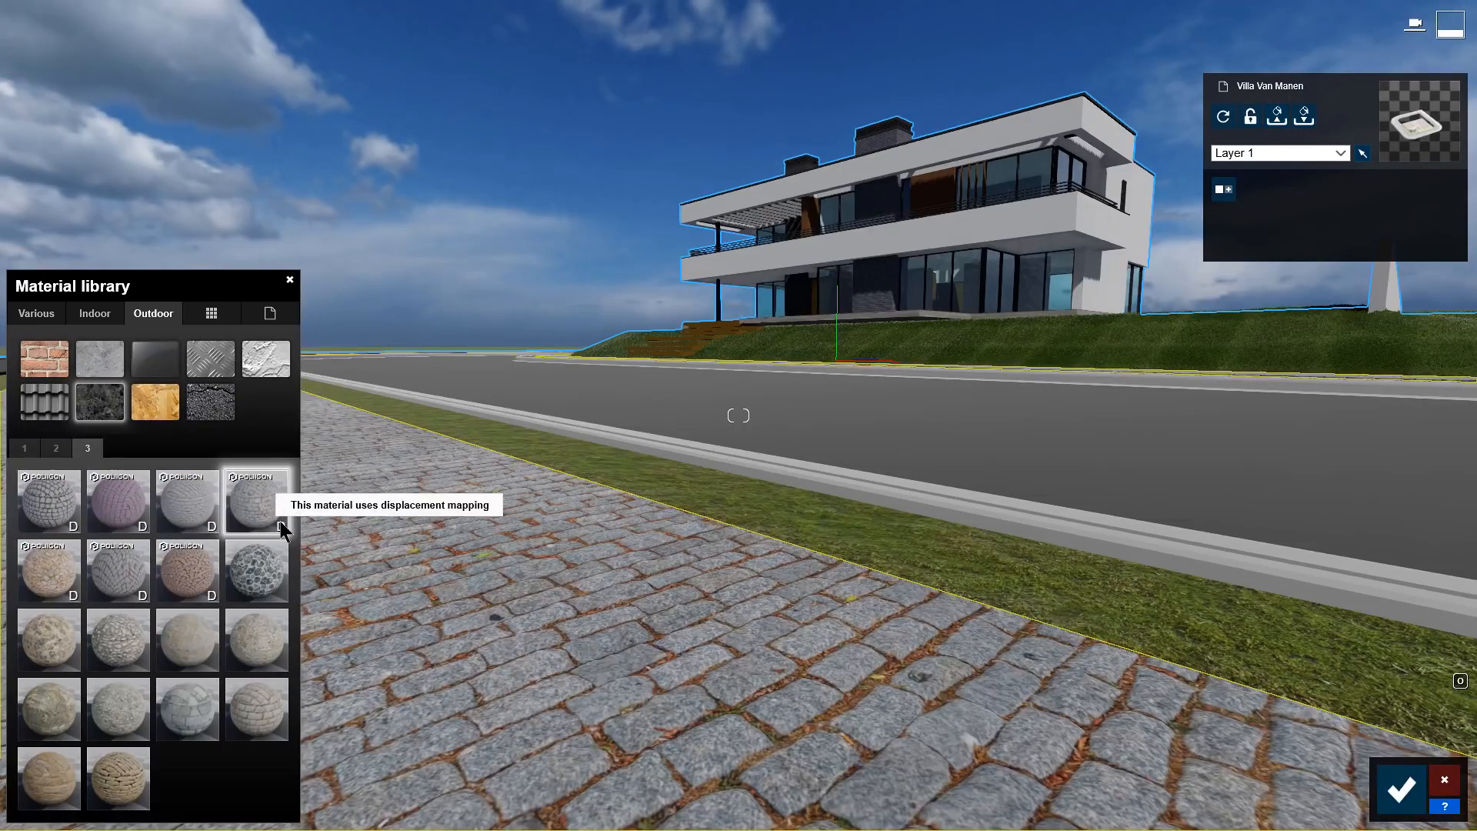
pyautogui.click(142, 592)
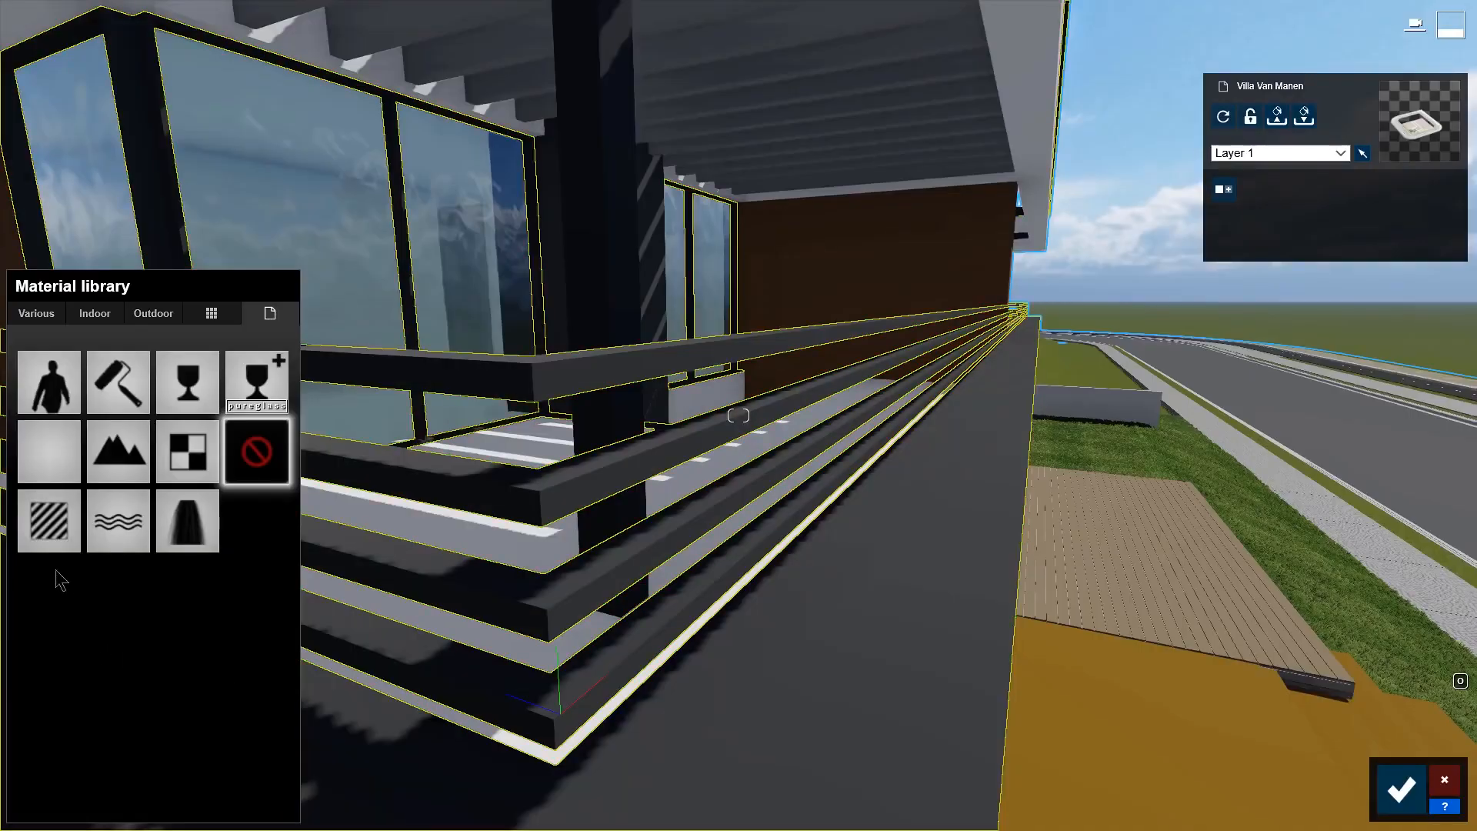
# - Give the balcony railing and window frames the Standard material and lower its gloss and reflectivity
pyautogui.click(51, 527)
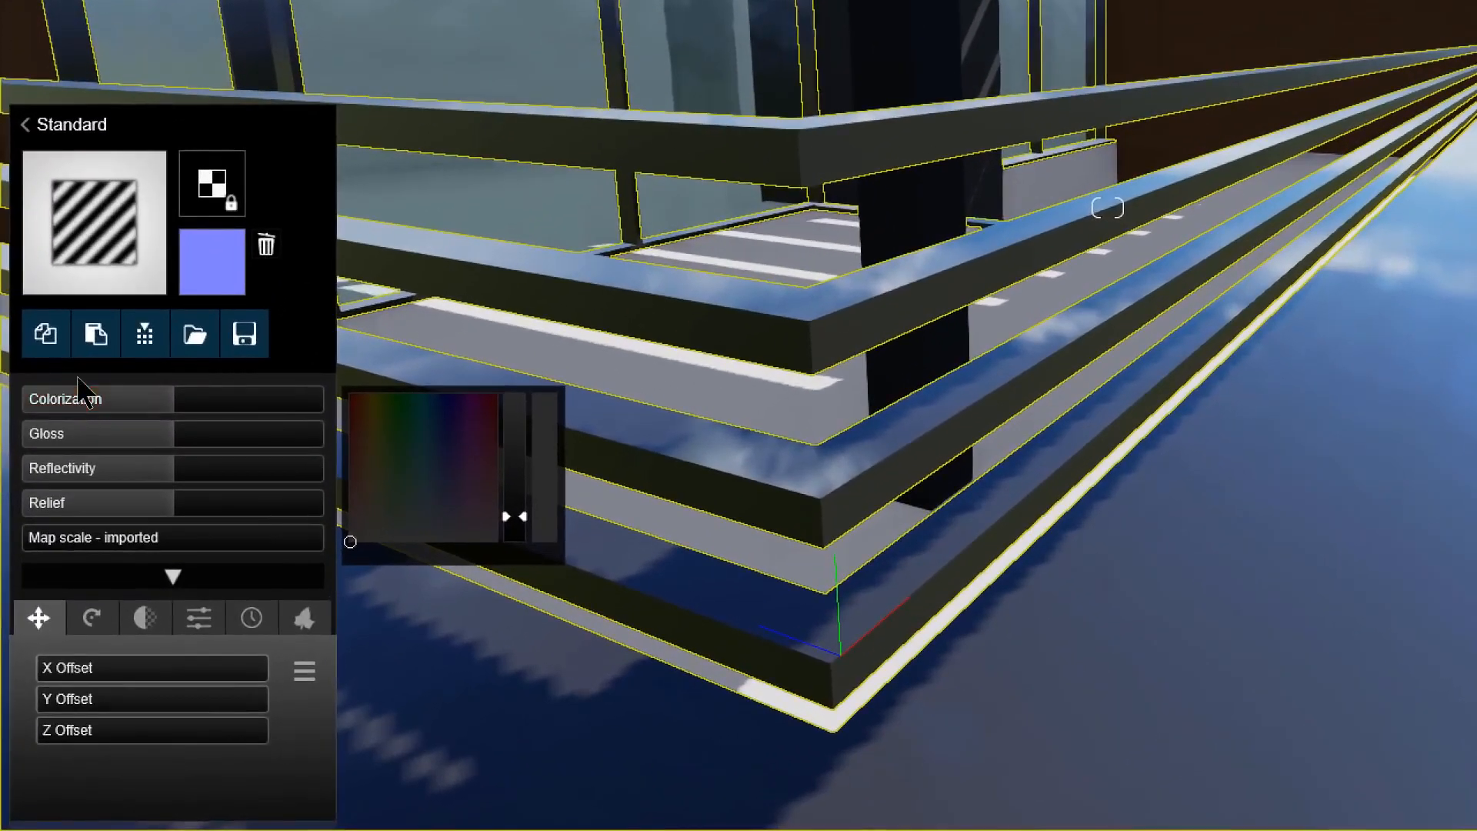
pyautogui.moveTo(181, 444); pyautogui.dragTo(306, 452)
pyautogui.moveTo(180, 484); pyautogui.dragTo(141, 504)
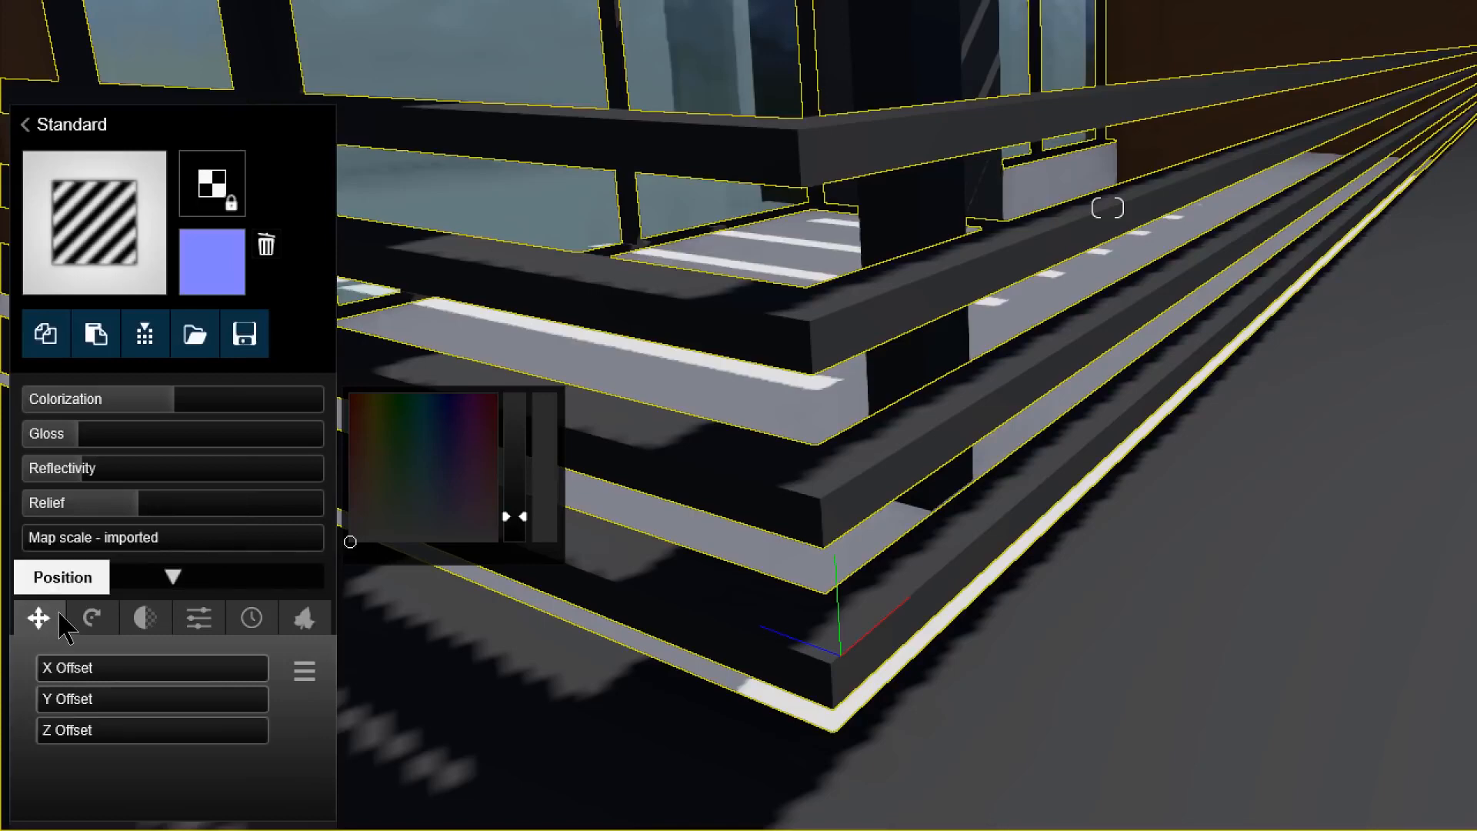
# - Go through the railing material's position, orientation, transparency, advanced and foliage settings, and add weathering to it
pyautogui.click(106, 625)
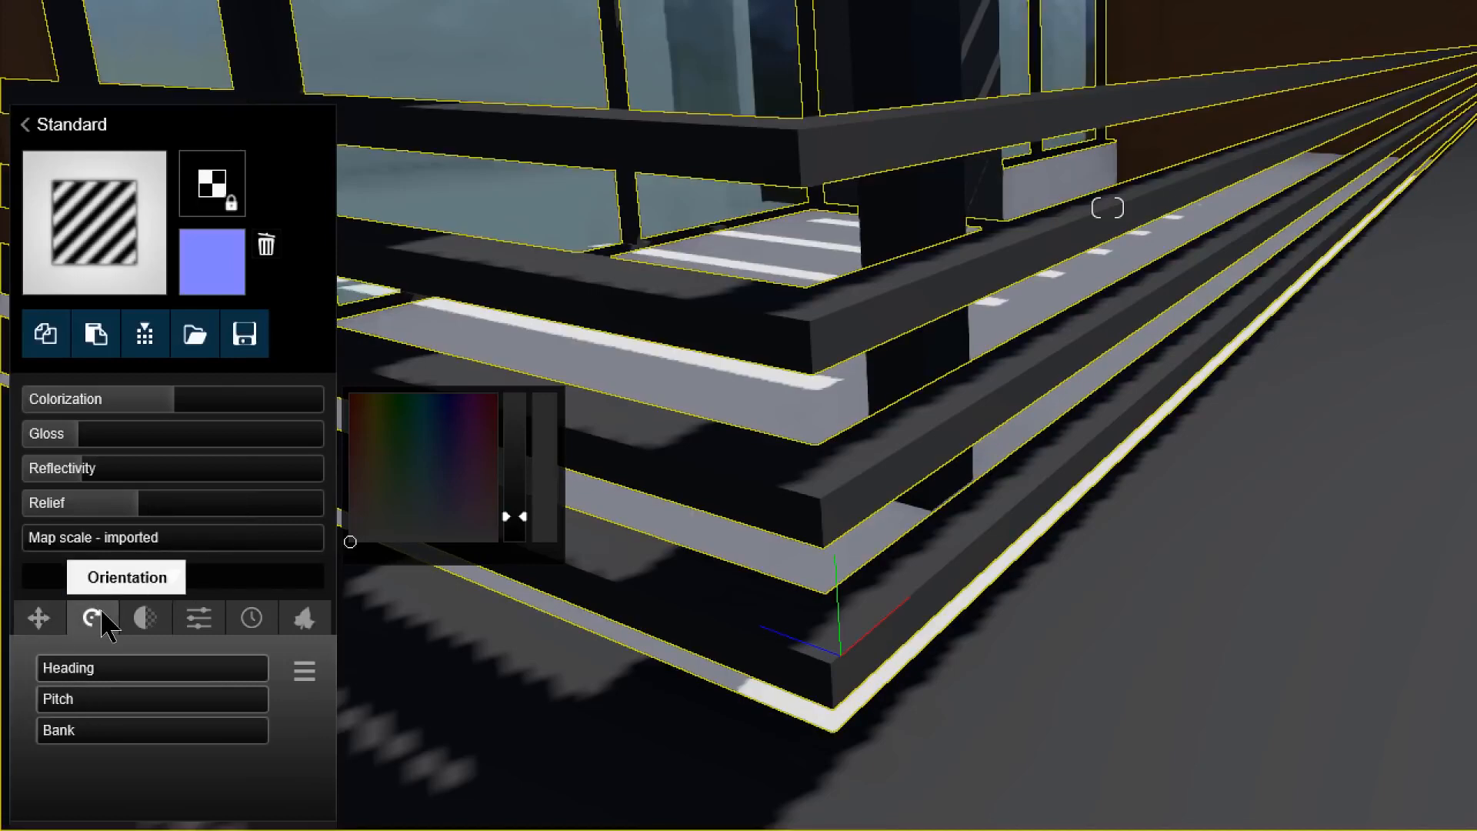
pyautogui.click(168, 608)
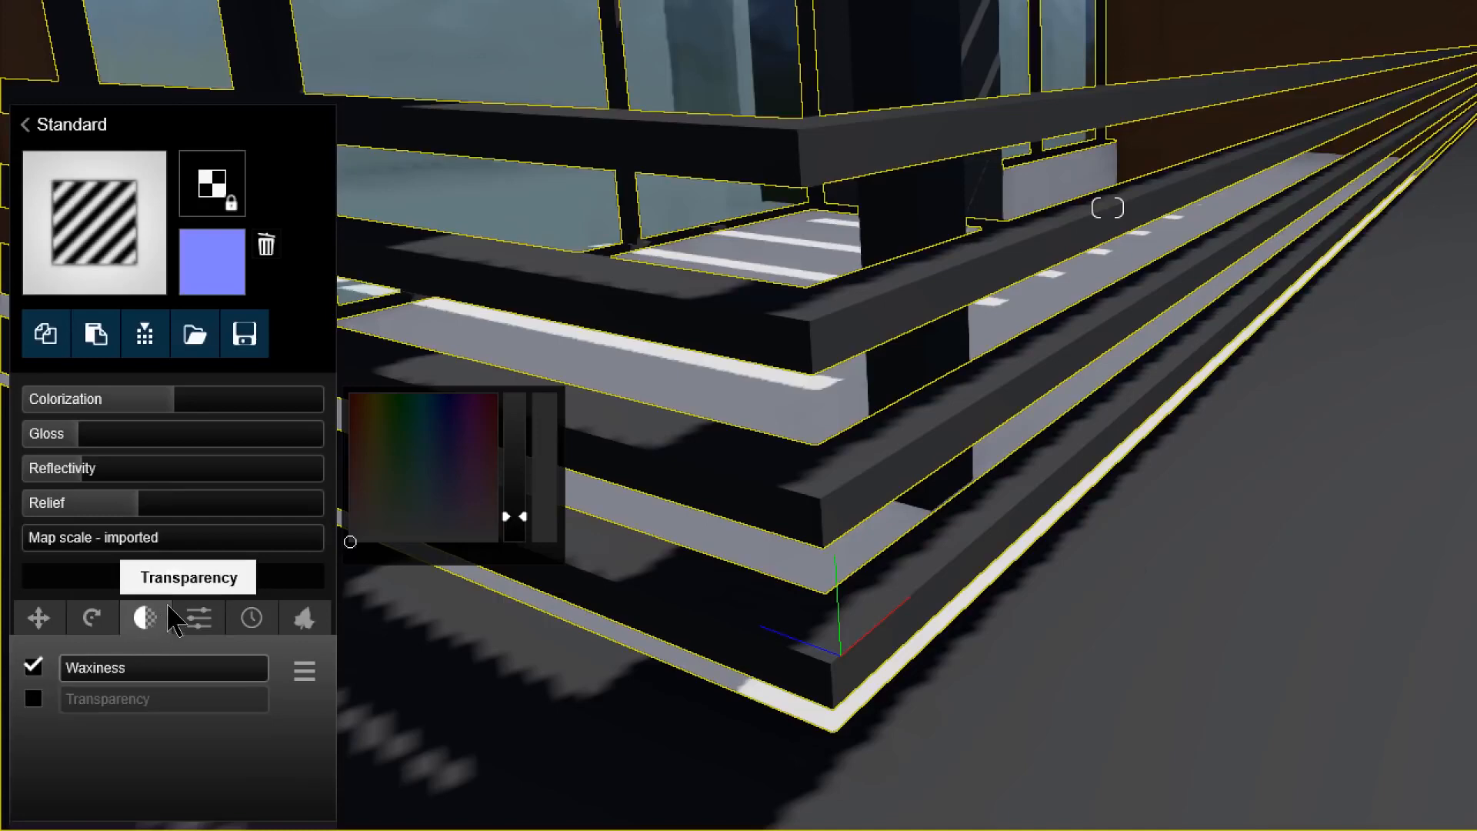
pyautogui.click(217, 620)
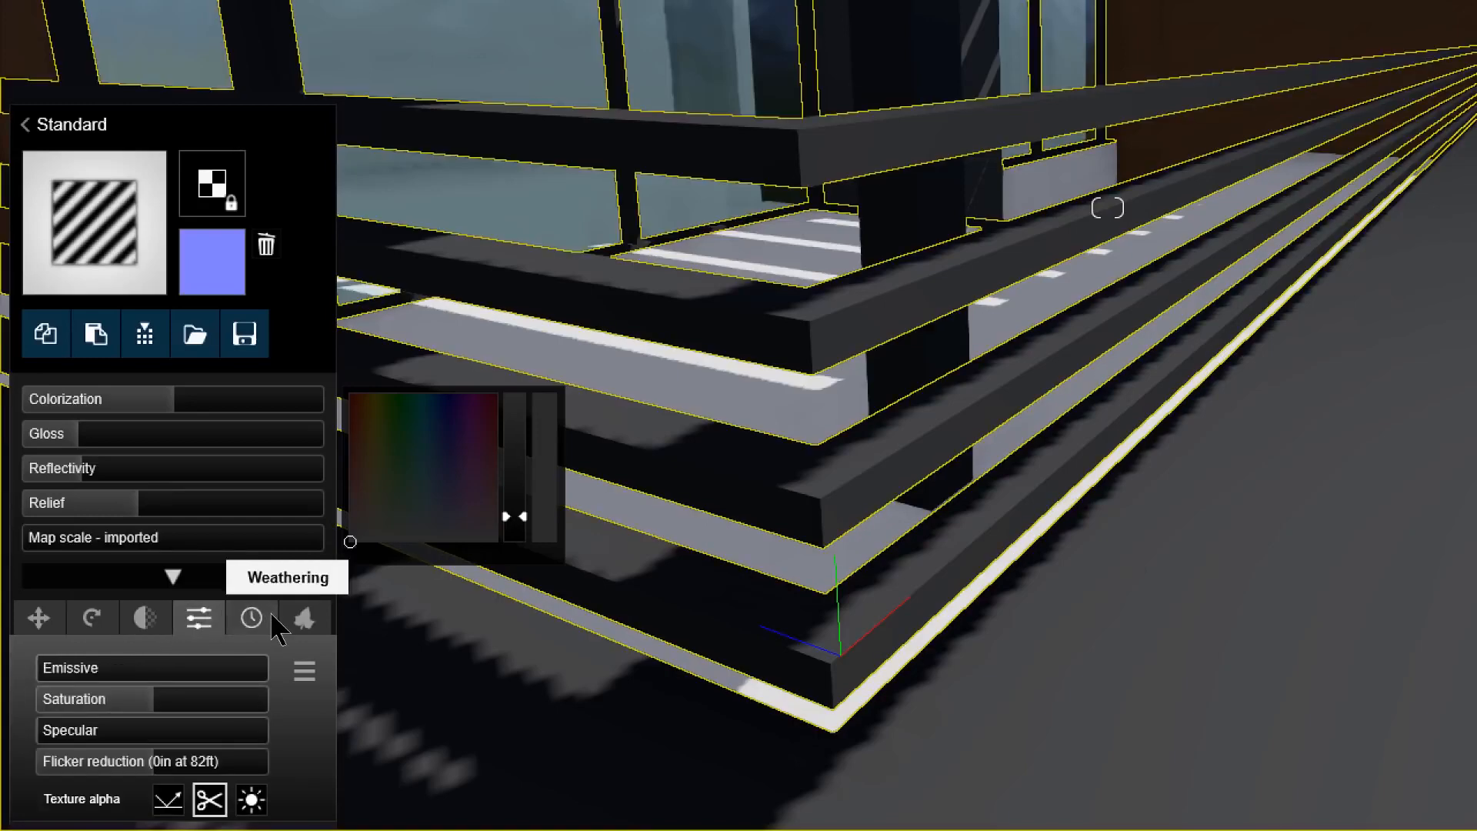
pyautogui.click(273, 617)
pyautogui.click(321, 616)
pyautogui.click(251, 619)
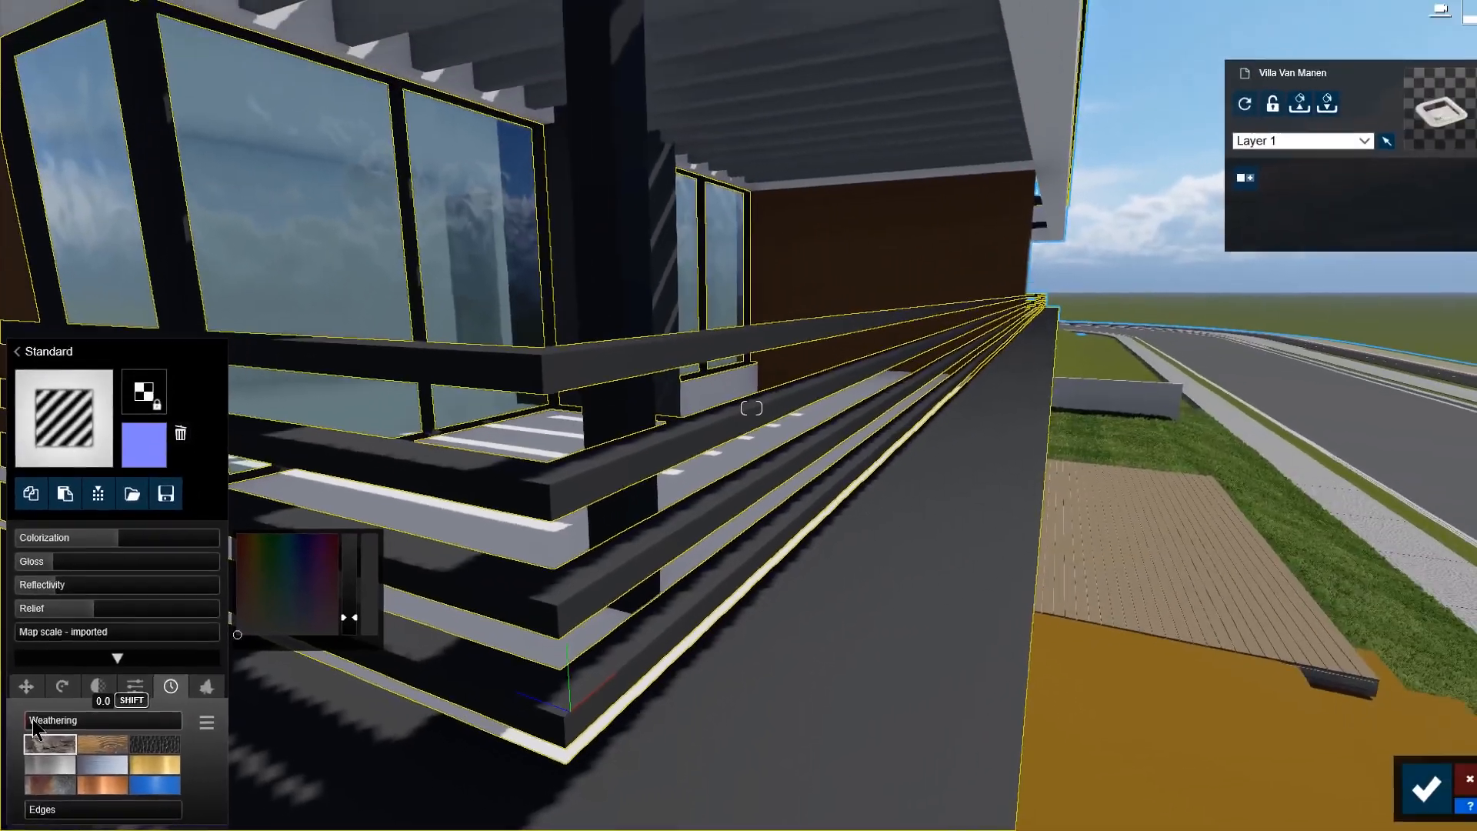
pyautogui.moveTo(48, 665); pyautogui.dragTo(170, 665)
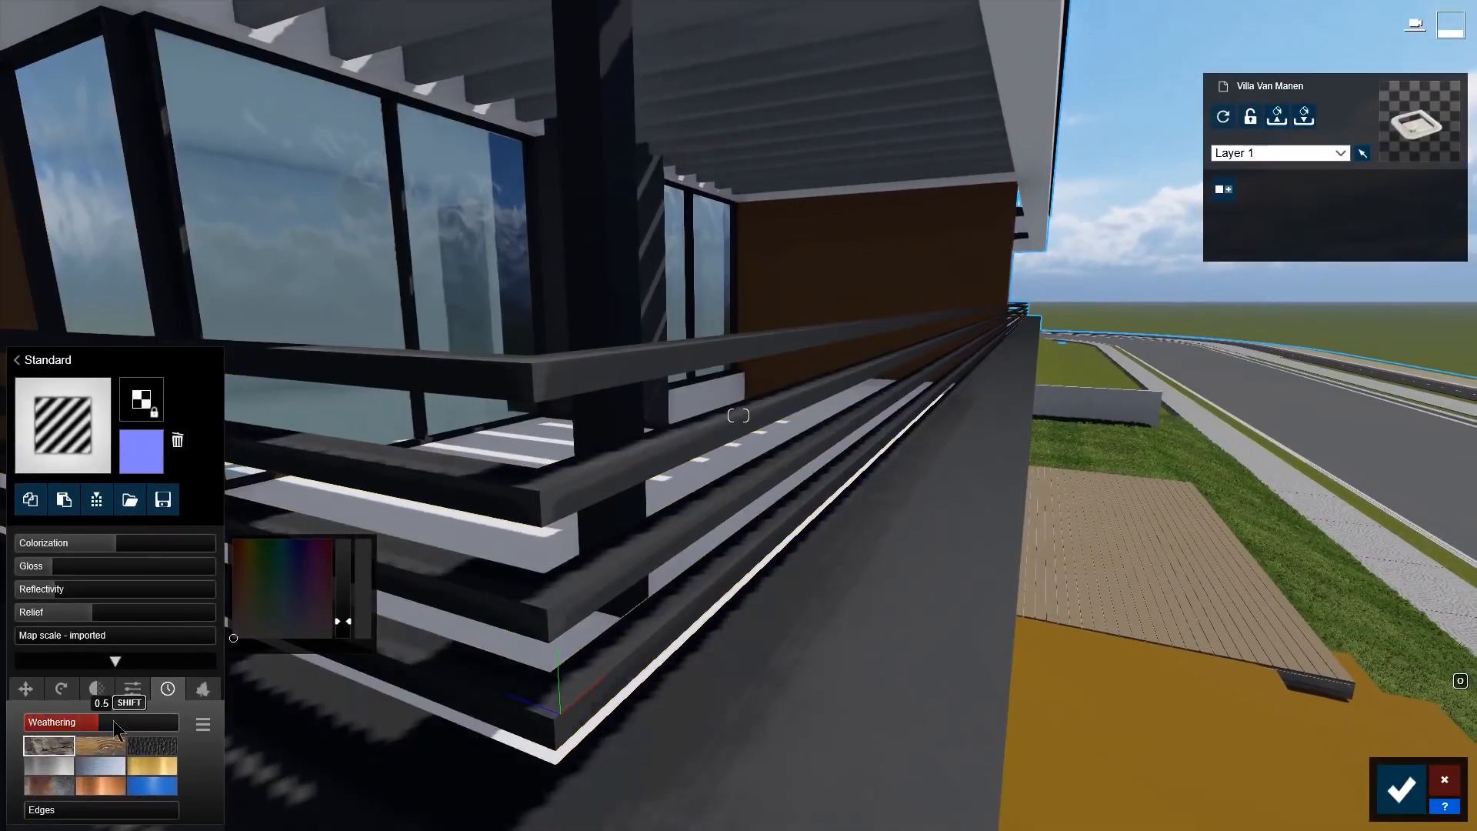
pyautogui.moveTo(113, 720); pyautogui.dragTo(90, 723)
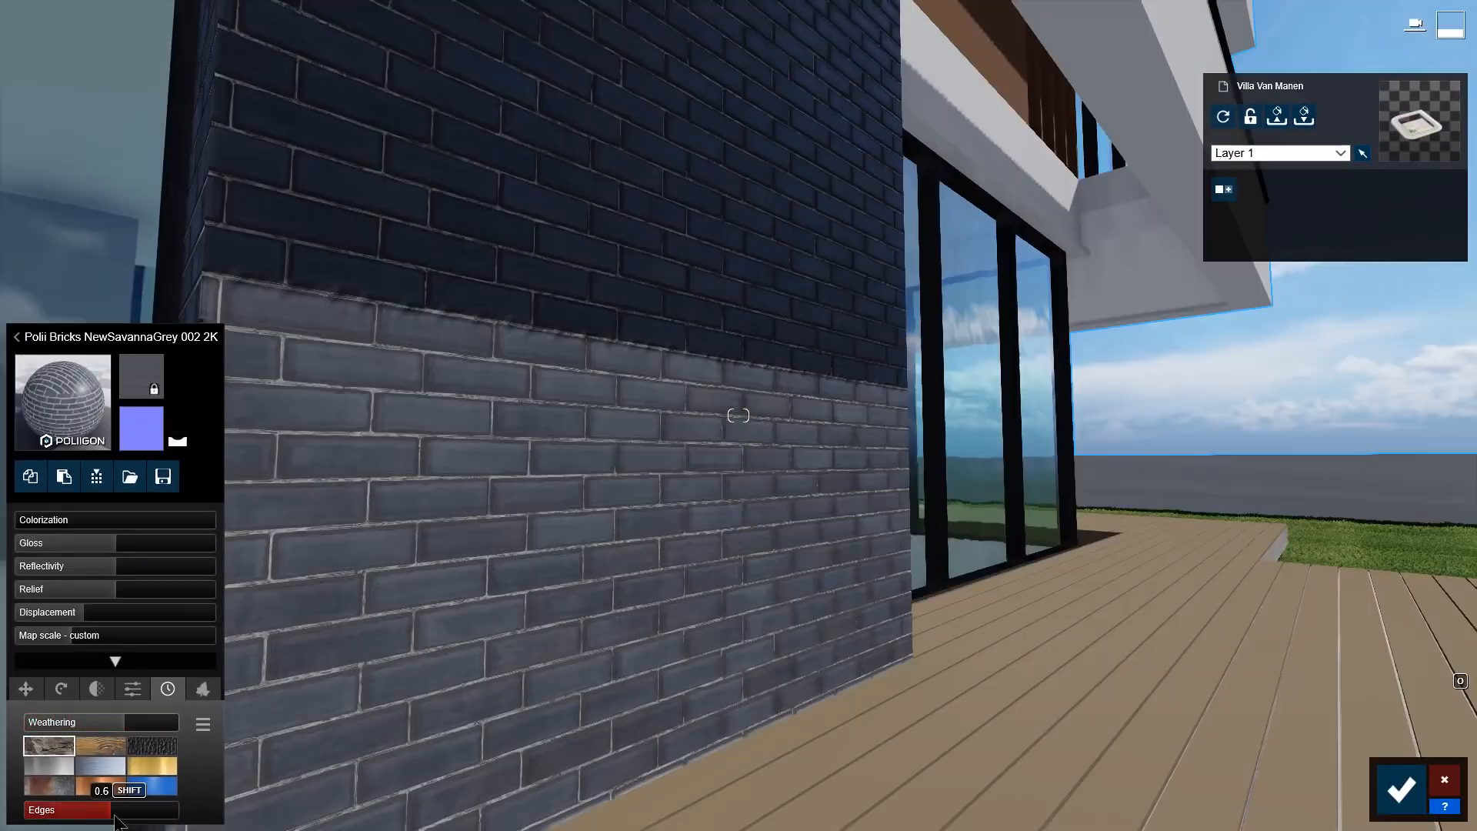
# - Set the dark brick wall material's edges to 0.5 and weathering to 0.6, and save it to the custom library as MB Brick
pyautogui.moveTo(120, 817); pyautogui.dragTo(102, 817)
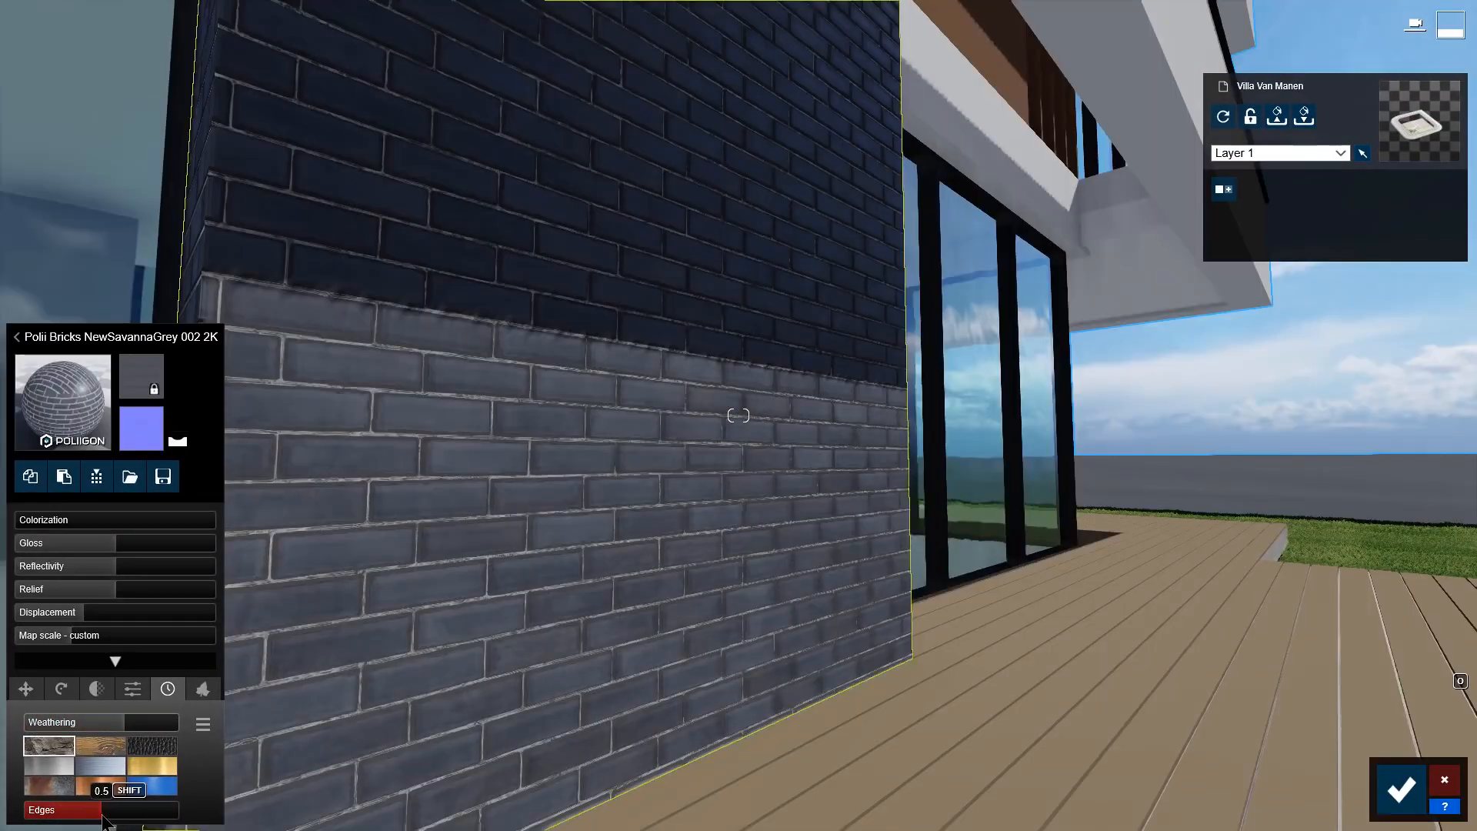
pyautogui.moveTo(125, 726)
pyautogui.mouseDown()
pyautogui.moveTo(106, 726)
pyautogui.moveTo(114, 735)
pyautogui.mouseUp()
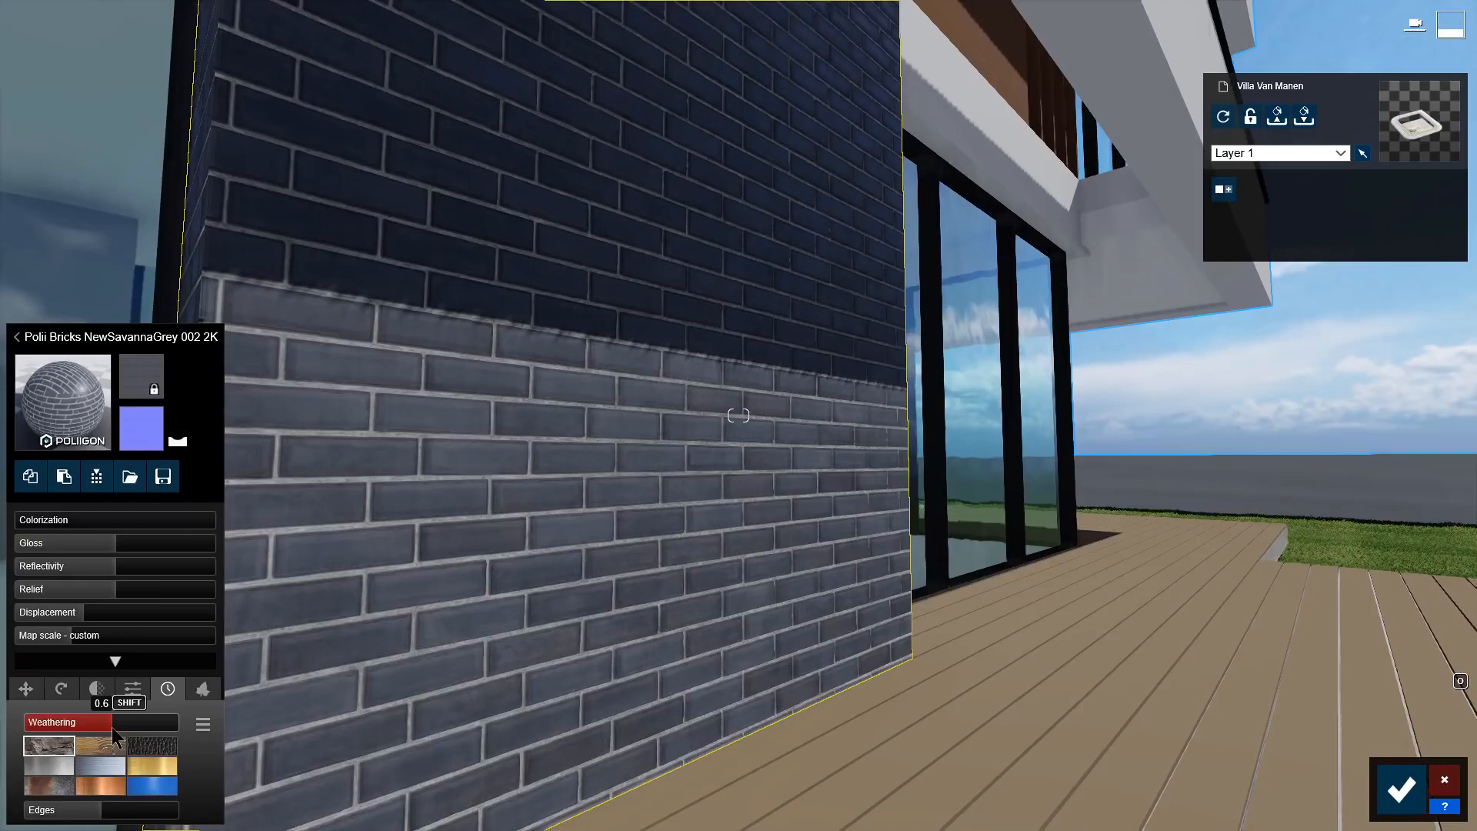
pyautogui.click(98, 478)
pyautogui.write('MB Brick')
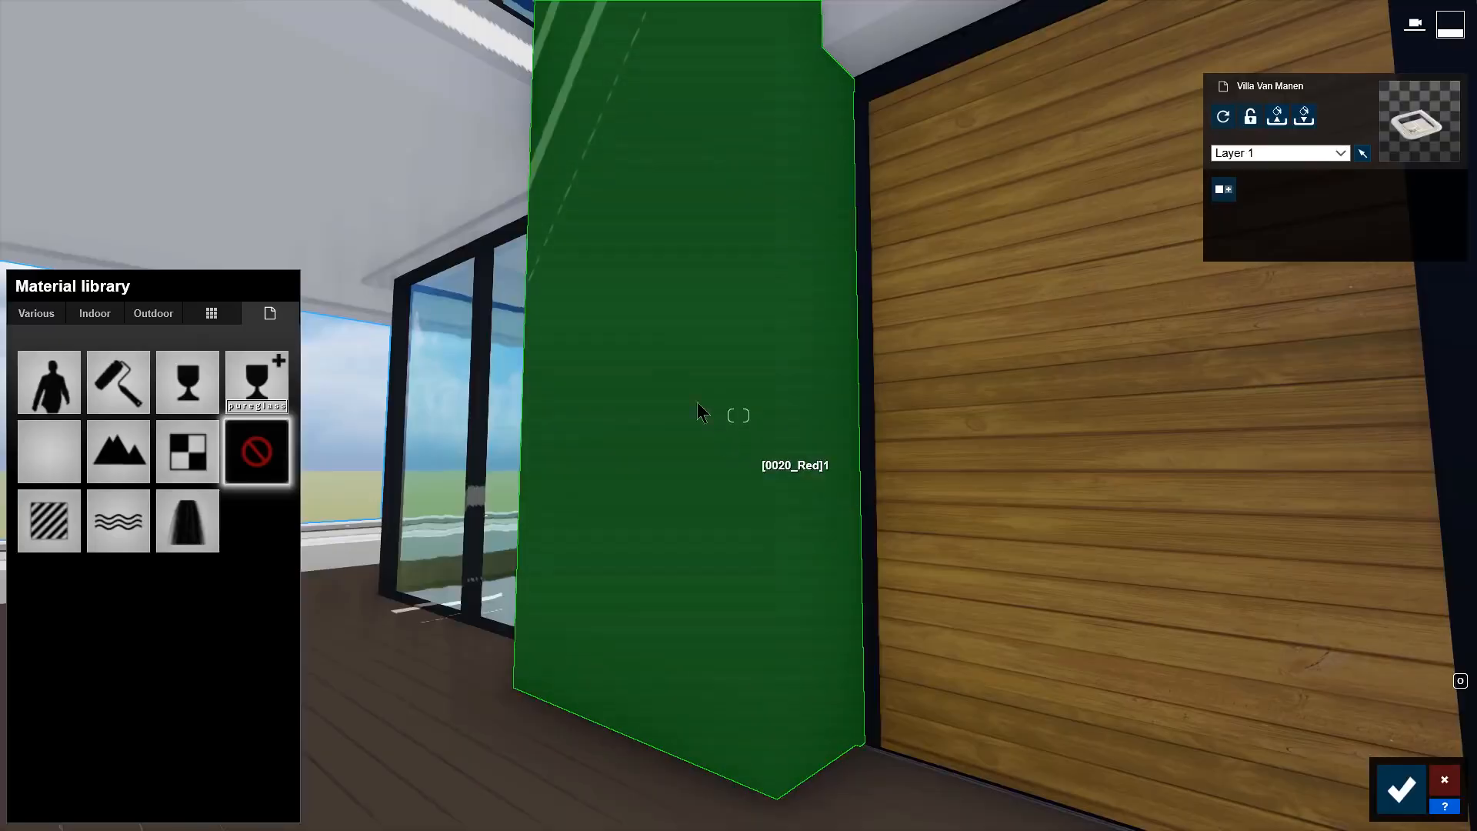
# - Apply the custom MB Brick material to the red pillar beside the wood-clad wall and save the material changes
pyautogui.click(231, 319)
pyautogui.click(137, 450)
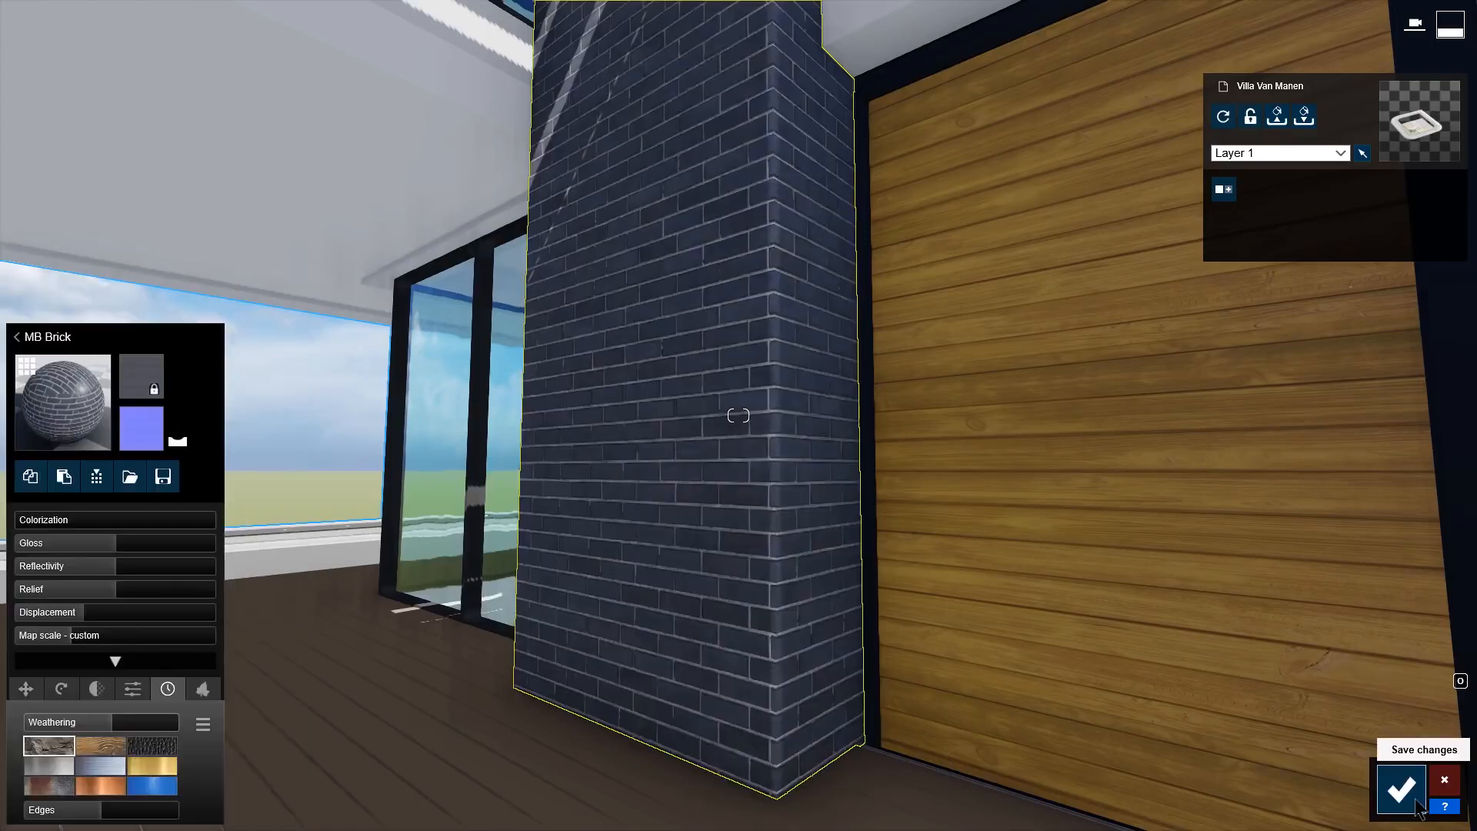
pyautogui.click(1415, 803)
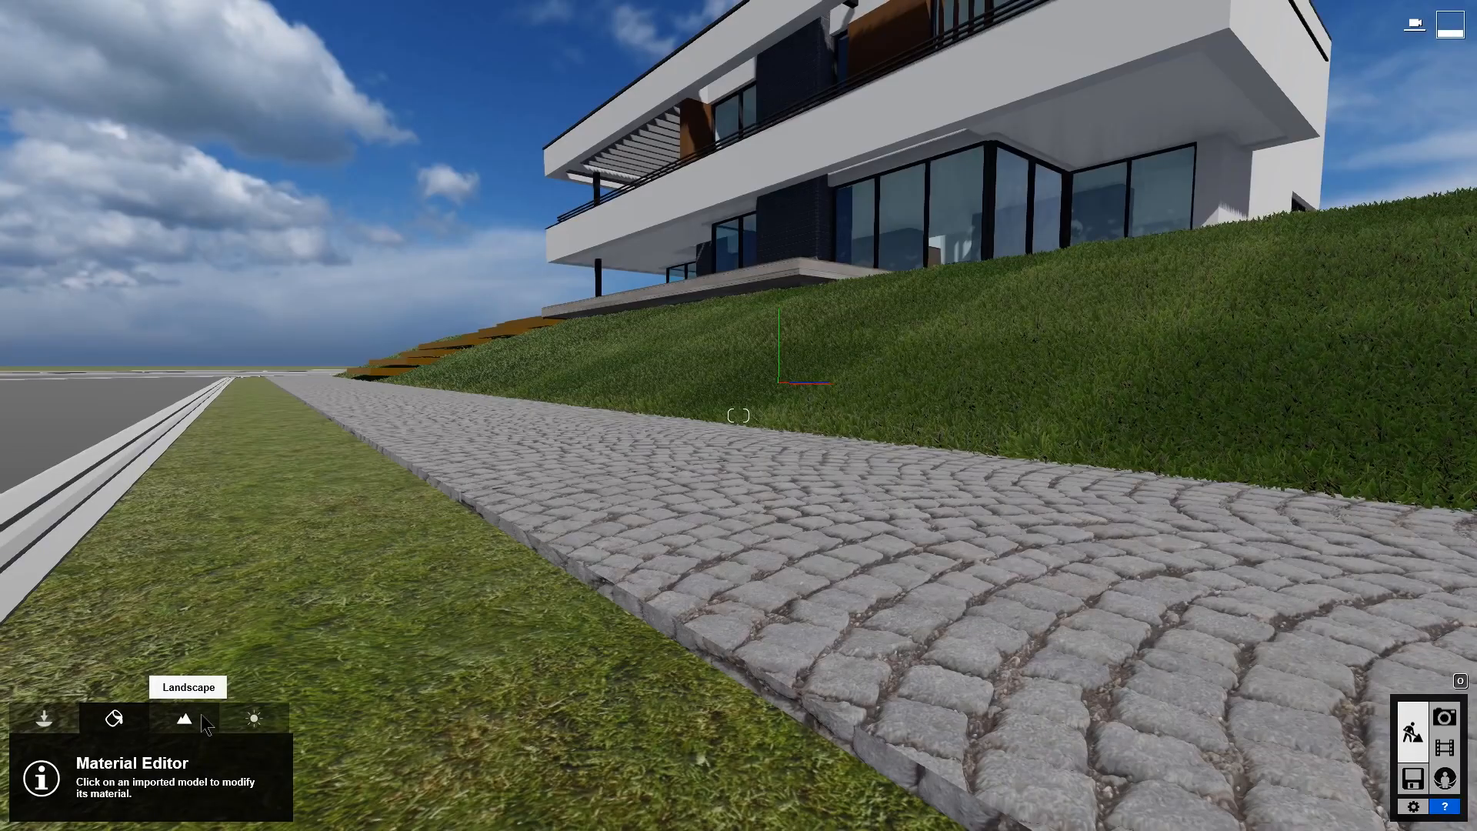
# - Turn on landscape grass and adjust its size, height and wildness
pyautogui.click(206, 726)
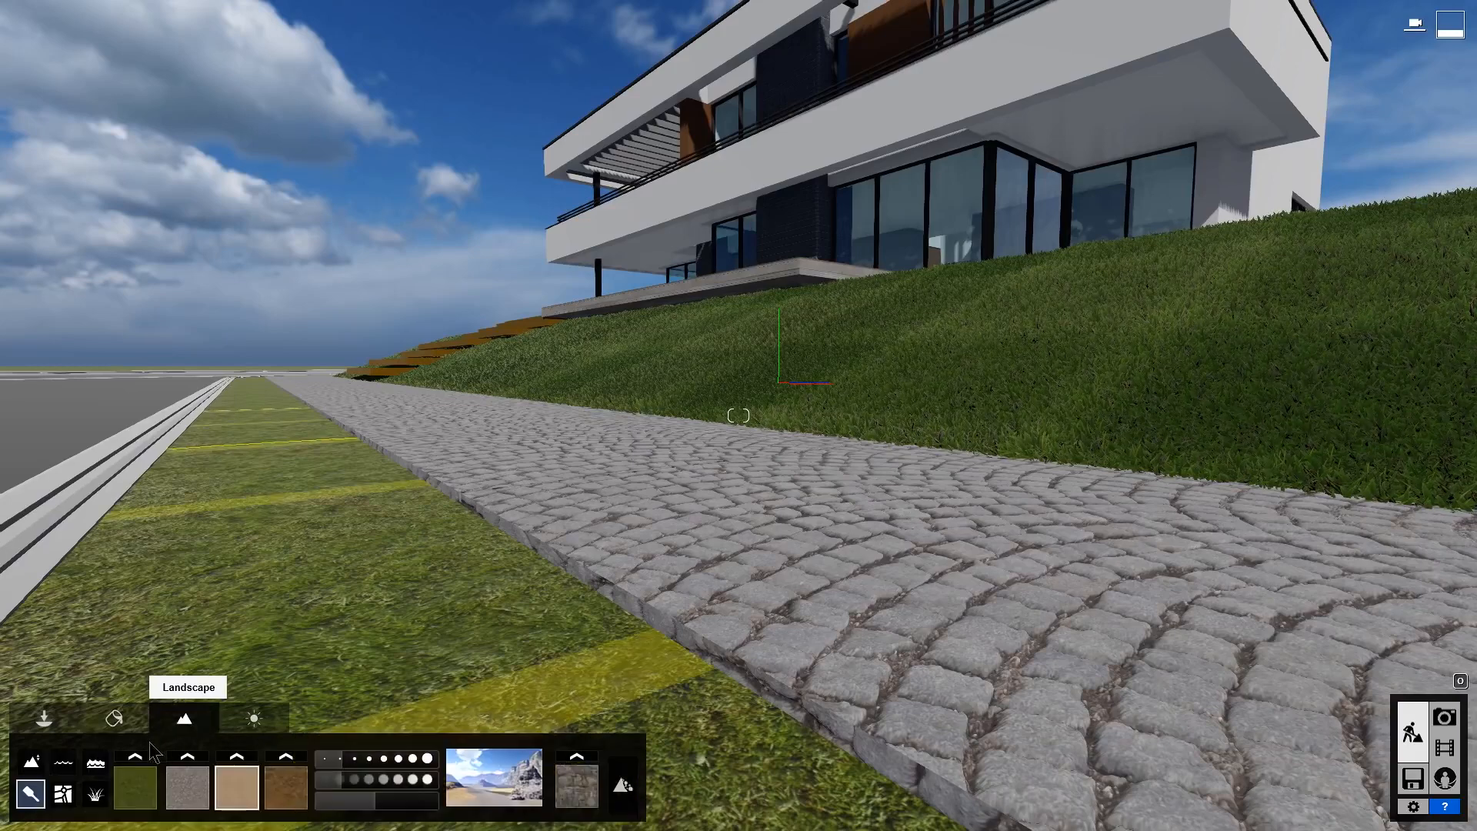
pyautogui.click(95, 794)
pyautogui.click(159, 783)
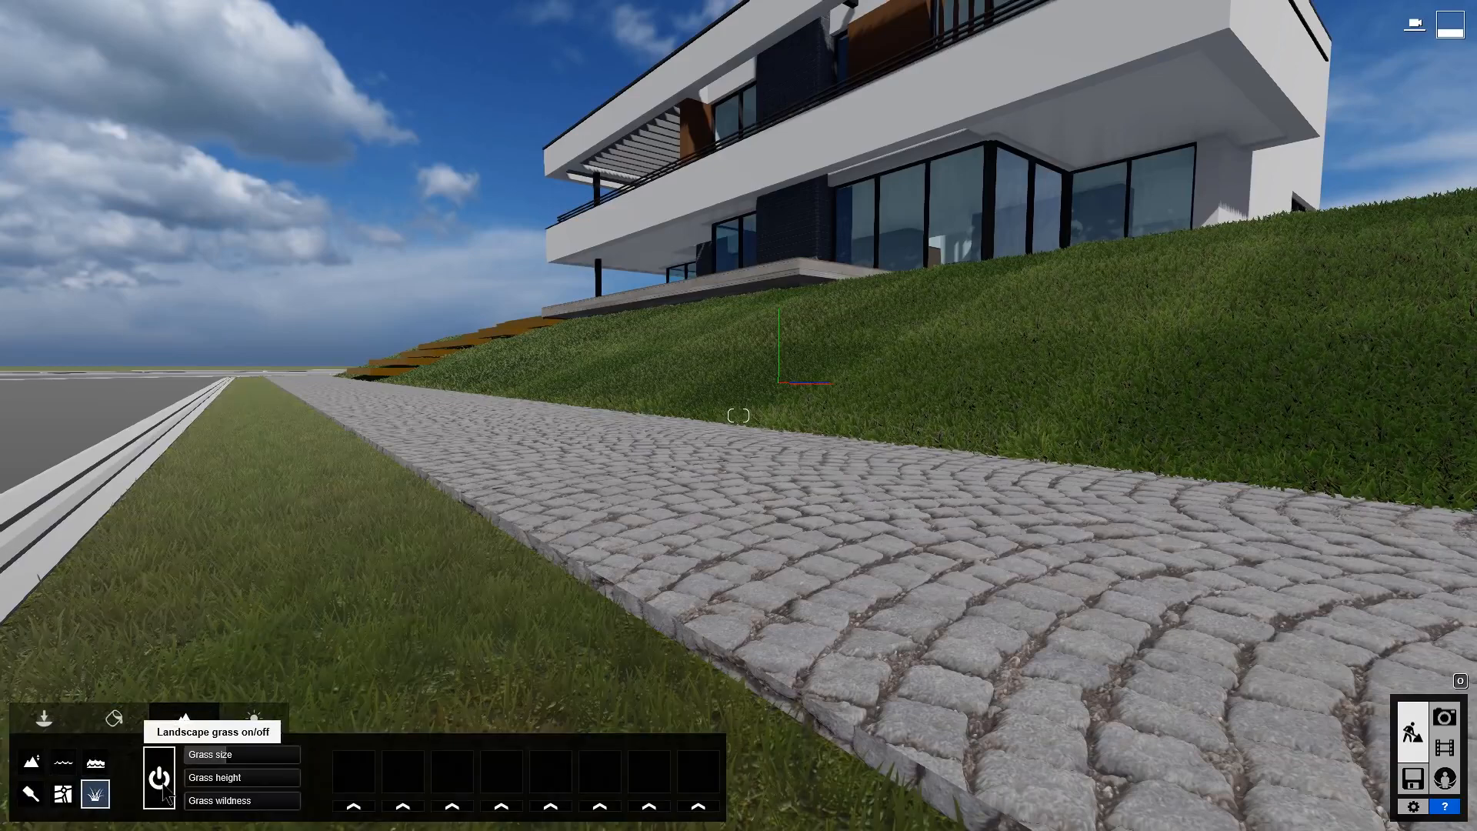
pyautogui.moveTo(236, 755); pyautogui.dragTo(228, 811)
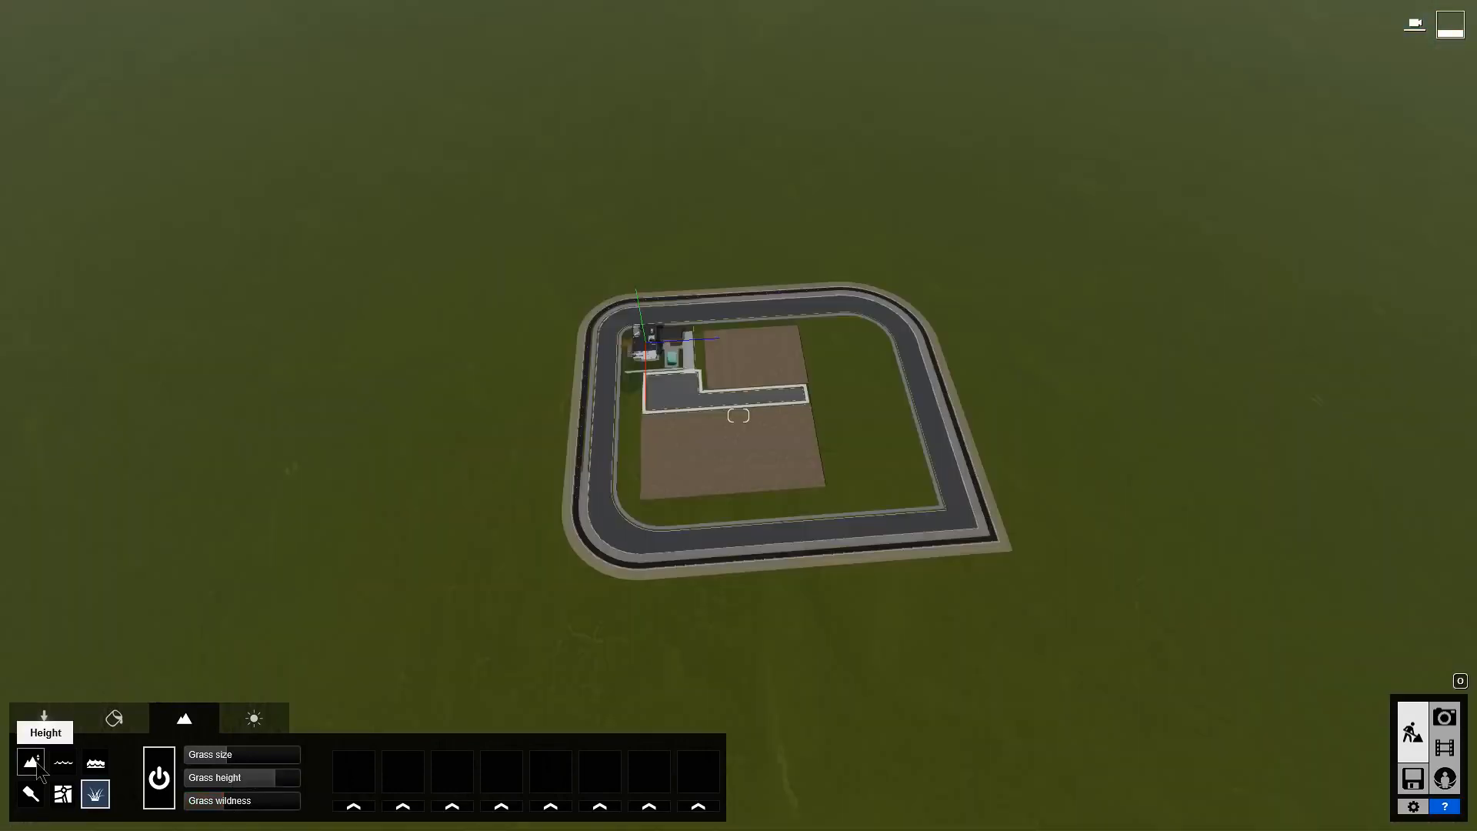
# - Raise the terrain into a range of hills around the far side of the loop road using a large height brush
pyautogui.click(32, 763)
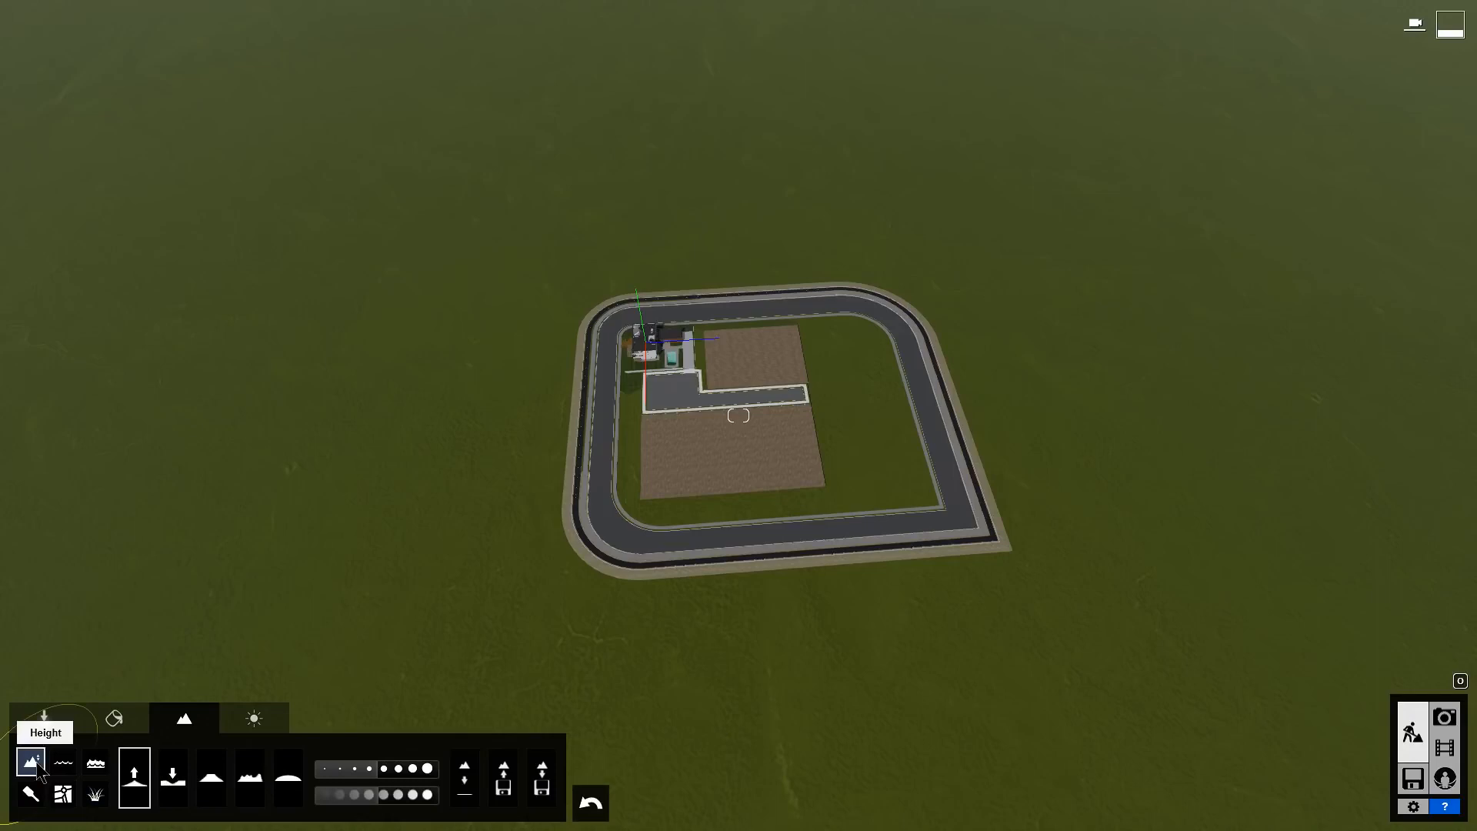
pyautogui.click(389, 770)
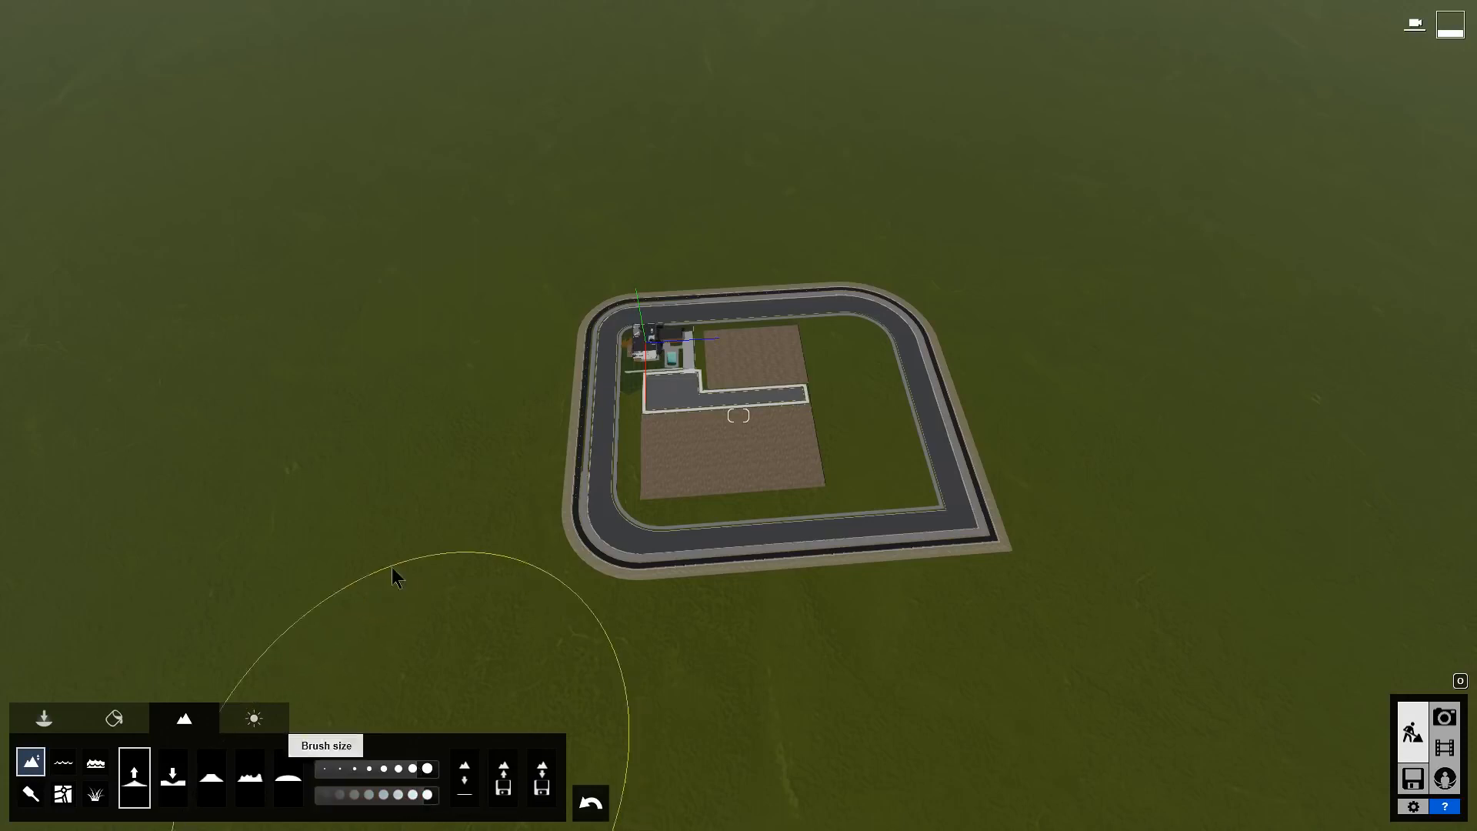
pyautogui.moveTo(267, 510)
pyautogui.mouseDown()
pyautogui.moveTo(365, 289)
pyautogui.moveTo(589, 150)
pyautogui.moveTo(1048, 150)
pyautogui.moveTo(1381, 346)
pyautogui.mouseUp()
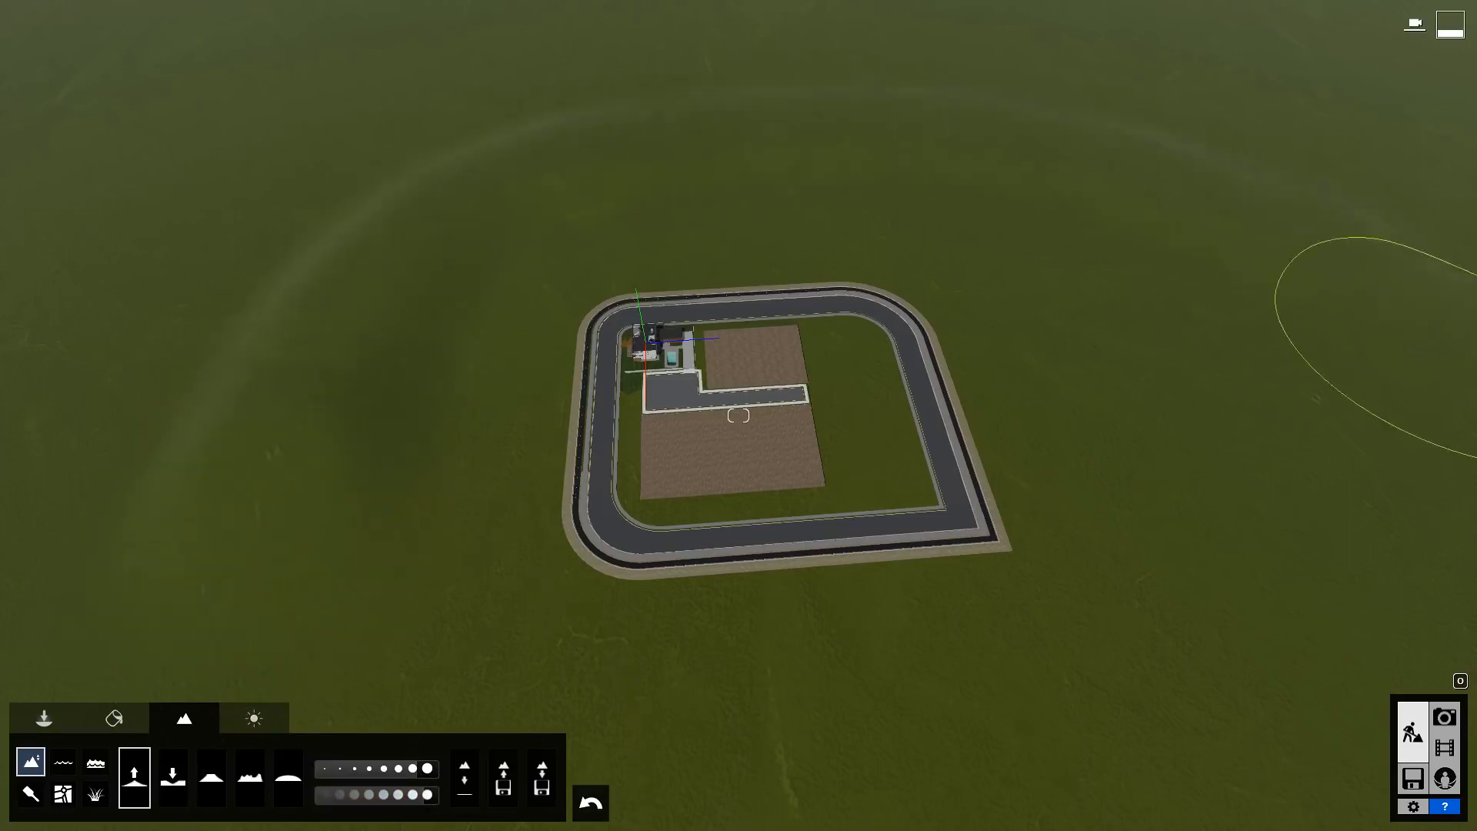
pyautogui.moveTo(1098, 201)
pyautogui.mouseDown()
pyautogui.moveTo(457, 193)
pyautogui.moveTo(100, 477)
pyautogui.moveTo(129, 353)
pyautogui.moveTo(228, 188)
pyautogui.moveTo(336, 122)
pyautogui.mouseUp()
pyautogui.moveTo(336, 122); pyautogui.dragTo(408, 106)
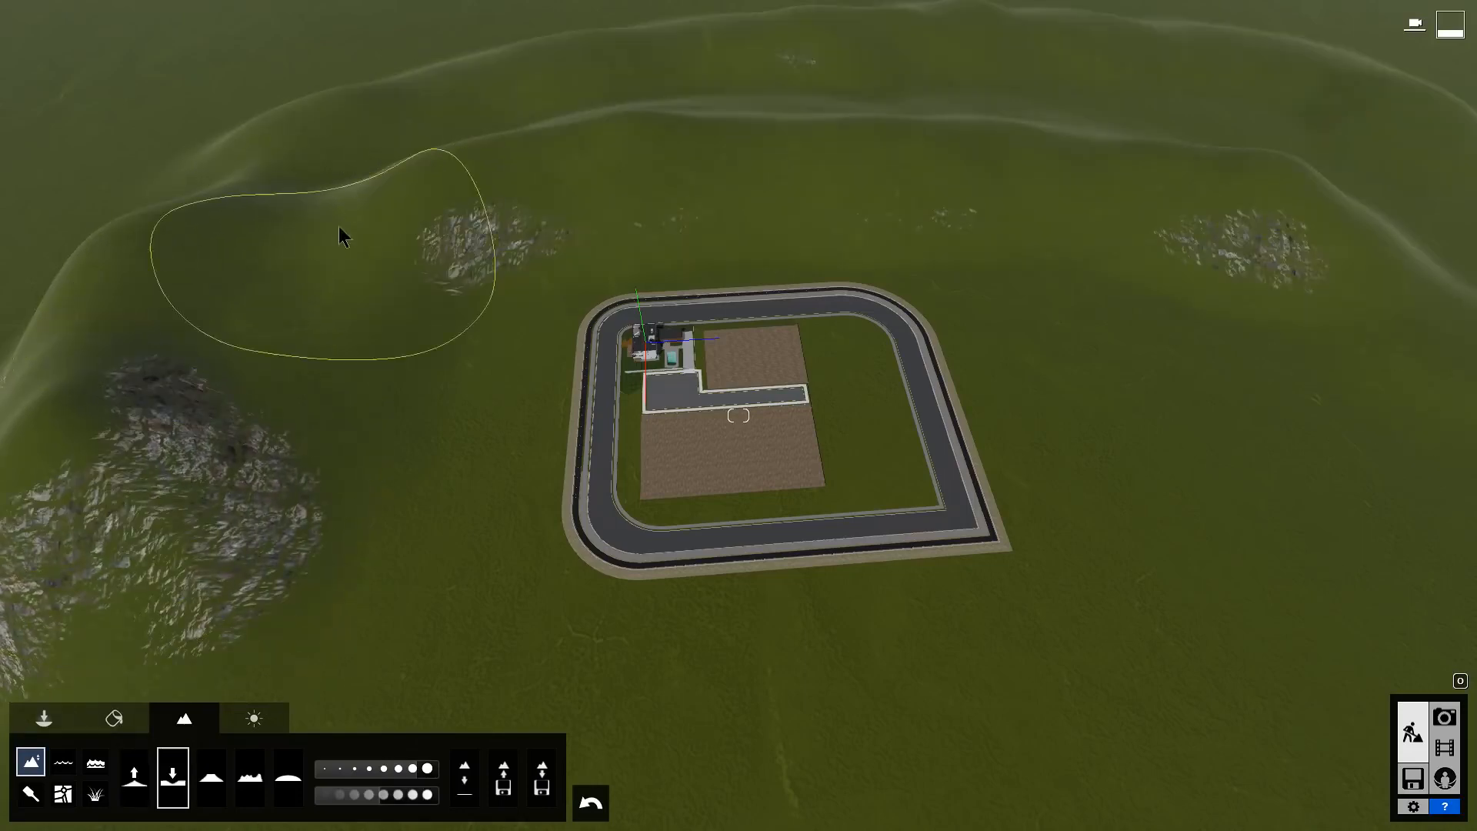
# - Reshape the hills behind the villa with lower, flatten, jitter and smooth brush strokes
pyautogui.moveTo(339, 226)
pyautogui.mouseDown()
pyautogui.moveTo(223, 215)
pyautogui.moveTo(307, 160)
pyautogui.moveTo(936, 92)
pyautogui.moveTo(1062, 142)
pyautogui.mouseUp()
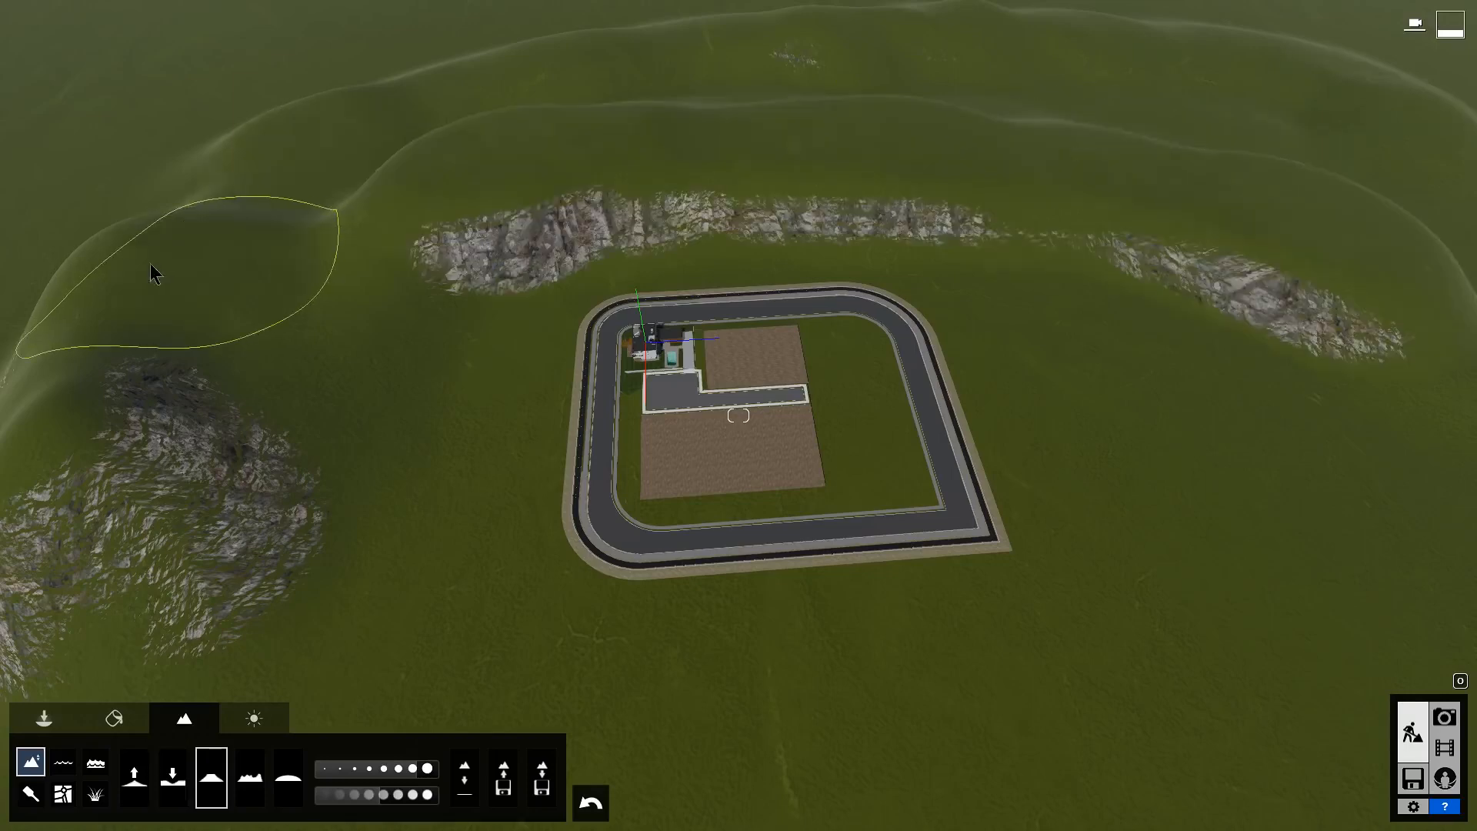
pyautogui.moveTo(151, 274)
pyautogui.mouseDown()
pyautogui.moveTo(2, 329)
pyautogui.moveTo(376, 118)
pyautogui.mouseUp()
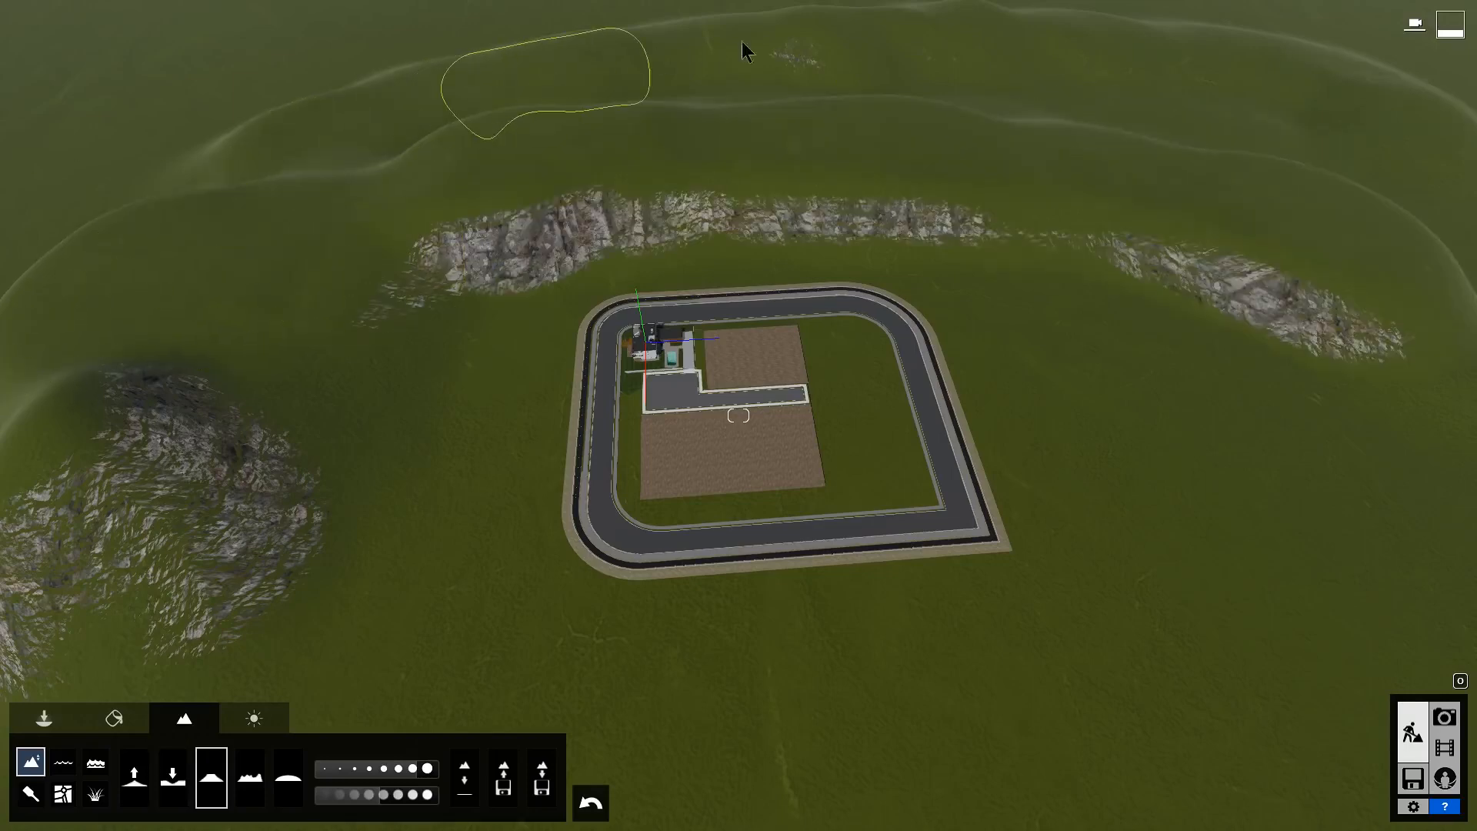
pyautogui.moveTo(467, 88)
pyautogui.mouseDown()
pyautogui.moveTo(288, 125)
pyautogui.moveTo(163, 250)
pyautogui.mouseUp()
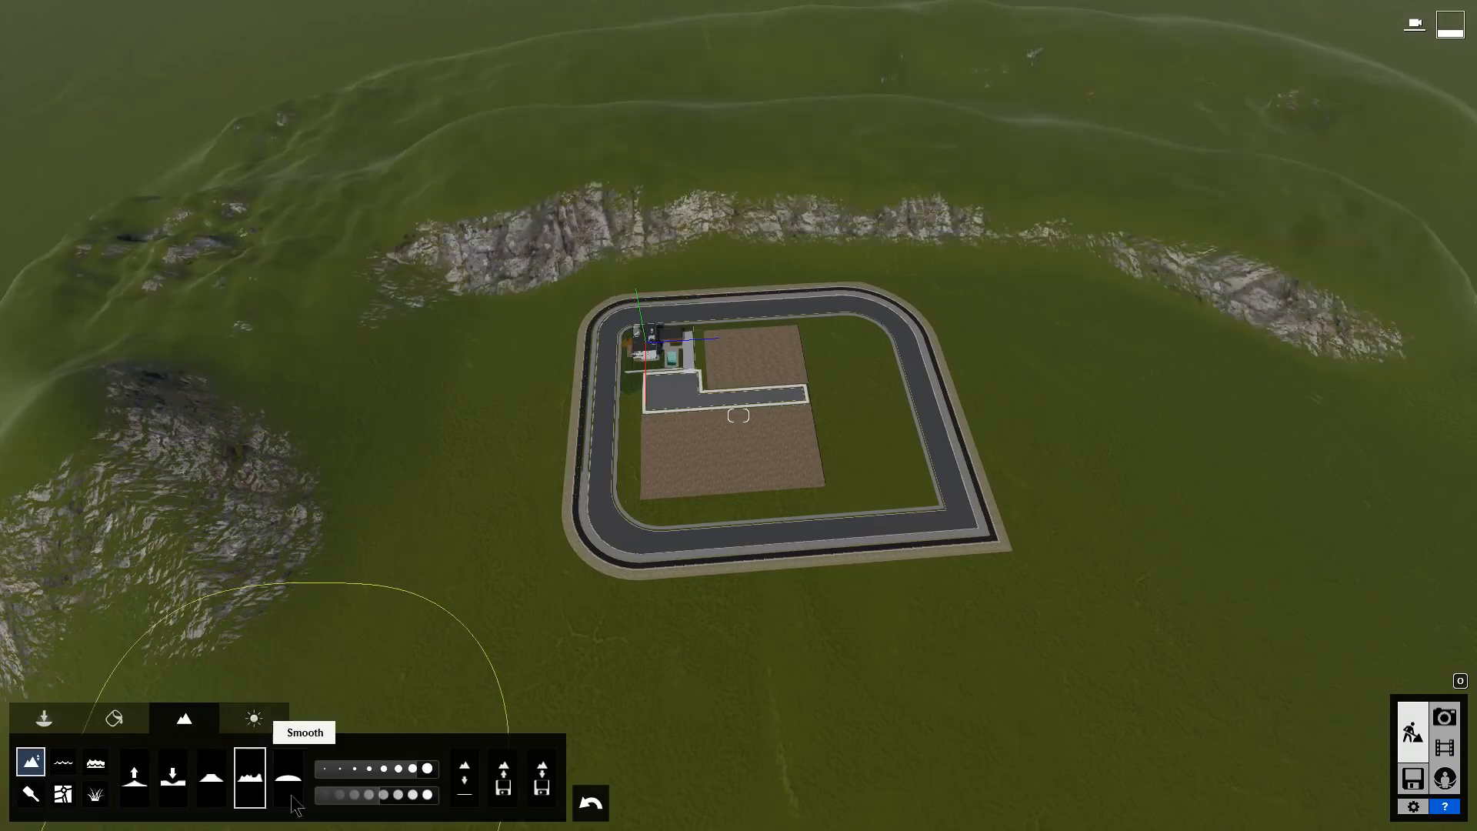
pyautogui.click(293, 800)
pyautogui.moveTo(157, 452)
pyautogui.mouseDown()
pyautogui.moveTo(231, 238)
pyautogui.moveTo(388, 118)
pyautogui.mouseUp()
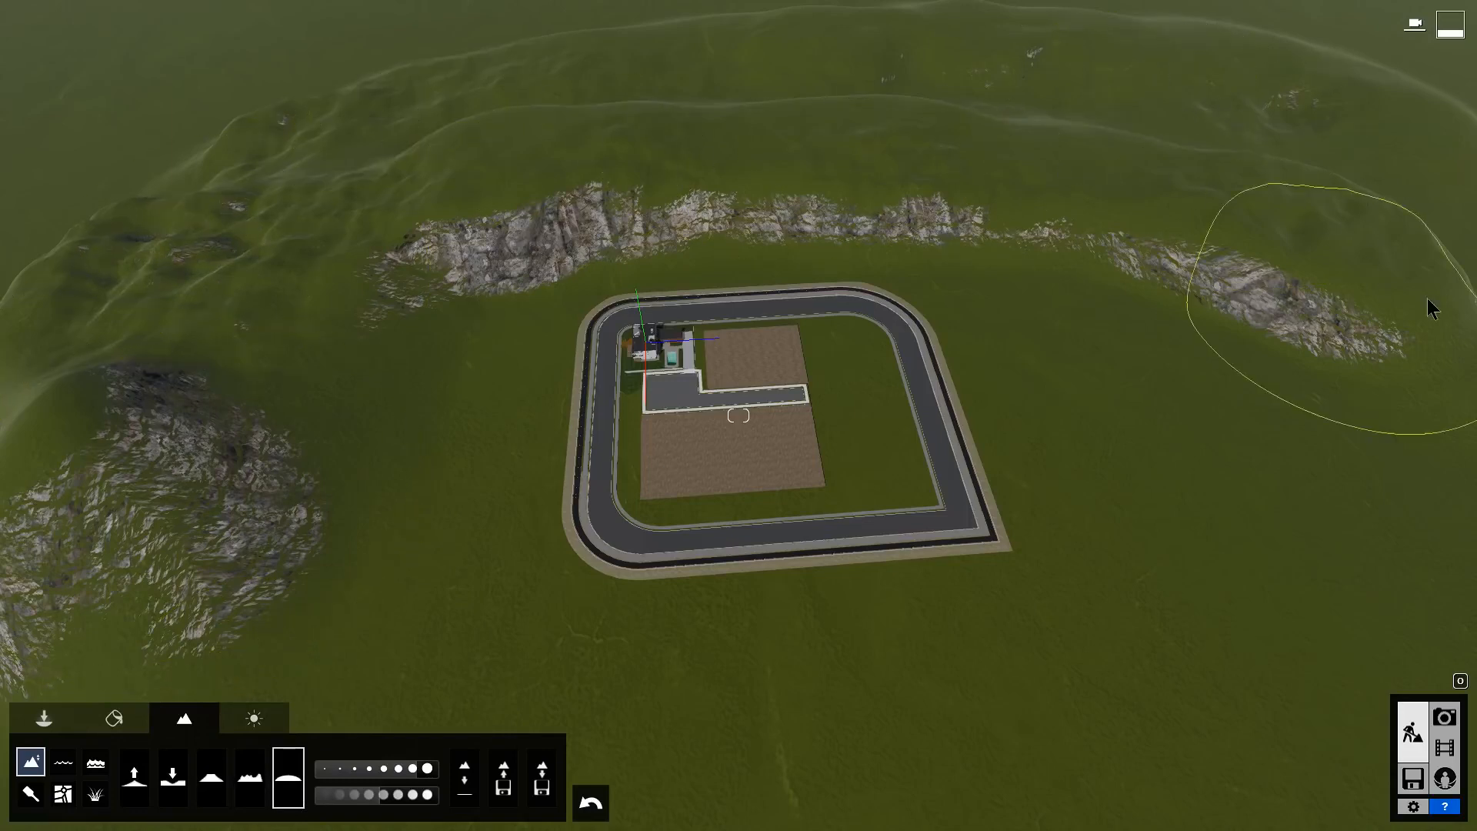
# - Paint a band of sand on the terrain between the hills and the loop road
pyautogui.click(31, 796)
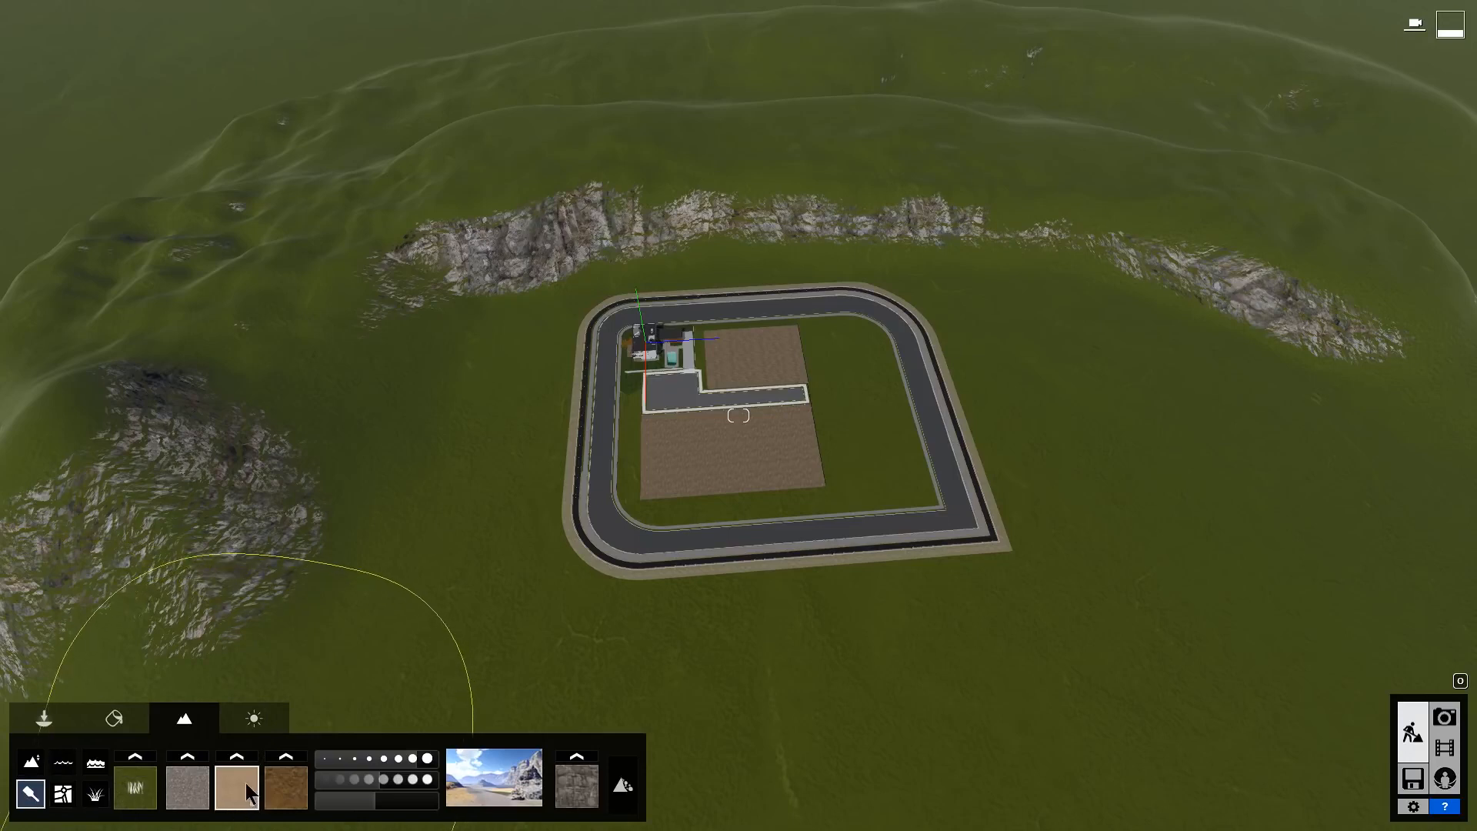
pyautogui.moveTo(323, 662)
pyautogui.mouseDown()
pyautogui.moveTo(381, 556)
pyautogui.moveTo(1057, 288)
pyautogui.moveTo(1408, 434)
pyautogui.mouseUp()
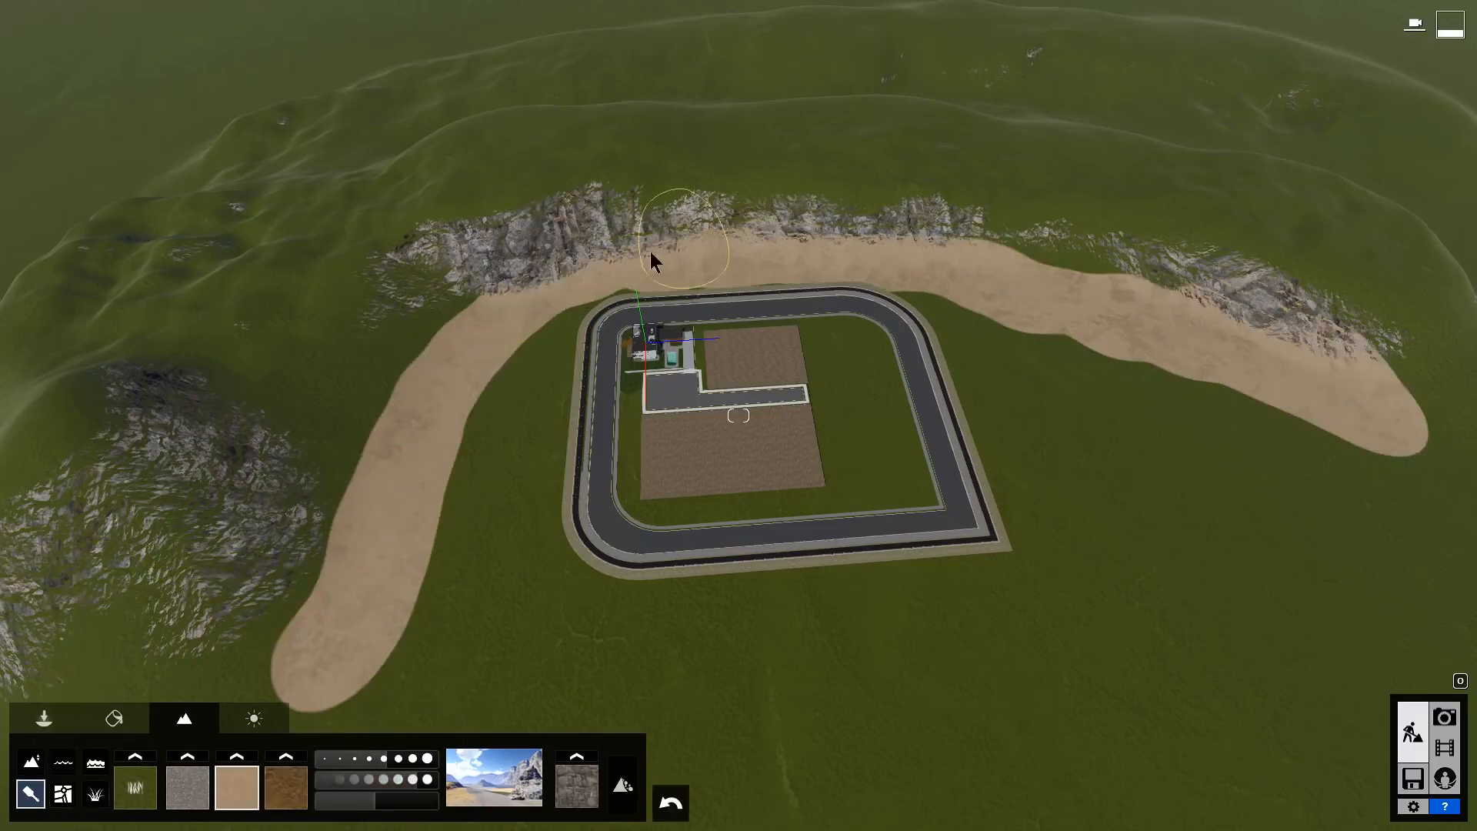
pyautogui.moveTo(651, 252); pyautogui.dragTo(185, 692)
# - Paint grass along the foot of the hills and brown soil next to the outer edge of the loop road
pyautogui.click(135, 788)
pyautogui.moveTo(411, 250)
pyautogui.mouseDown()
pyautogui.moveTo(209, 583)
pyautogui.moveTo(533, 228)
pyautogui.moveTo(1336, 244)
pyautogui.mouseUp()
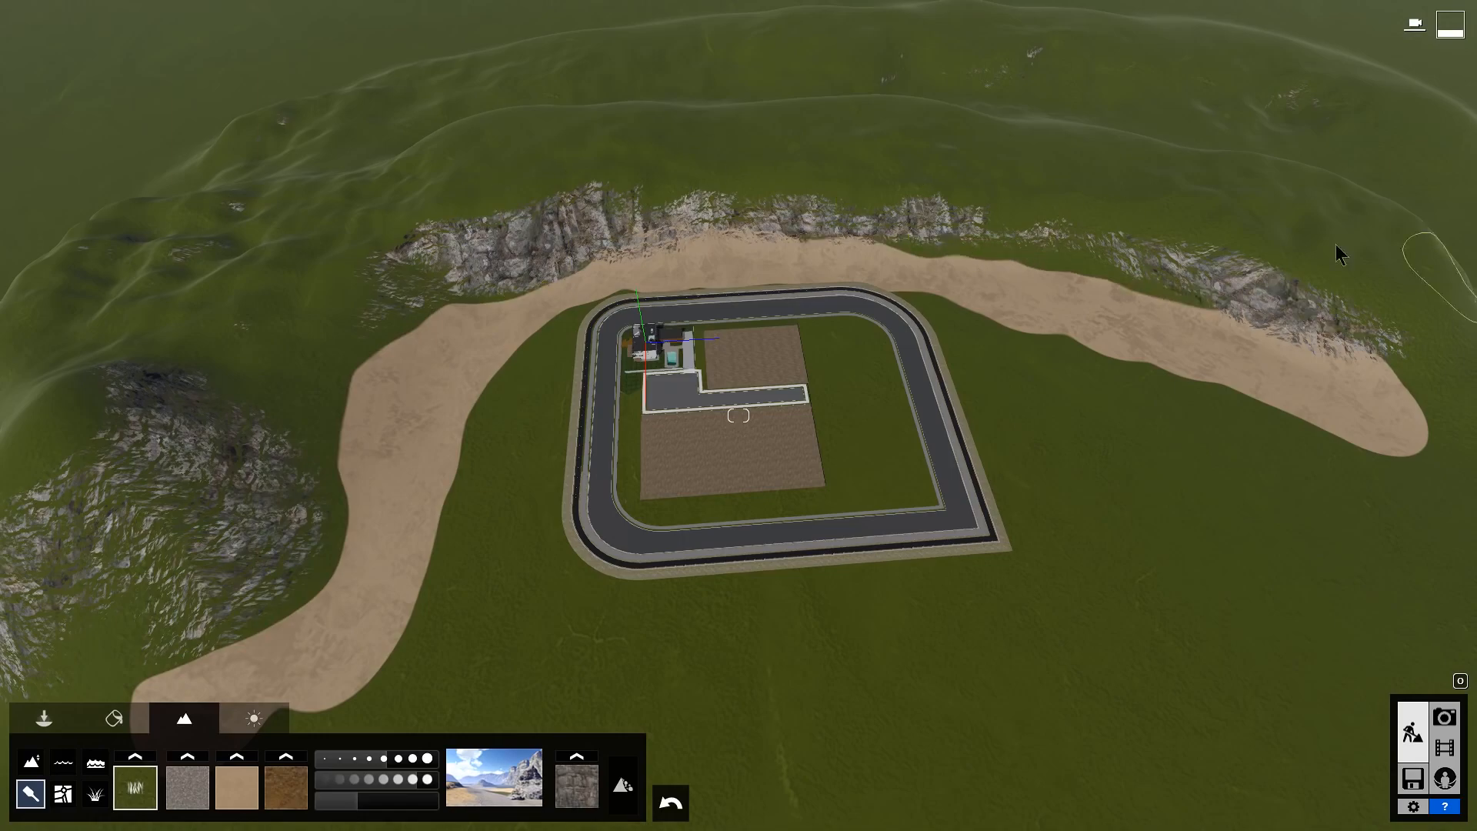
pyautogui.click(298, 794)
pyautogui.moveTo(540, 330); pyautogui.dragTo(1077, 415)
# - Review the painted terrain from street level near the villa and switch to another landscape preset with orange-brown ground
pyautogui.moveTo(847, 461); pyautogui.dragTo(723, 493, button='right')
pyautogui.press('w')
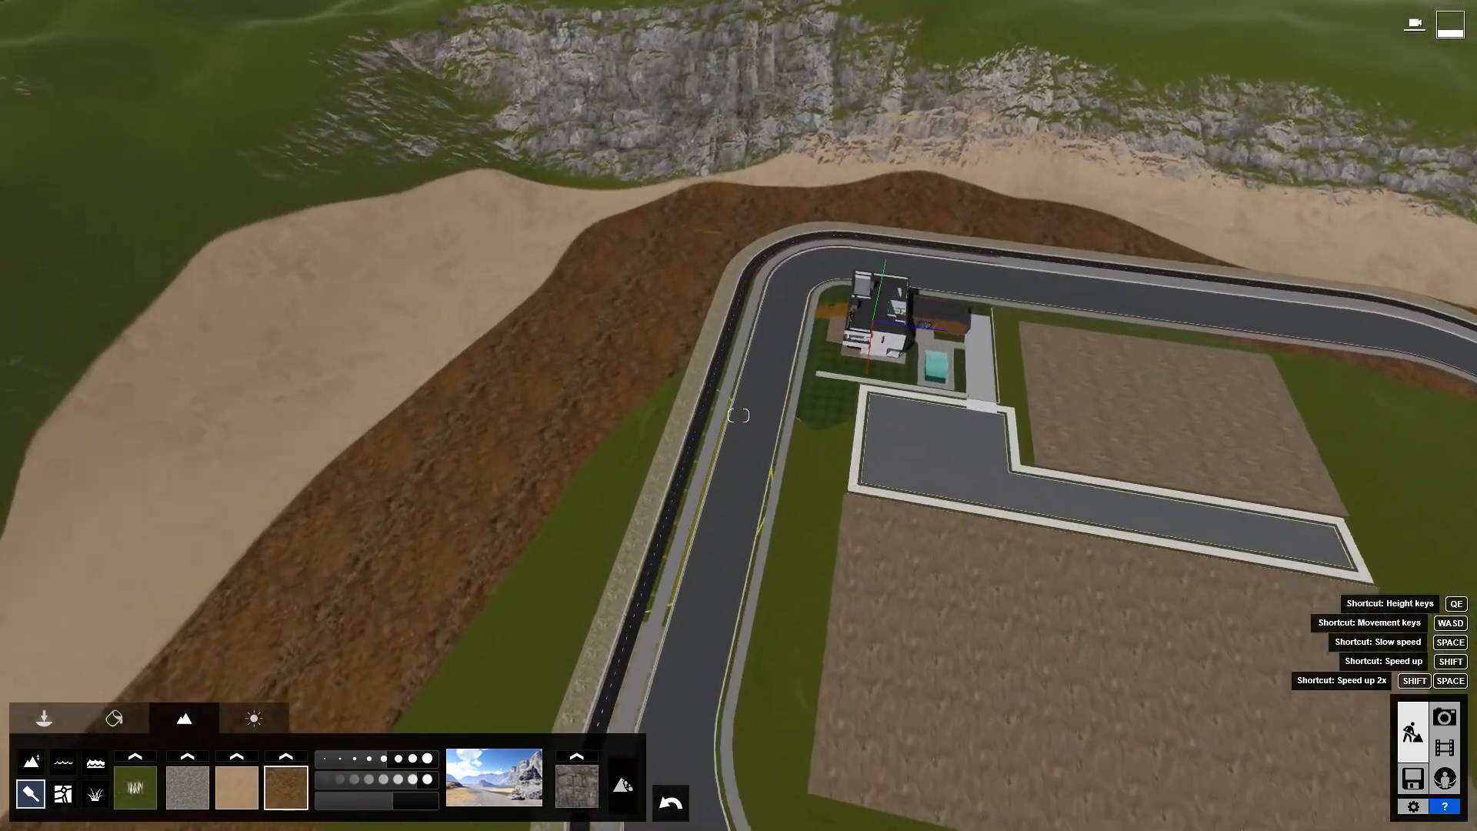
pyautogui.press('w')
pyautogui.moveTo(1339, 461); pyautogui.dragTo(1406, 93, button='right')
pyautogui.press('e')
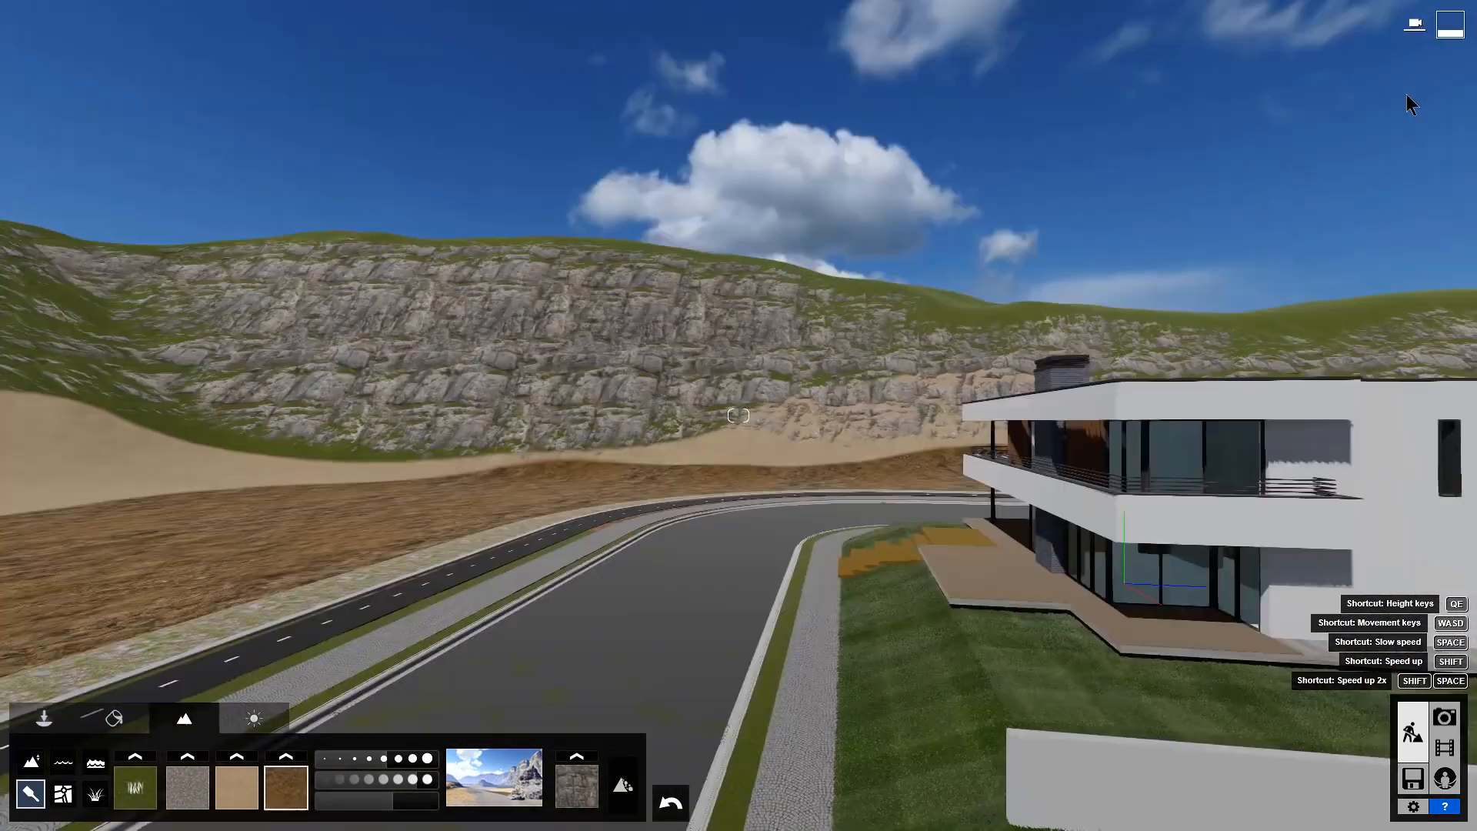
pyautogui.press('a')
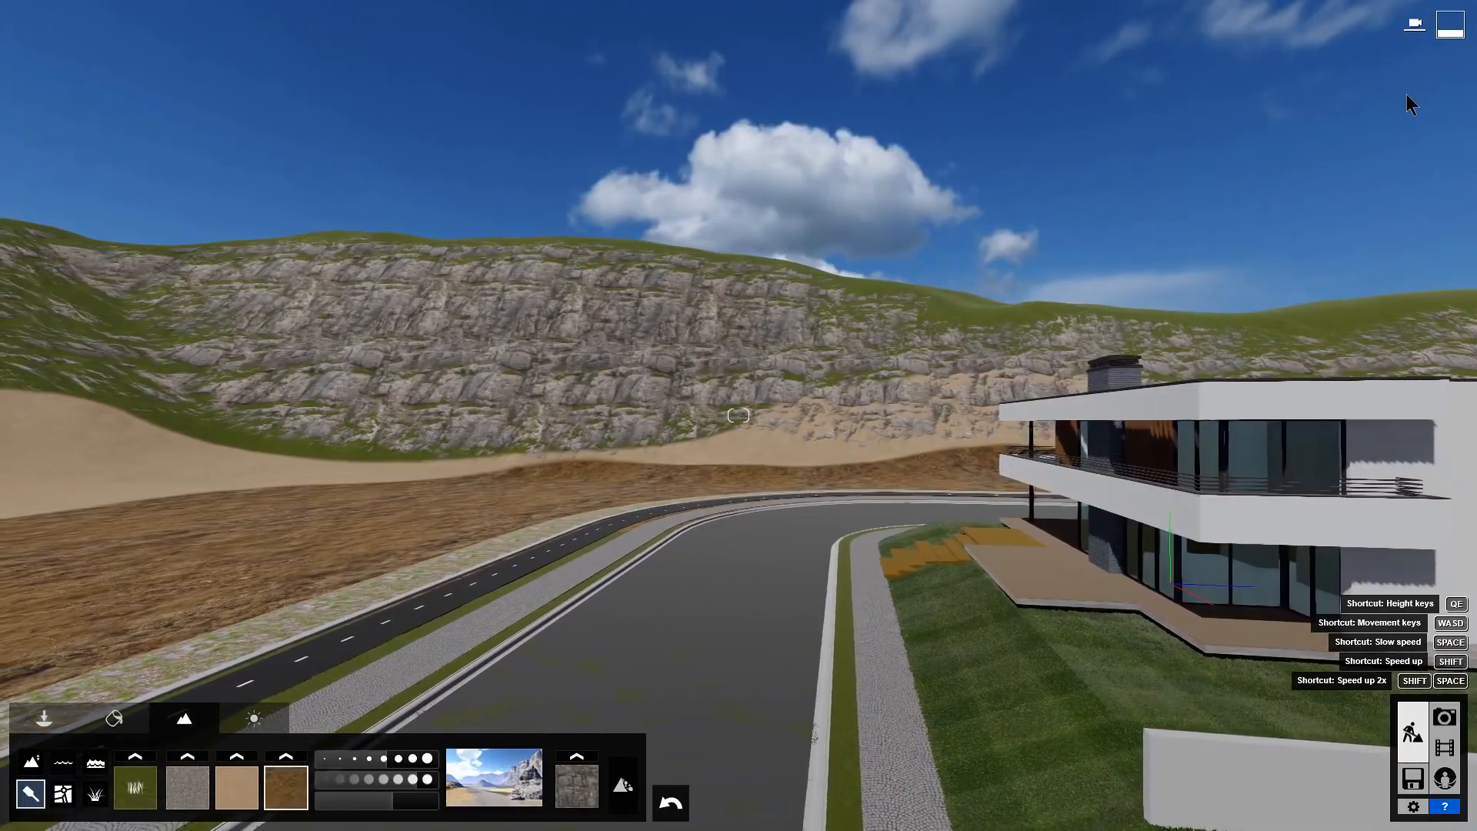
pyautogui.press('a')
pyautogui.click(522, 796)
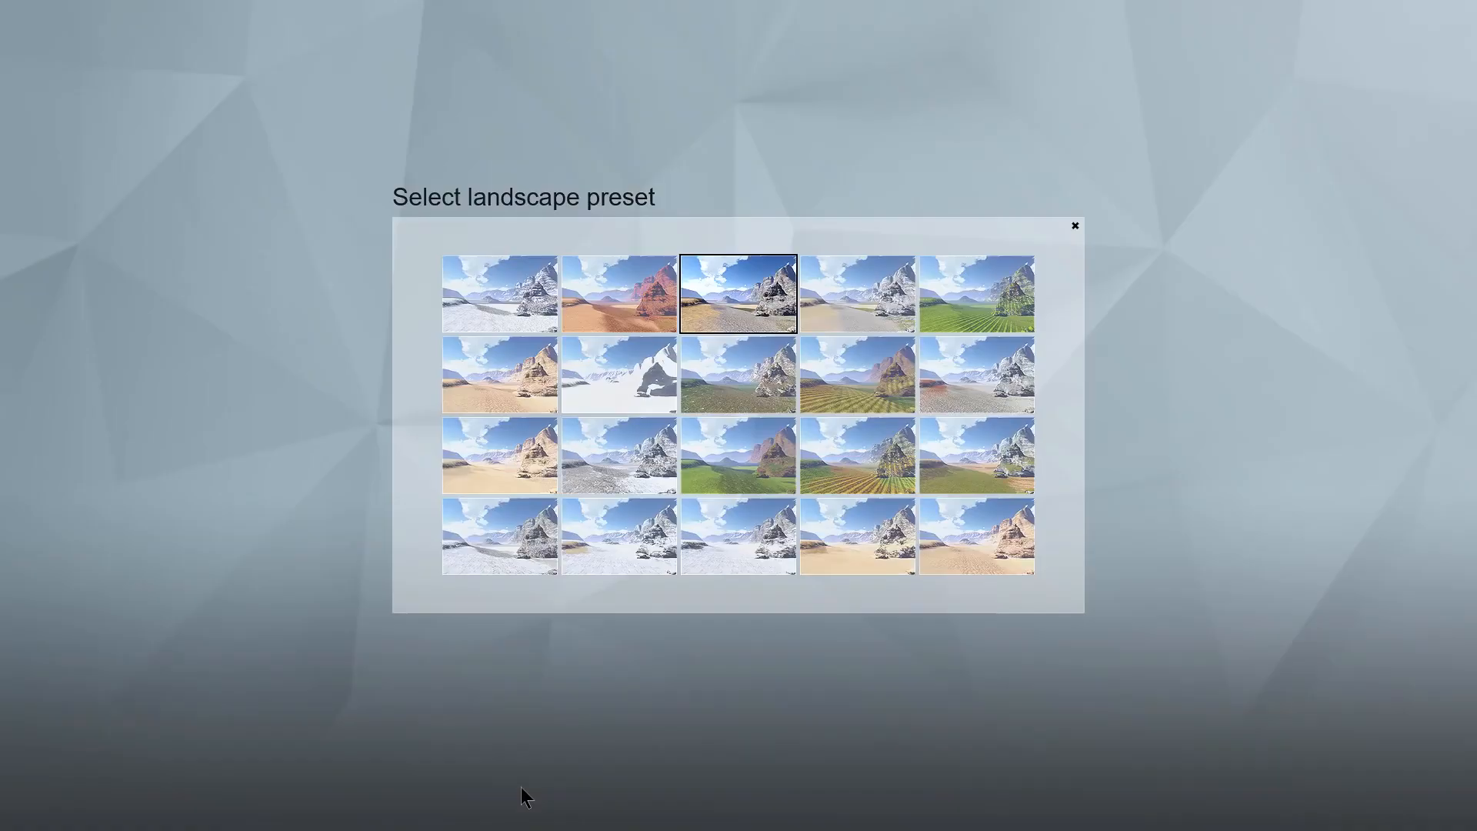
pyautogui.click(484, 296)
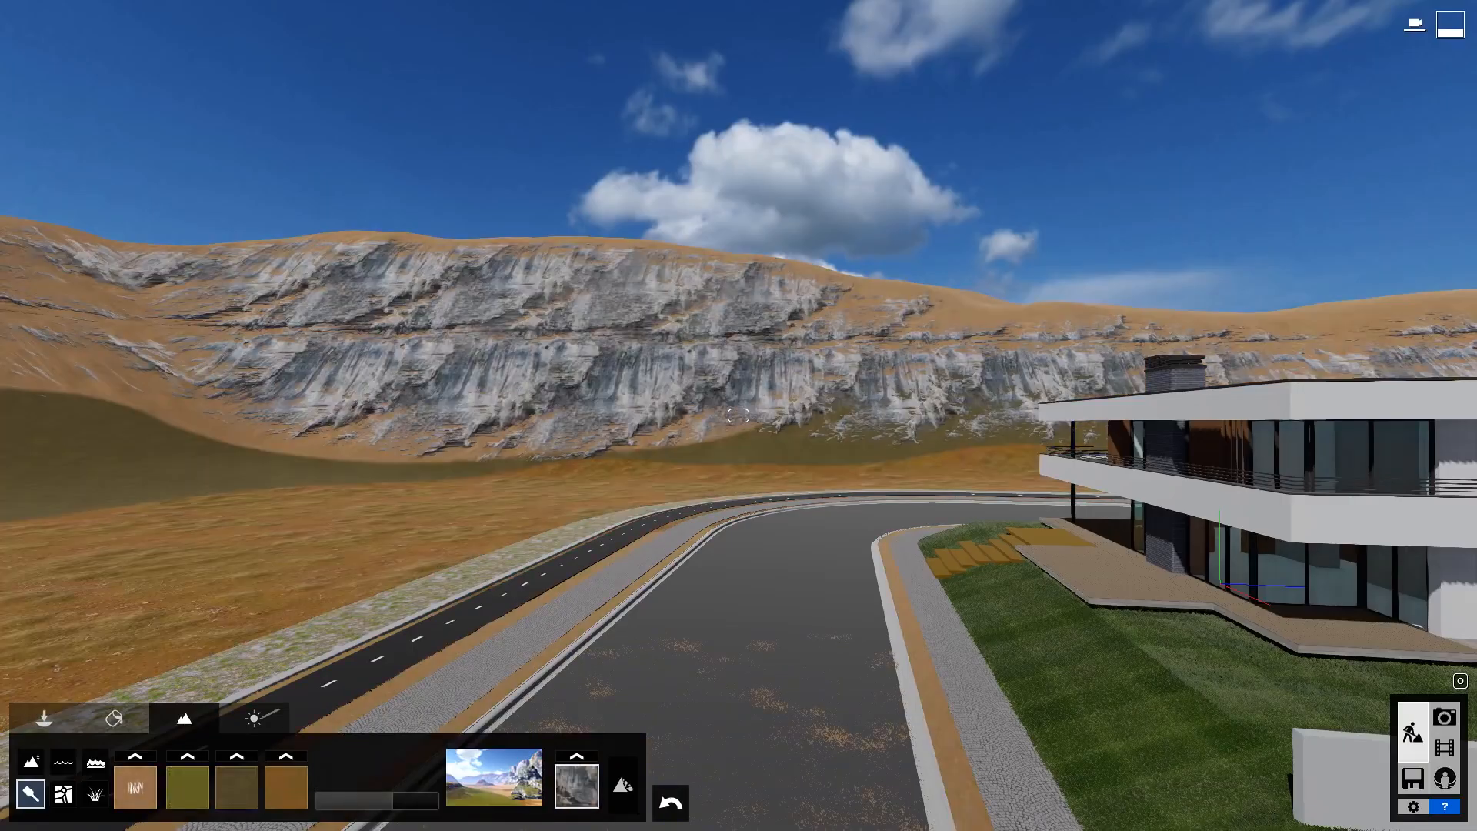
# - Turn on the ocean for the landscape
pyautogui.click(95, 762)
pyautogui.click(159, 779)
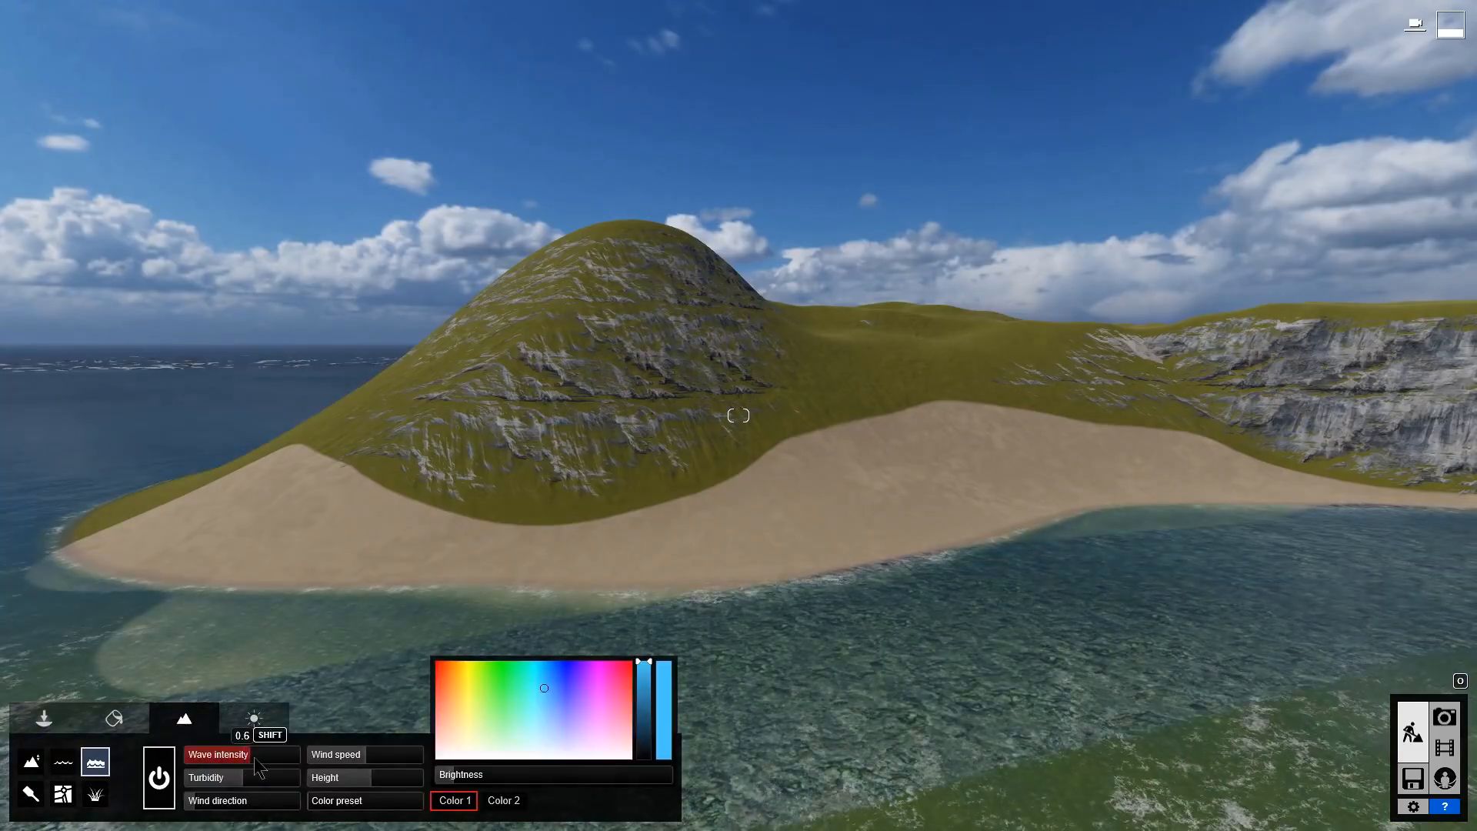
# - Raise the ocean's wave intensity, and switch the ocean off
pyautogui.moveTo(244, 755); pyautogui.dragTo(268, 779)
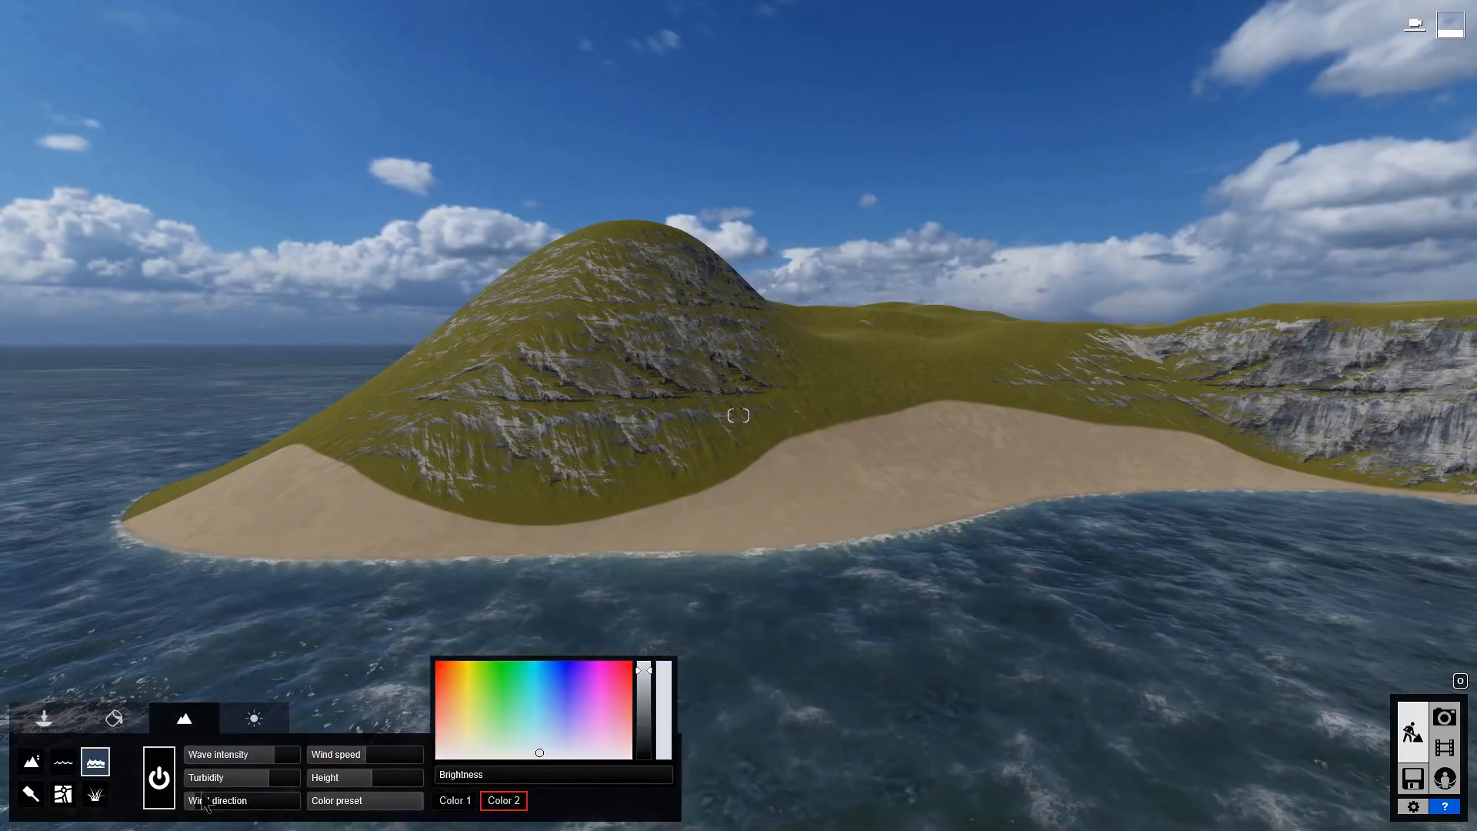
pyautogui.click(159, 780)
# - Bring the villa's front lawn into view and open the imported models library for placing objects
pyautogui.moveTo(253, 677); pyautogui.dragTo(308, 673, button='right')
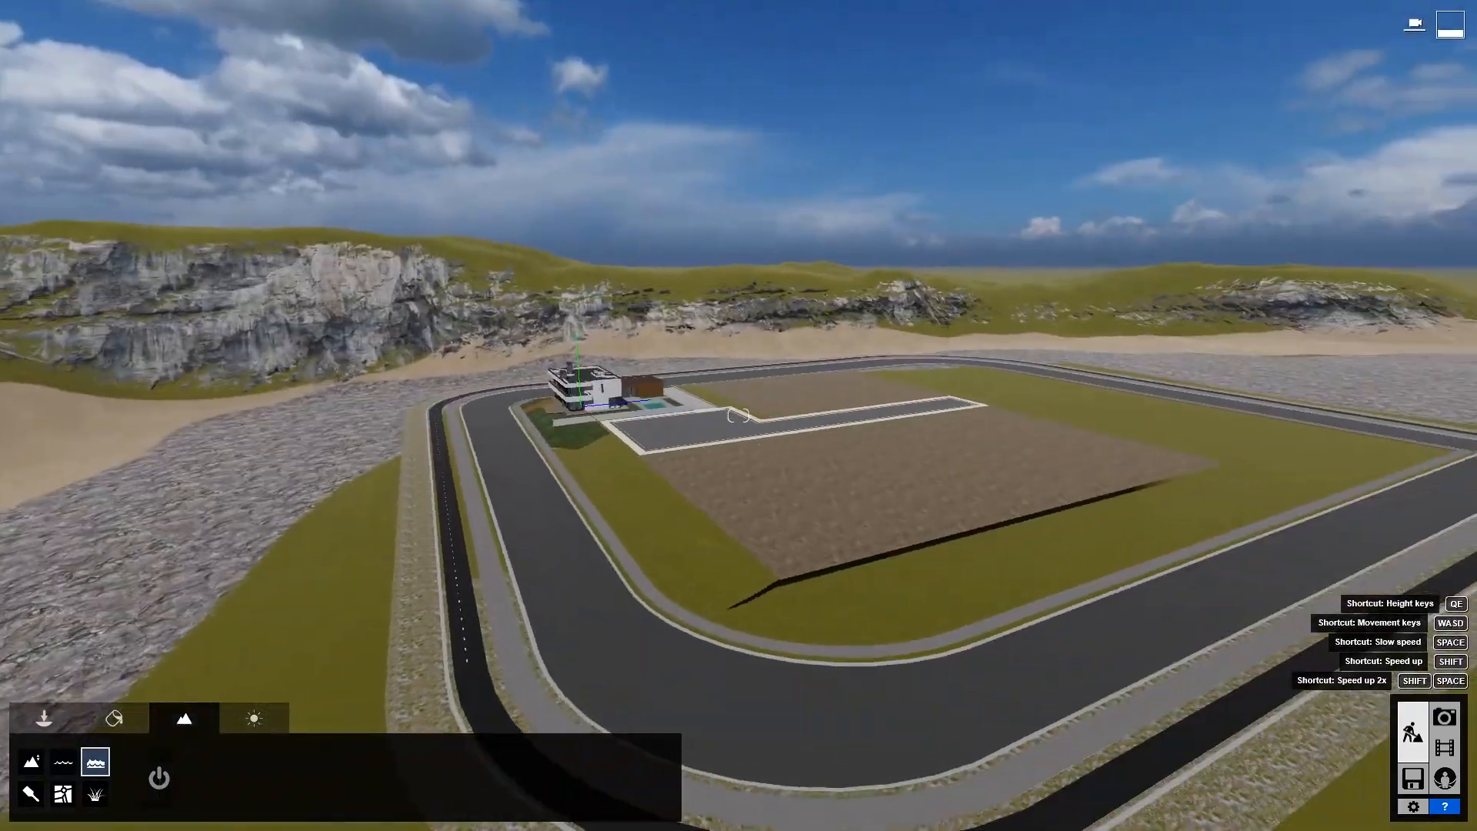
pyautogui.press('w')
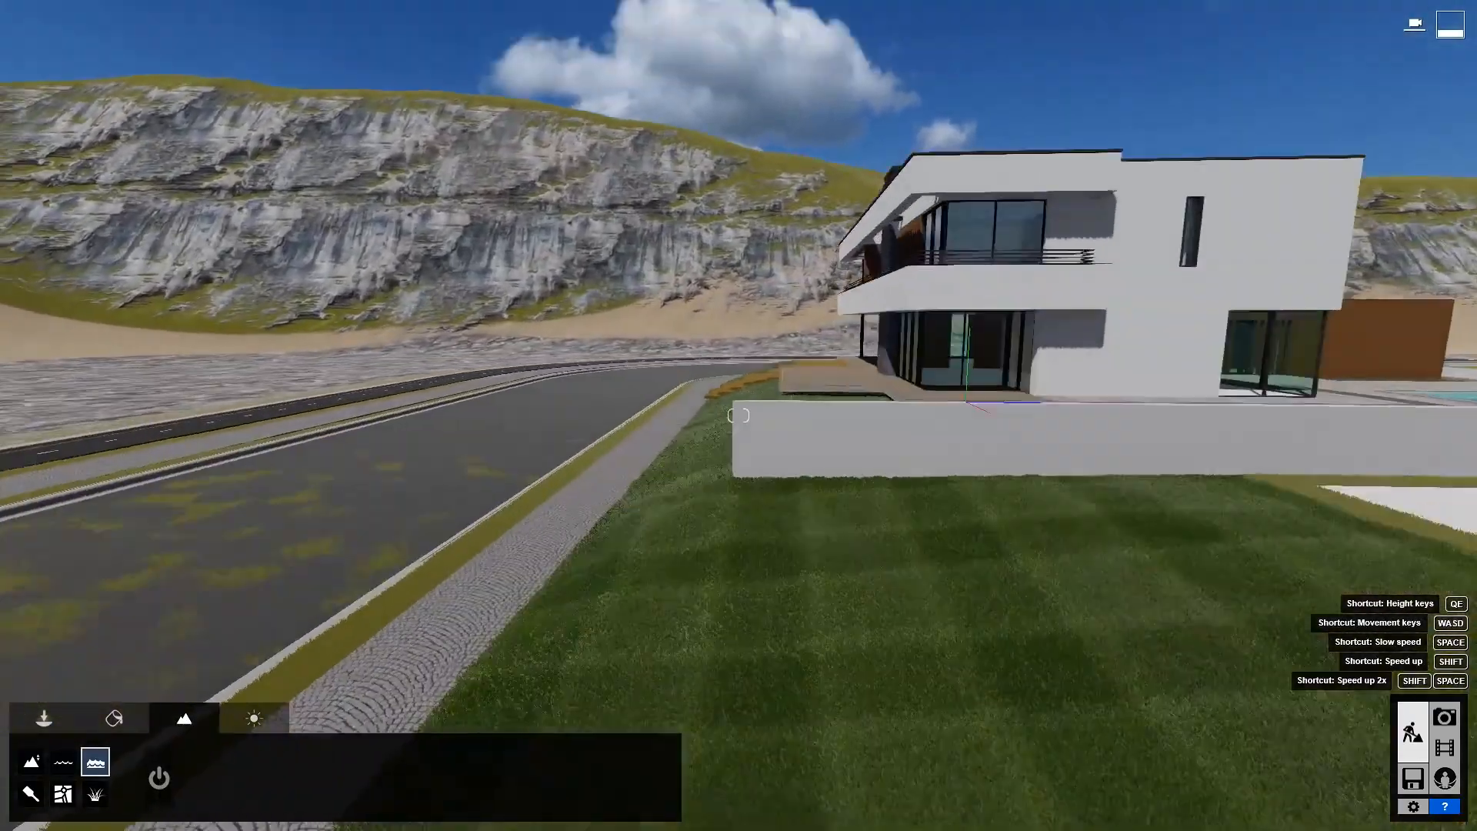
pyautogui.press('w')
pyautogui.moveTo(739, 415); pyautogui.dragTo(708, 331, button='right')
pyautogui.press('q')
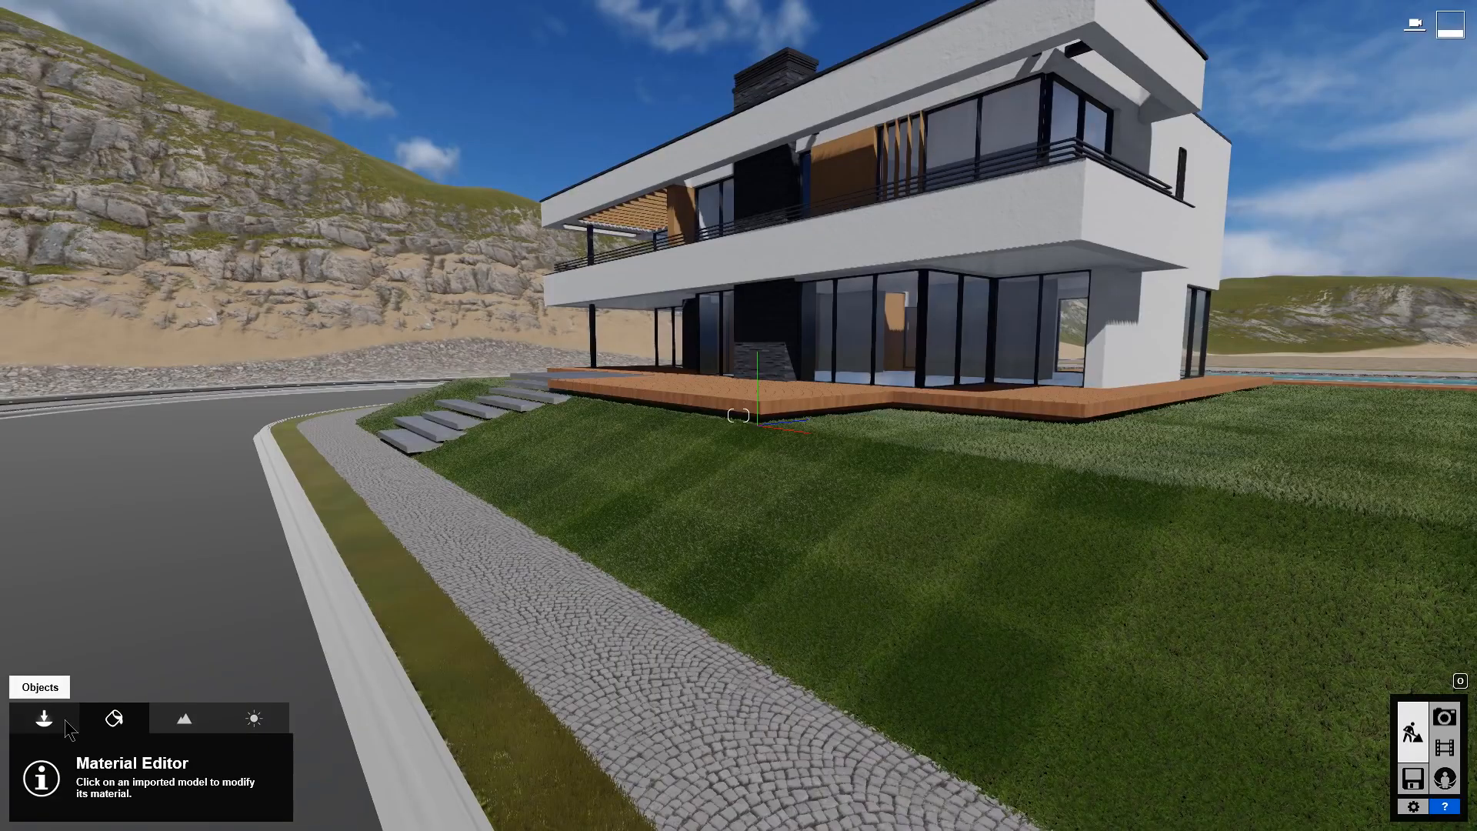
pyautogui.click(68, 727)
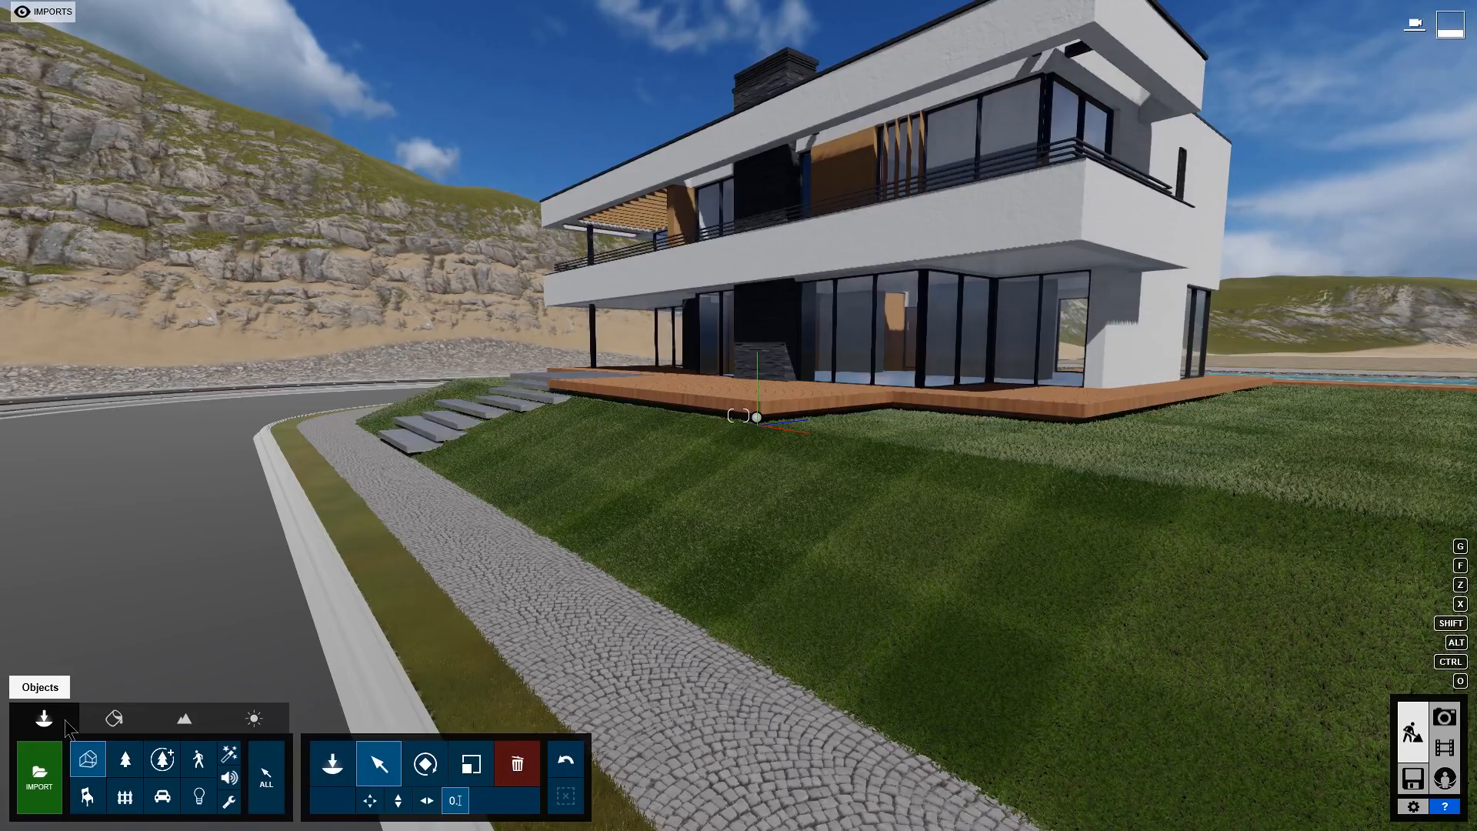
pyautogui.click(343, 781)
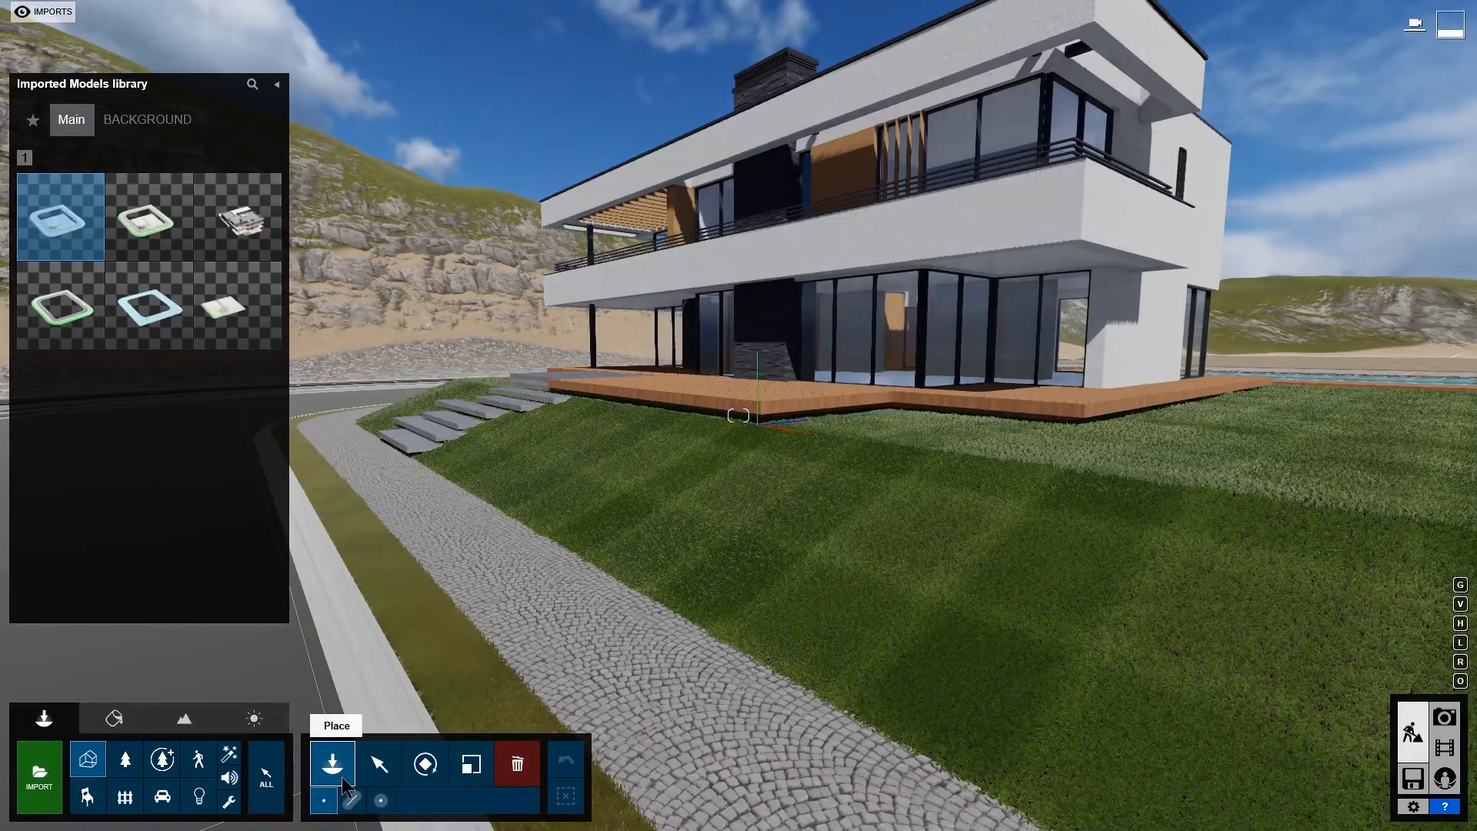
# - Browse the nature library's conifer, palm, leafless tree, grass and plant categories, going through plant pages 1 to 7
pyautogui.click(131, 763)
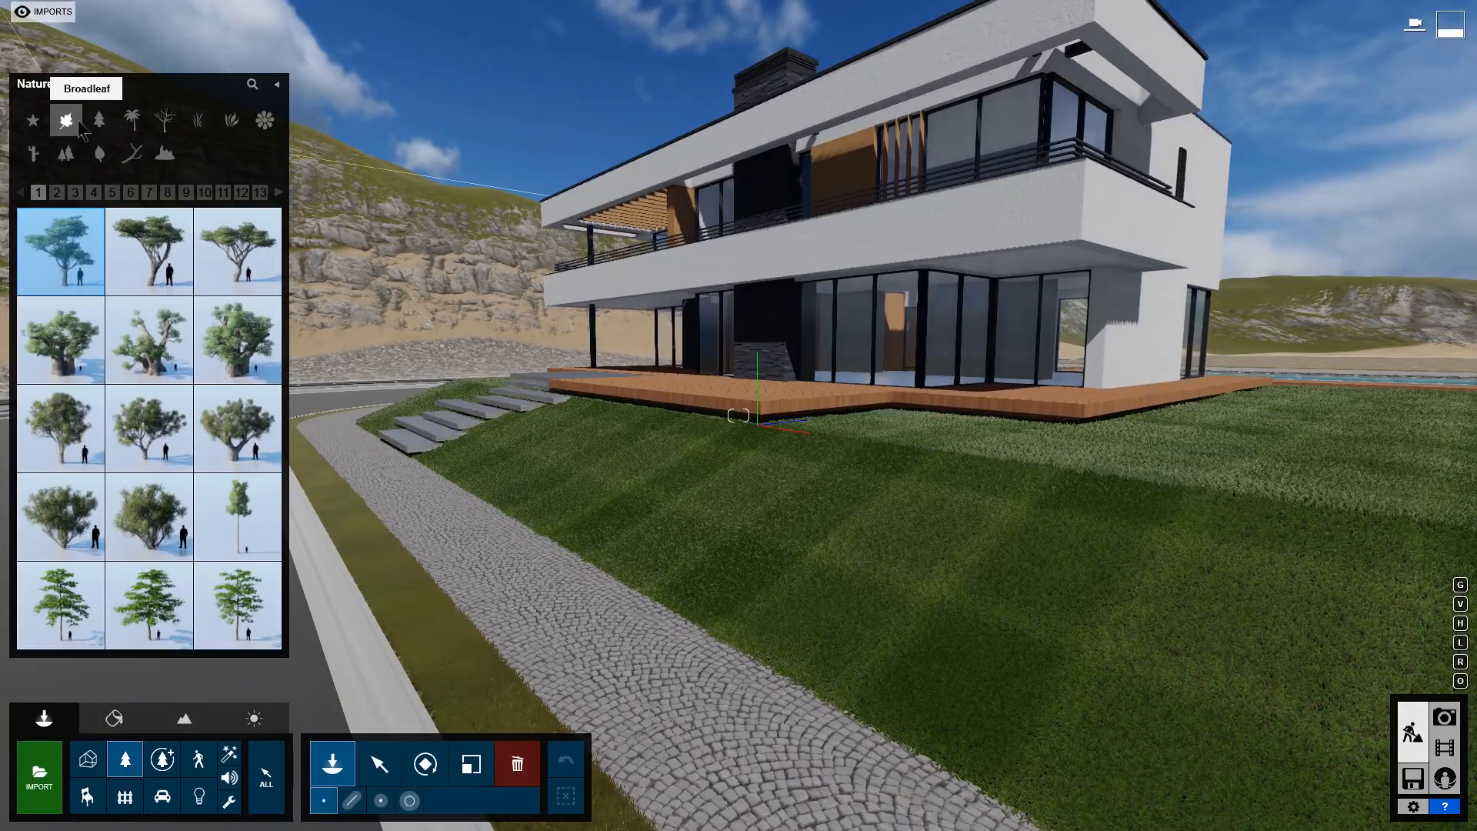
pyautogui.click(99, 120)
pyautogui.click(140, 127)
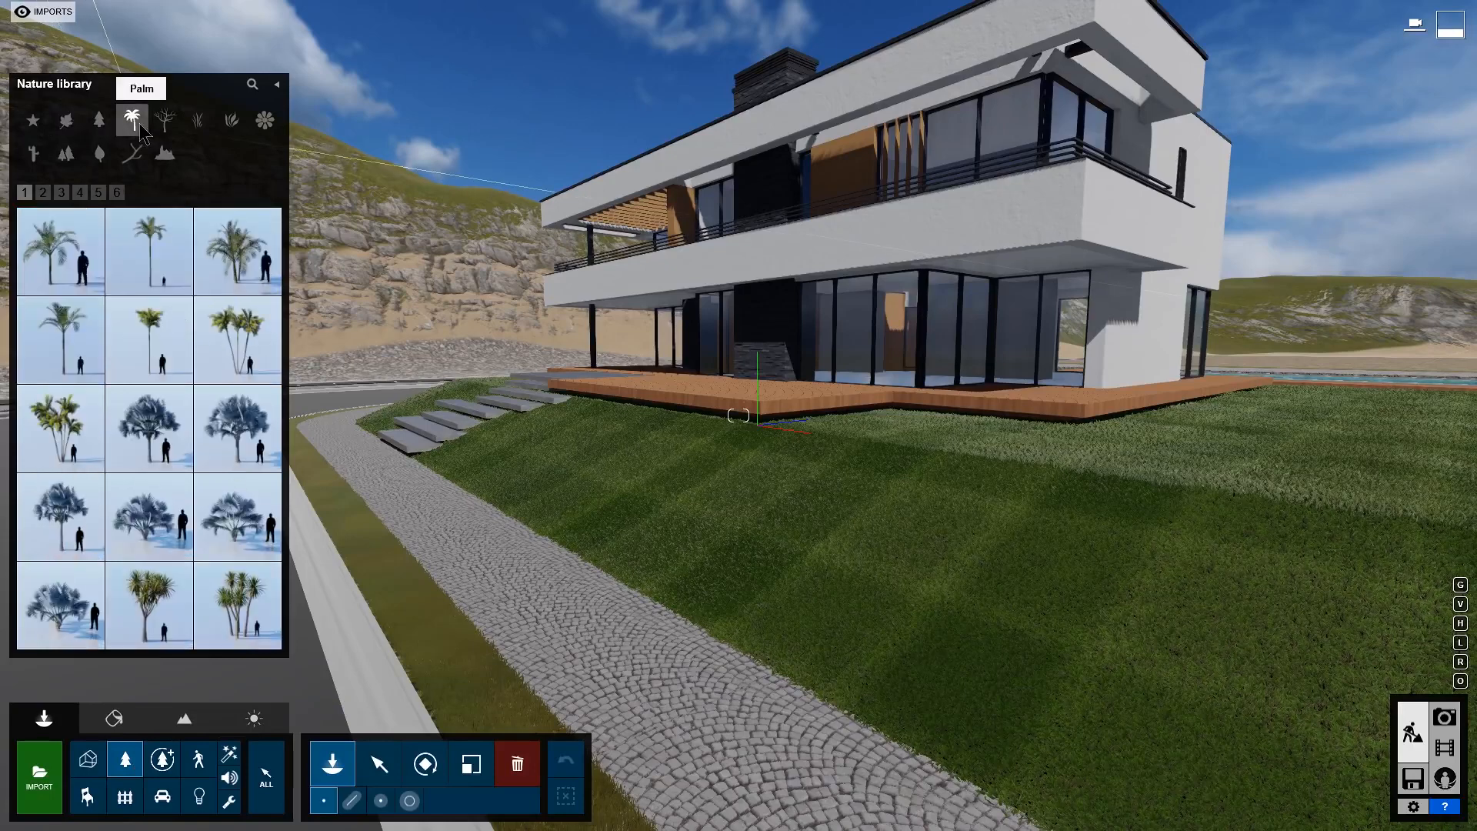
pyautogui.click(172, 129)
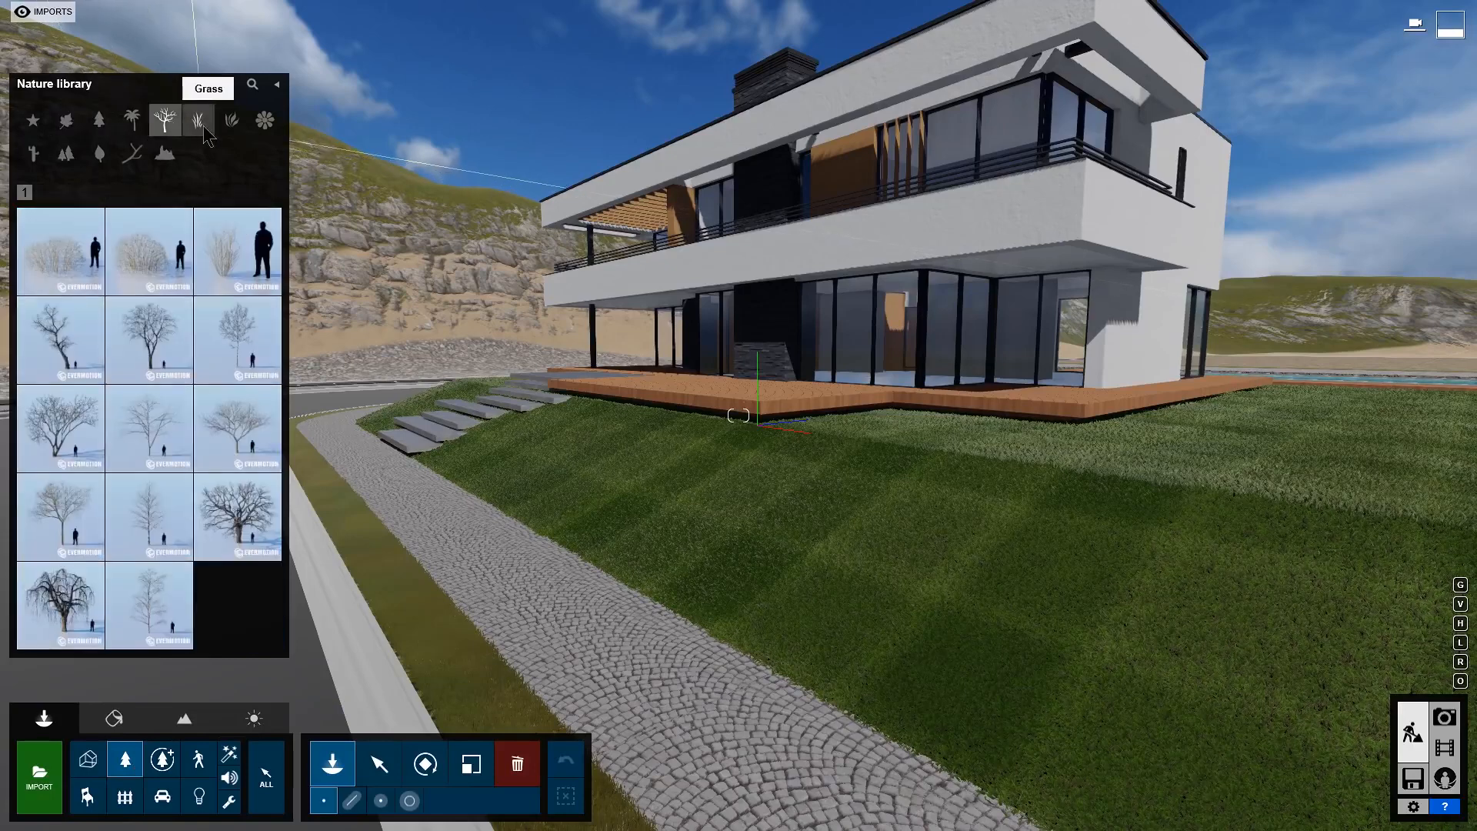
pyautogui.click(197, 121)
pyautogui.click(232, 120)
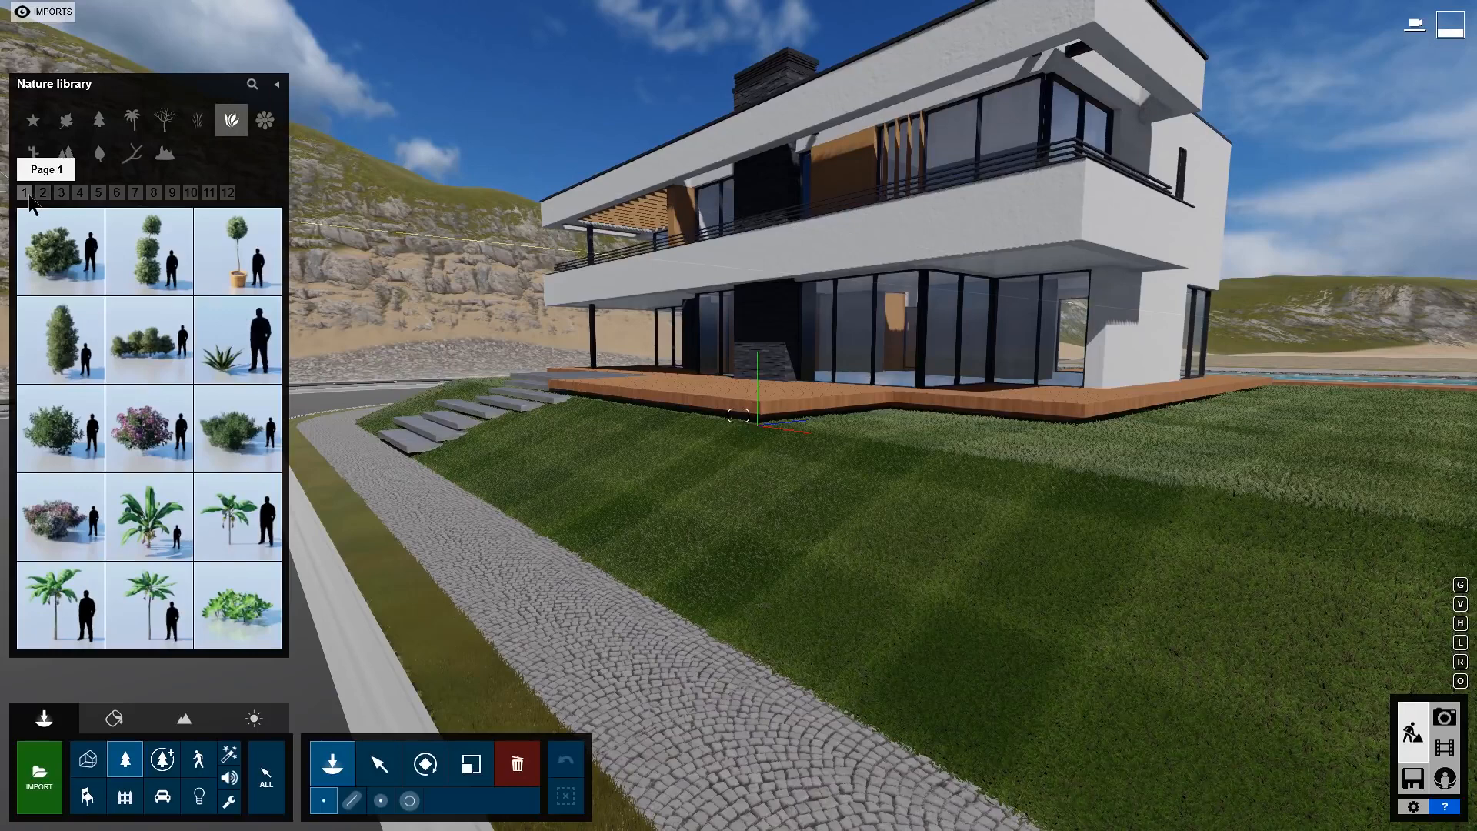
pyautogui.click(44, 195)
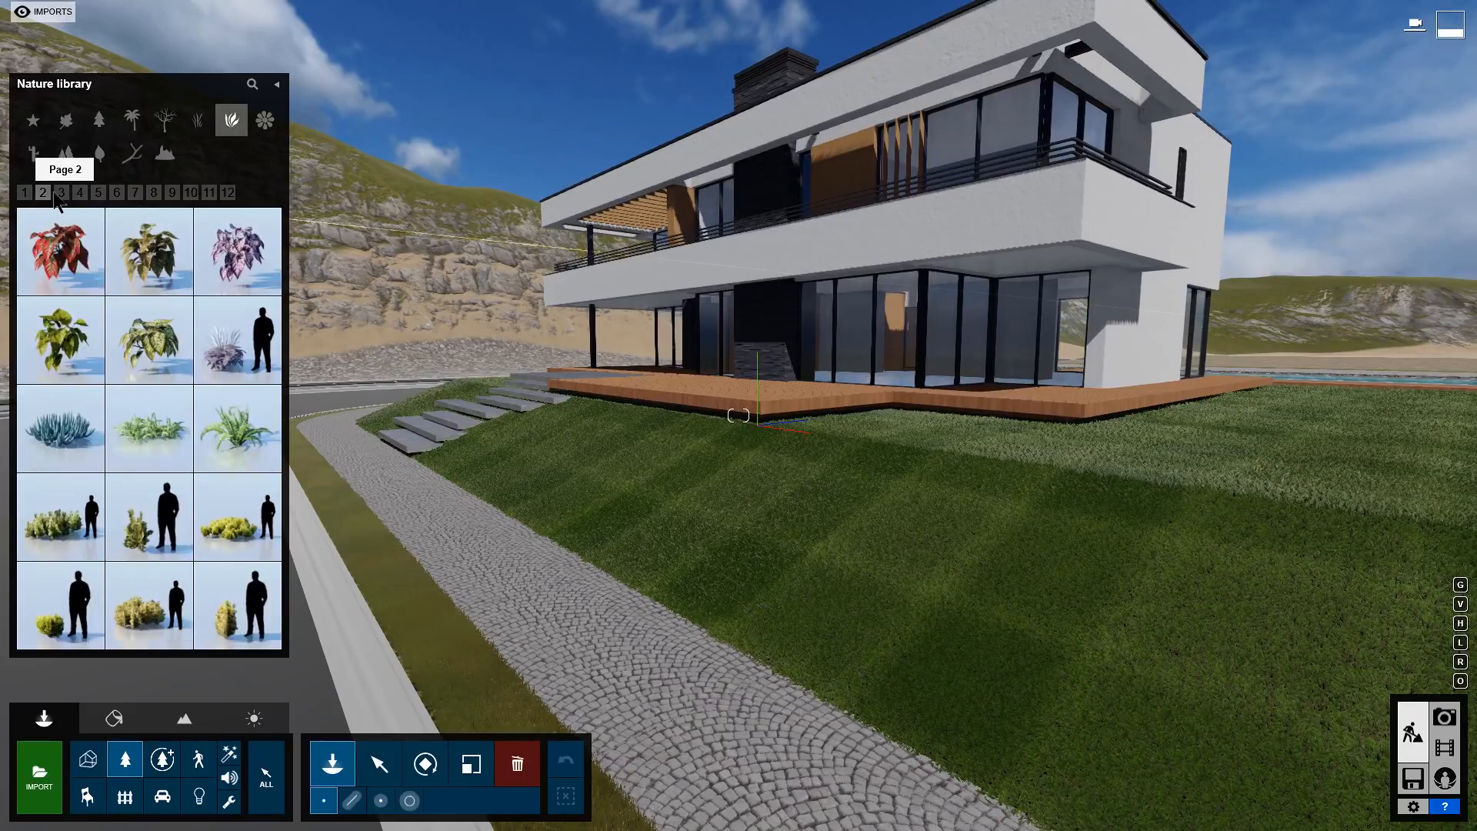
pyautogui.click(62, 194)
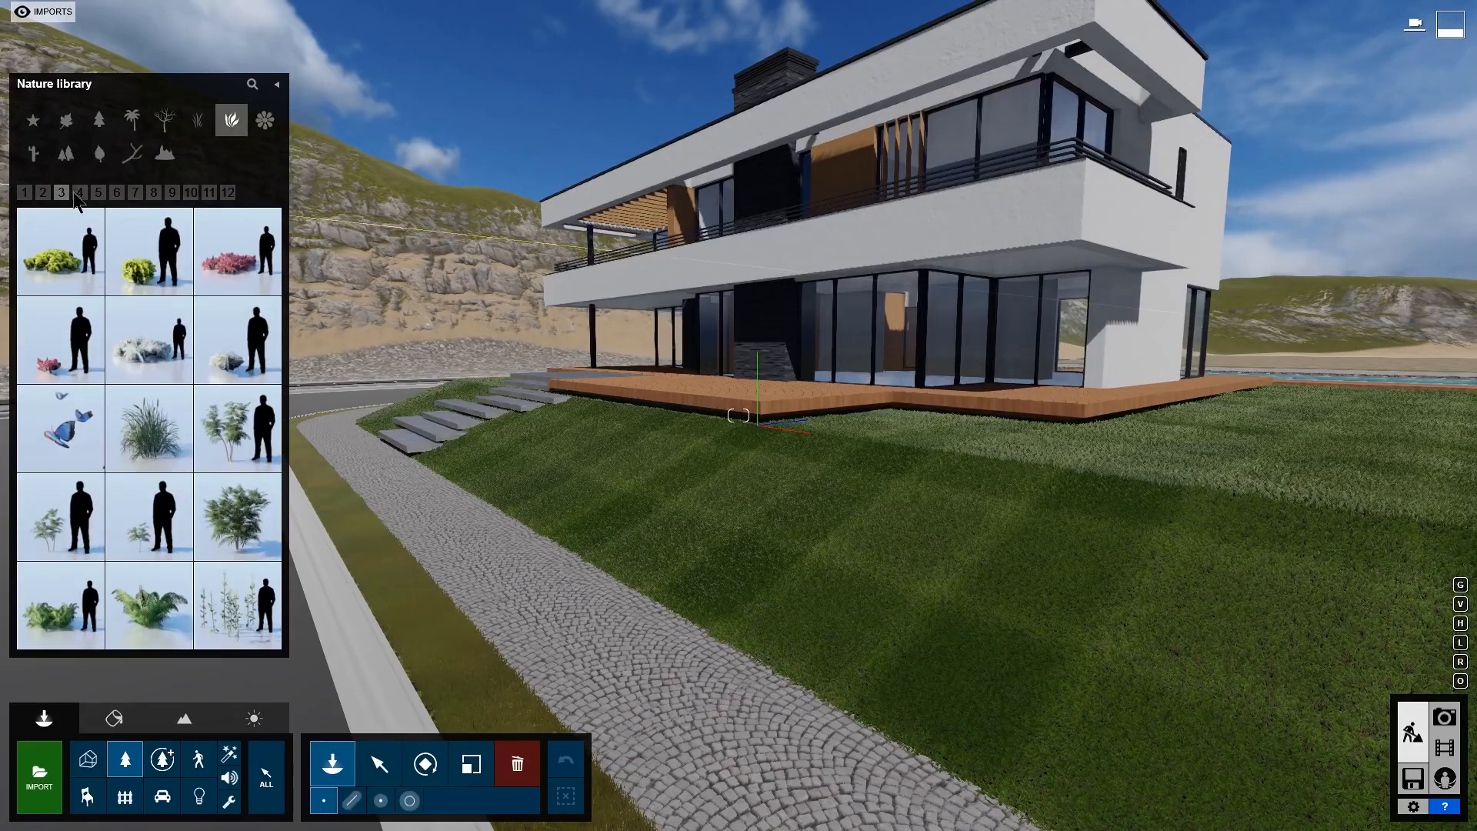
pyautogui.click(80, 194)
pyautogui.click(80, 194)
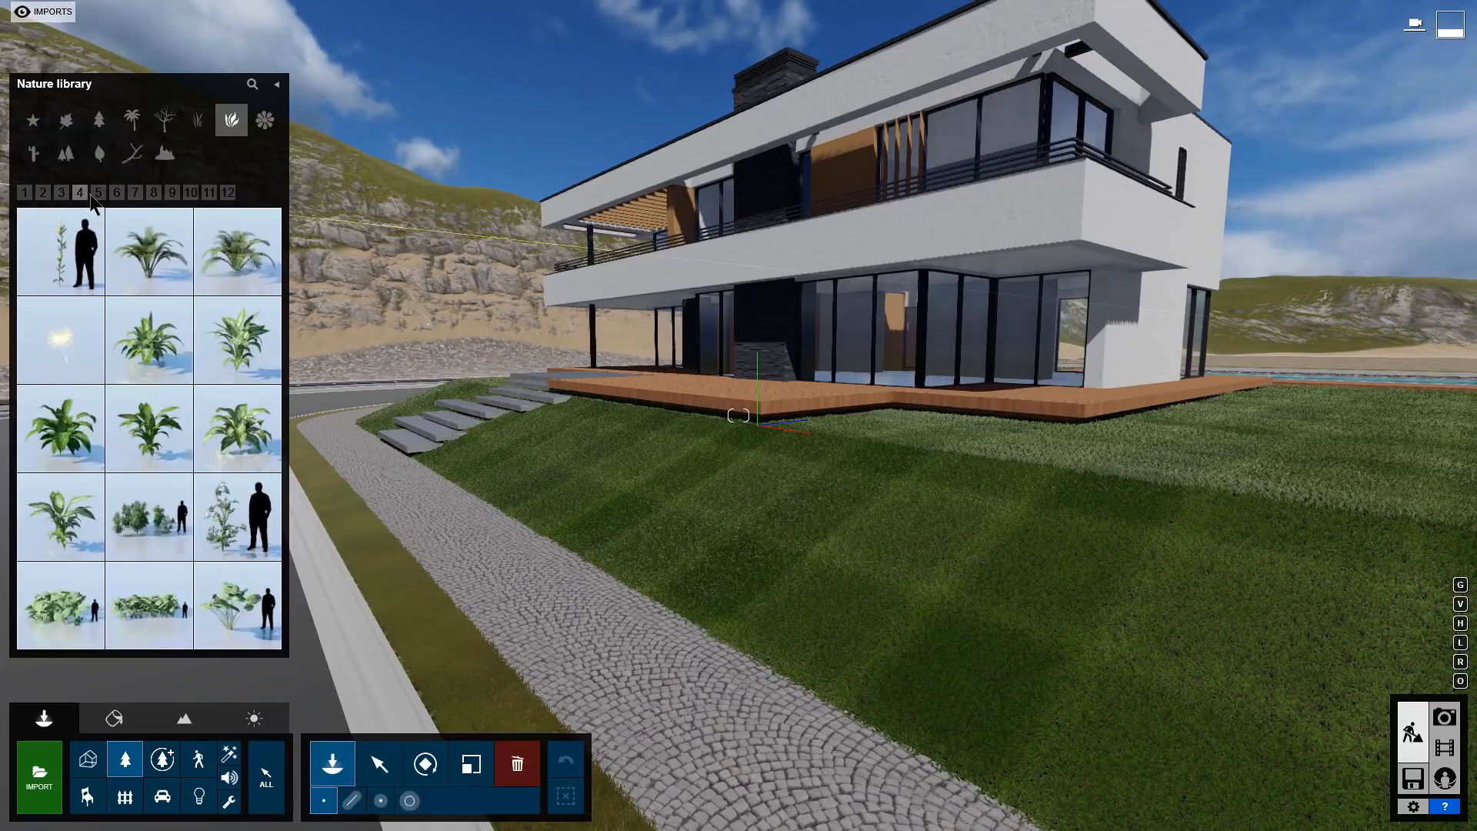
pyautogui.click(98, 196)
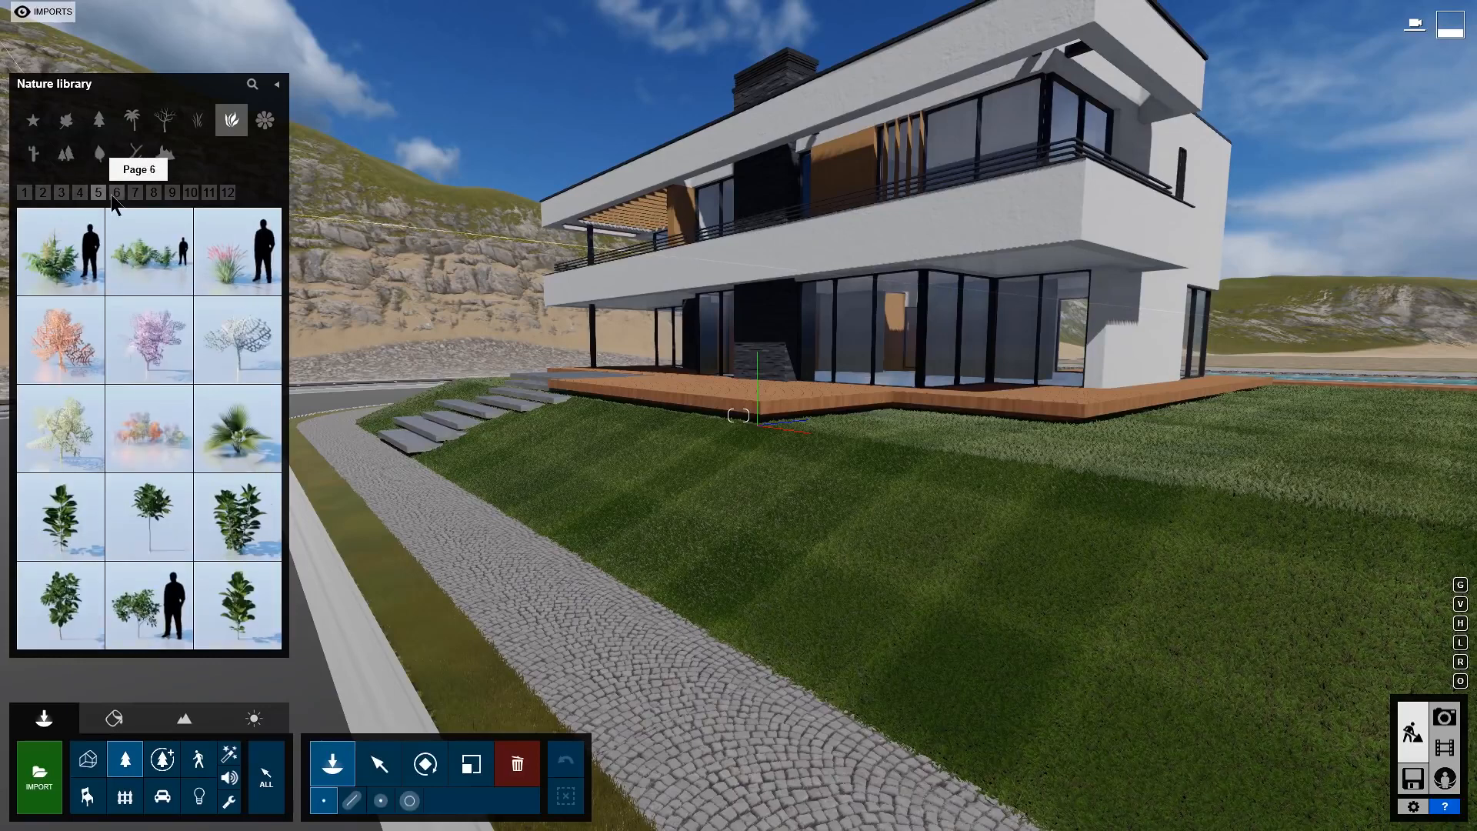
pyautogui.click(116, 194)
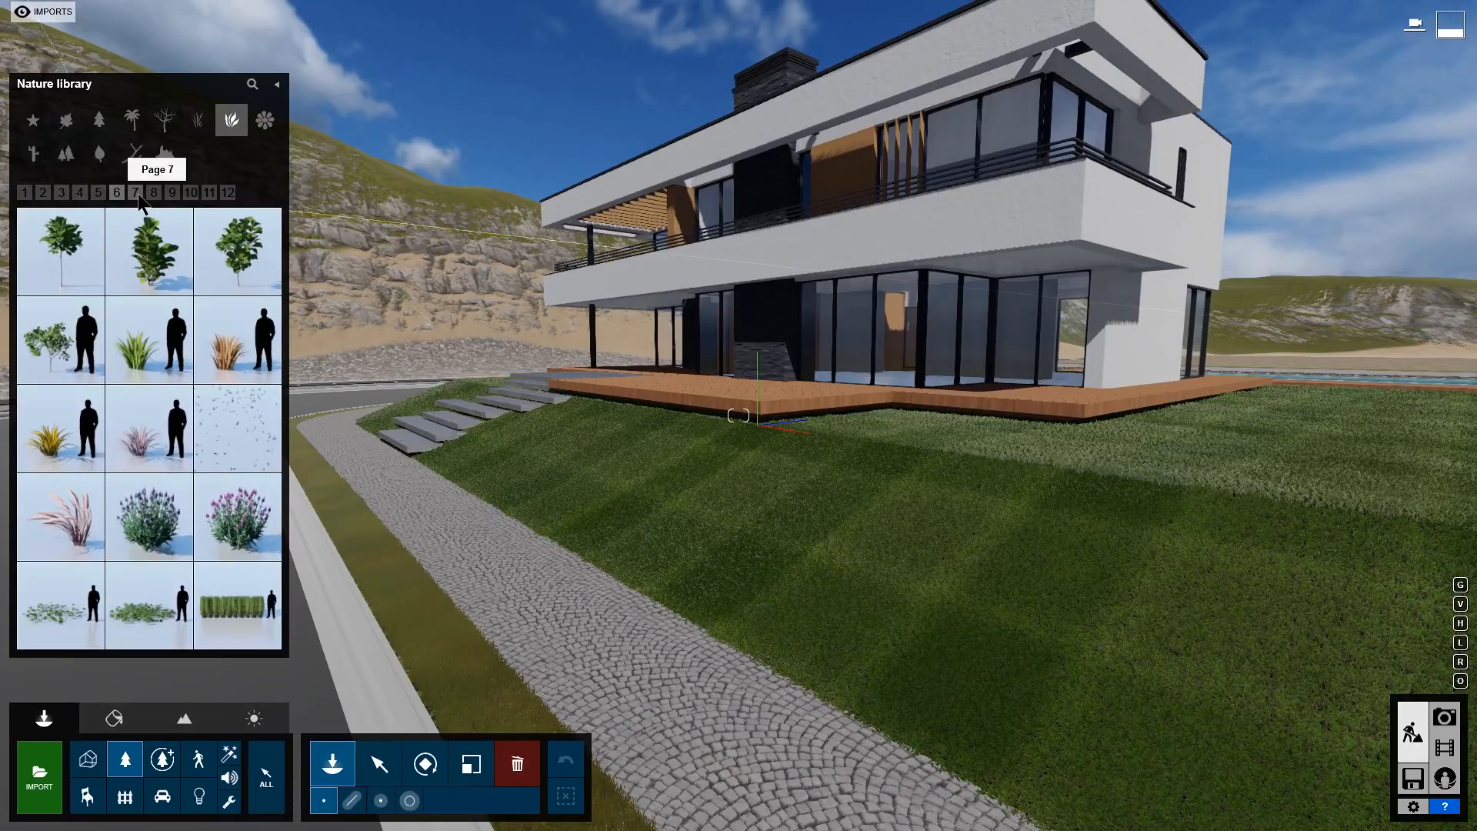
pyautogui.click(137, 194)
# - Search the fine-detail nature objects for "Chestnut" and place chestnut 001, rotated and scaled down, on the lawn near the freestanding white wall
pyautogui.click(168, 769)
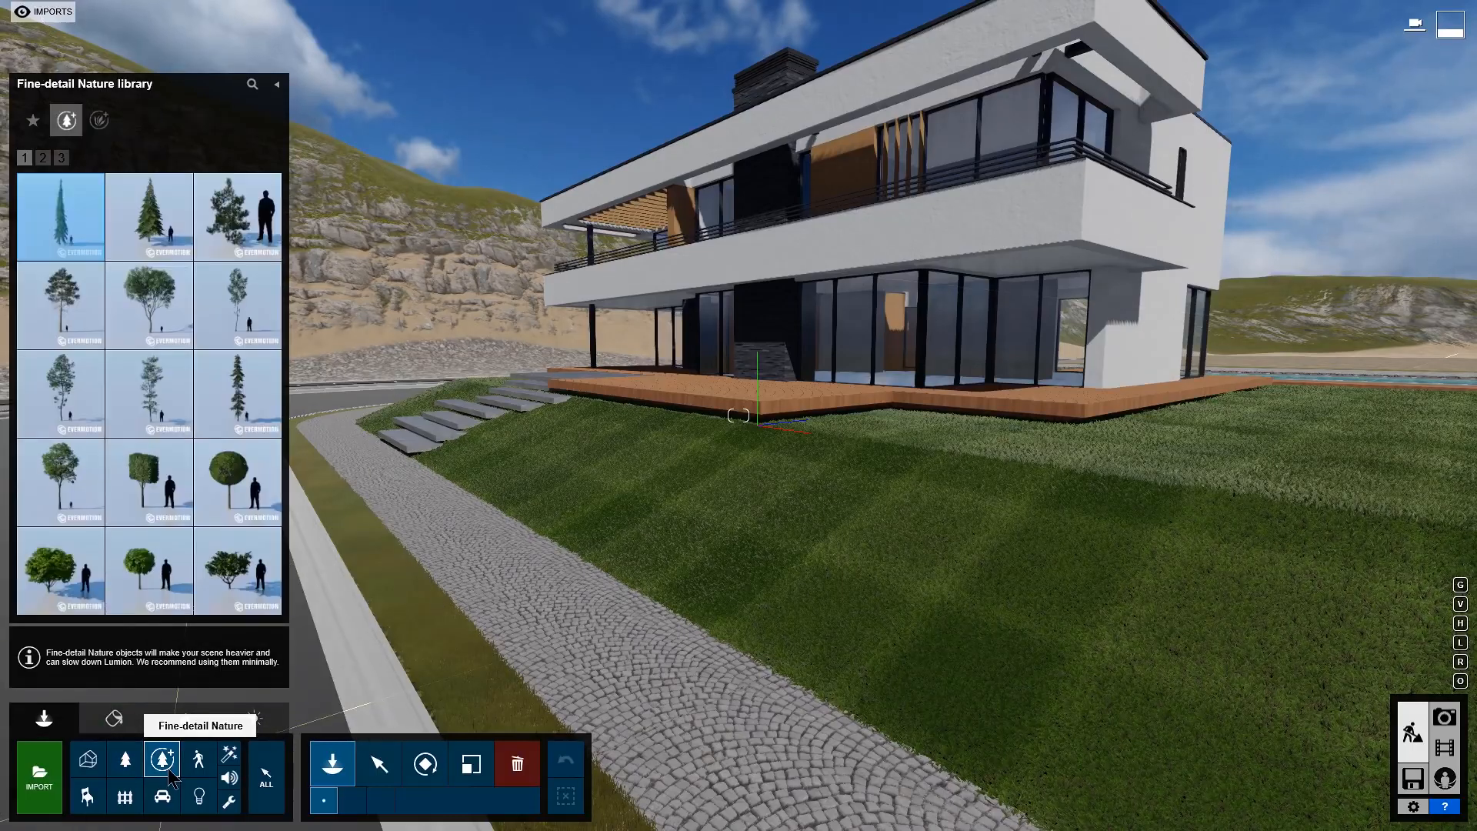
pyautogui.click(254, 84)
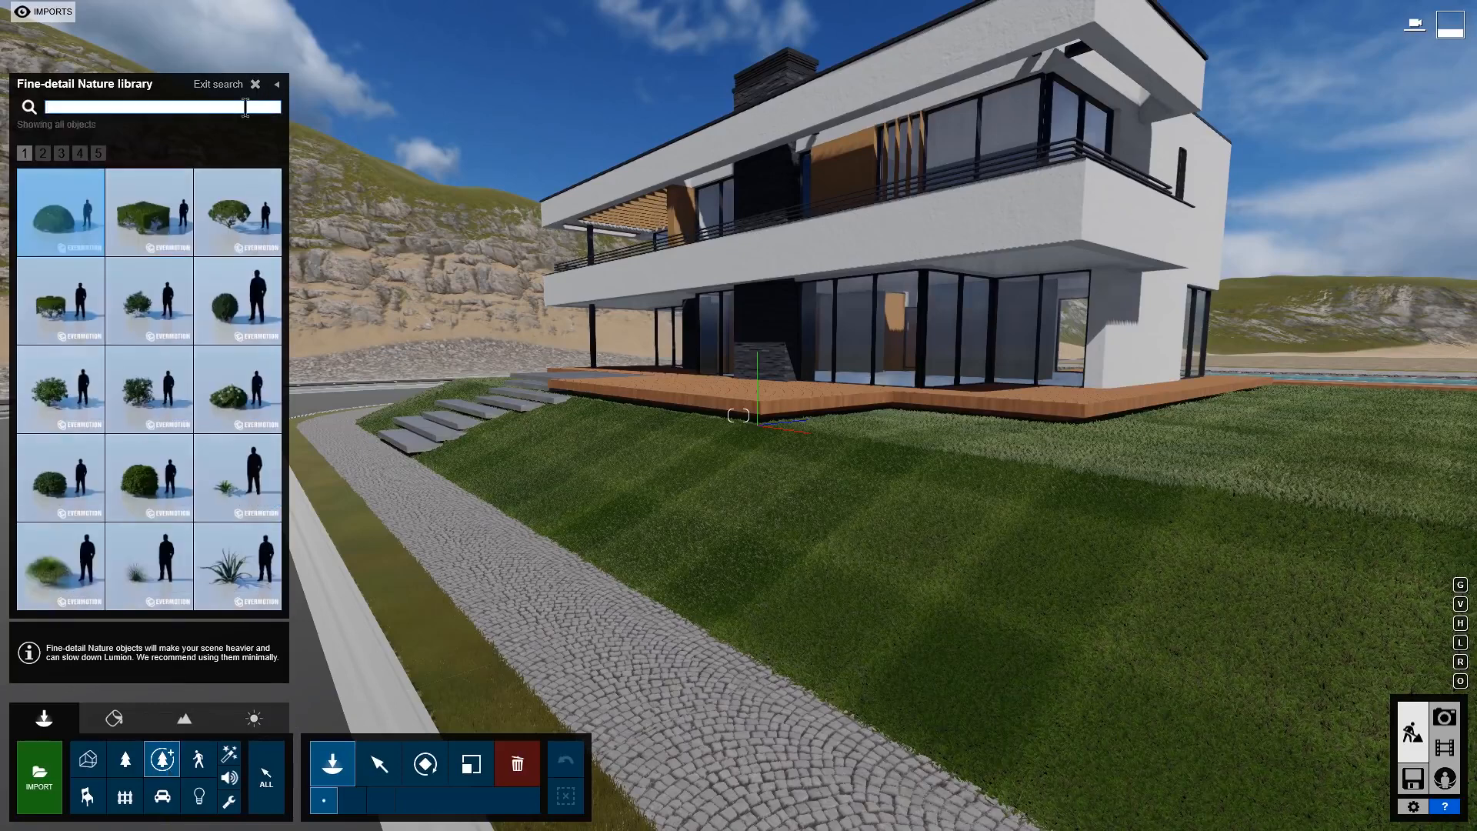
pyautogui.write('Chestnu')
pyautogui.write('t')
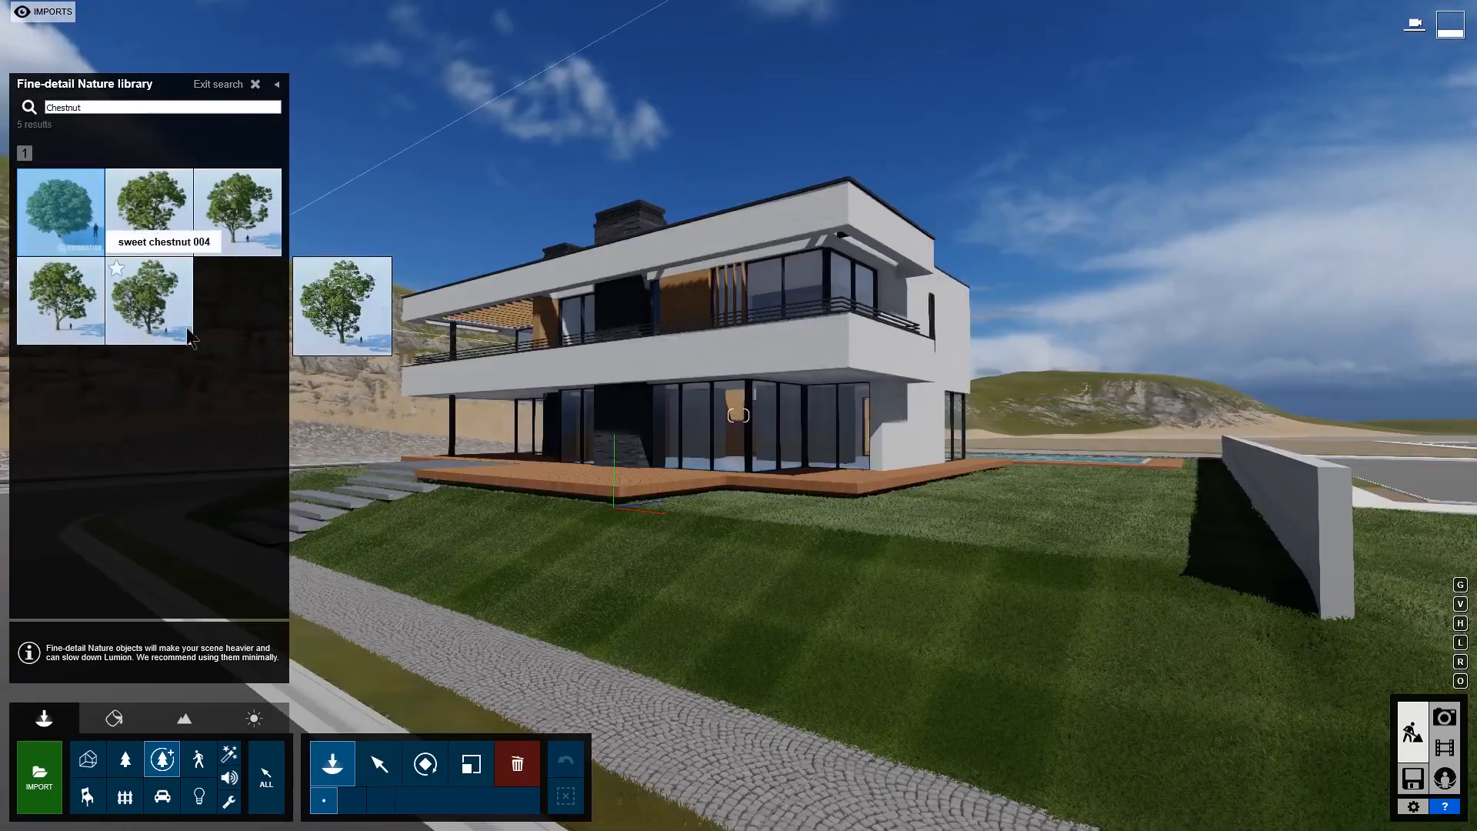
pyautogui.click(785, 510)
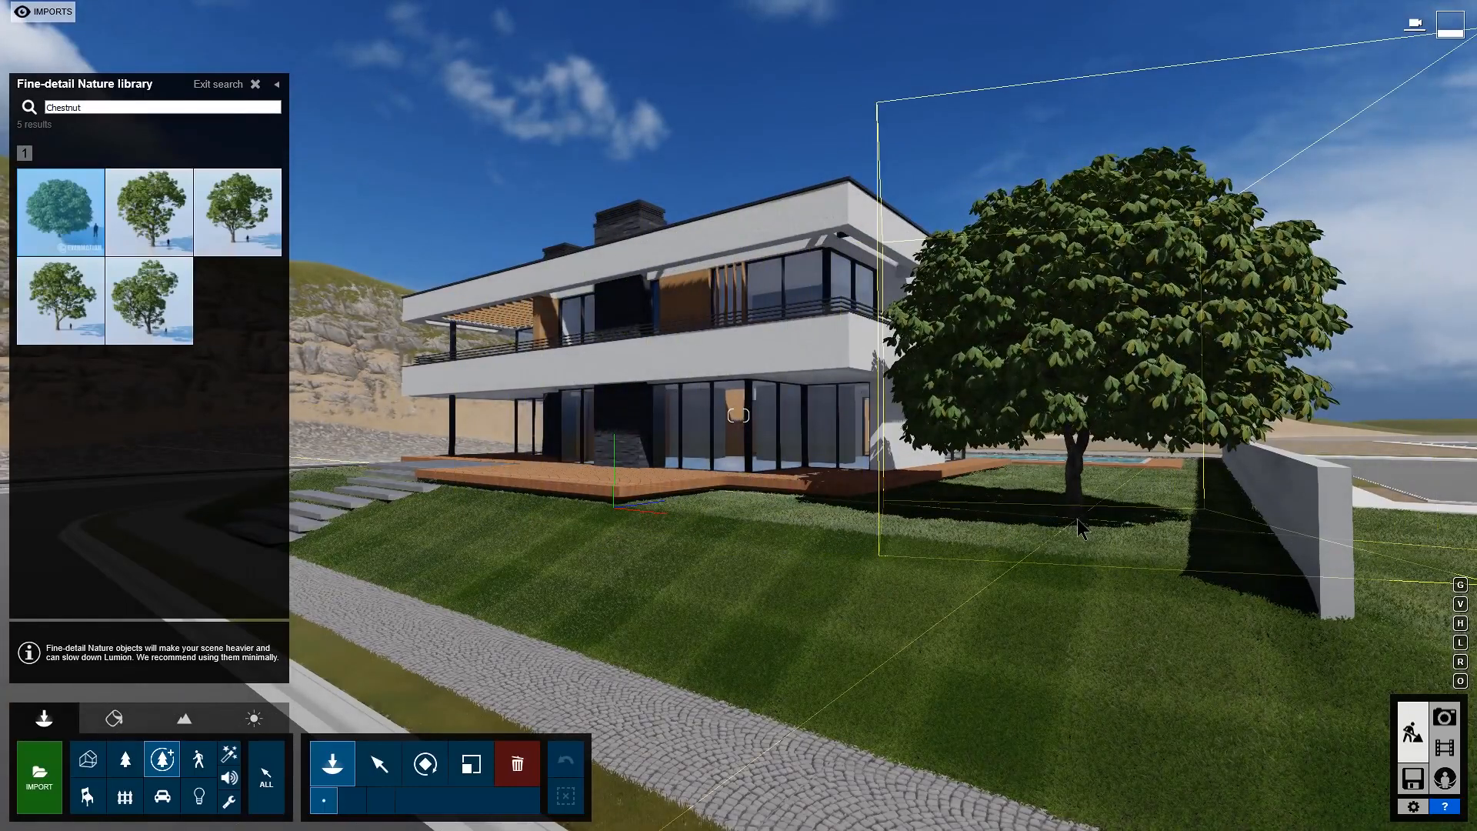
pyautogui.press('r')
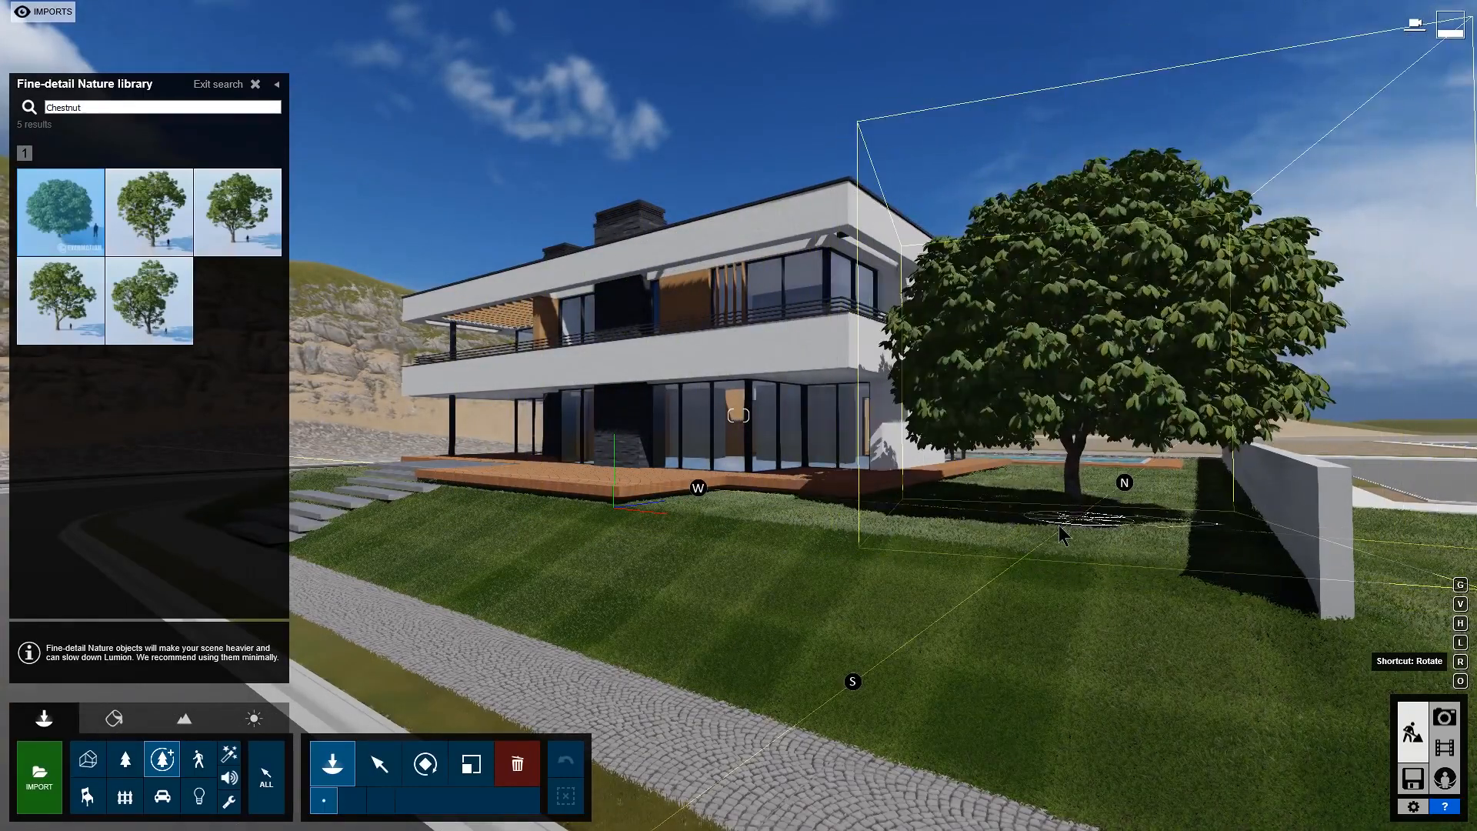
pyautogui.press('l')
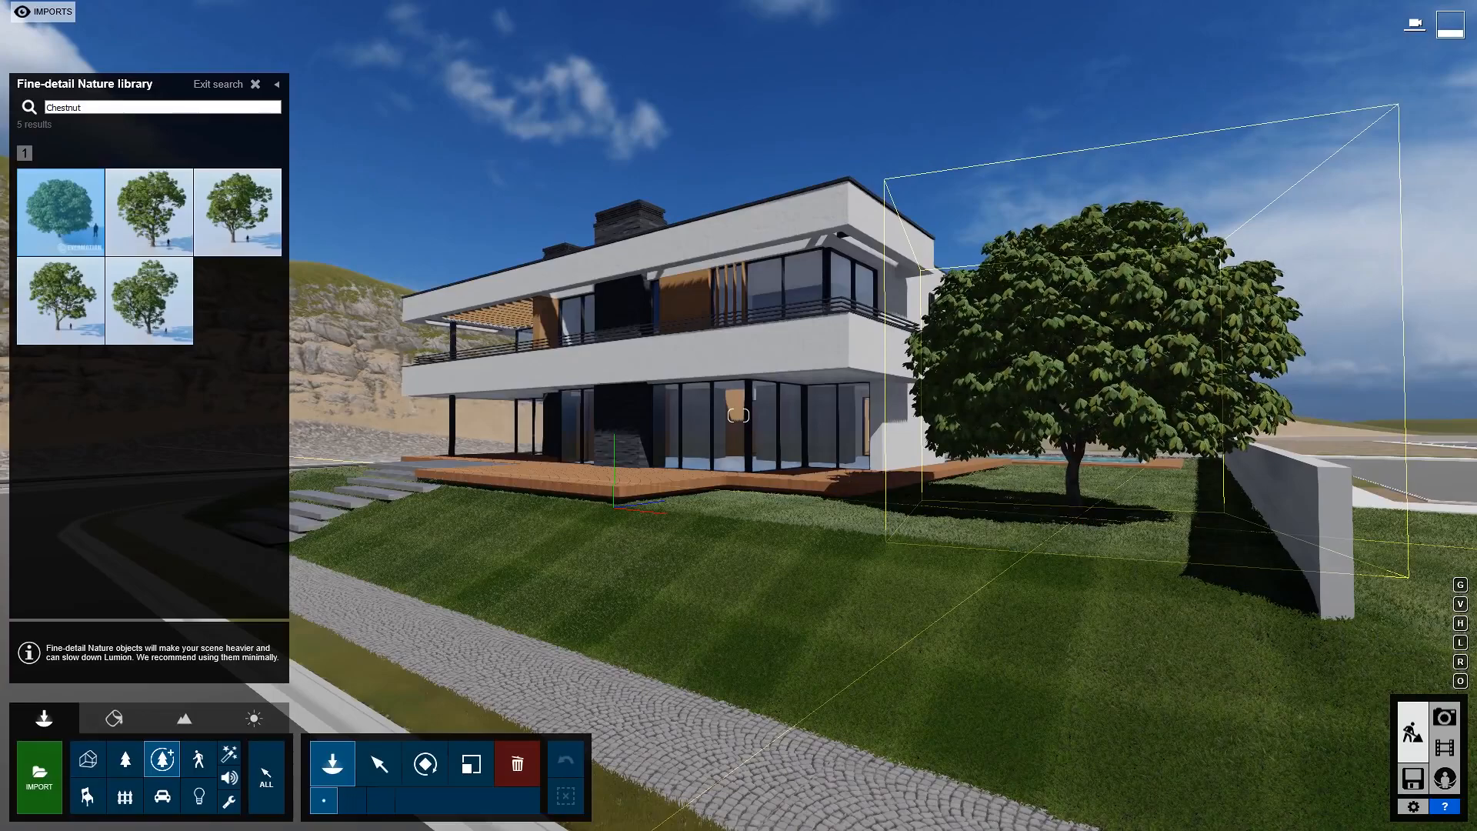
pyautogui.click(1073, 500)
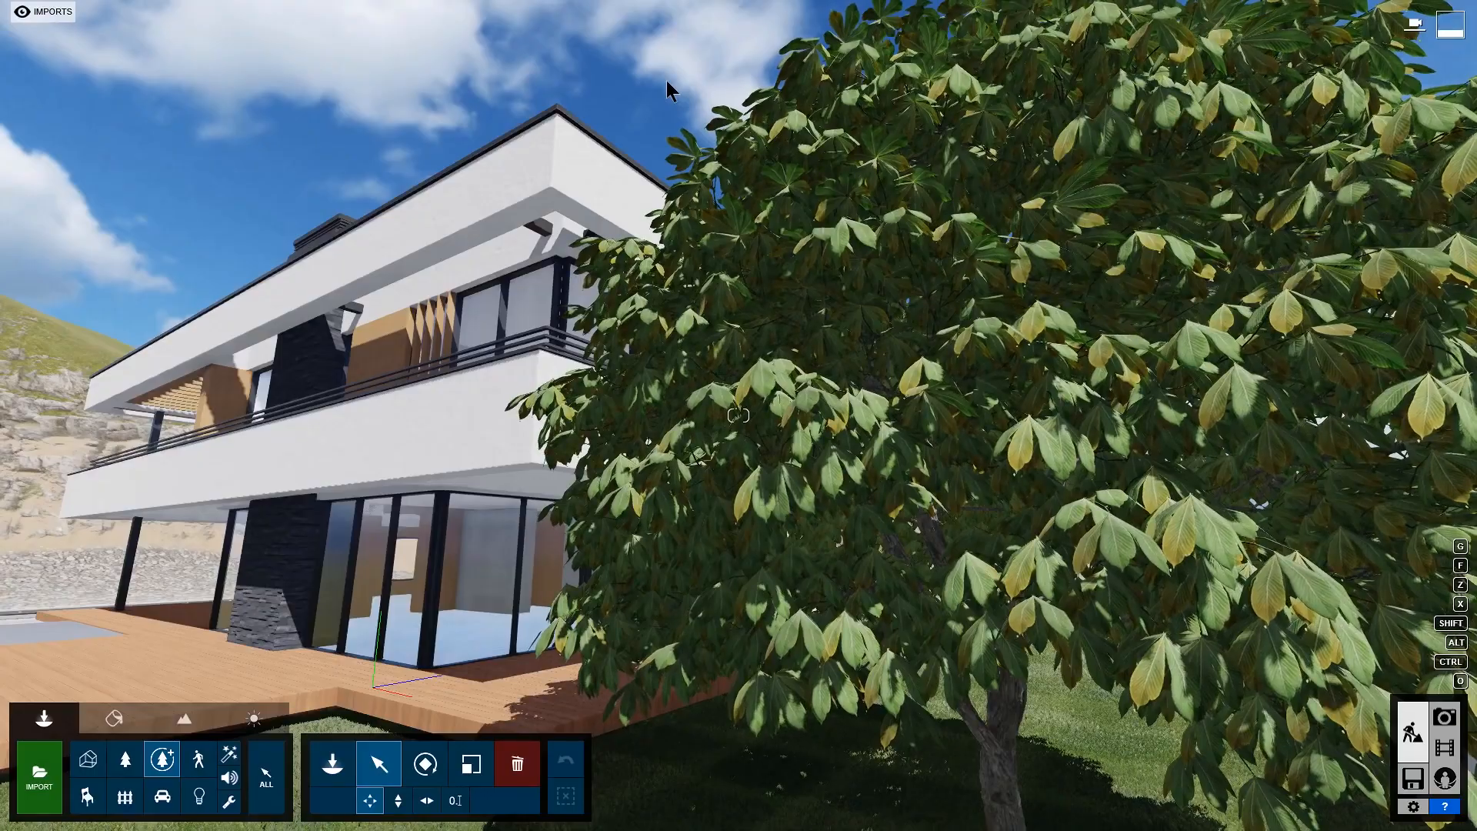
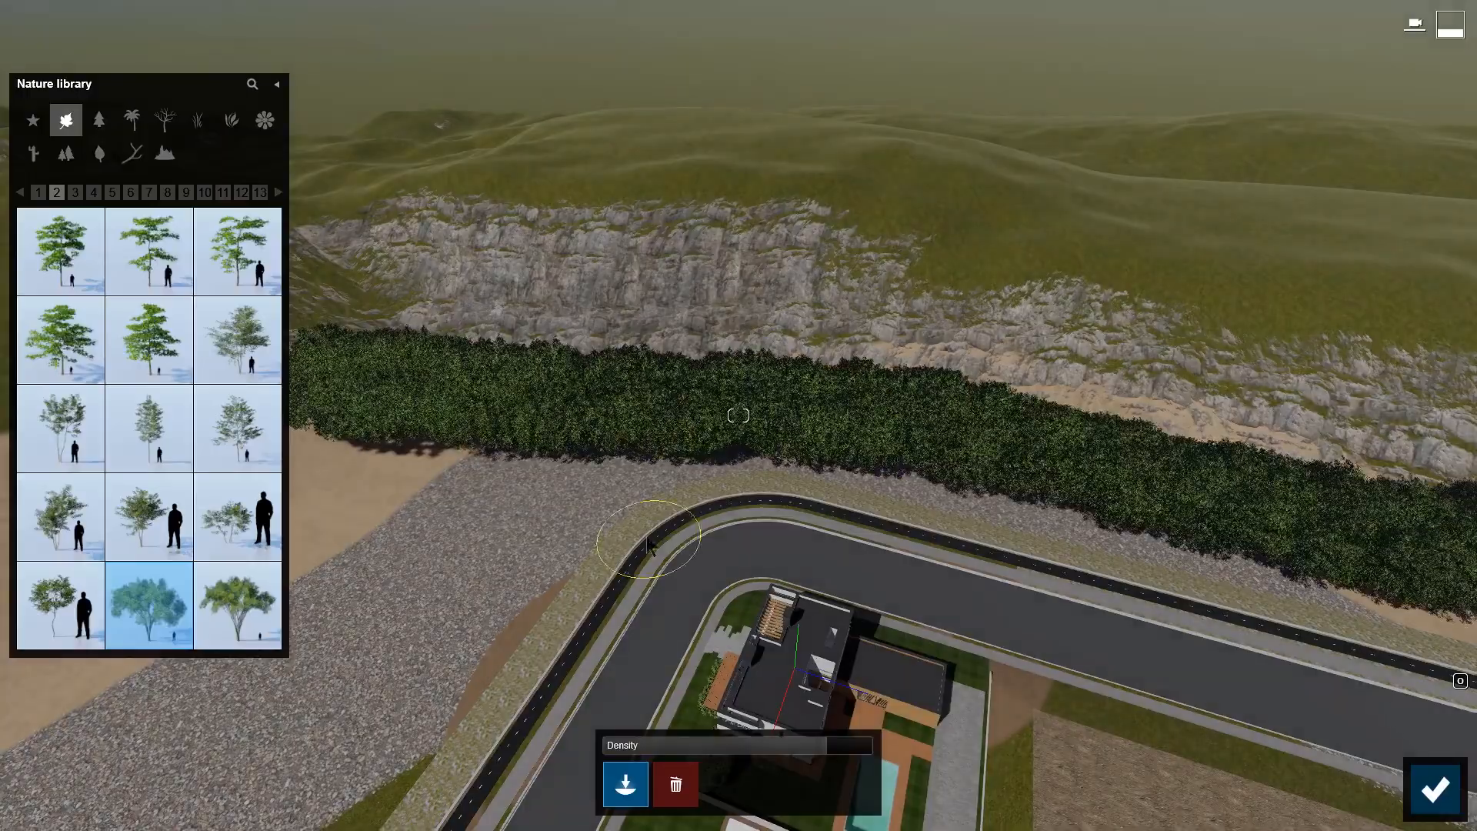
# - Paint broadleaf trees across the hilltops behind the villa, thin out the trees at the foot of the hills and accept the planting
pyautogui.moveTo(906, 162)
pyautogui.mouseDown()
pyautogui.moveTo(1345, 277)
pyautogui.moveTo(501, 181)
pyautogui.moveTo(324, 192)
pyautogui.moveTo(860, 202)
pyautogui.moveTo(1292, 296)
pyautogui.mouseUp()
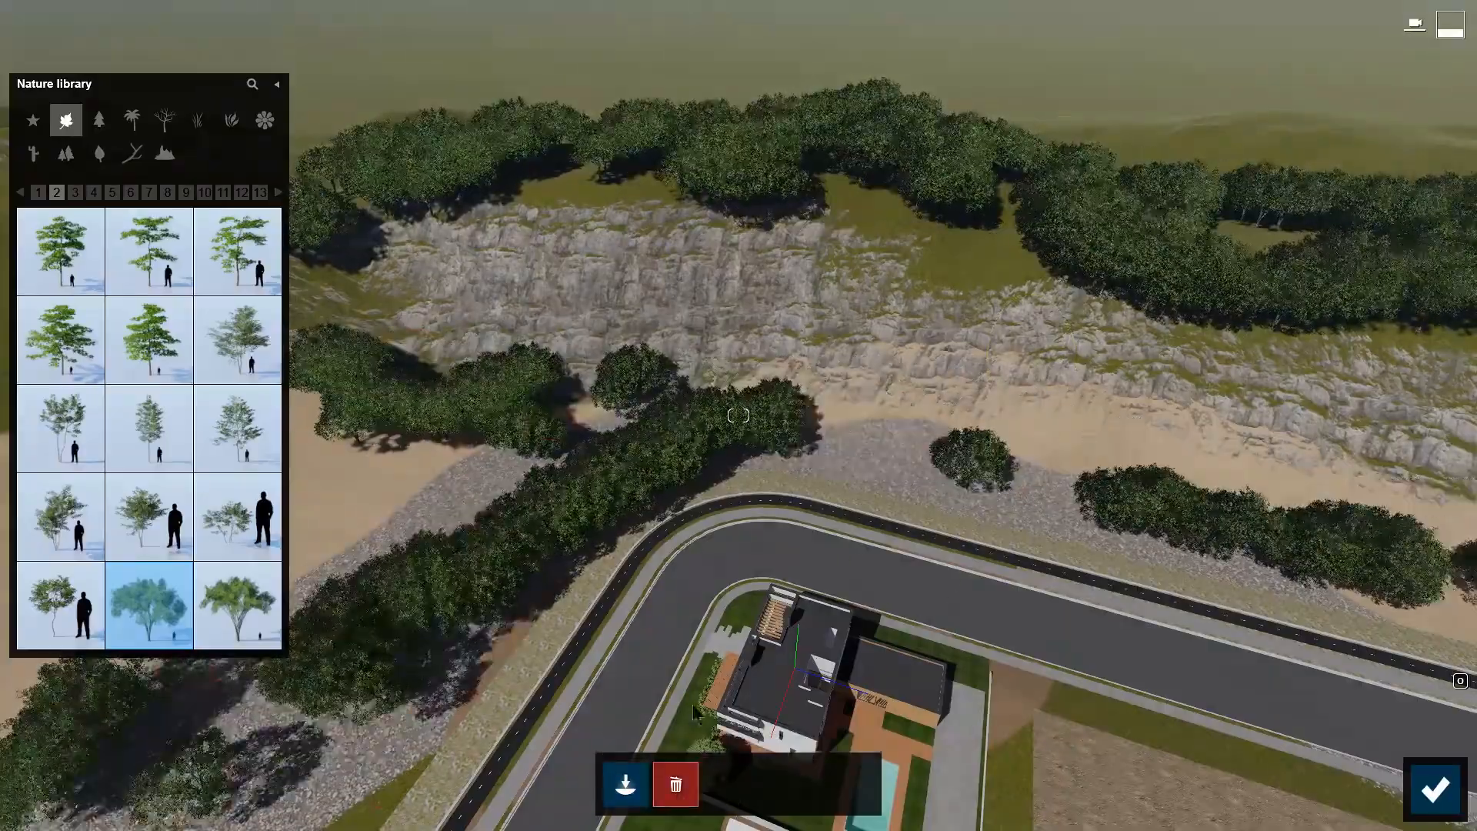
pyautogui.click(1452, 803)
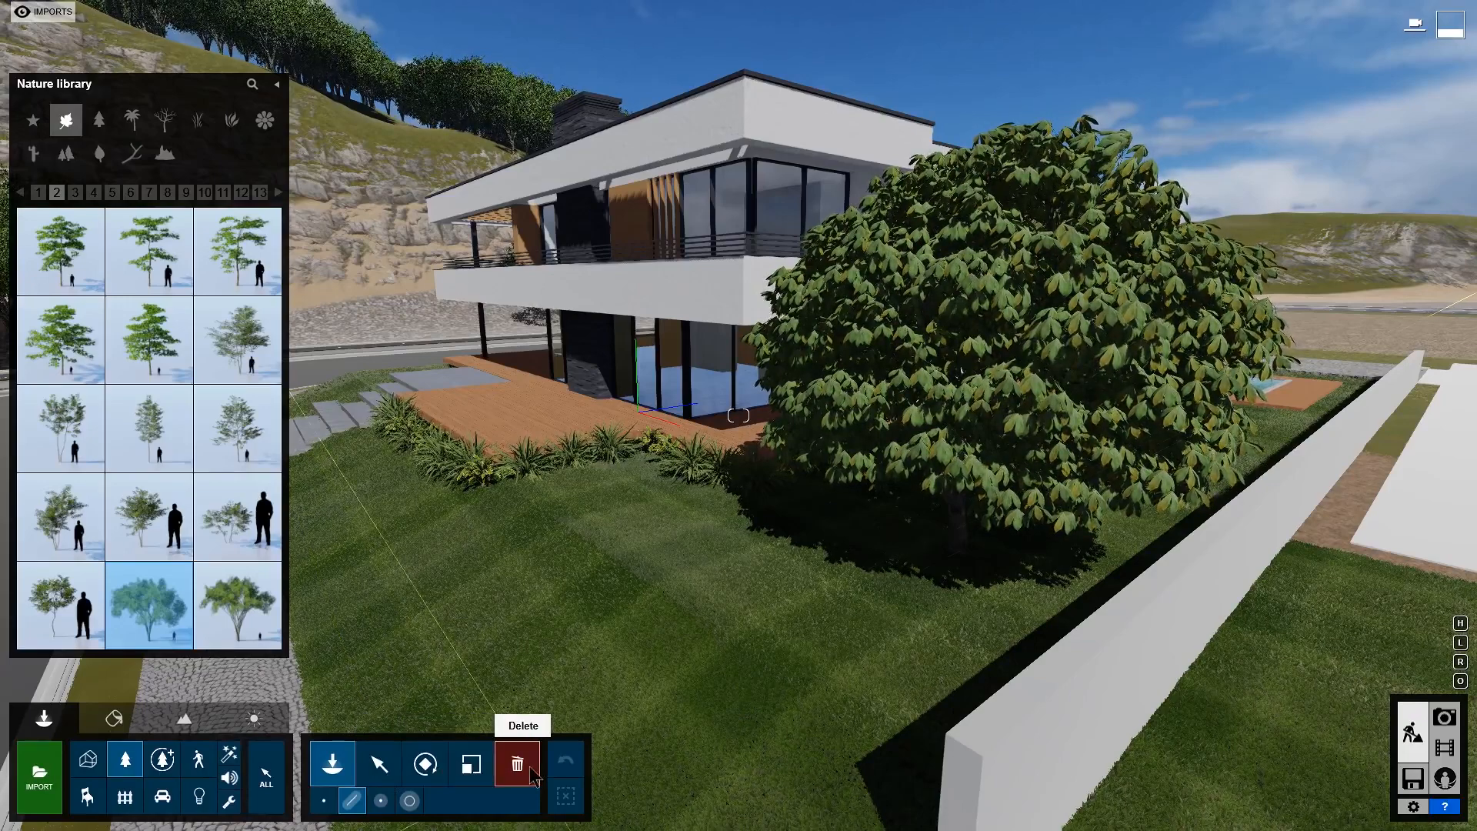
# - With all object categories selectable, set the transparency of the chestnut tree beside the villa to 0.5 and deselect it
pyautogui.click(275, 802)
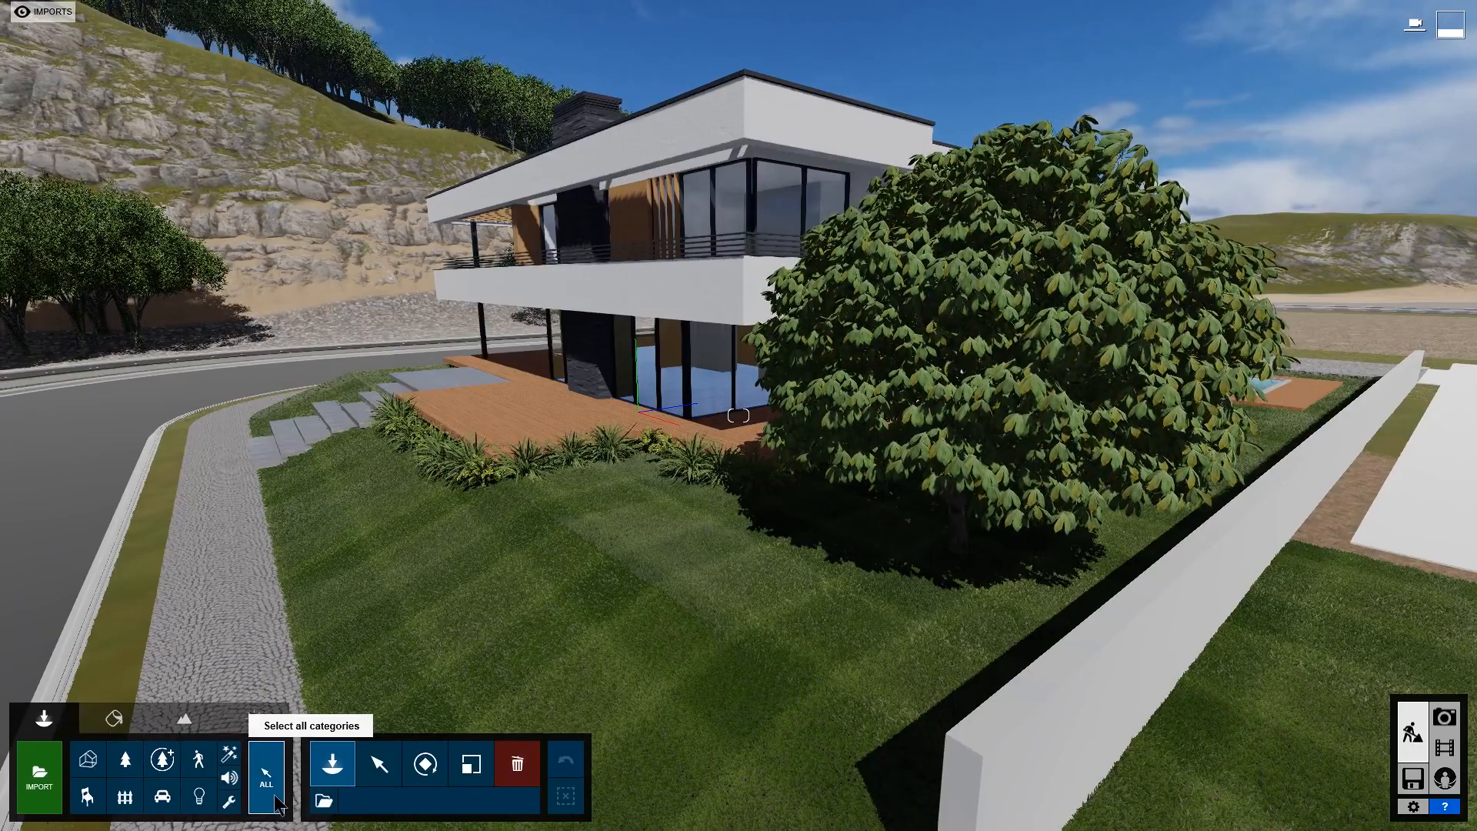
pyautogui.click(394, 778)
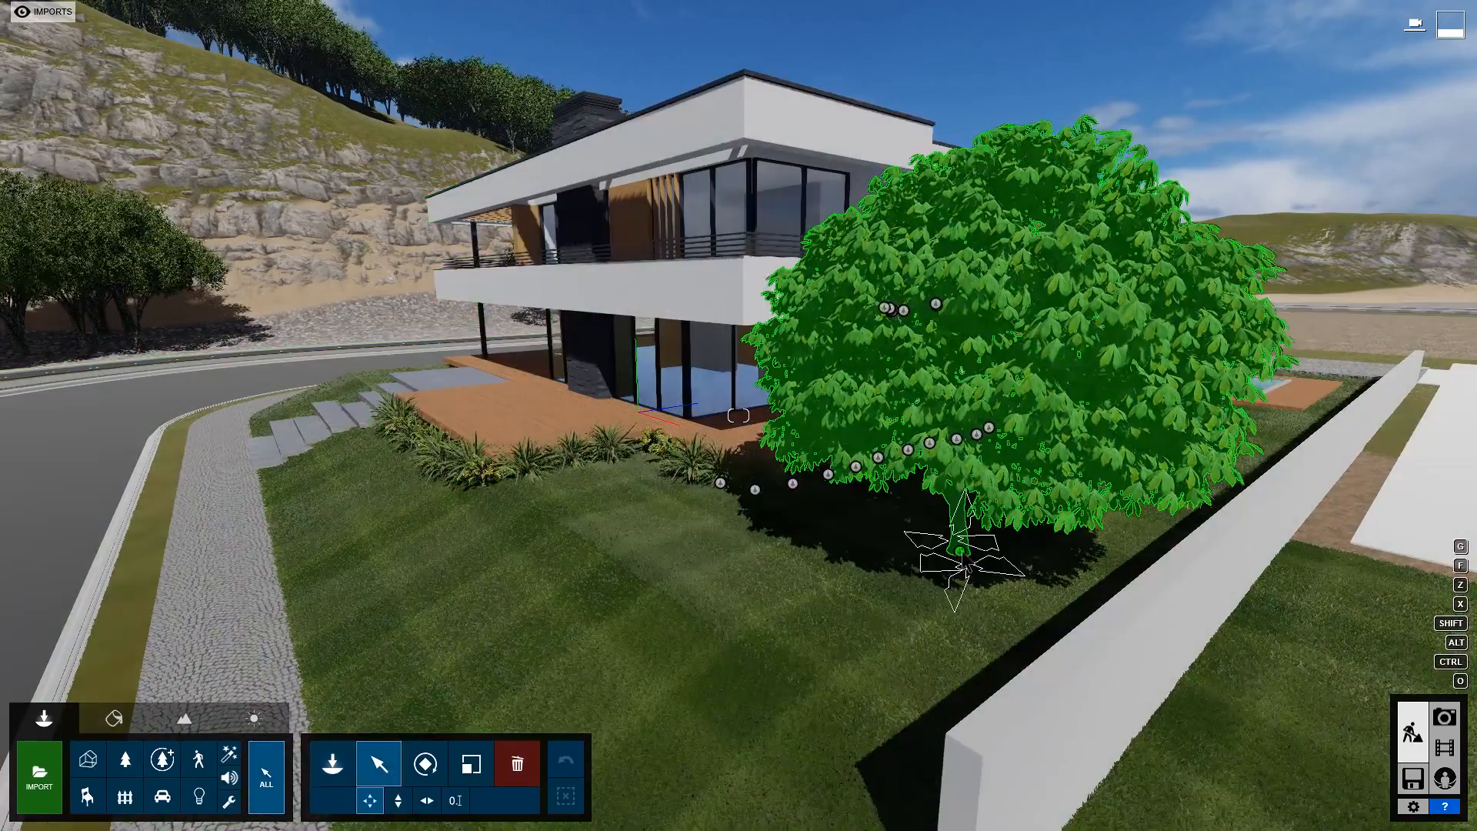
pyautogui.click(962, 552)
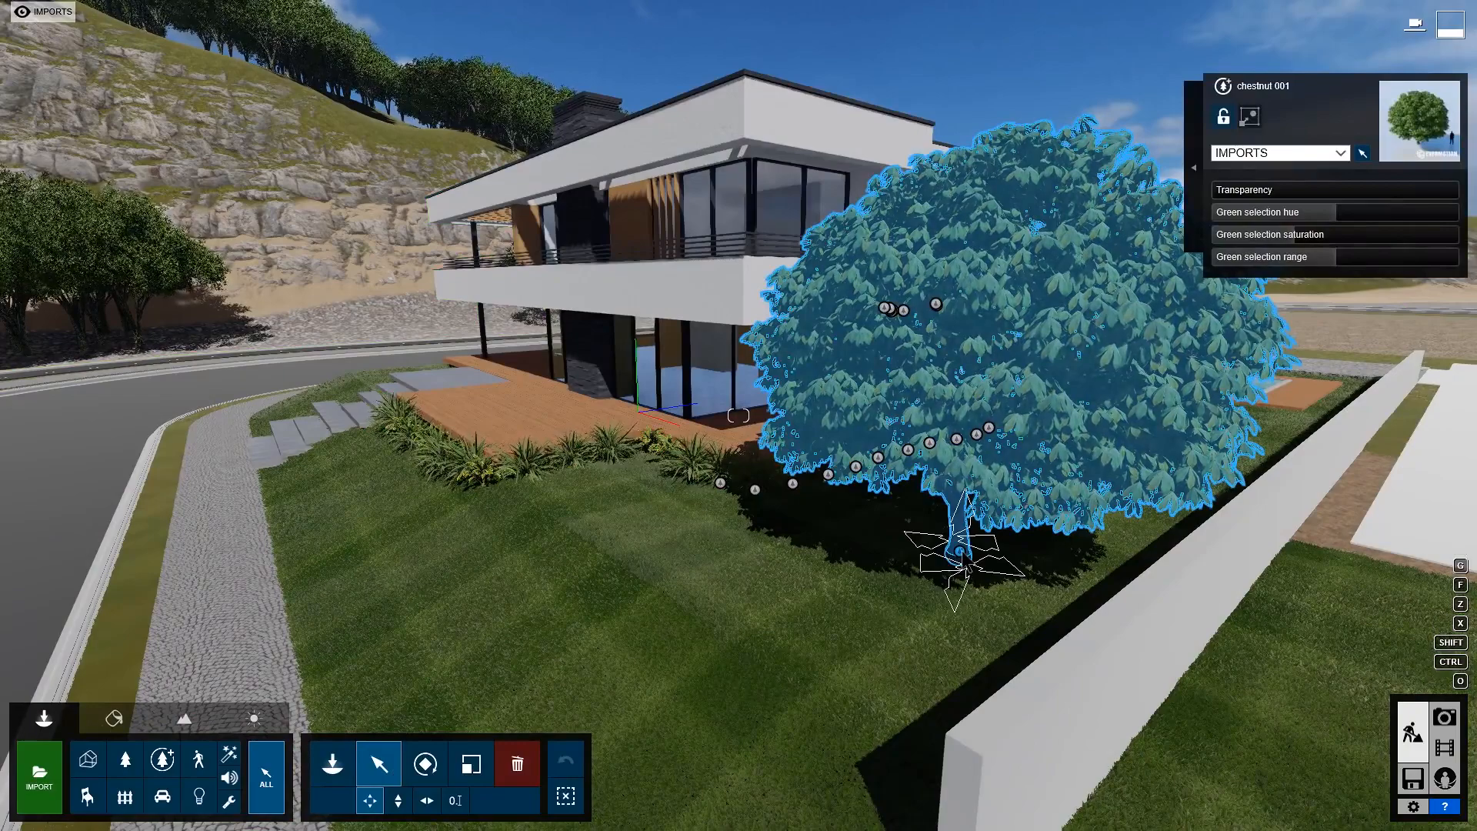
pyautogui.click(1342, 191)
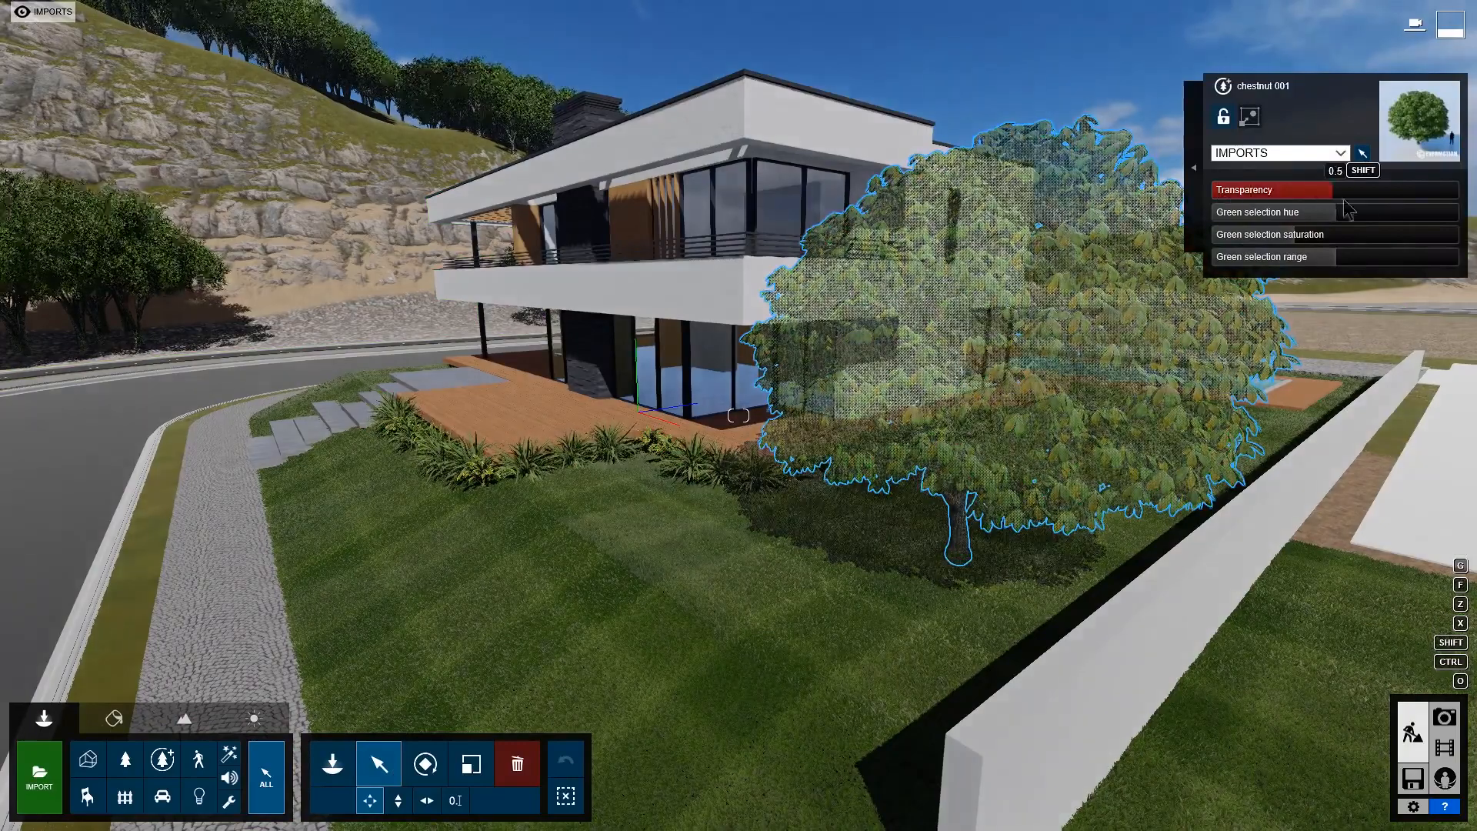
pyautogui.click(1335, 192)
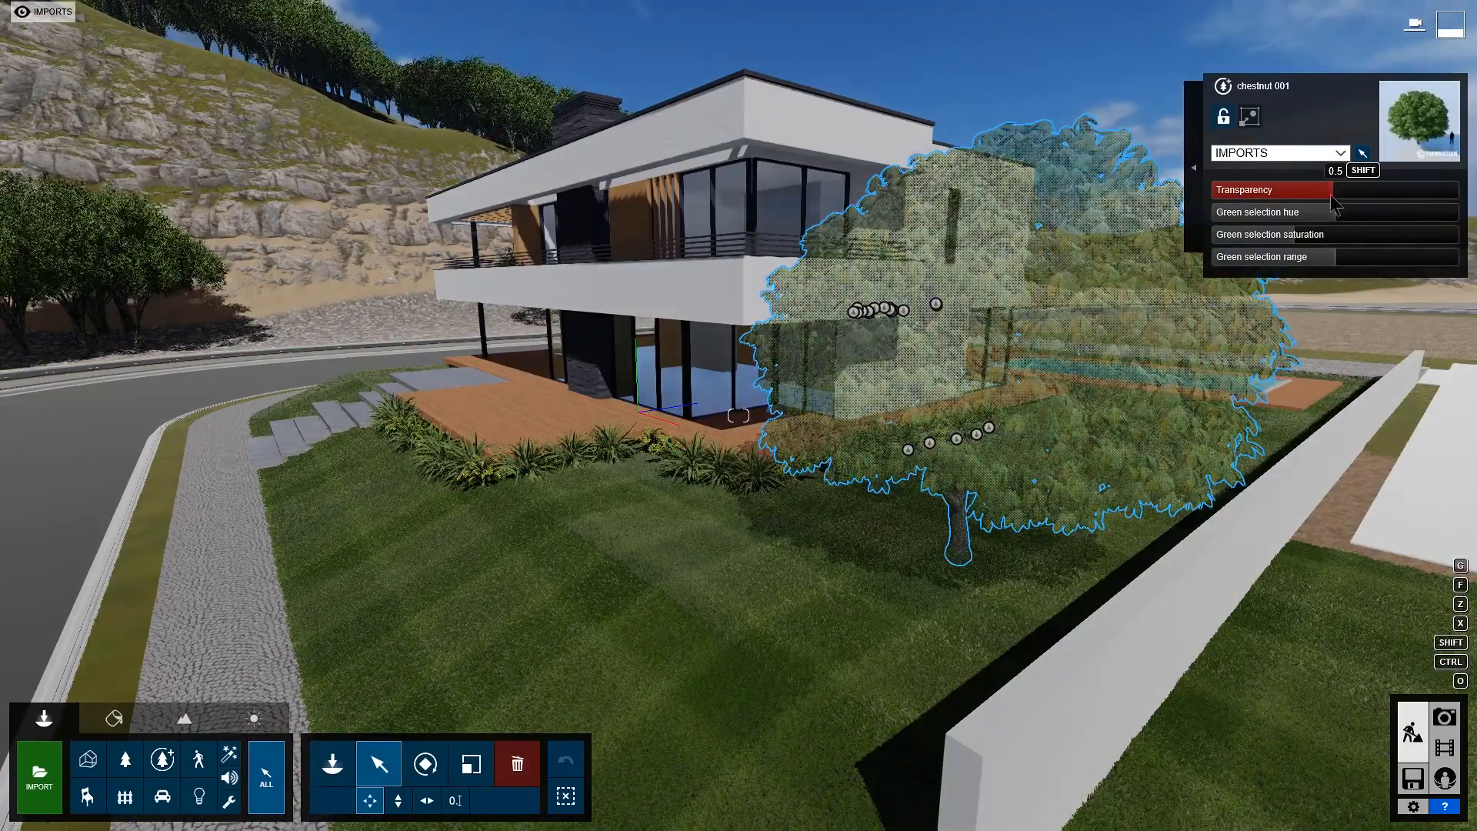
pyautogui.click(565, 798)
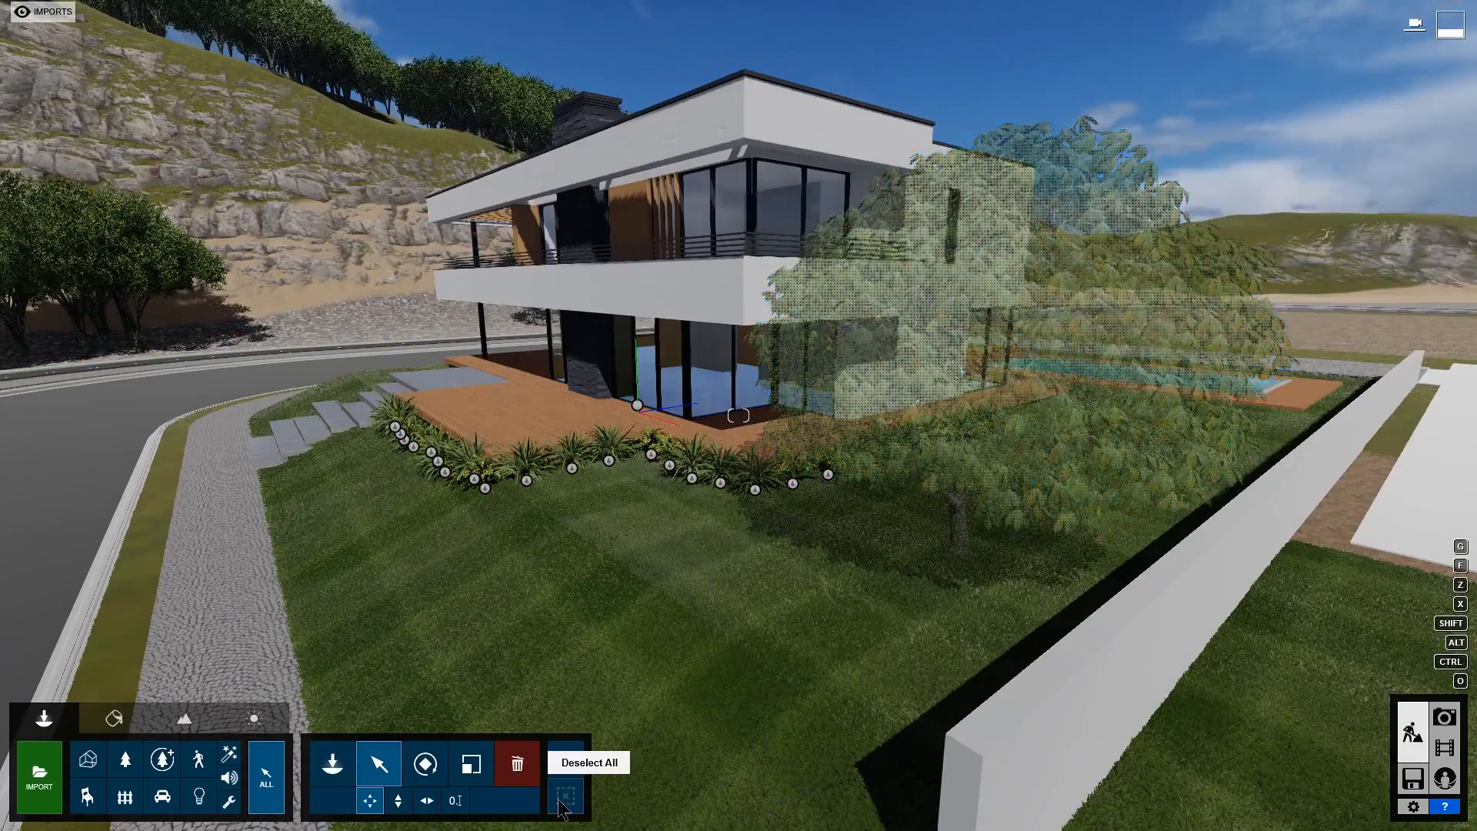
# - Load the example project showing a white villa on a road bend with palm trees and switch to photo mode
pyautogui.moveTo(43, 14)
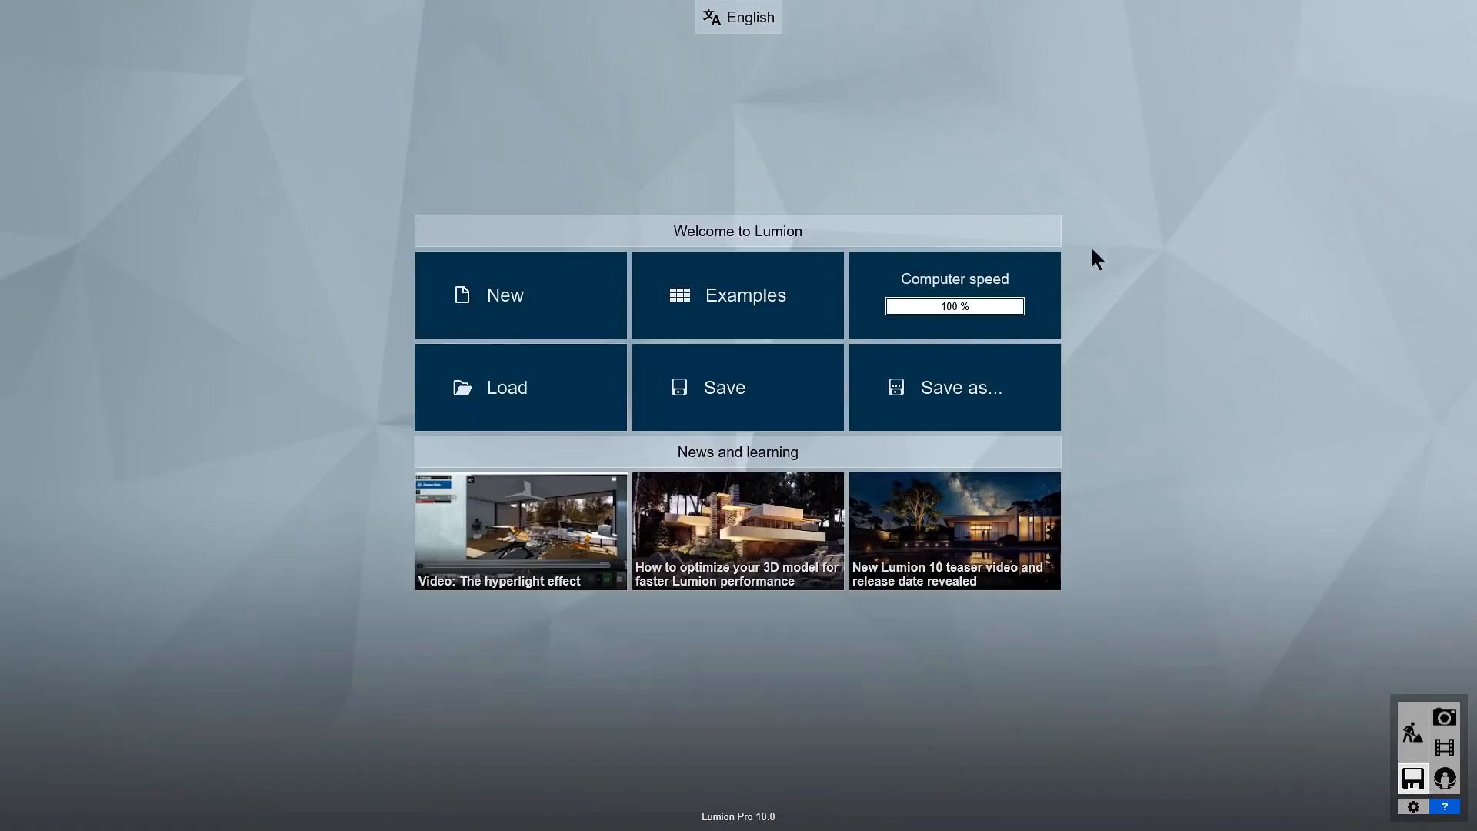
pyautogui.click(766, 300)
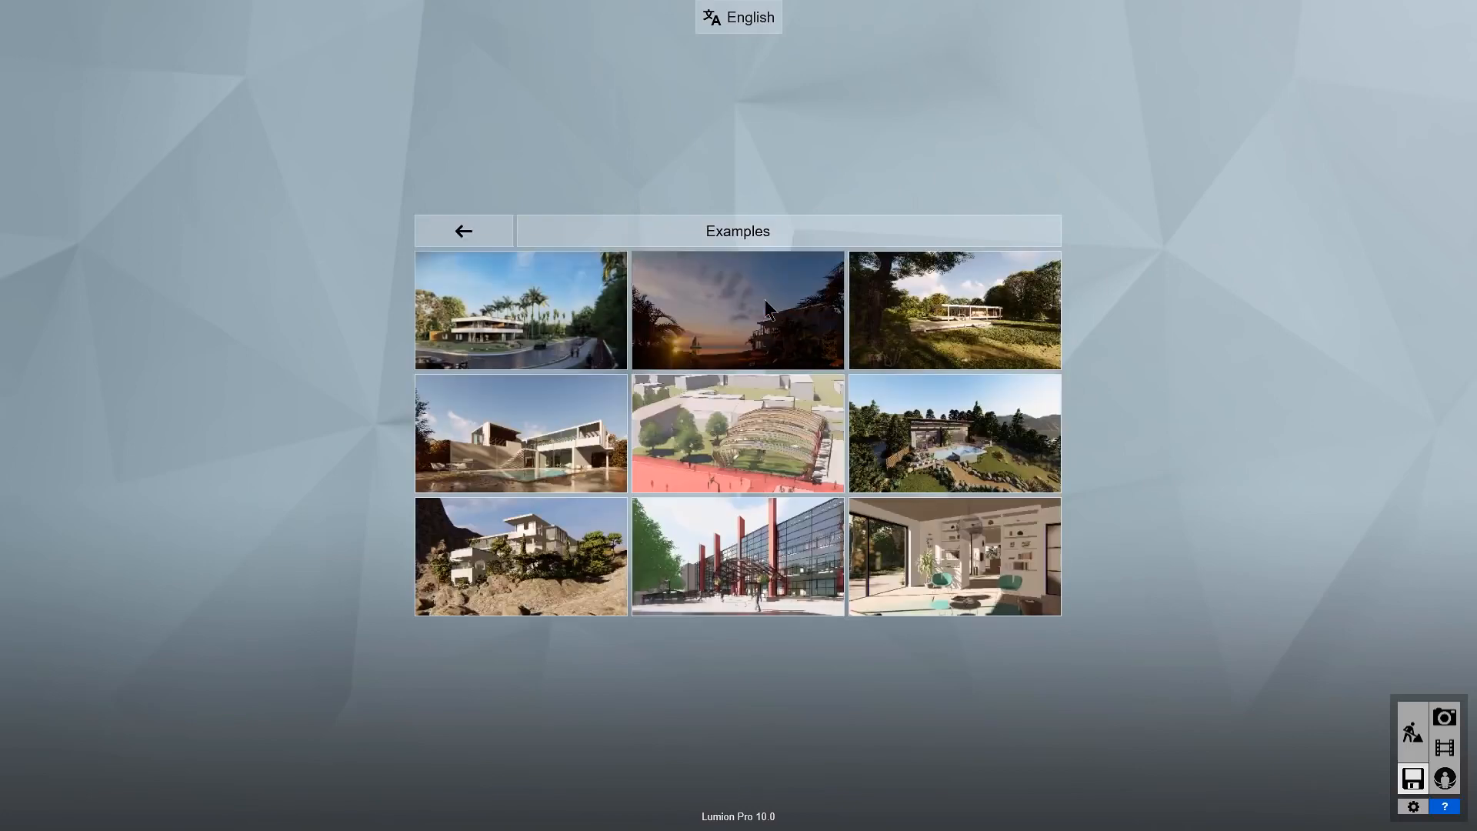
pyautogui.click(600, 317)
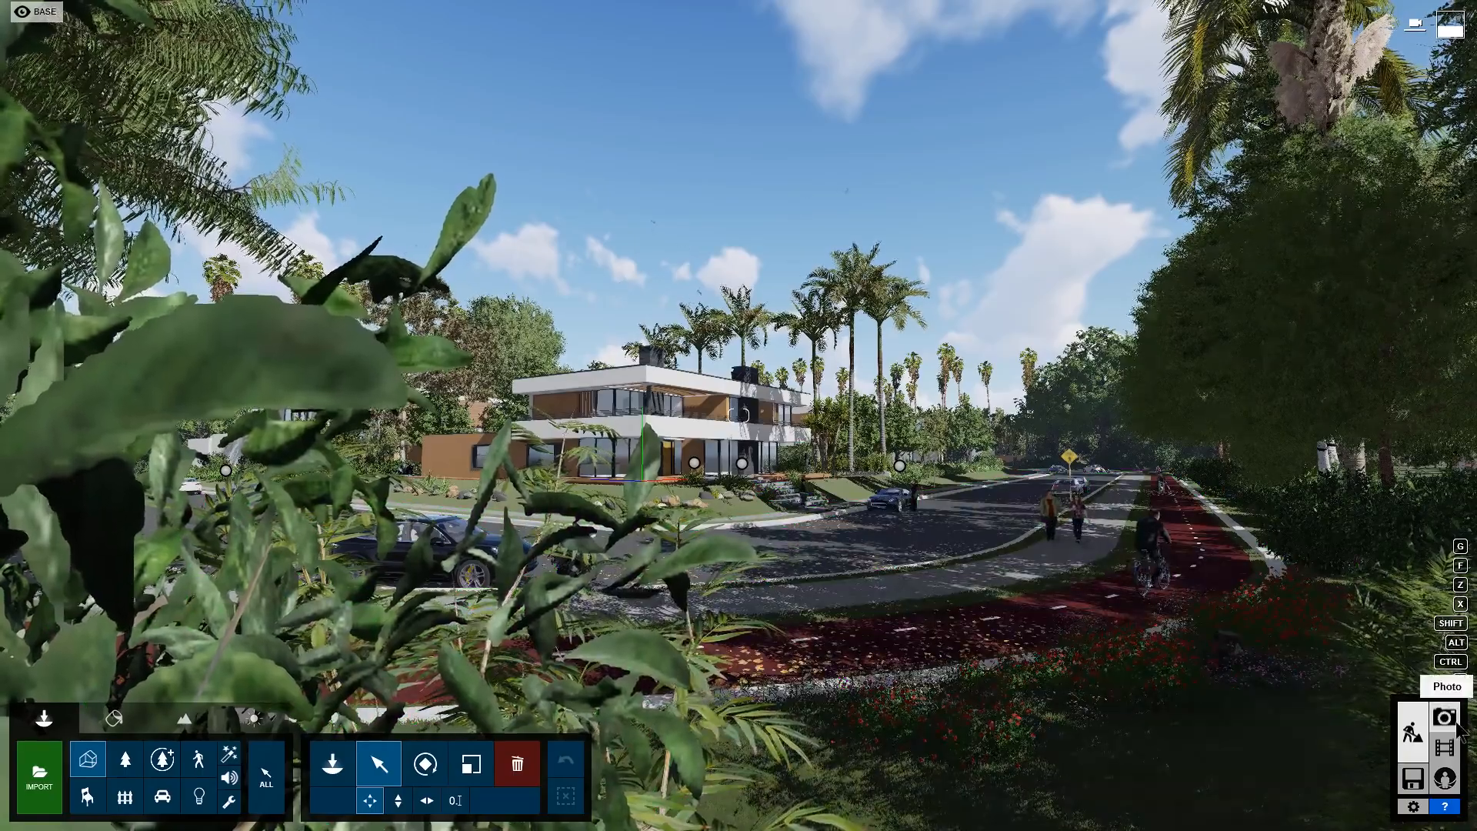
pyautogui.click(1446, 719)
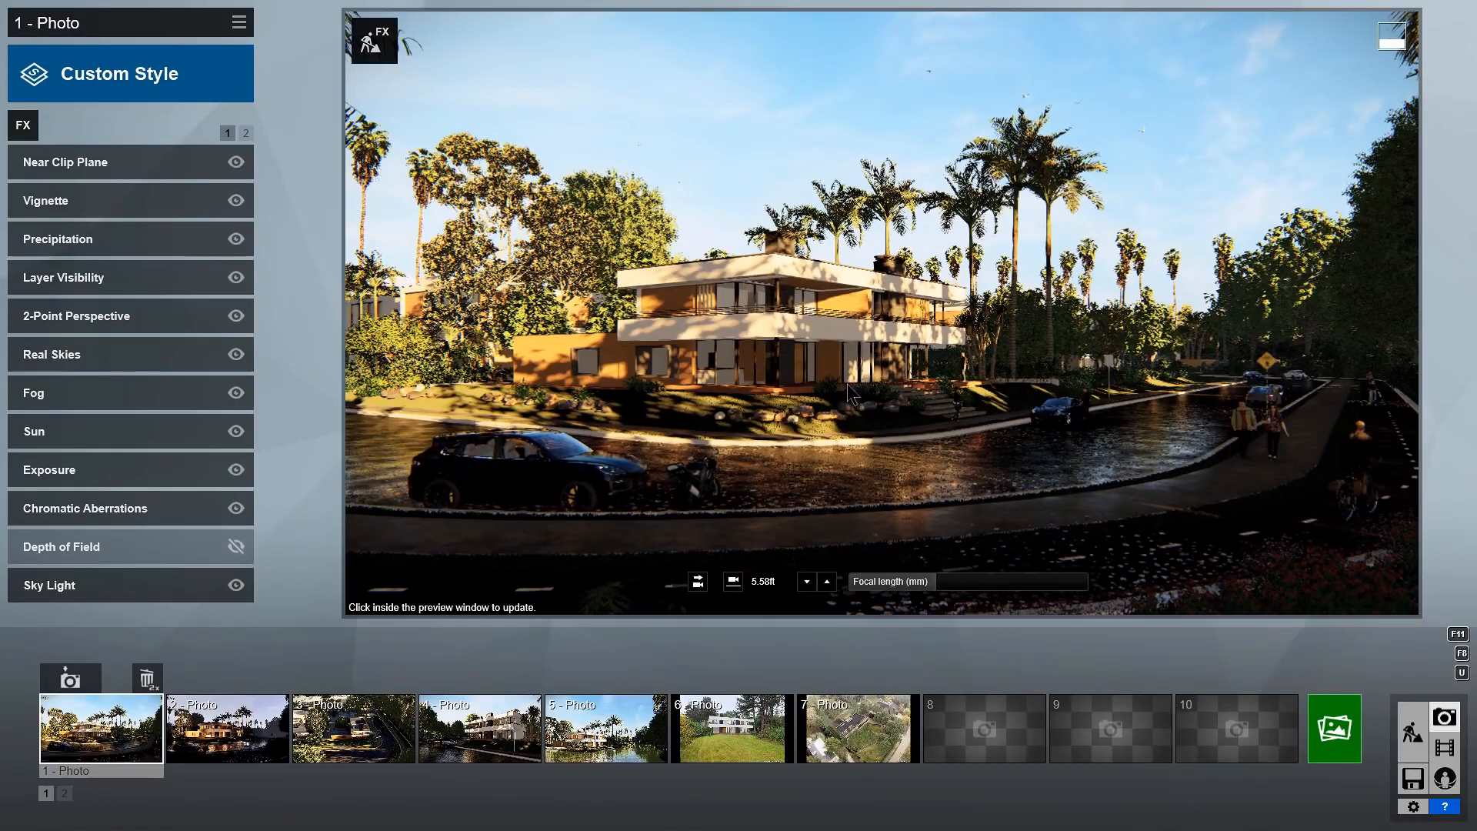
# - Reframe the camera closer to the villa from above the street corner, store the view in photo slot 8 and update its preview
pyautogui.press('w')
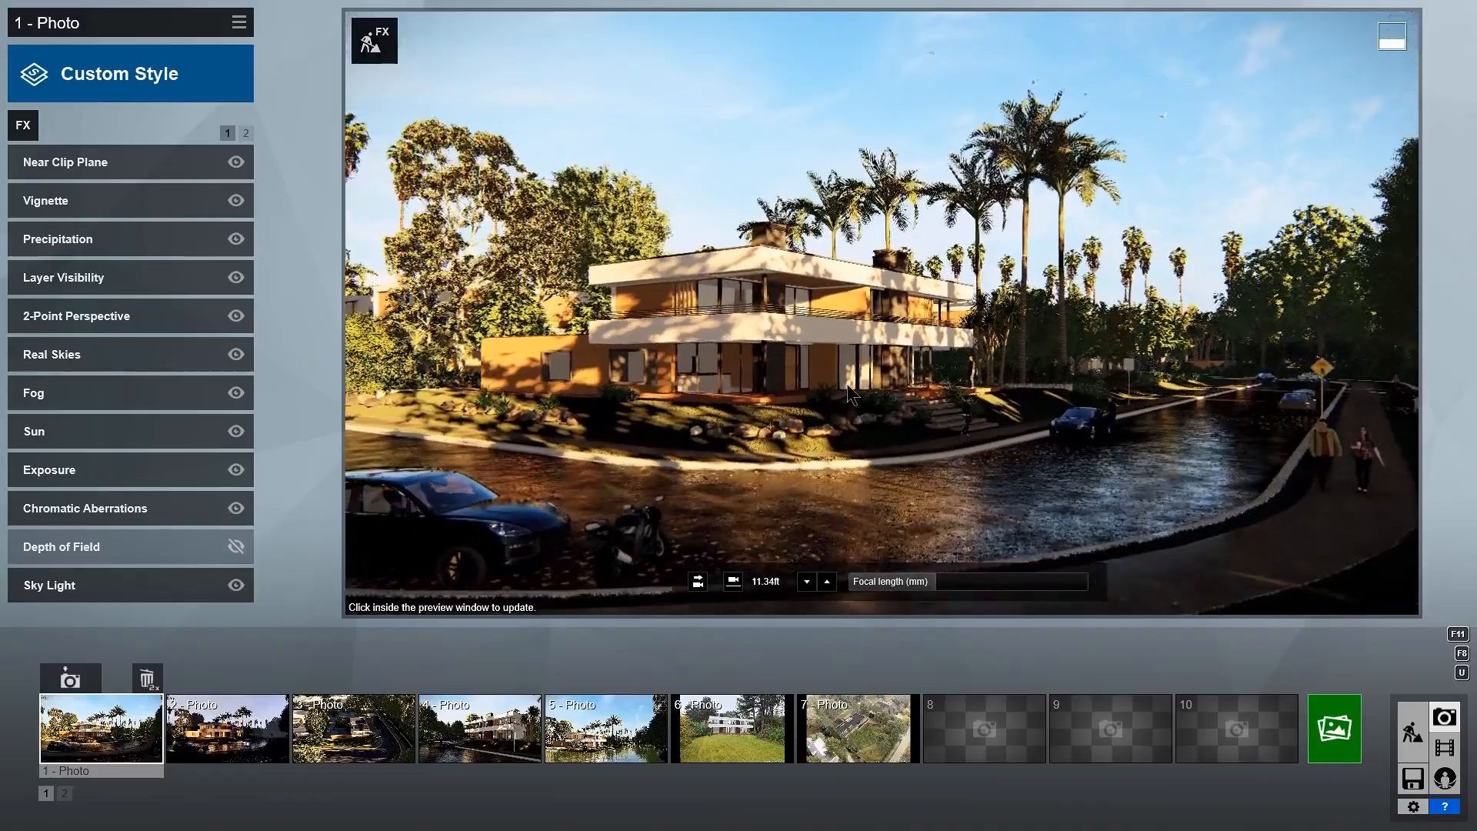
pyautogui.press('a')
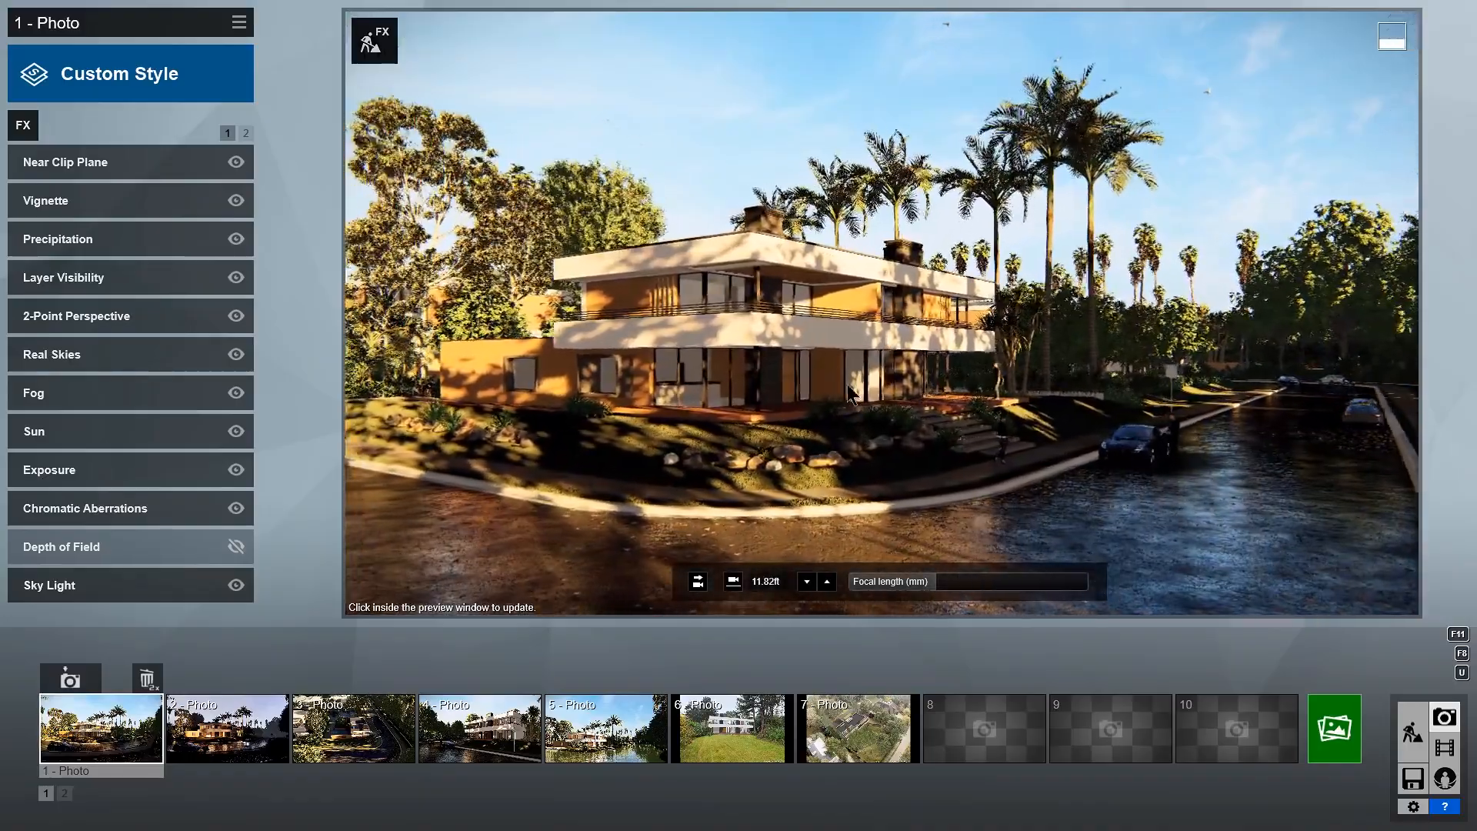
pyautogui.press('s')
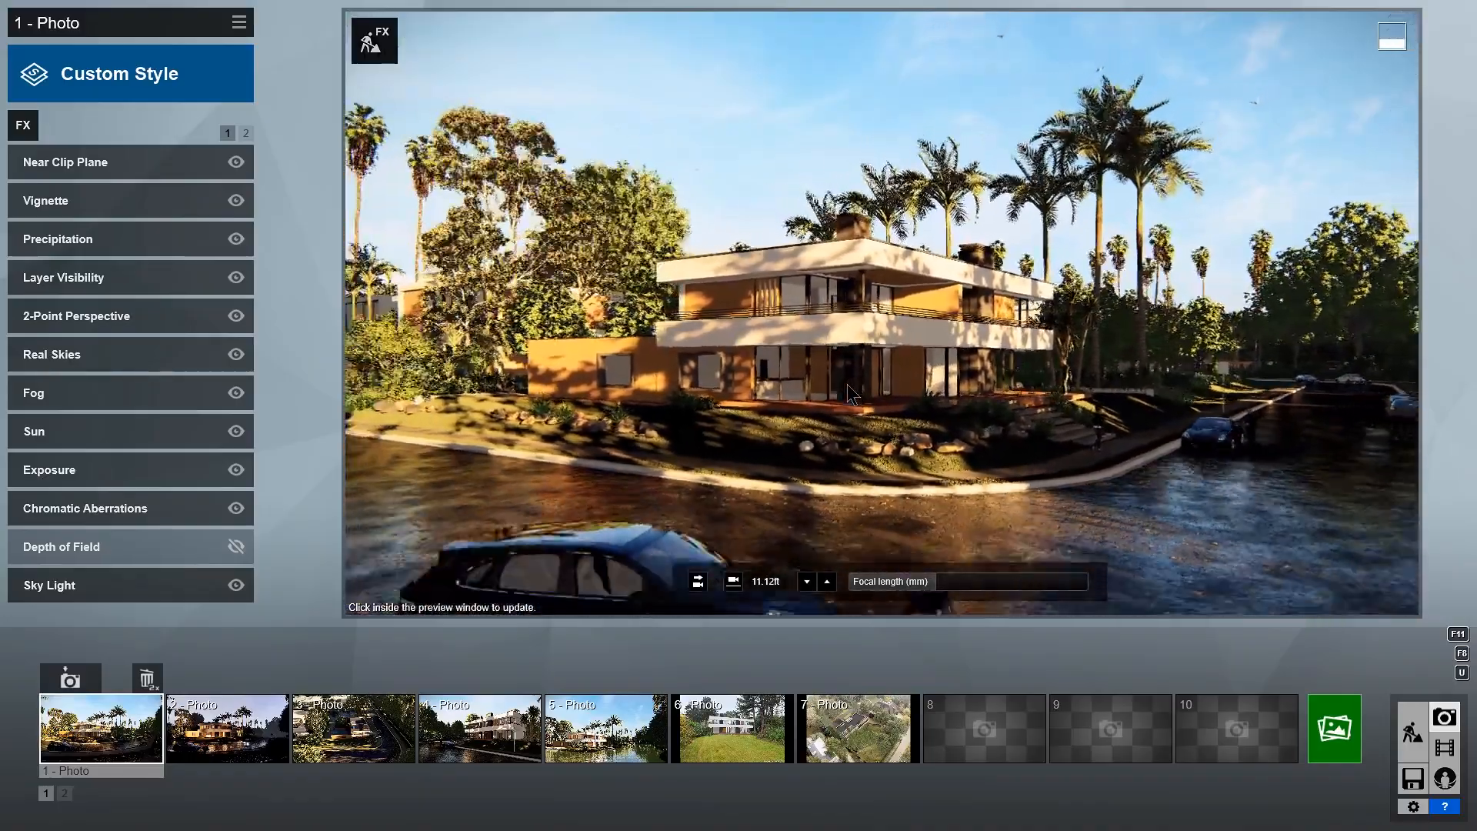
pyautogui.press('d')
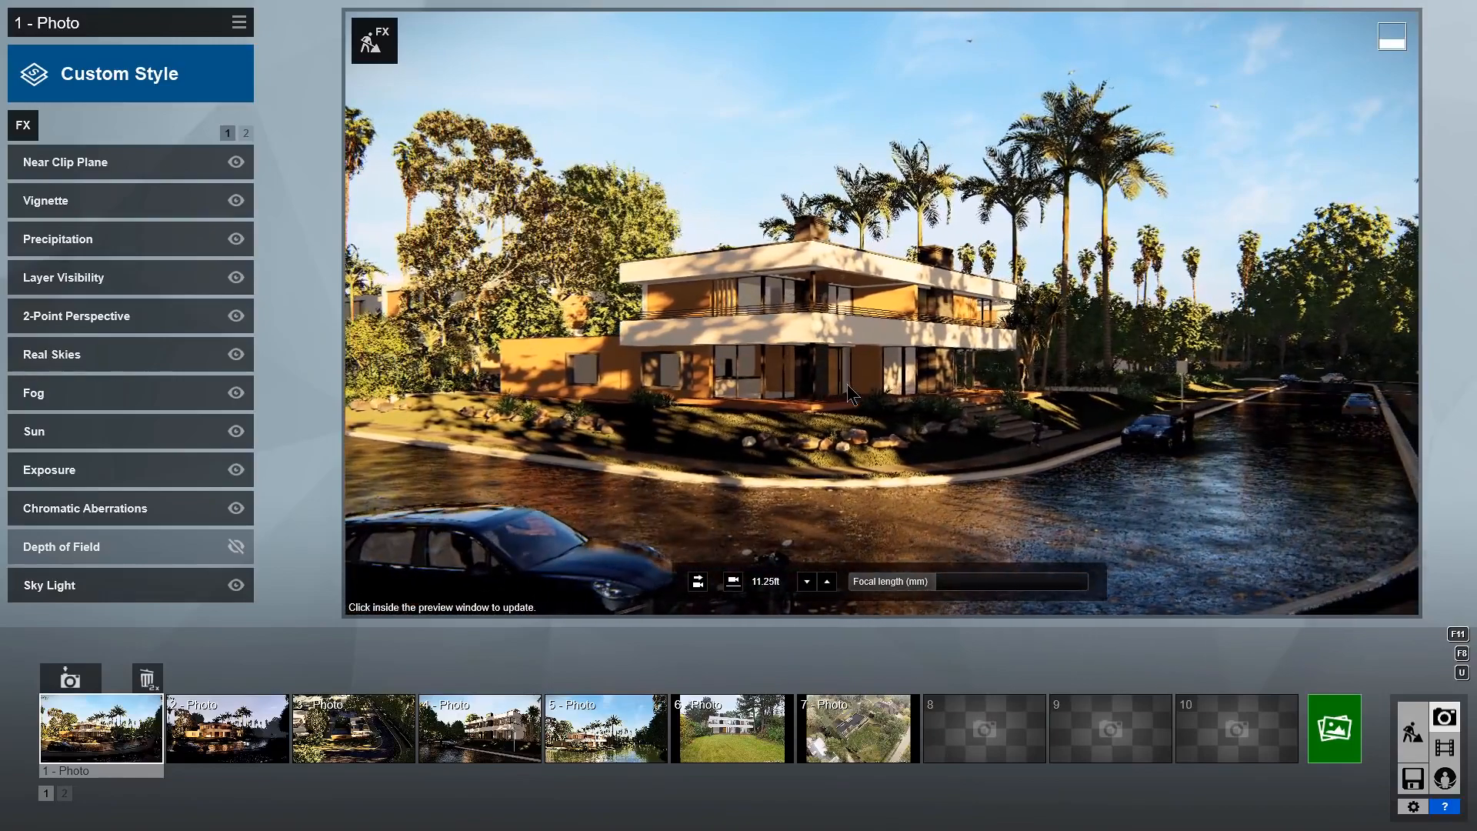
pyautogui.moveTo(971, 759)
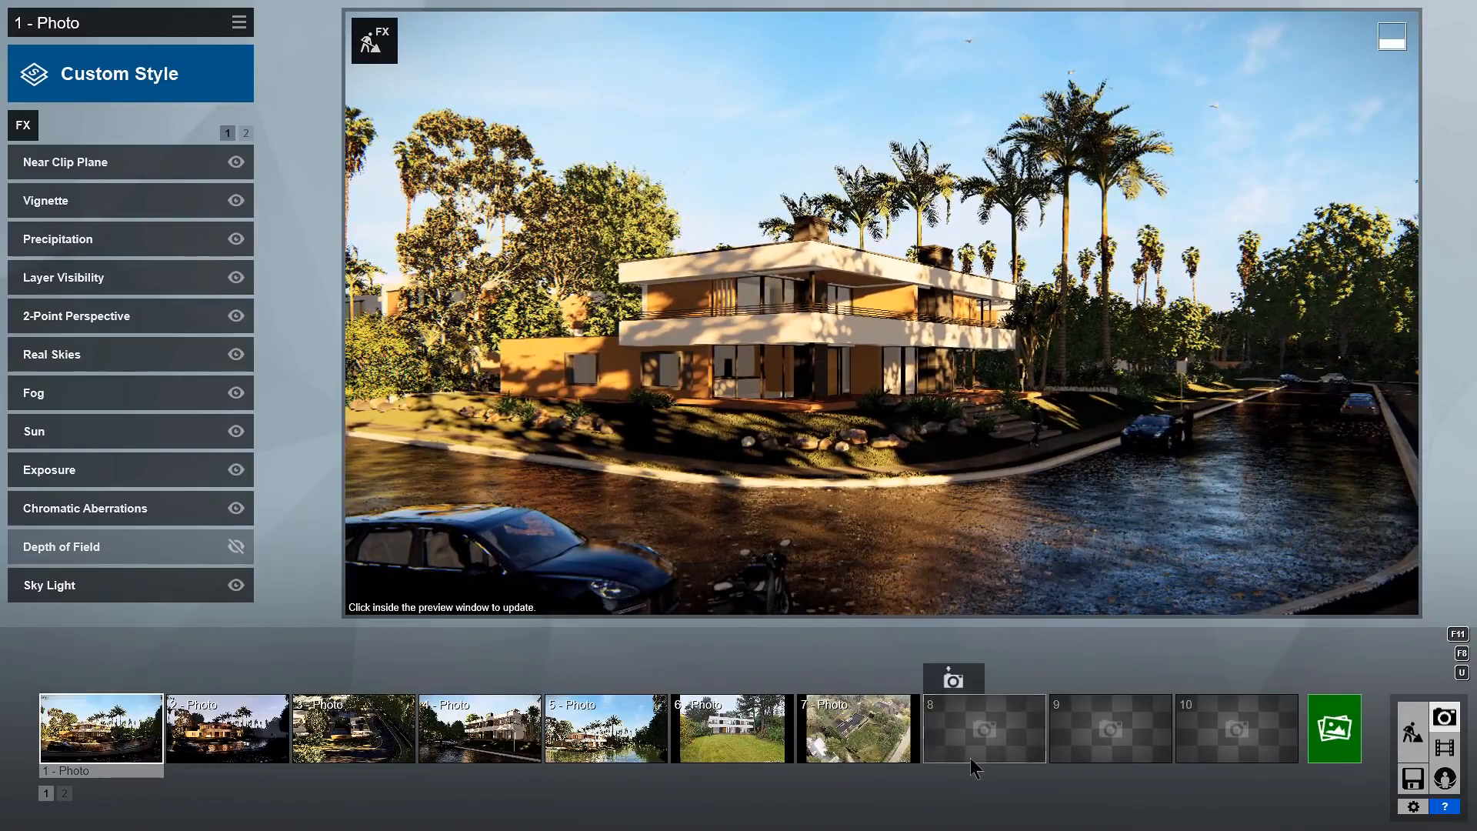
pyautogui.click(954, 681)
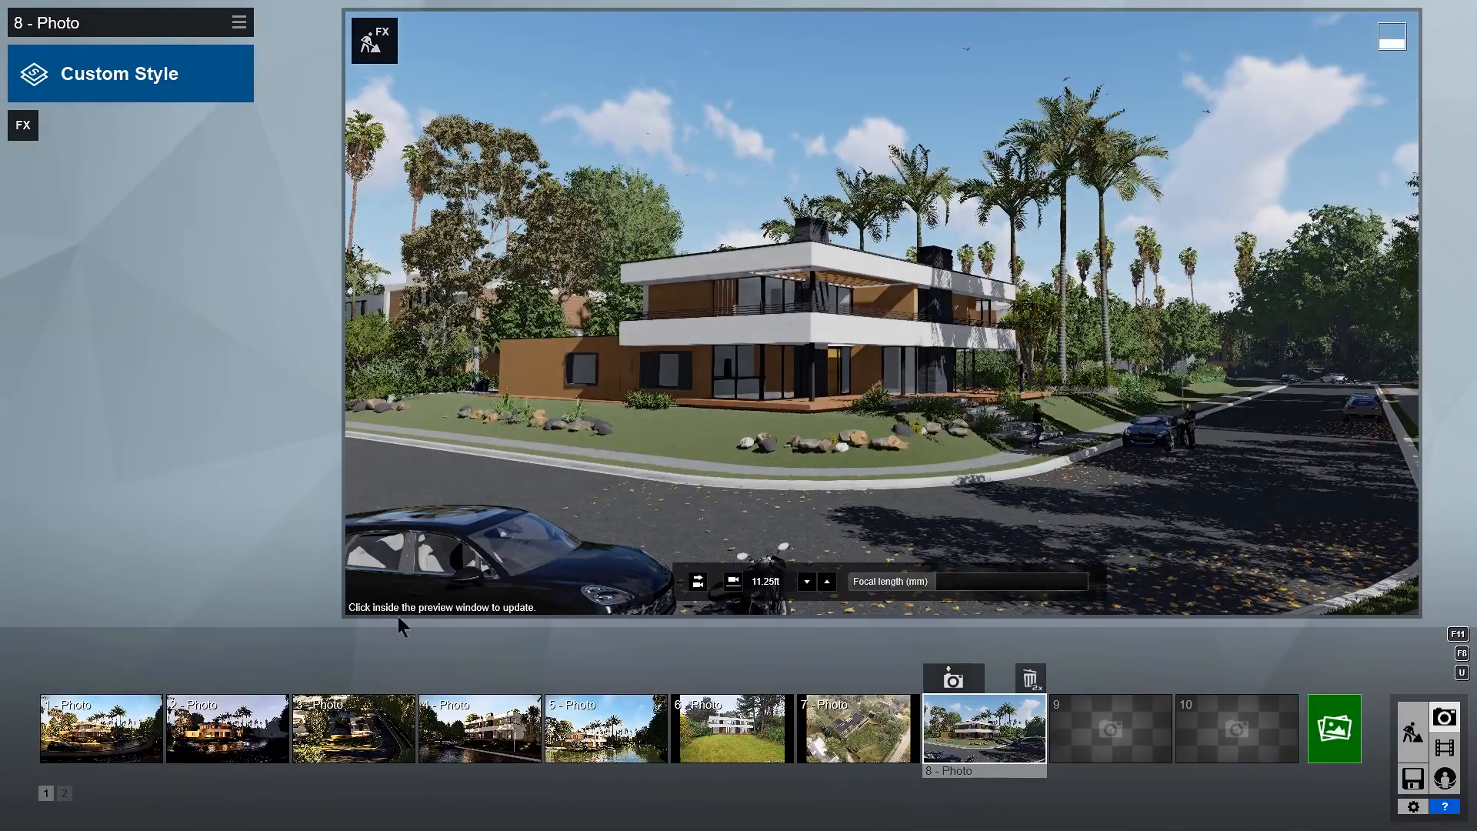
pyautogui.moveTo(84, 750)
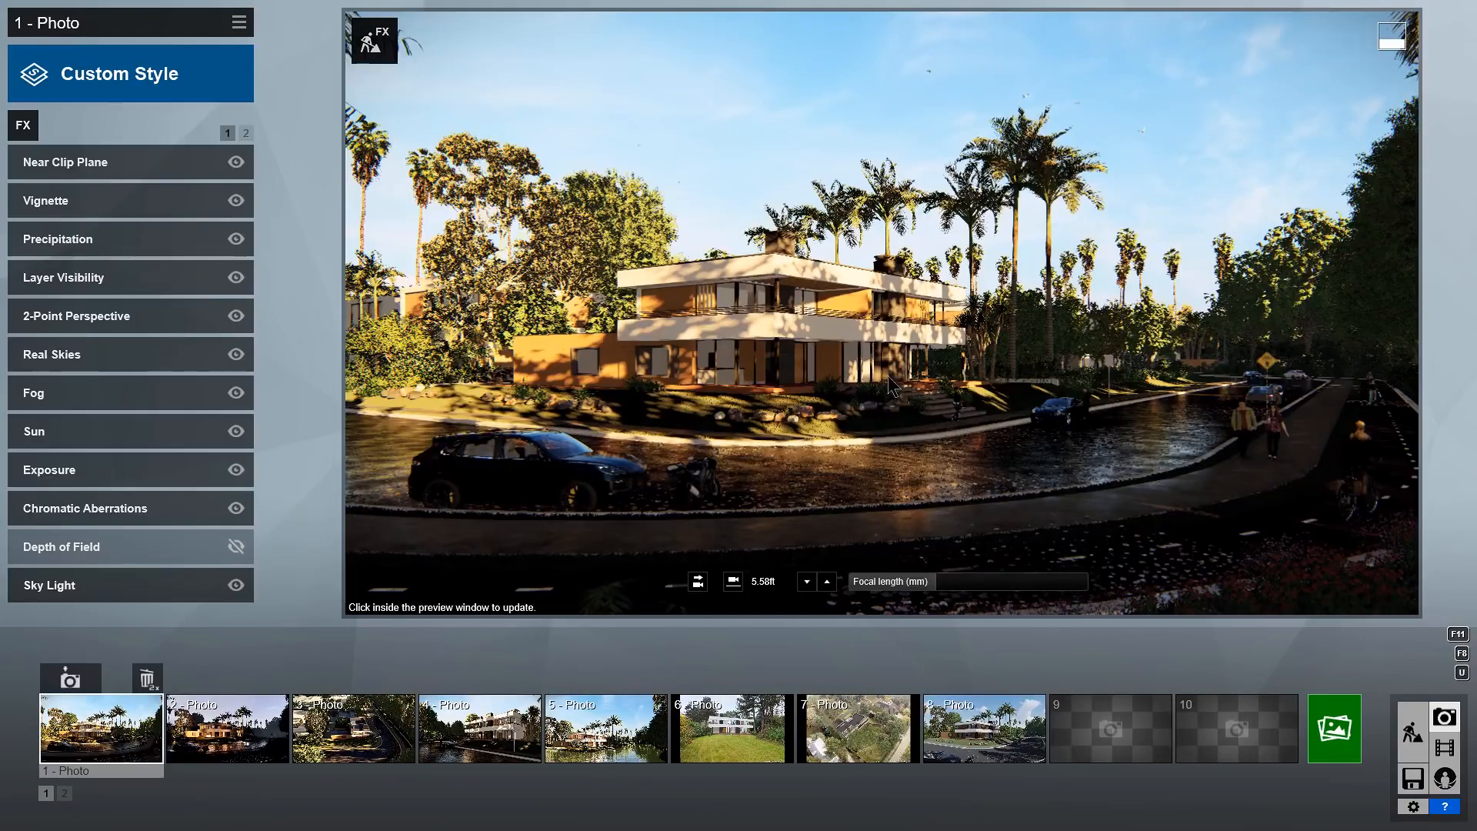
pyautogui.click(890, 383)
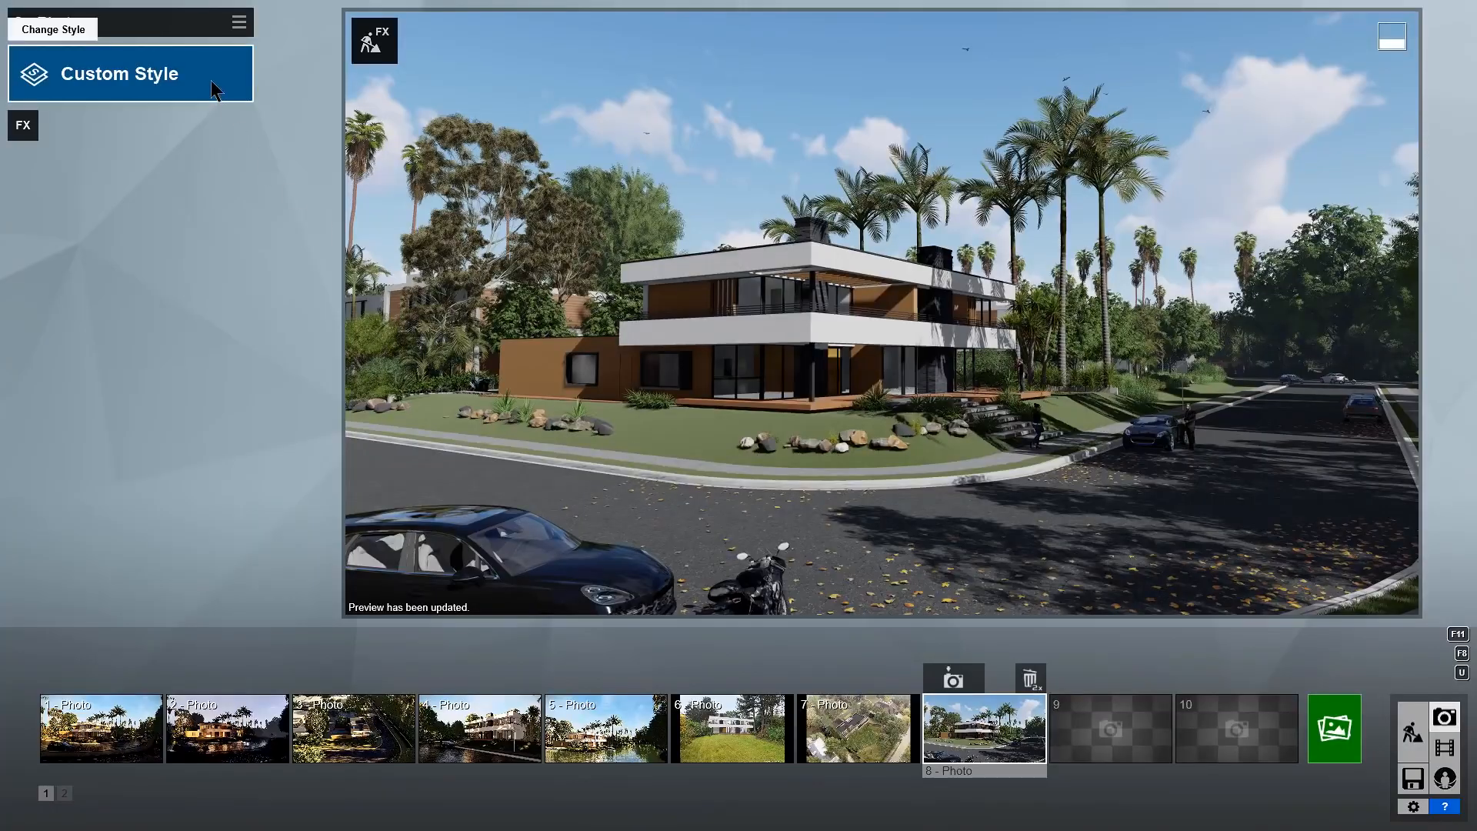
# - Apply the Realistic style to photo 8 and refresh the preview
pyautogui.click(215, 90)
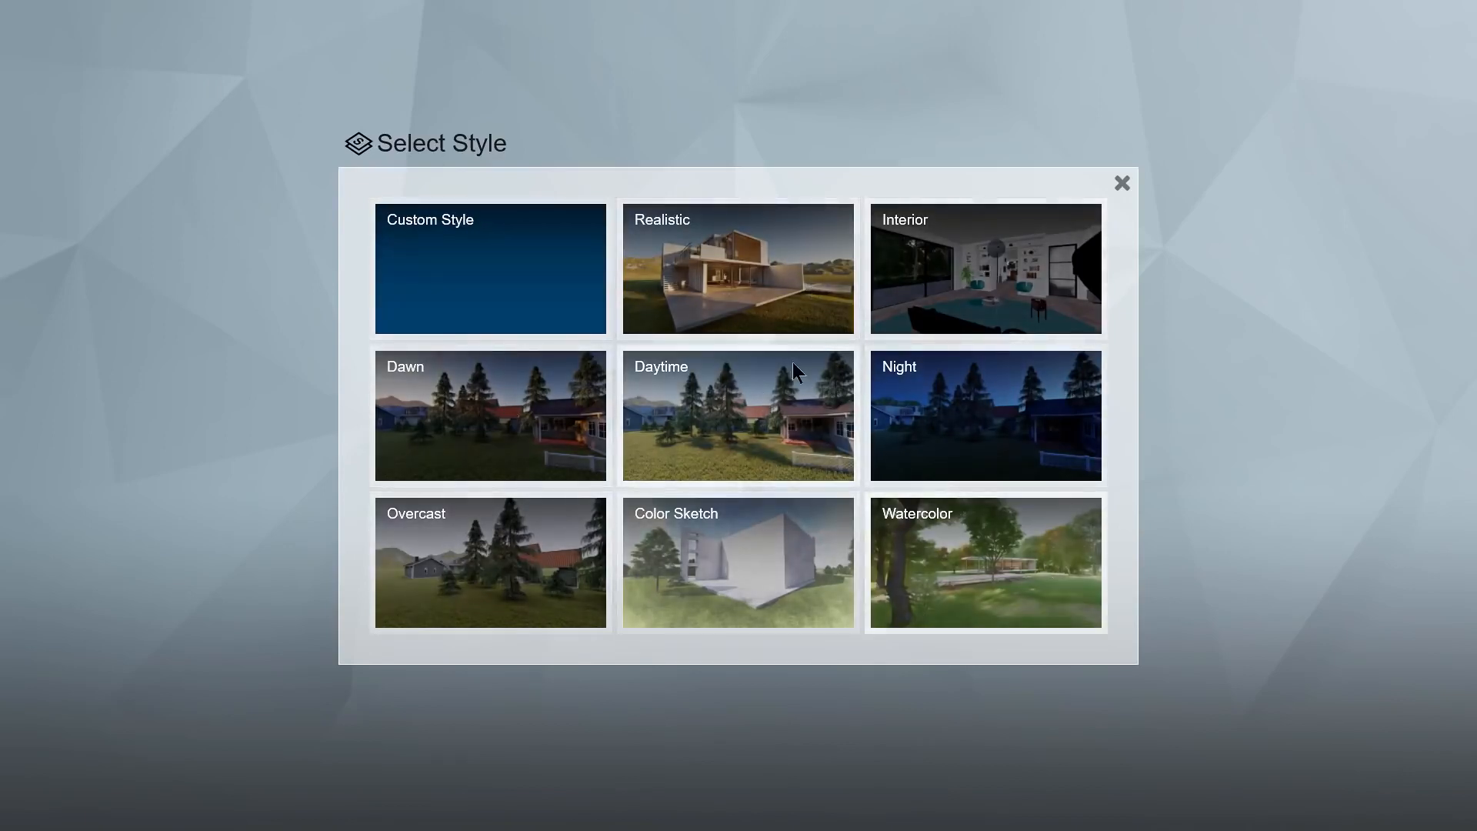
pyautogui.click(815, 302)
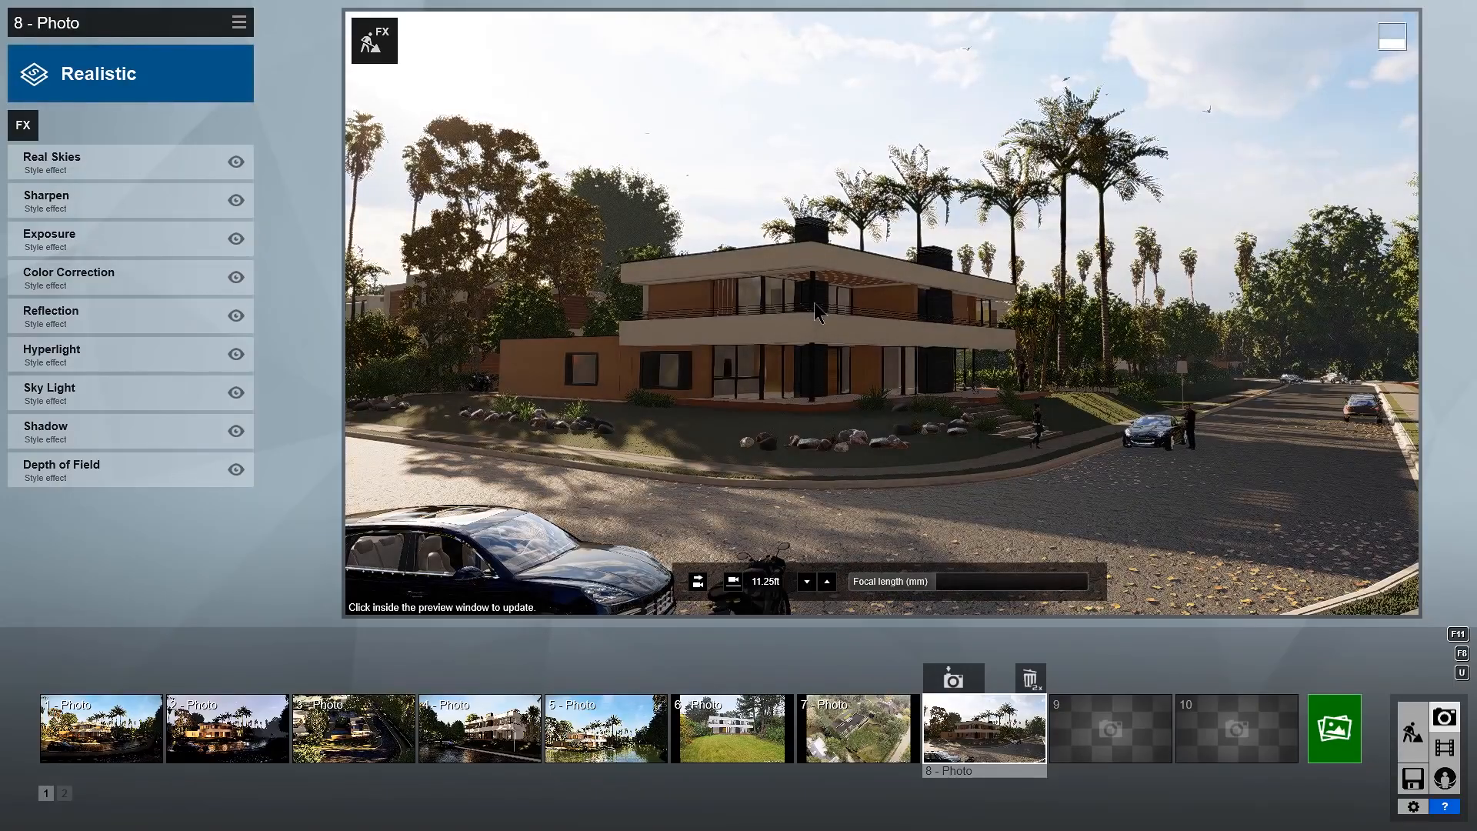
pyautogui.click(900, 511)
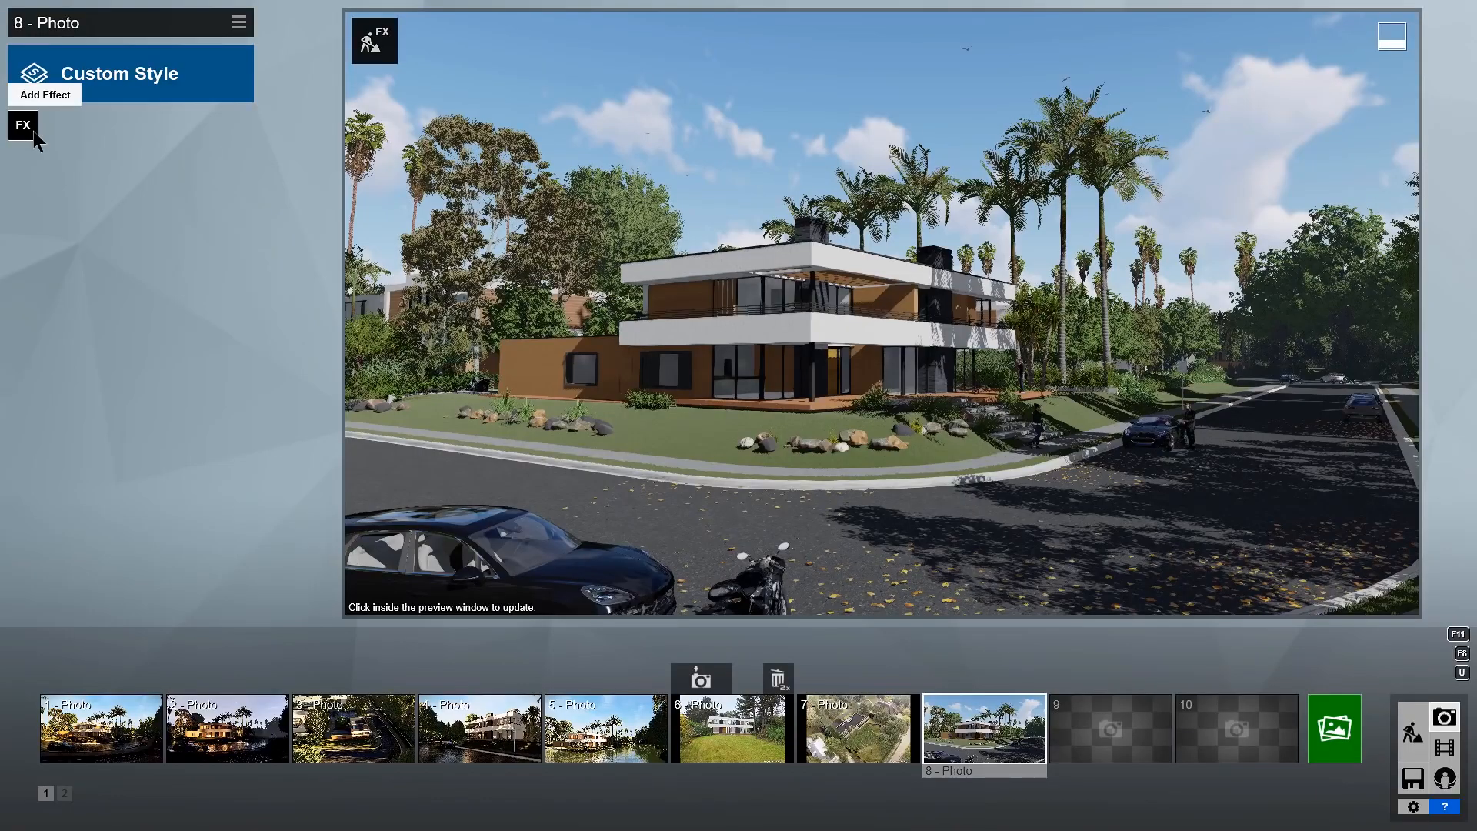
# - Browse the photo effect categories from Sun, Weather and Sky through Objects, Camera, Animation and both Artistic groups to Advanced
pyautogui.click(31, 127)
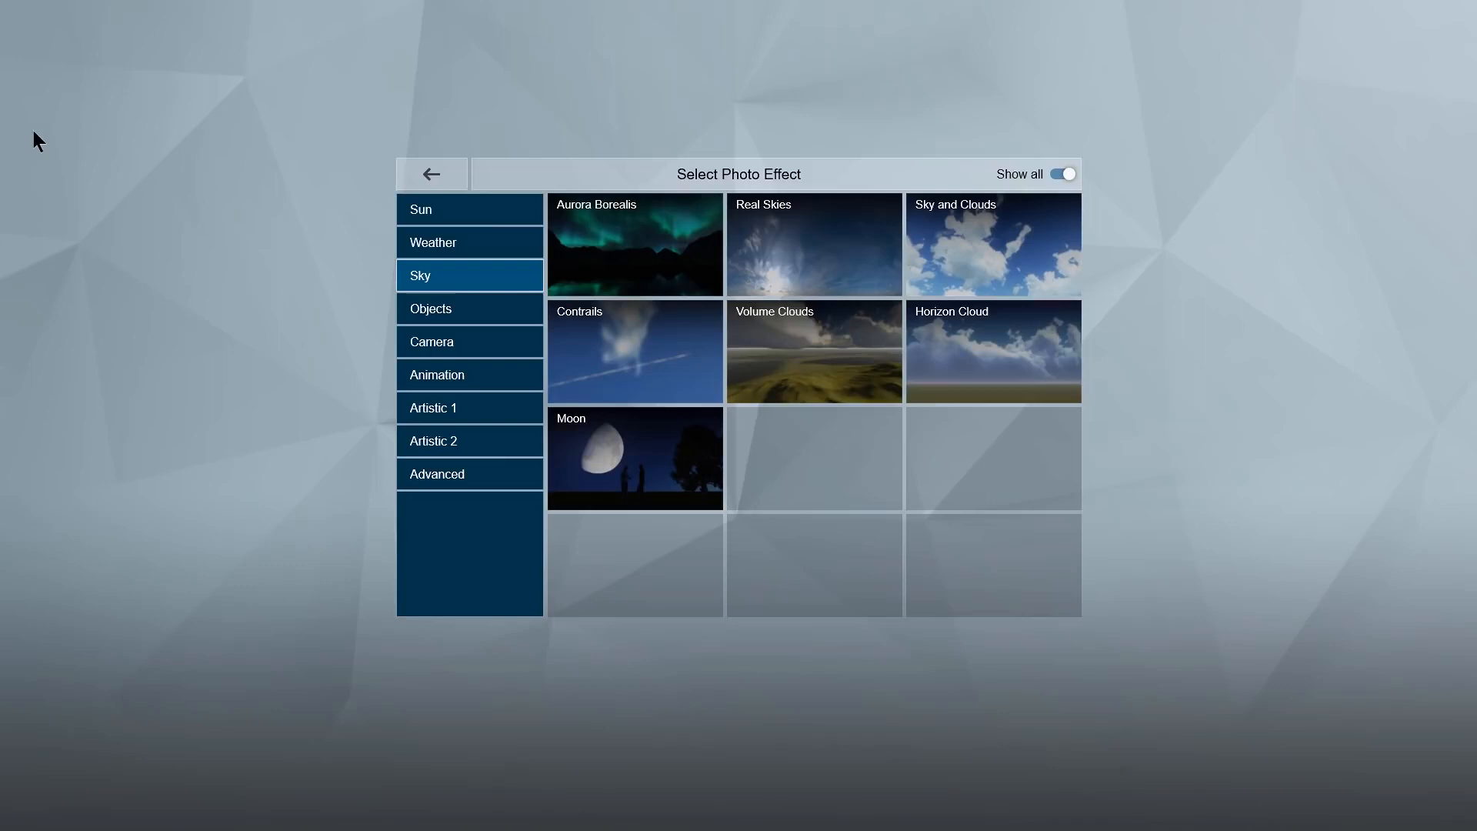
pyautogui.click(511, 208)
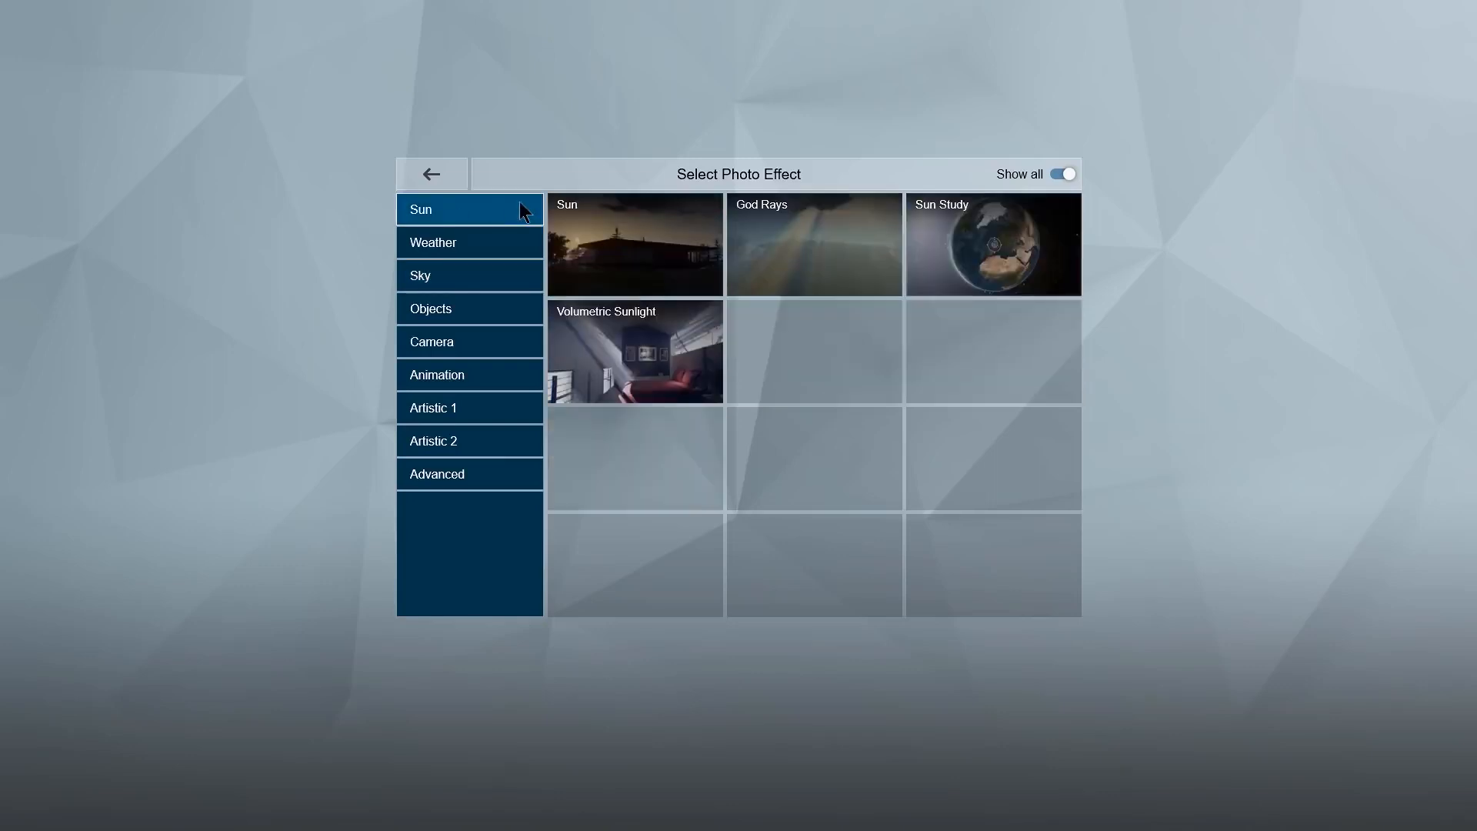
pyautogui.click(504, 242)
pyautogui.click(499, 284)
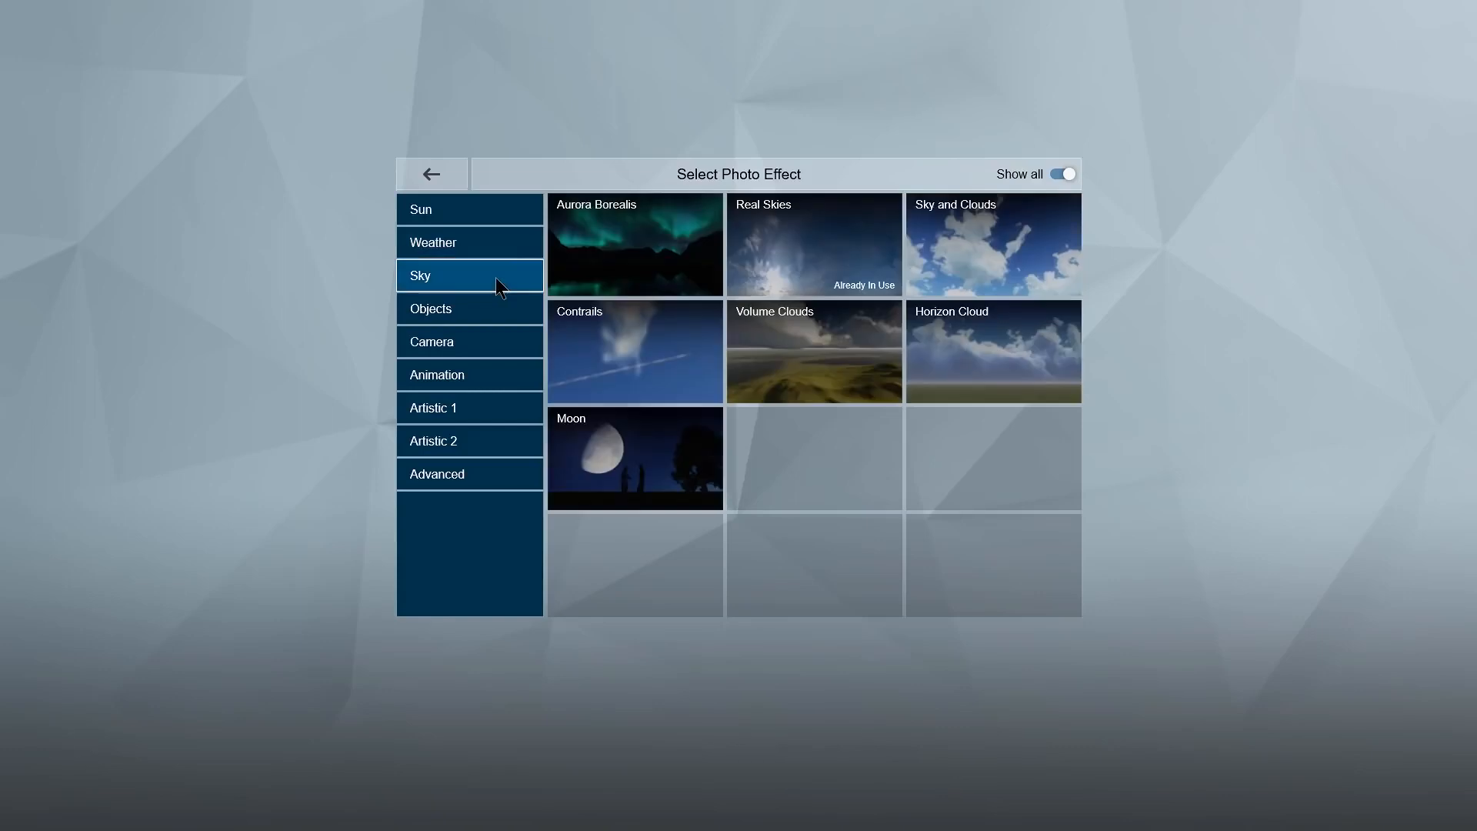
pyautogui.click(497, 303)
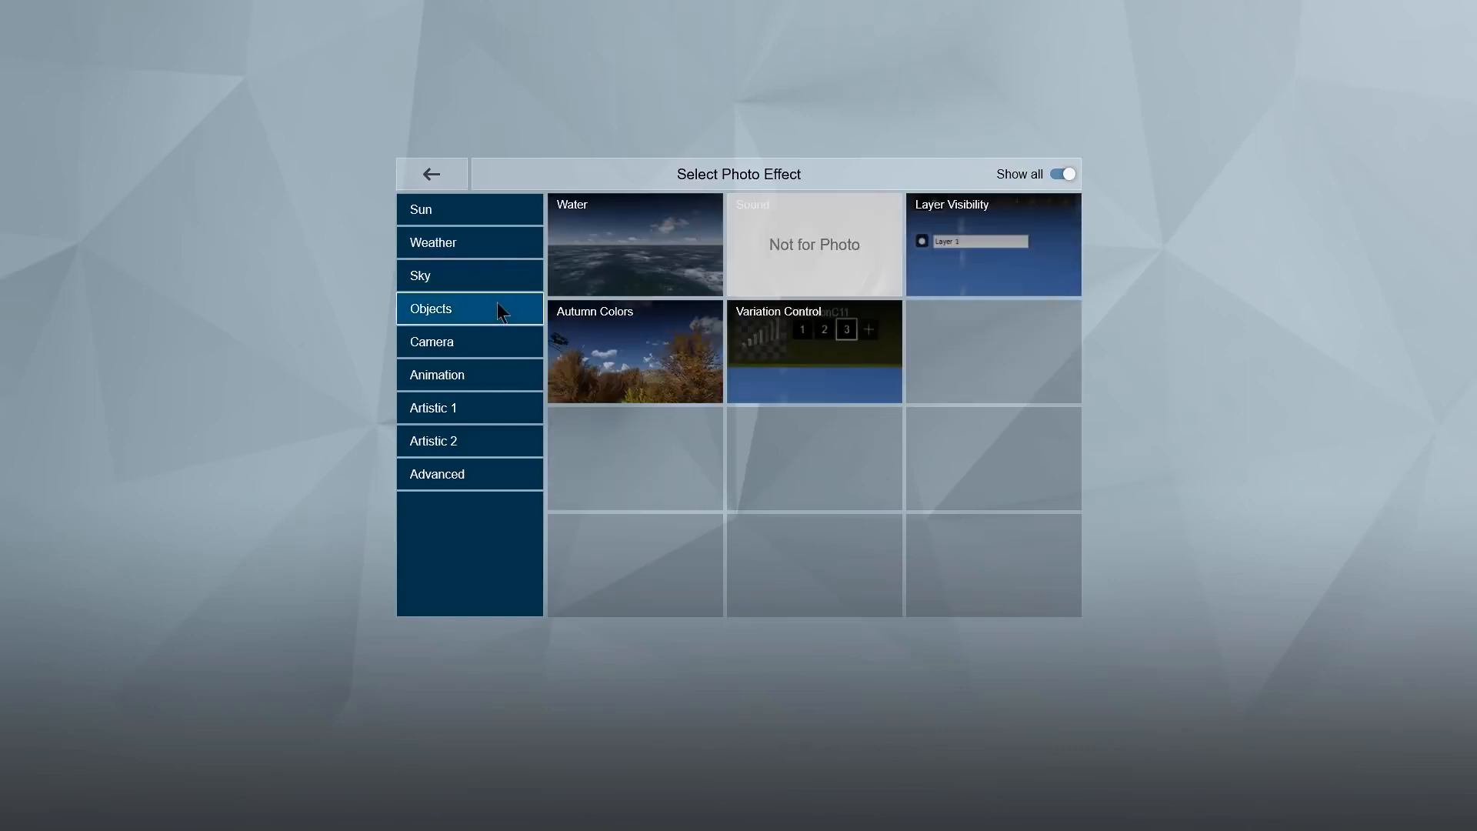
pyautogui.click(501, 357)
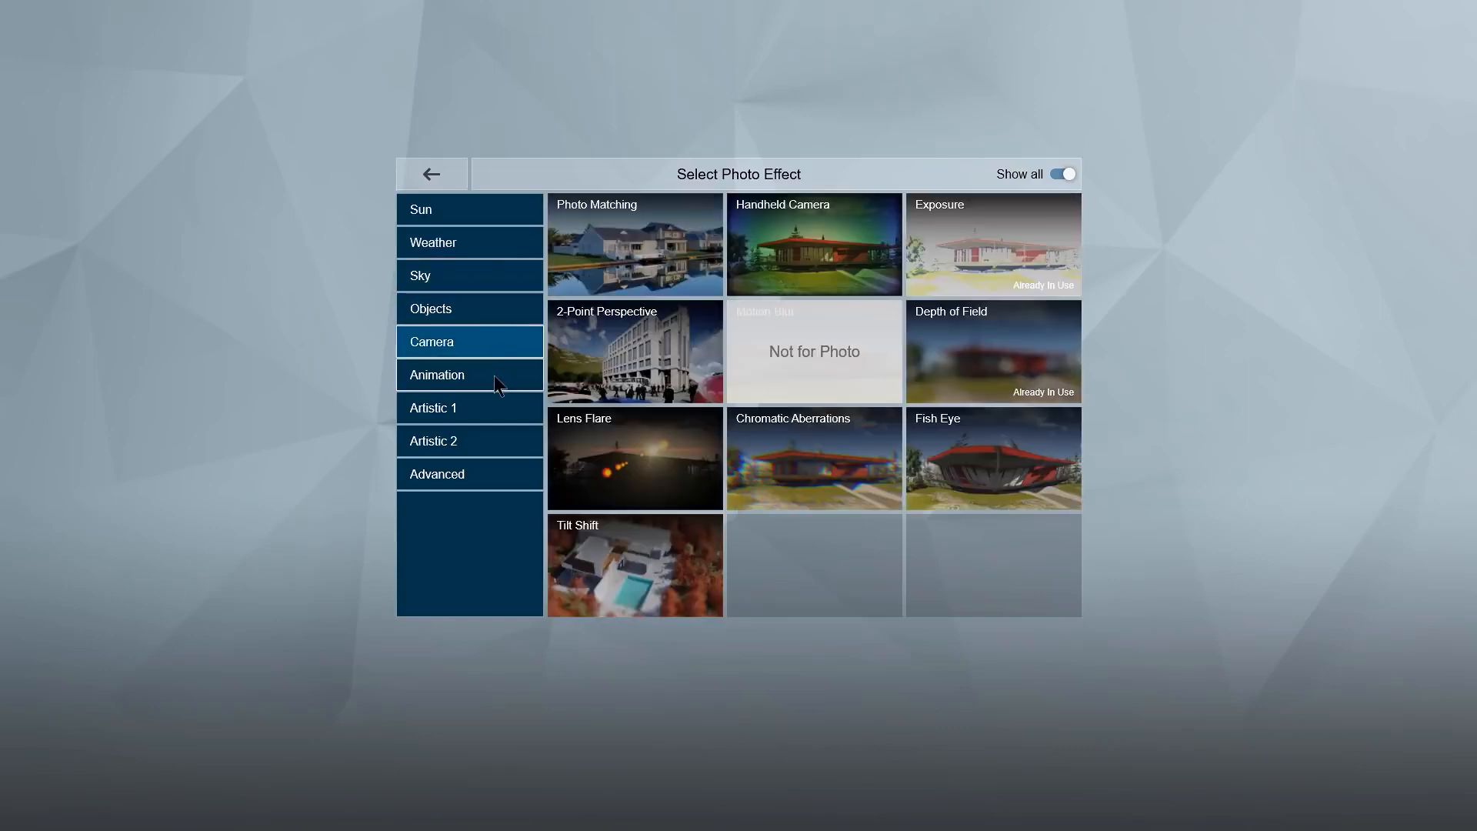
pyautogui.click(497, 380)
pyautogui.click(497, 414)
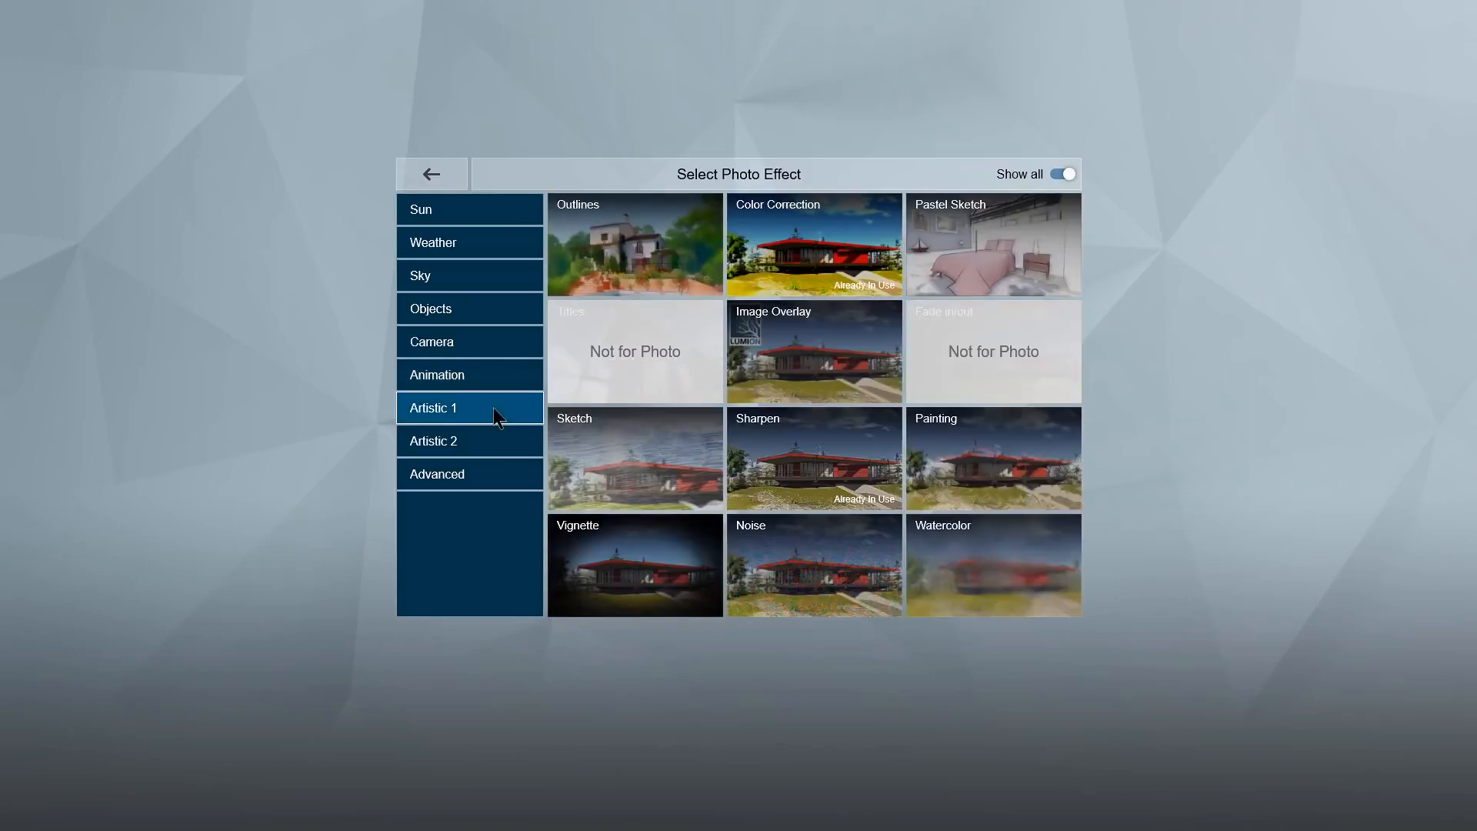
pyautogui.click(495, 445)
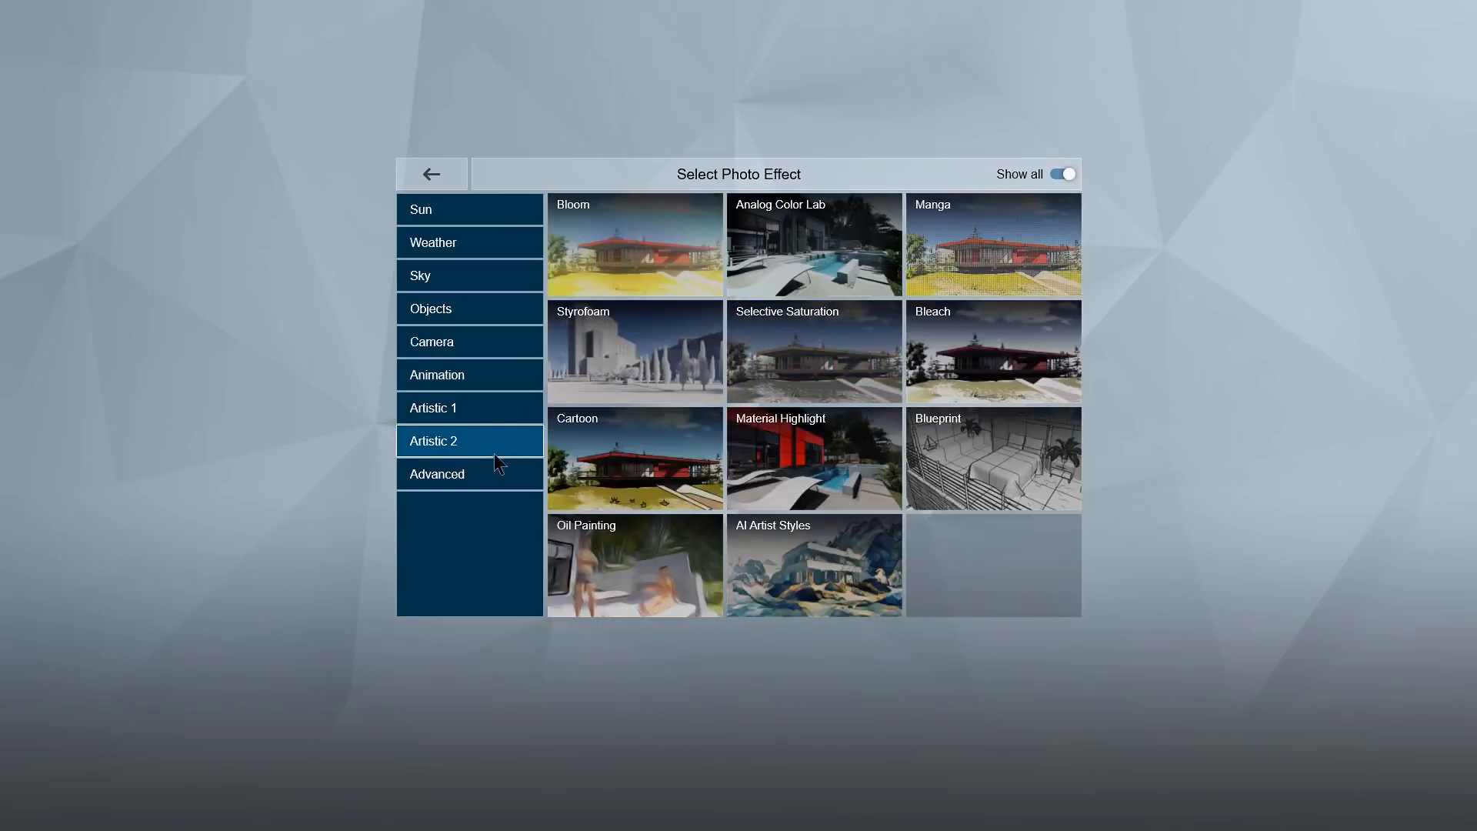
pyautogui.click(492, 480)
# - Add the Real Skies effect to photo 8 and turn on soft shadows and fine detail shadows in its Shadow effect
pyautogui.click(477, 276)
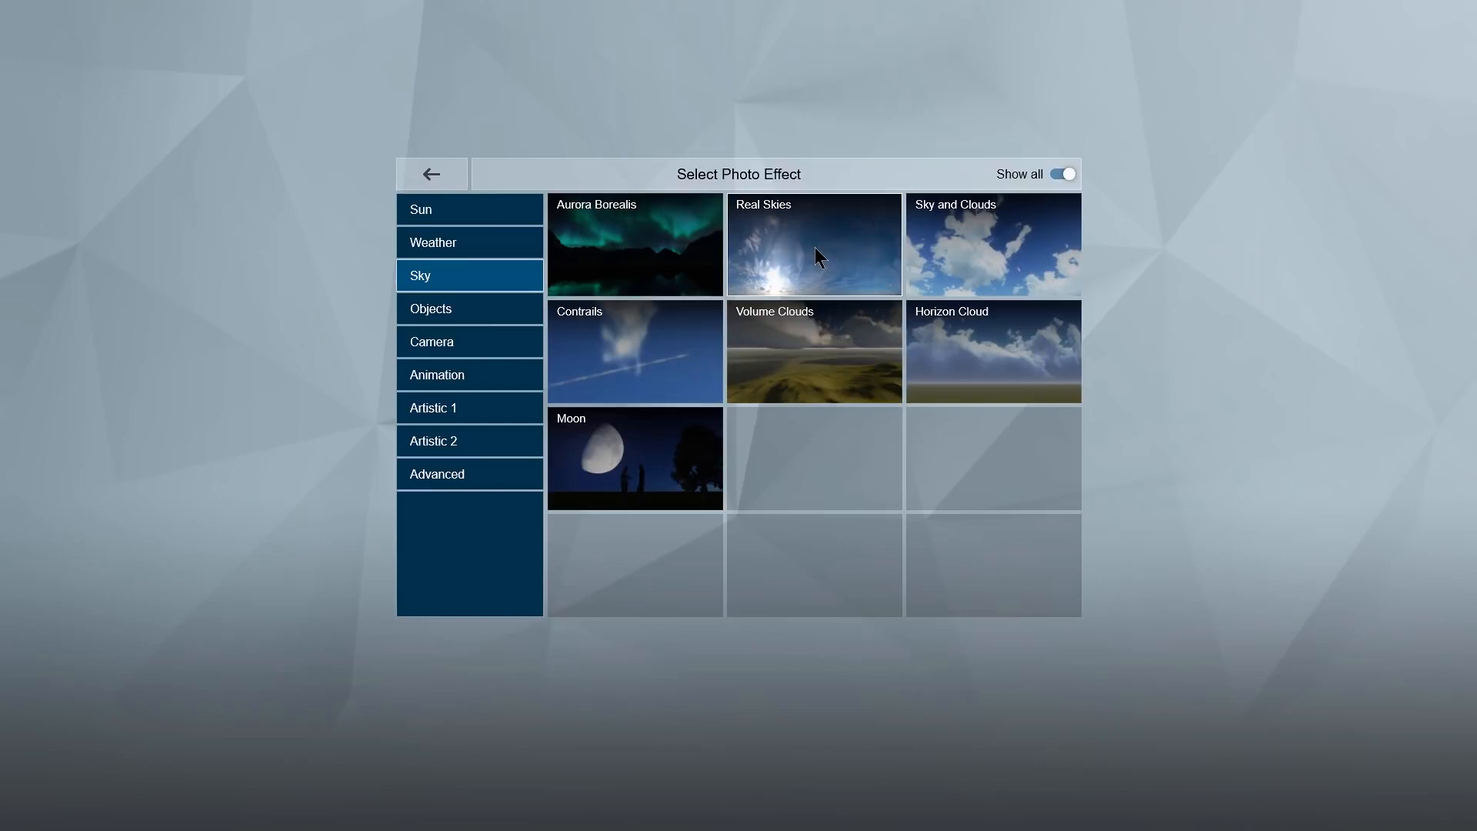
pyautogui.click(815, 247)
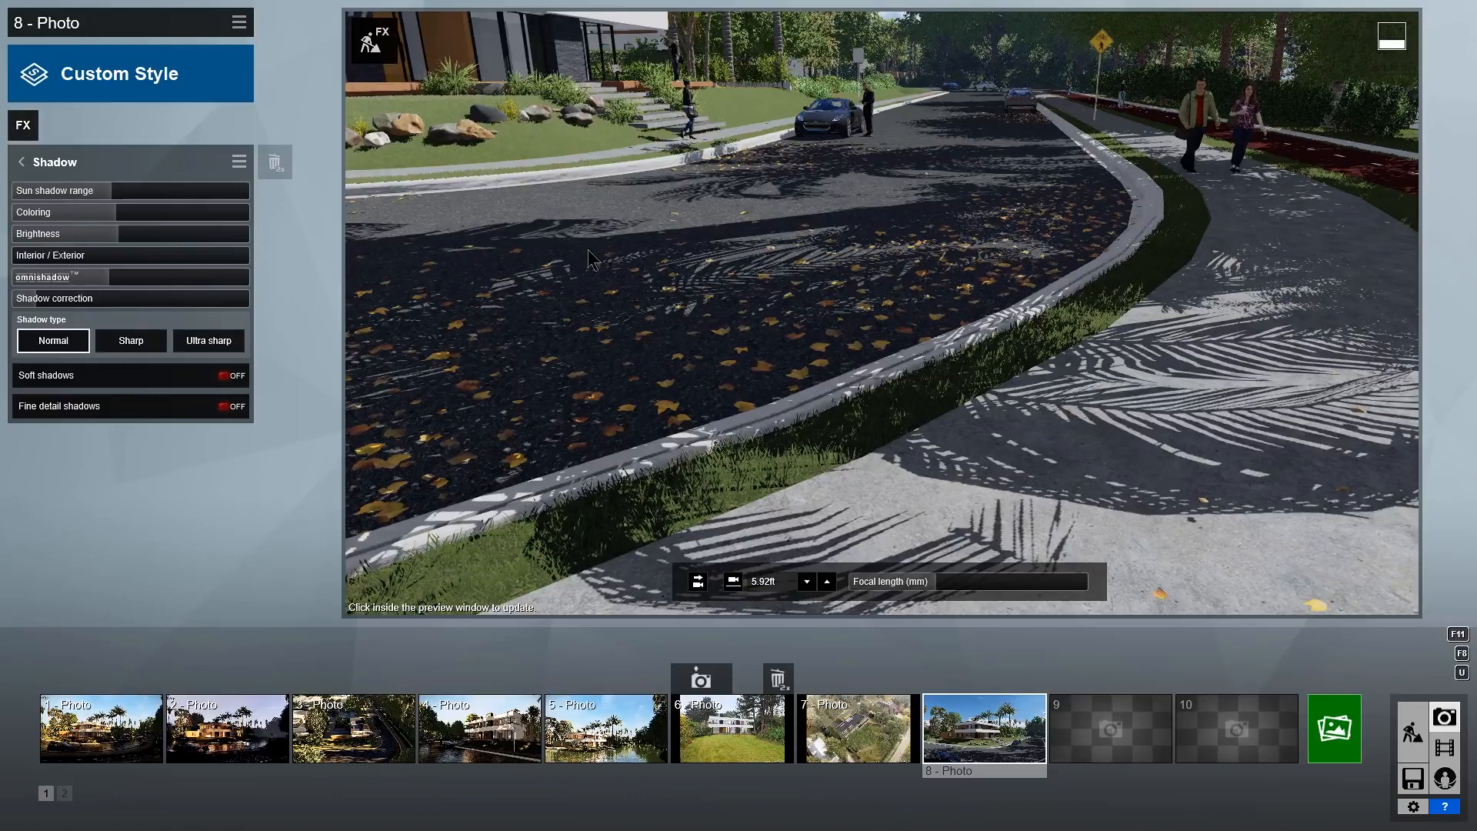
pyautogui.click(233, 378)
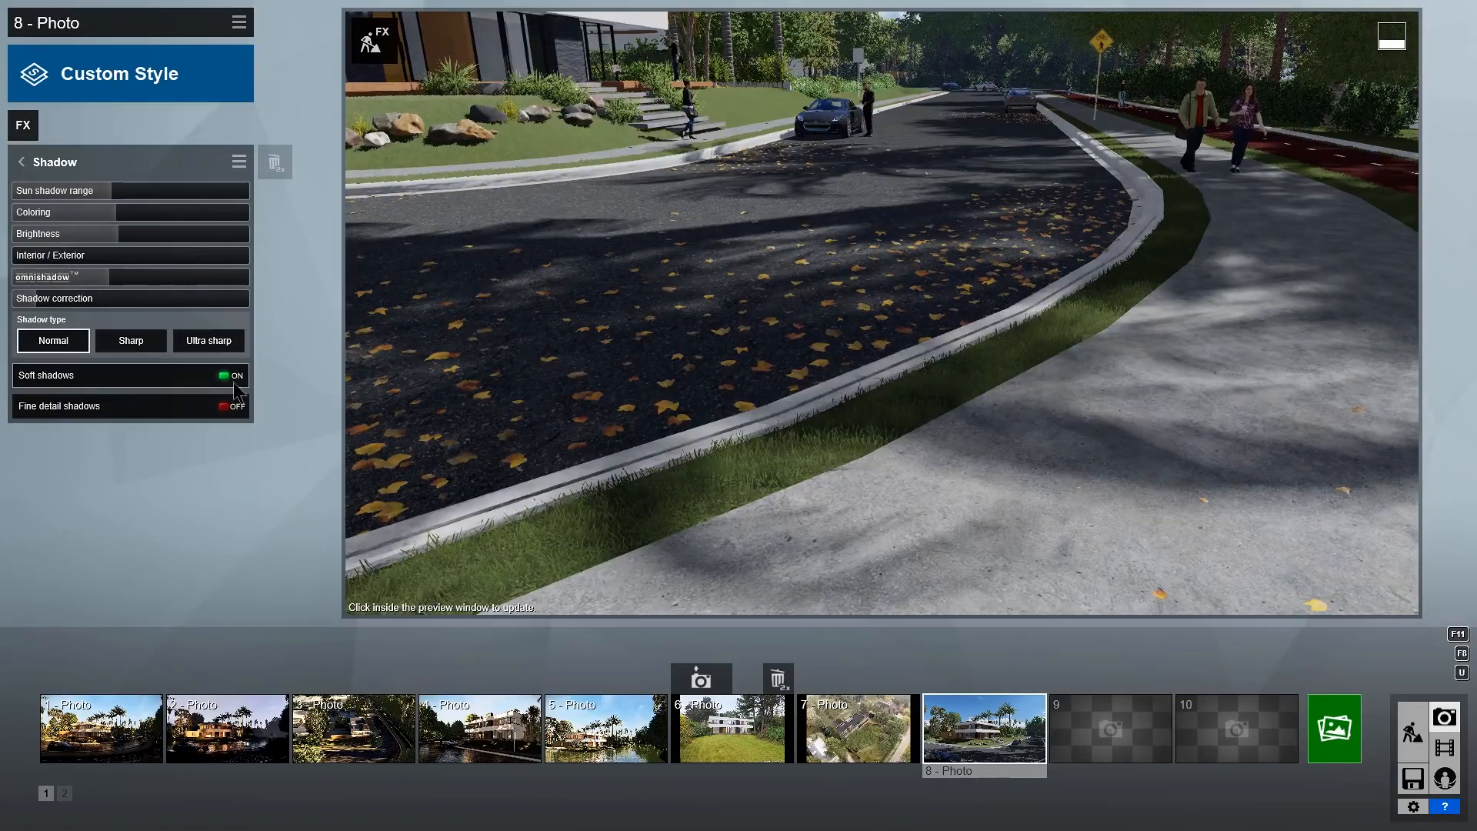
pyautogui.click(233, 408)
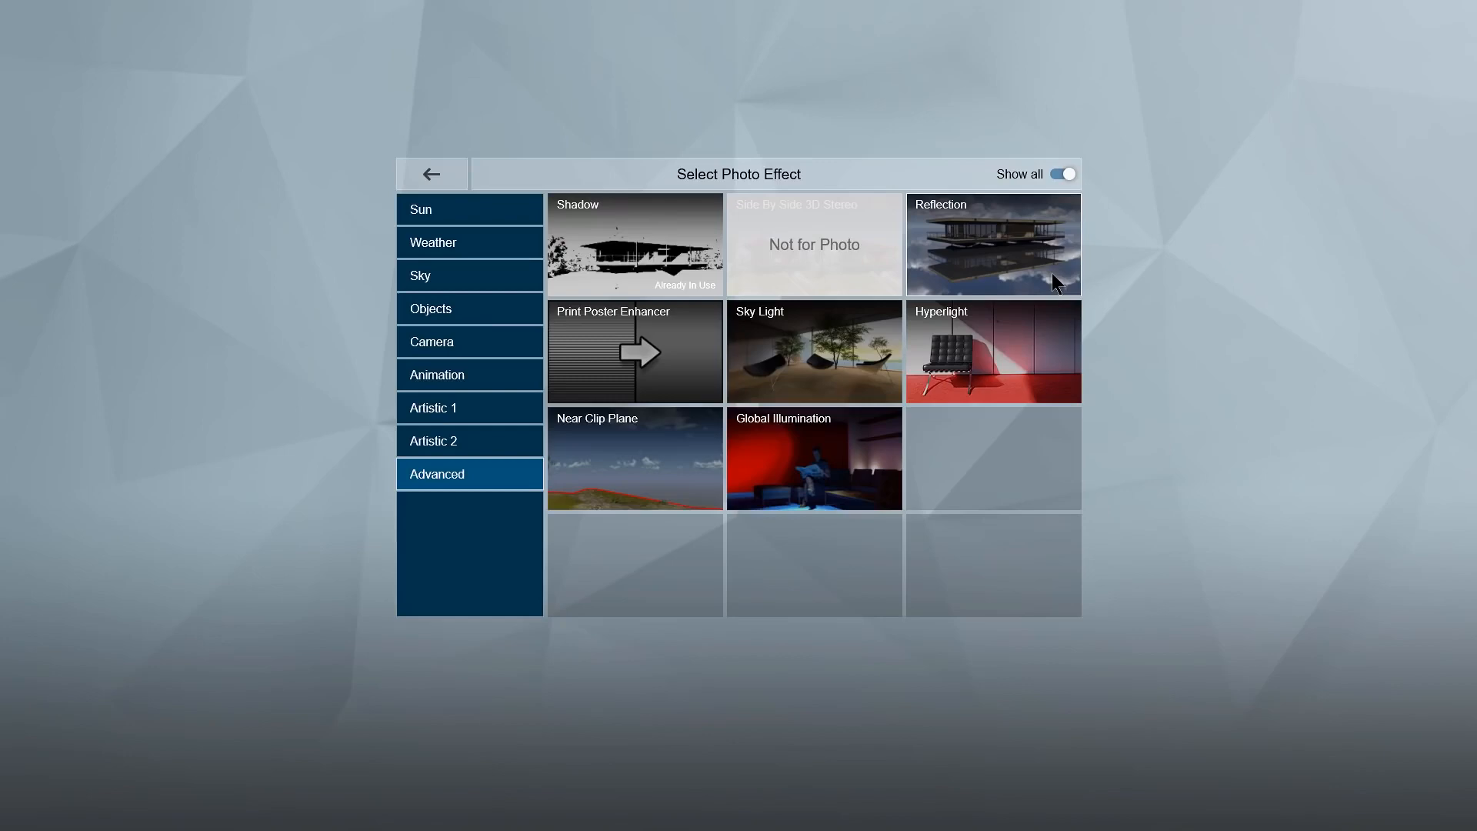
# - Add the Reflection effect with Speedray reflections on, and set reflection planes on two adjoining villa facades and the street in front
pyautogui.click(1051, 275)
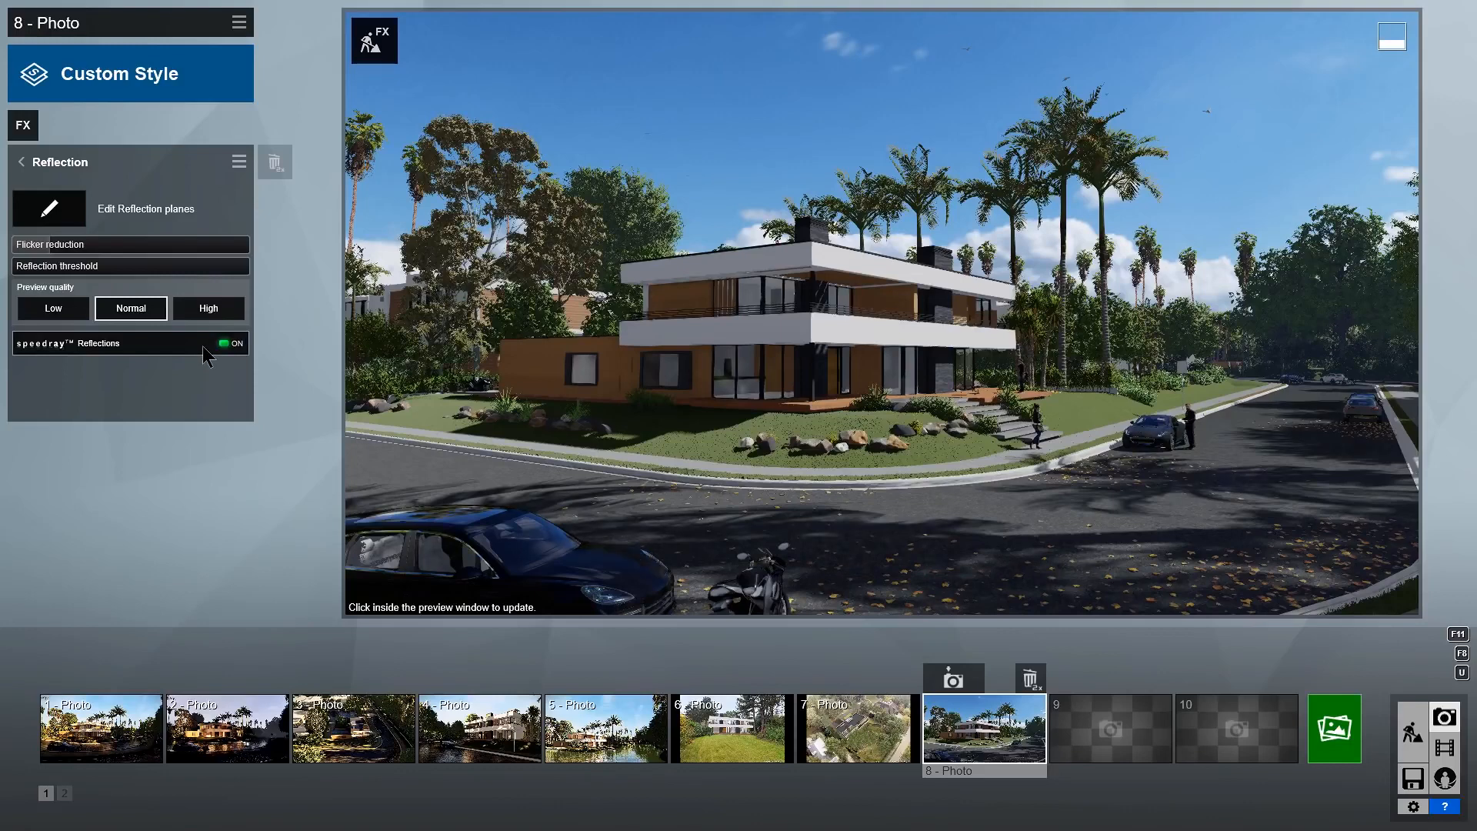
pyautogui.click(839, 538)
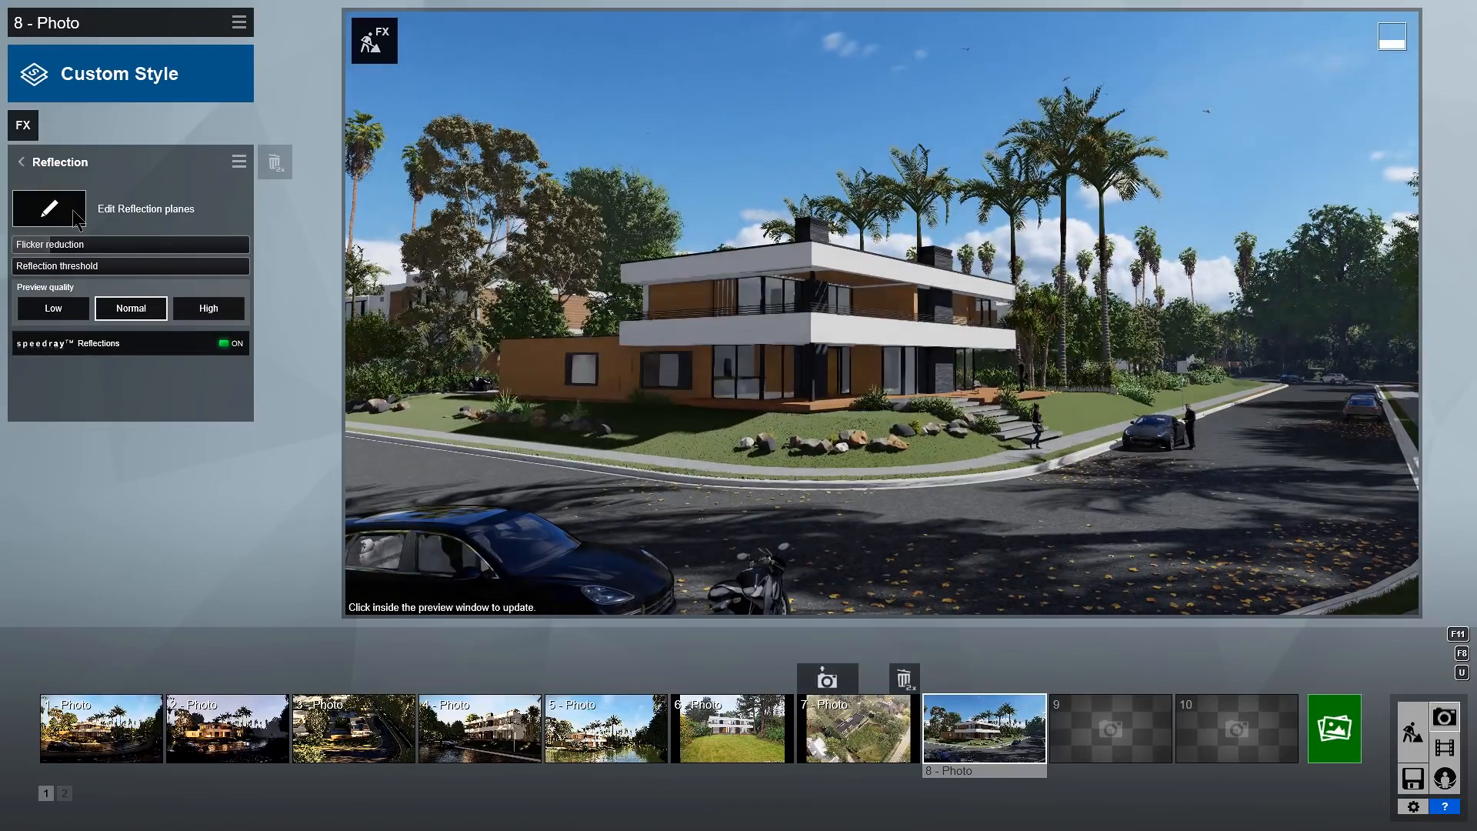
pyautogui.press('F11')
pyautogui.click(29, 796)
pyautogui.click(551, 389)
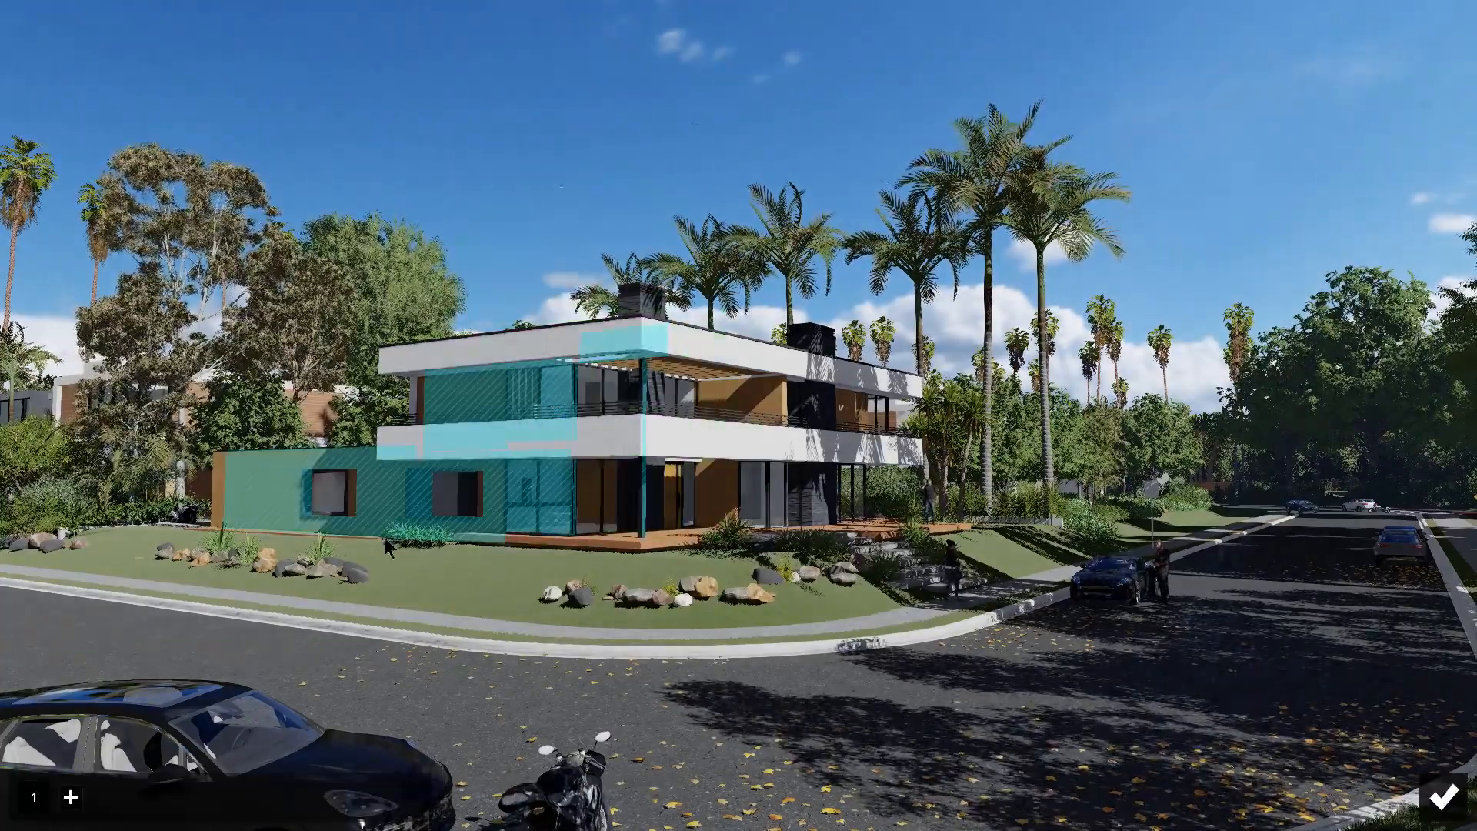
pyautogui.click(71, 797)
pyautogui.click(586, 391)
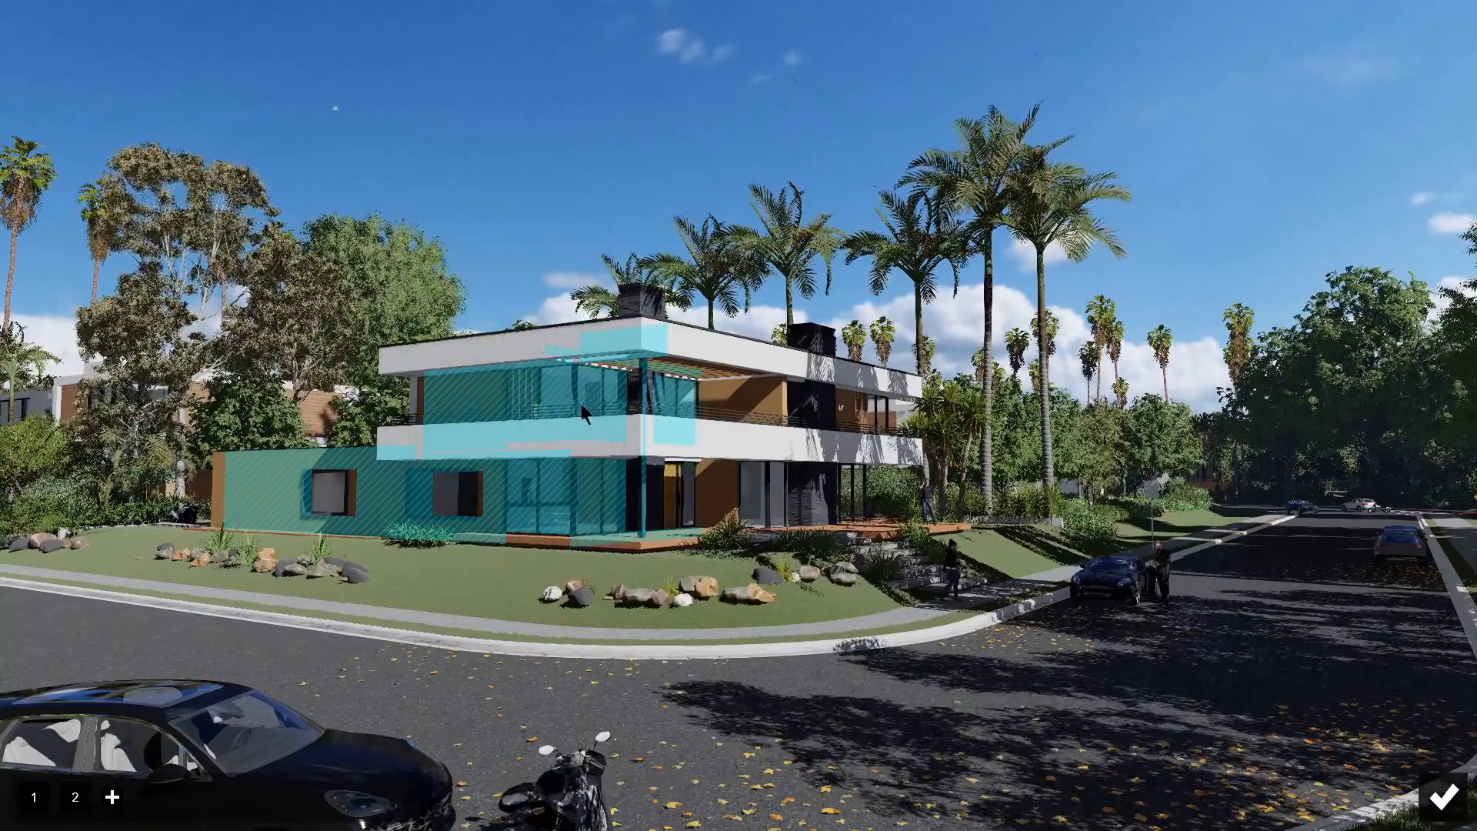
pyautogui.click(112, 797)
pyautogui.click(581, 709)
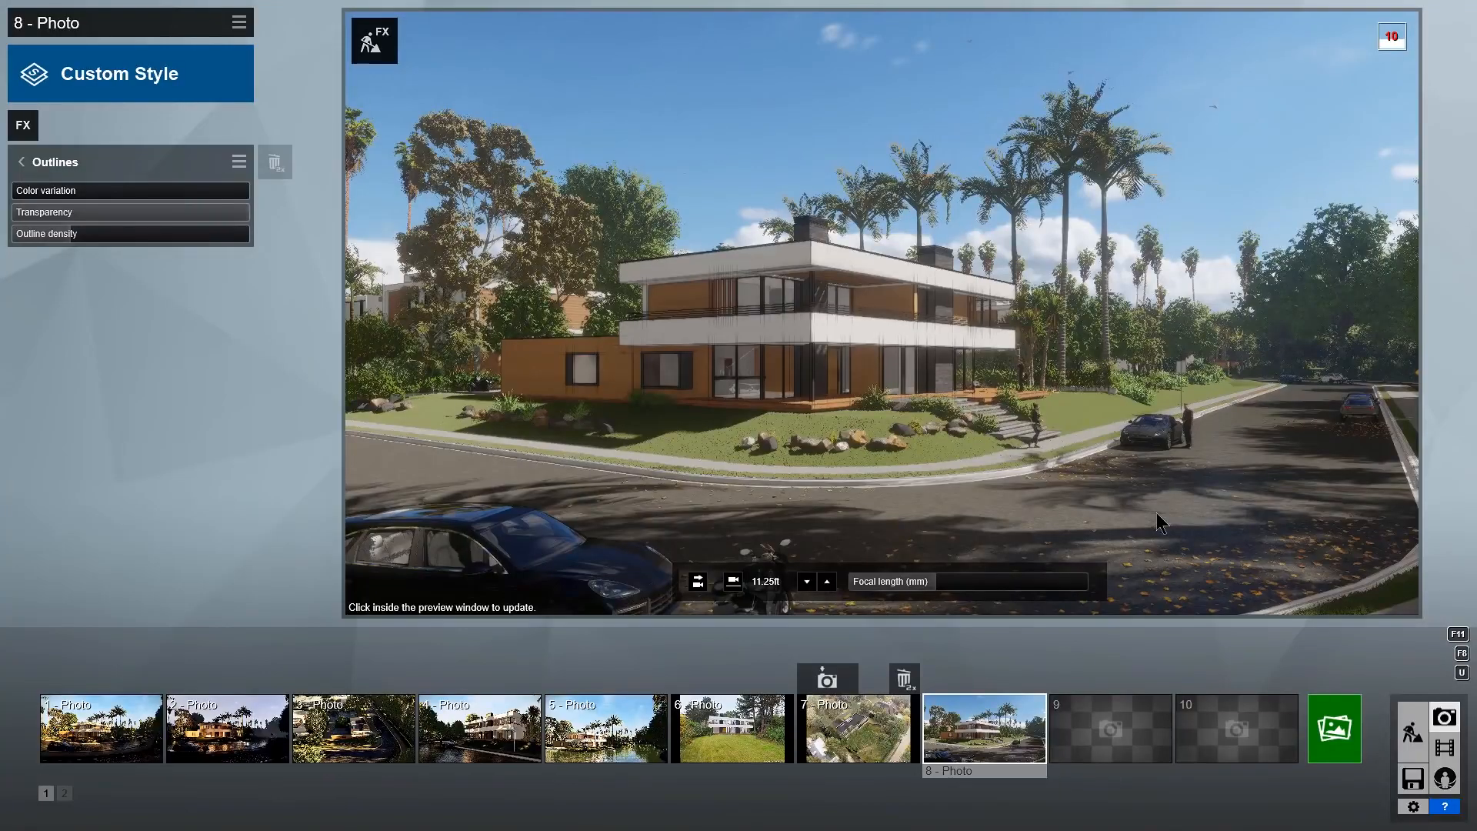
# - Refresh the preview of photo 8 and save its effects as a Lumion movie effects file in the TEMP folder
pyautogui.click(1156, 512)
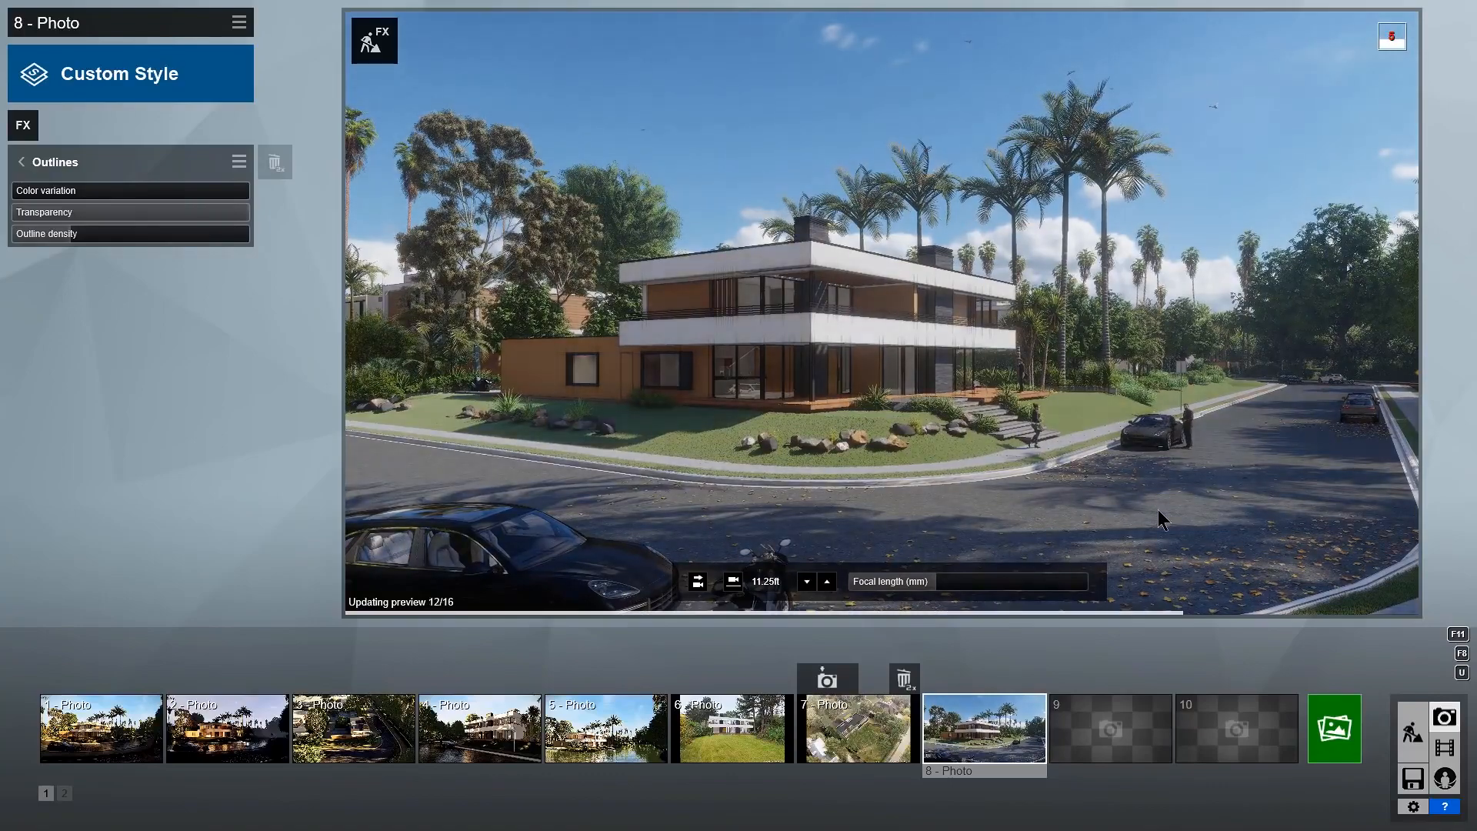
pyautogui.click(239, 21)
pyautogui.click(291, 41)
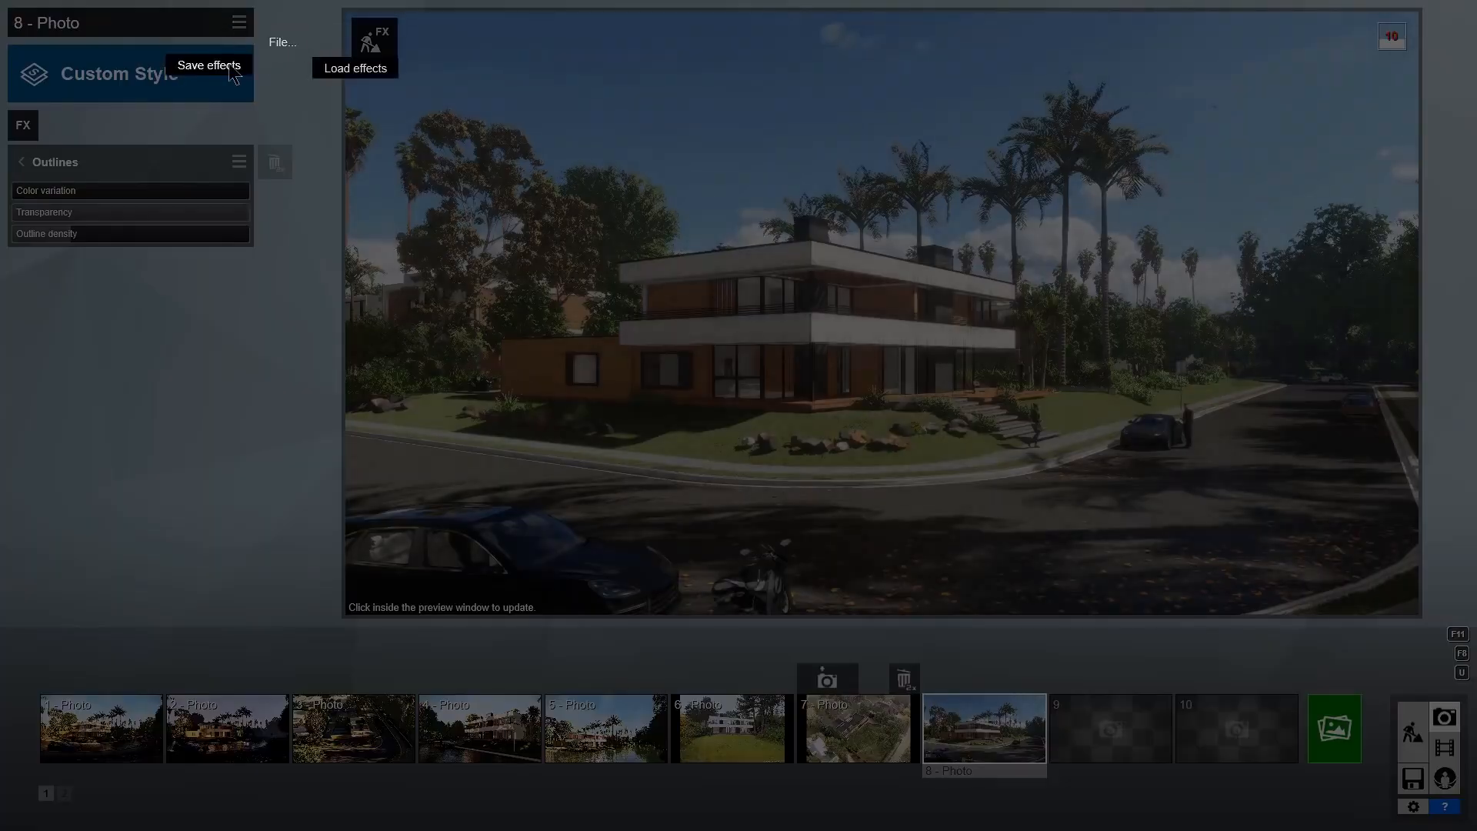
pyautogui.click(228, 64)
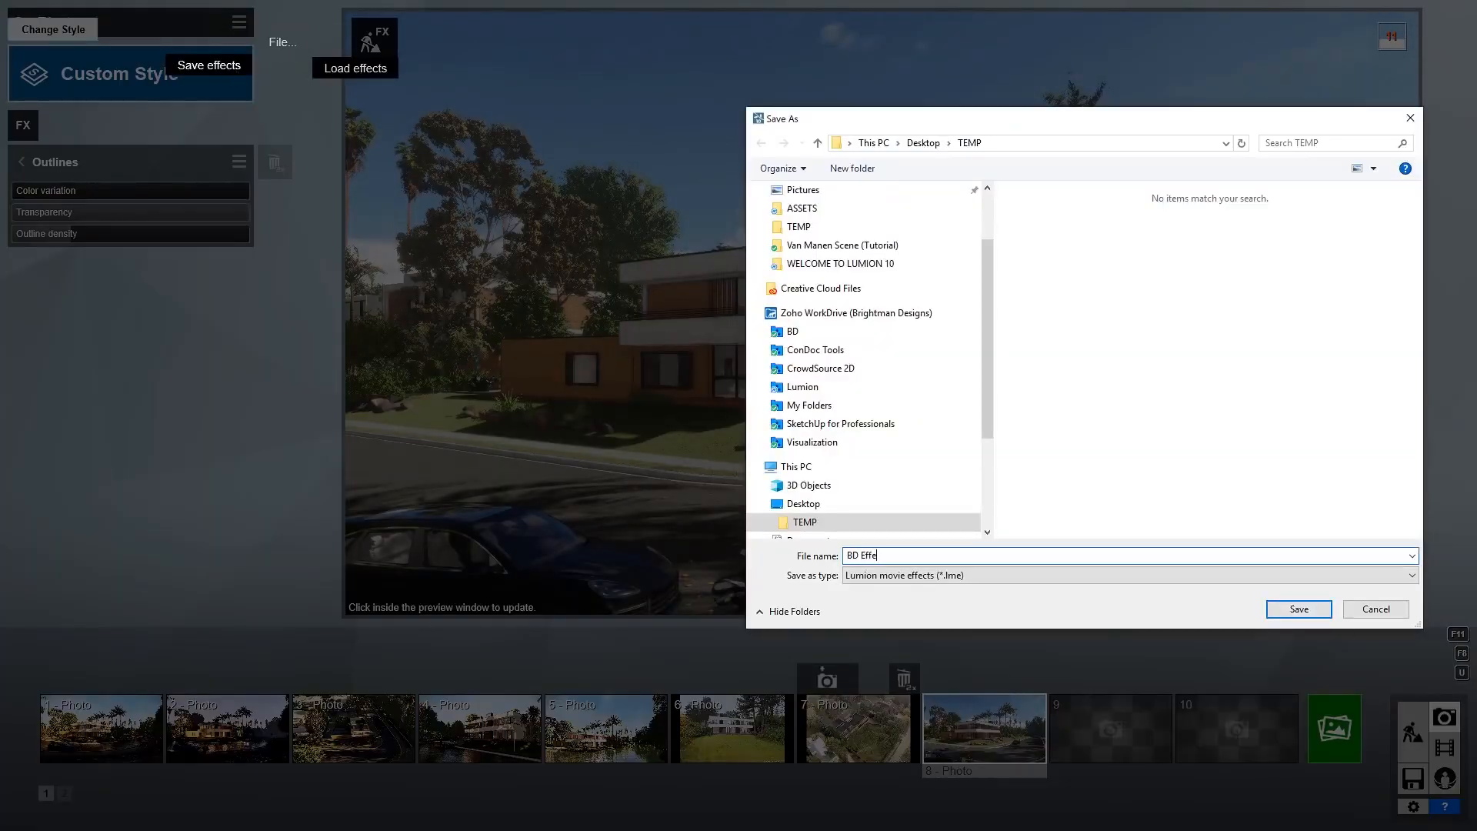
pyautogui.click(1329, 609)
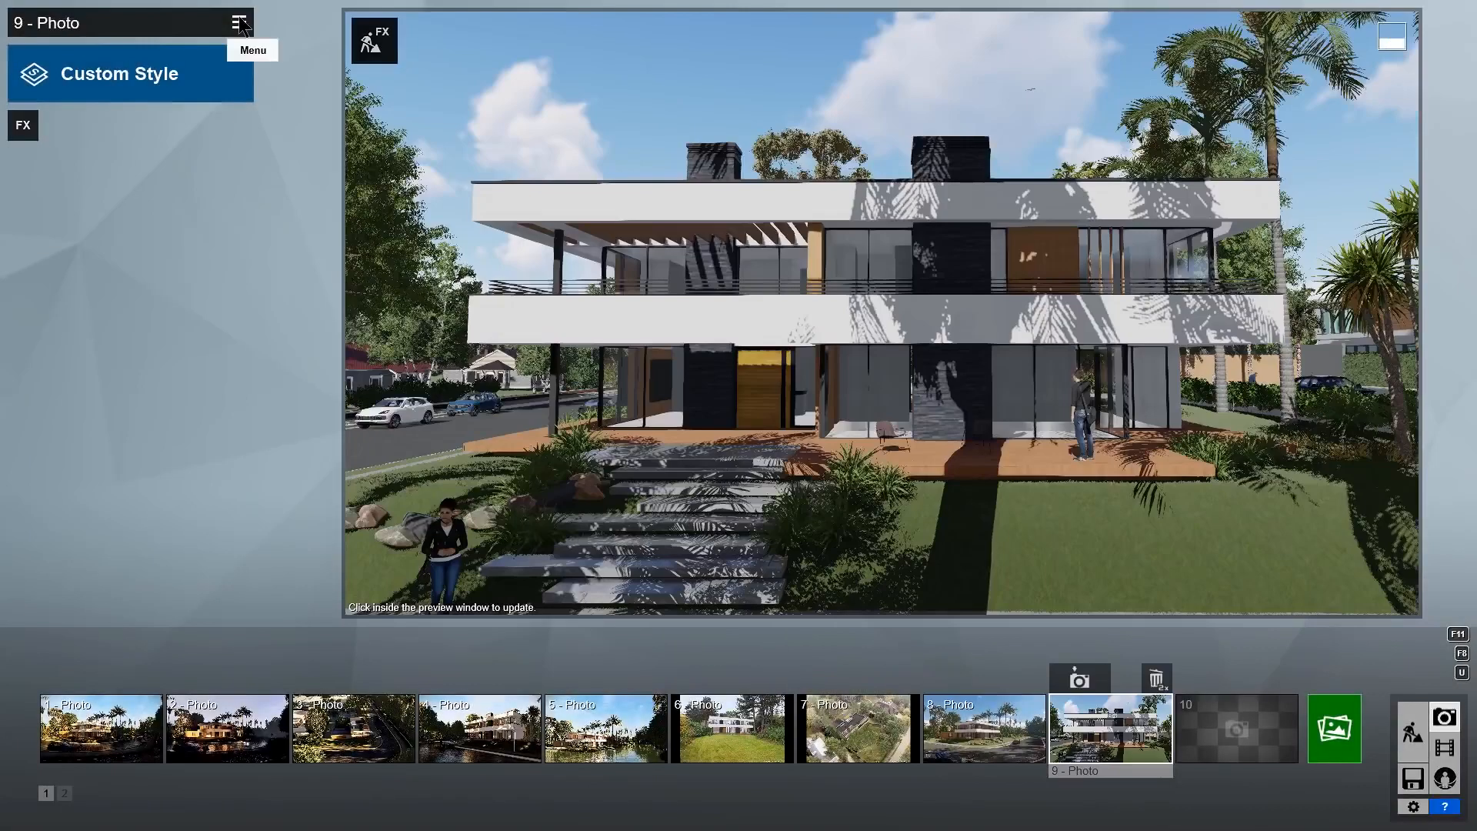
# - Load the saved effects file into photo 9 and view the photo set render options
pyautogui.click(239, 21)
pyautogui.click(278, 32)
pyautogui.click(350, 62)
pyautogui.click(1111, 258)
pyautogui.click(1316, 610)
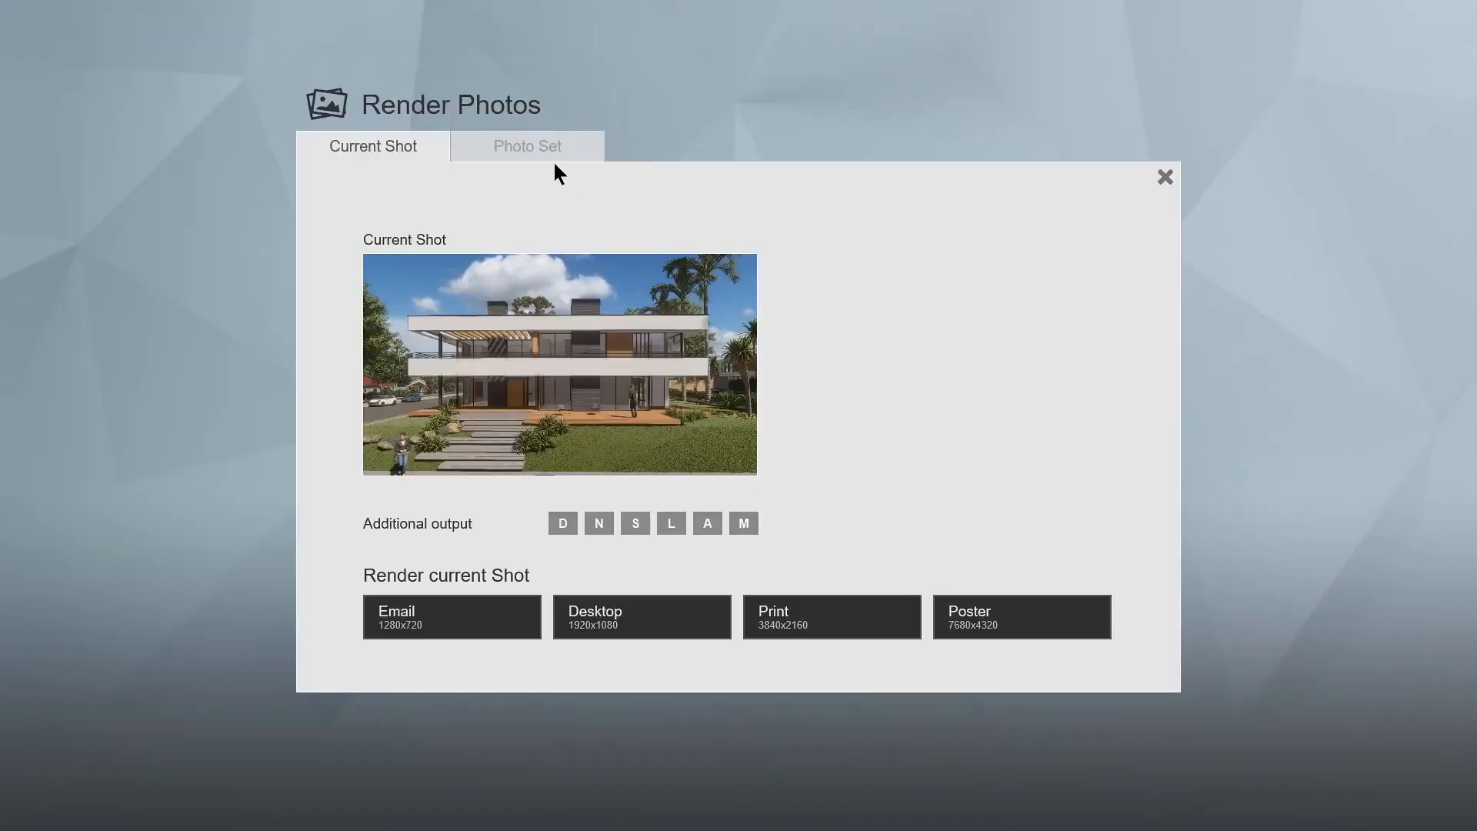
pyautogui.click(553, 153)
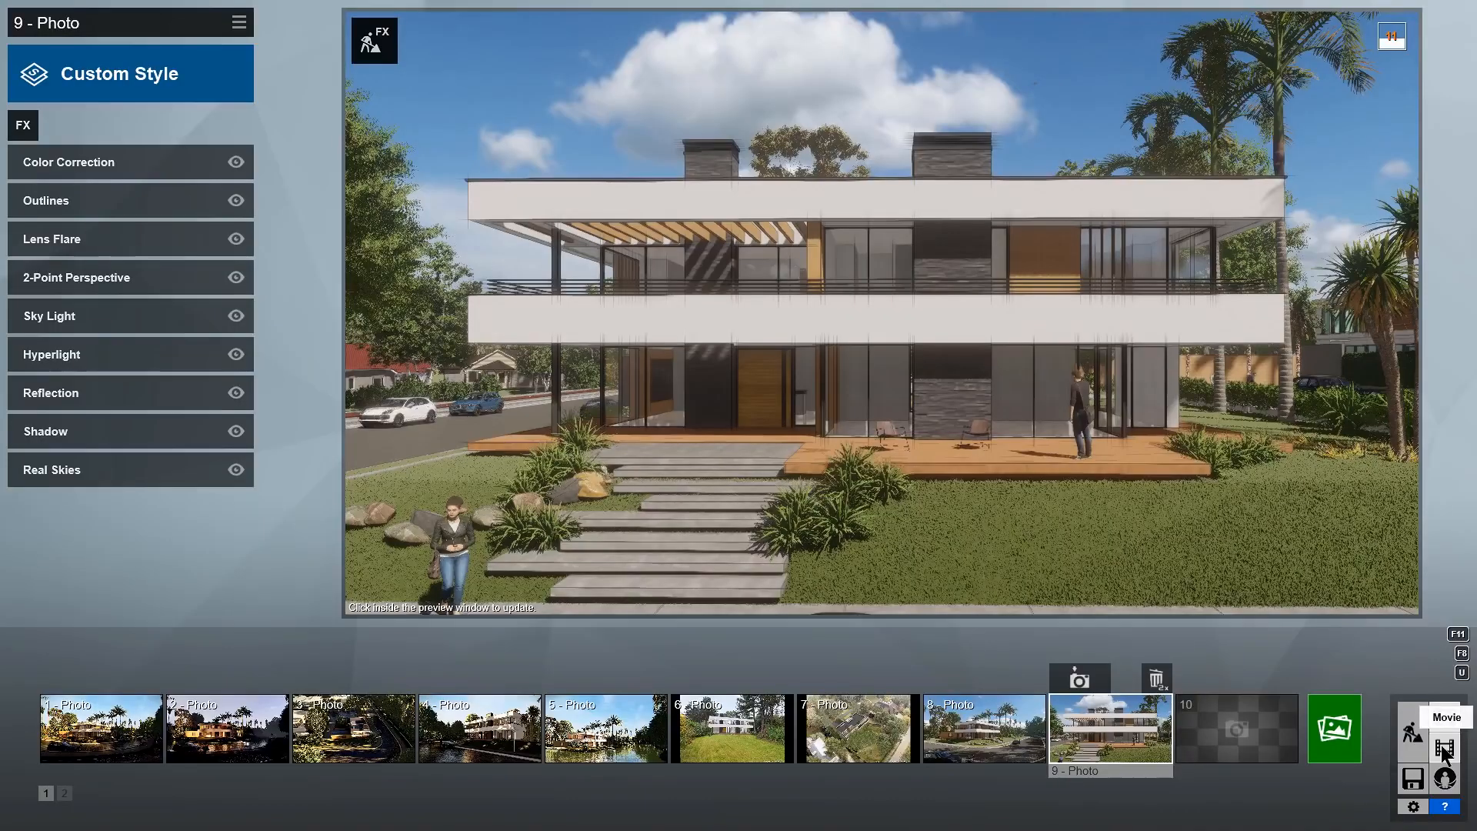
# - In Movie mode, record a new clip in slot 4 with three camera keyframes moving from the villa's corner to its front facade
pyautogui.click(1443, 751)
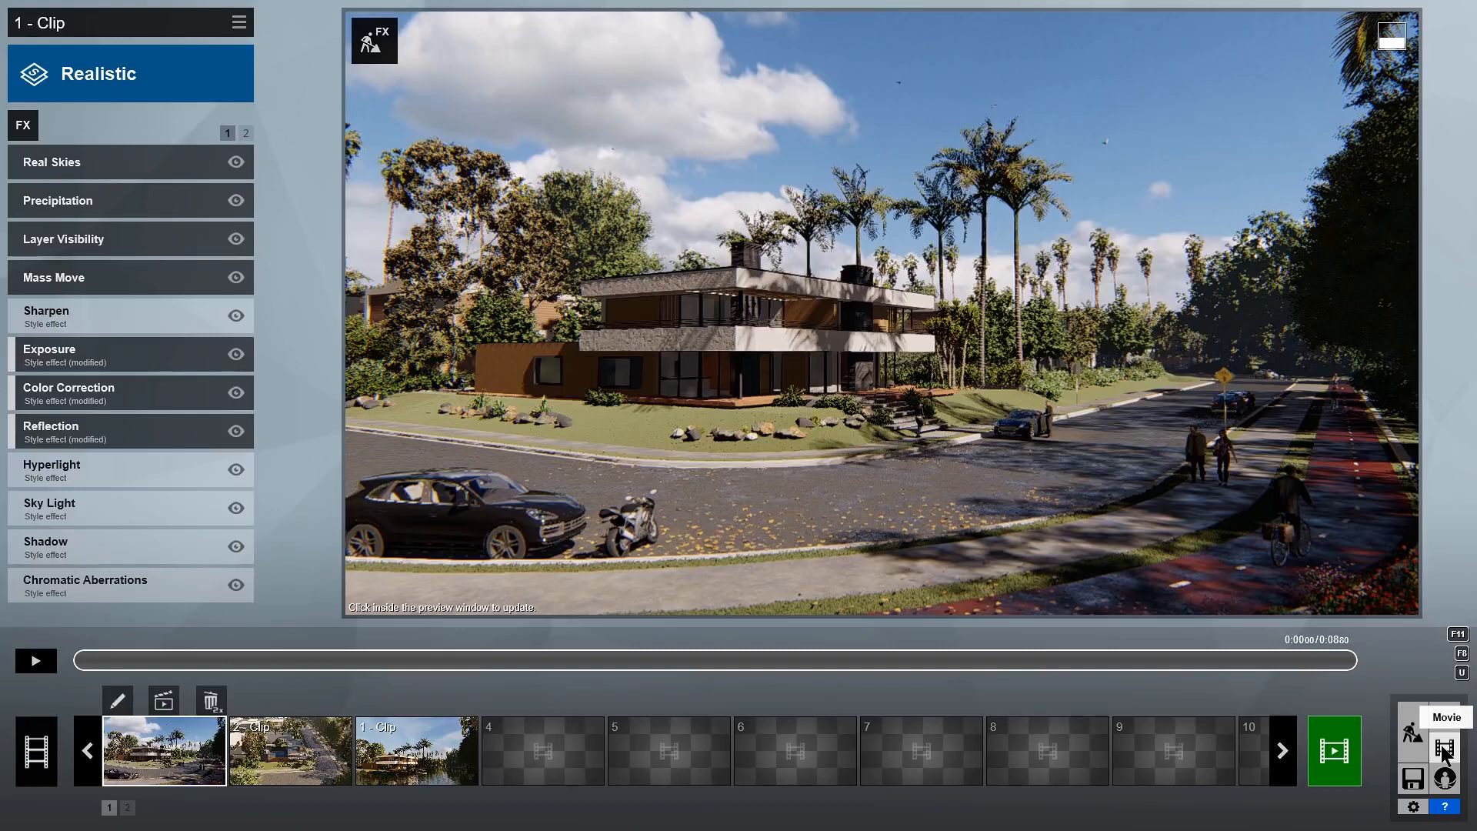
pyautogui.click(566, 752)
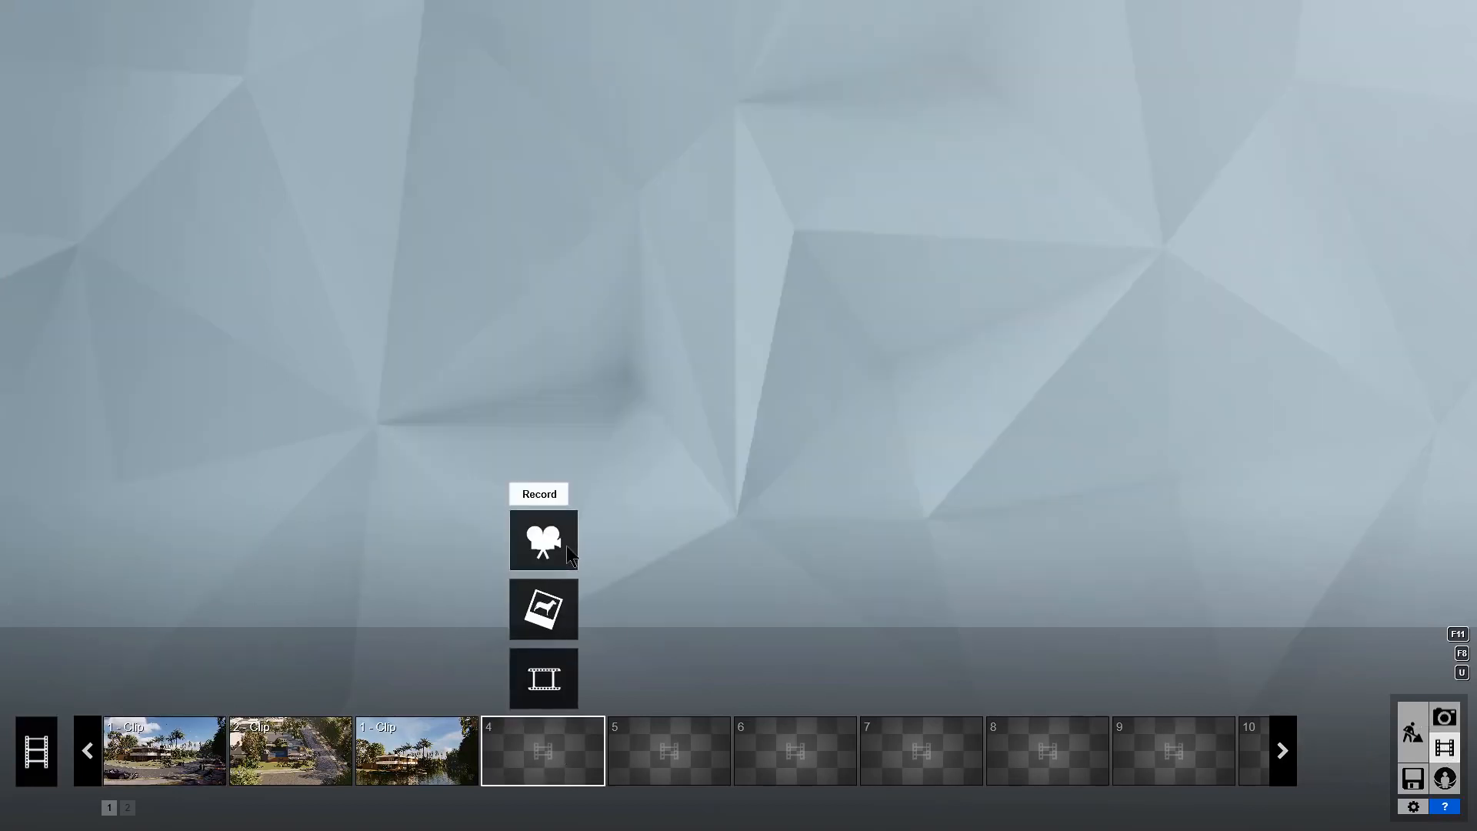
pyautogui.click(566, 546)
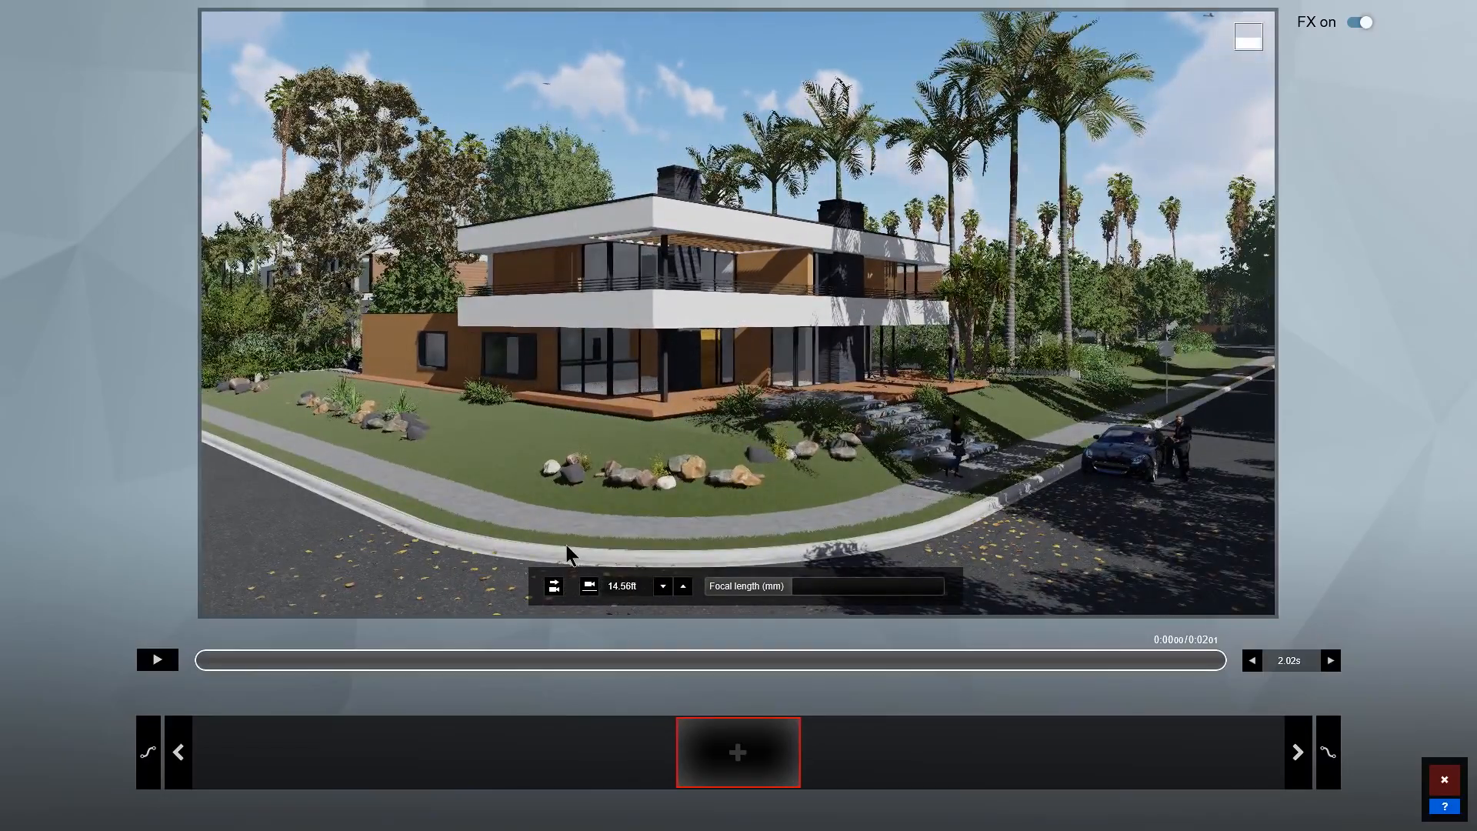
pyautogui.click(739, 754)
pyautogui.press('d')
pyautogui.moveTo(682, 517); pyautogui.dragTo(577, 518, button='right')
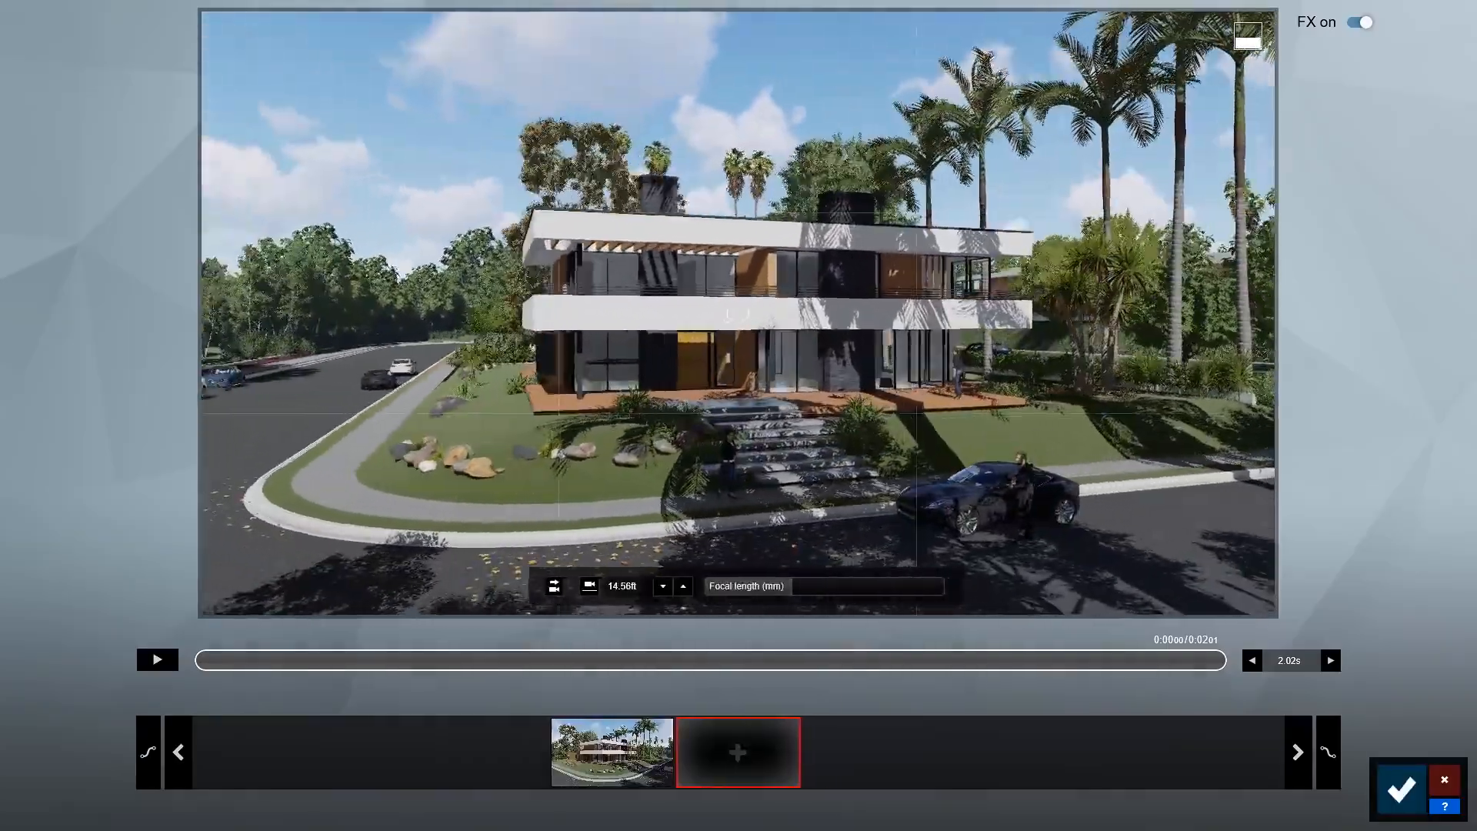
pyautogui.click(738, 752)
pyautogui.press('d')
pyautogui.click(754, 757)
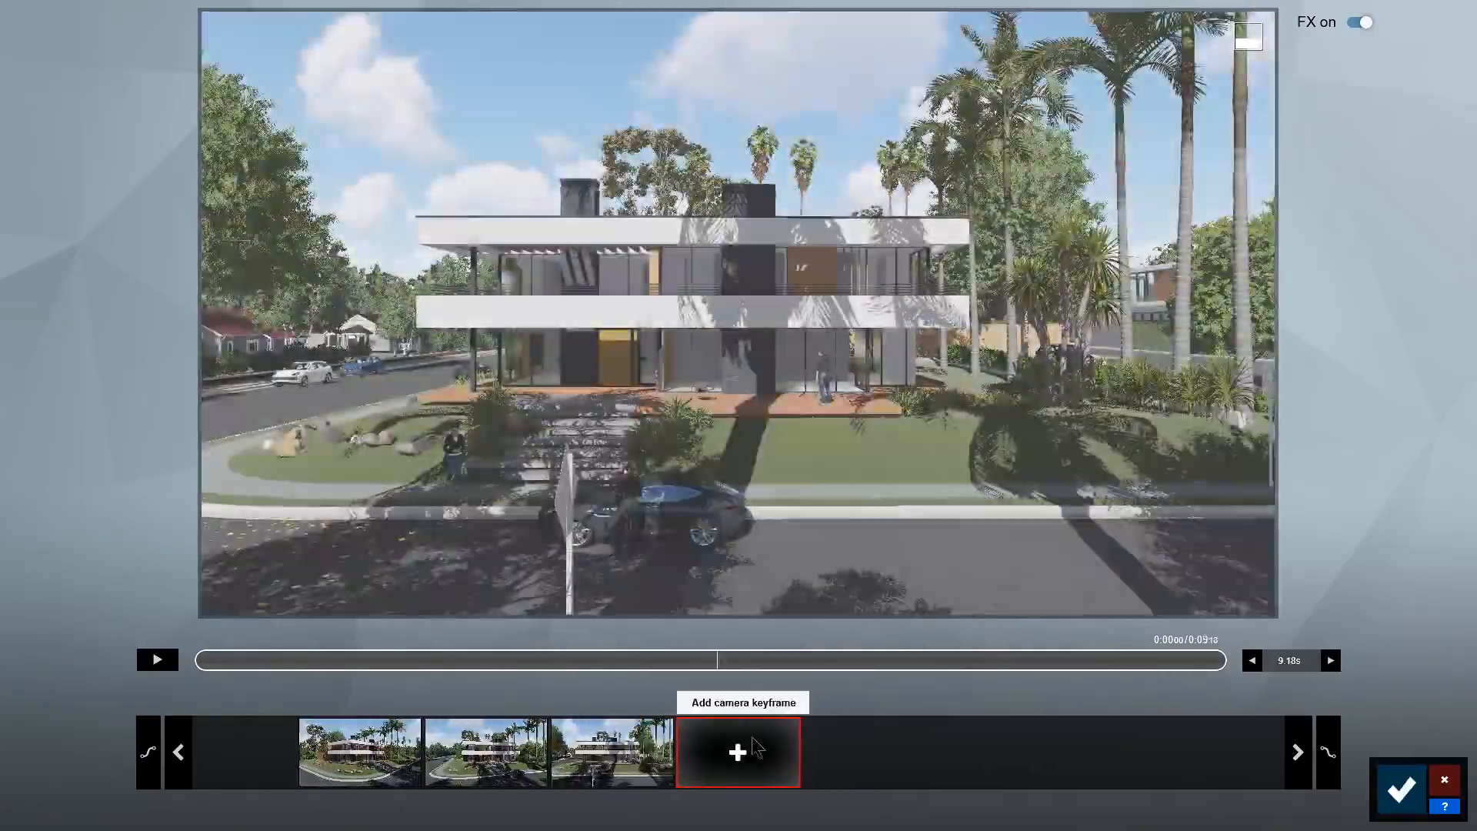
# - Preview the recorded camera path, set the clip length to 12 seconds and save the clip
pyautogui.click(155, 660)
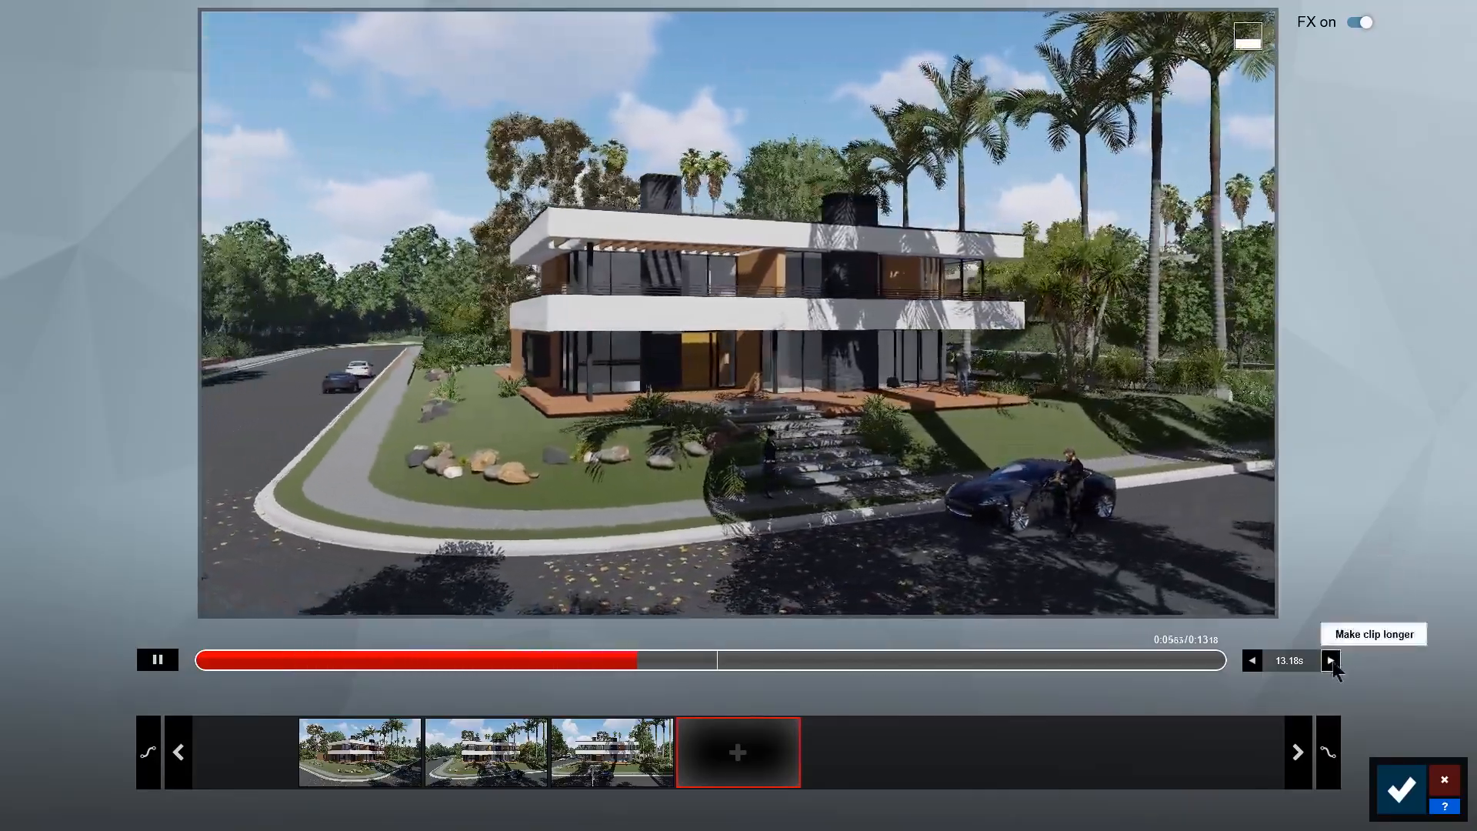
pyautogui.click(1330, 660)
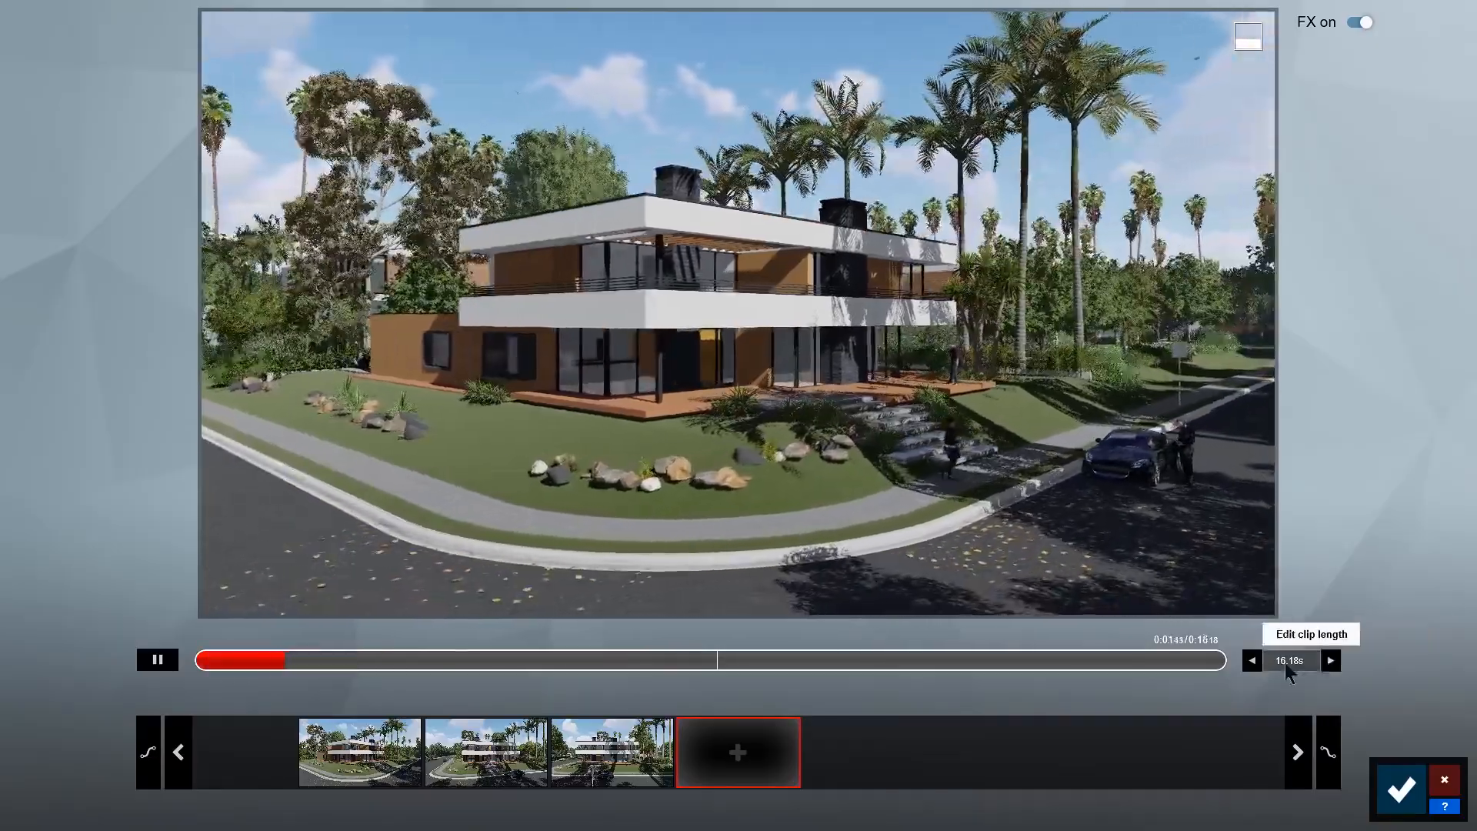
pyautogui.click(1286, 662)
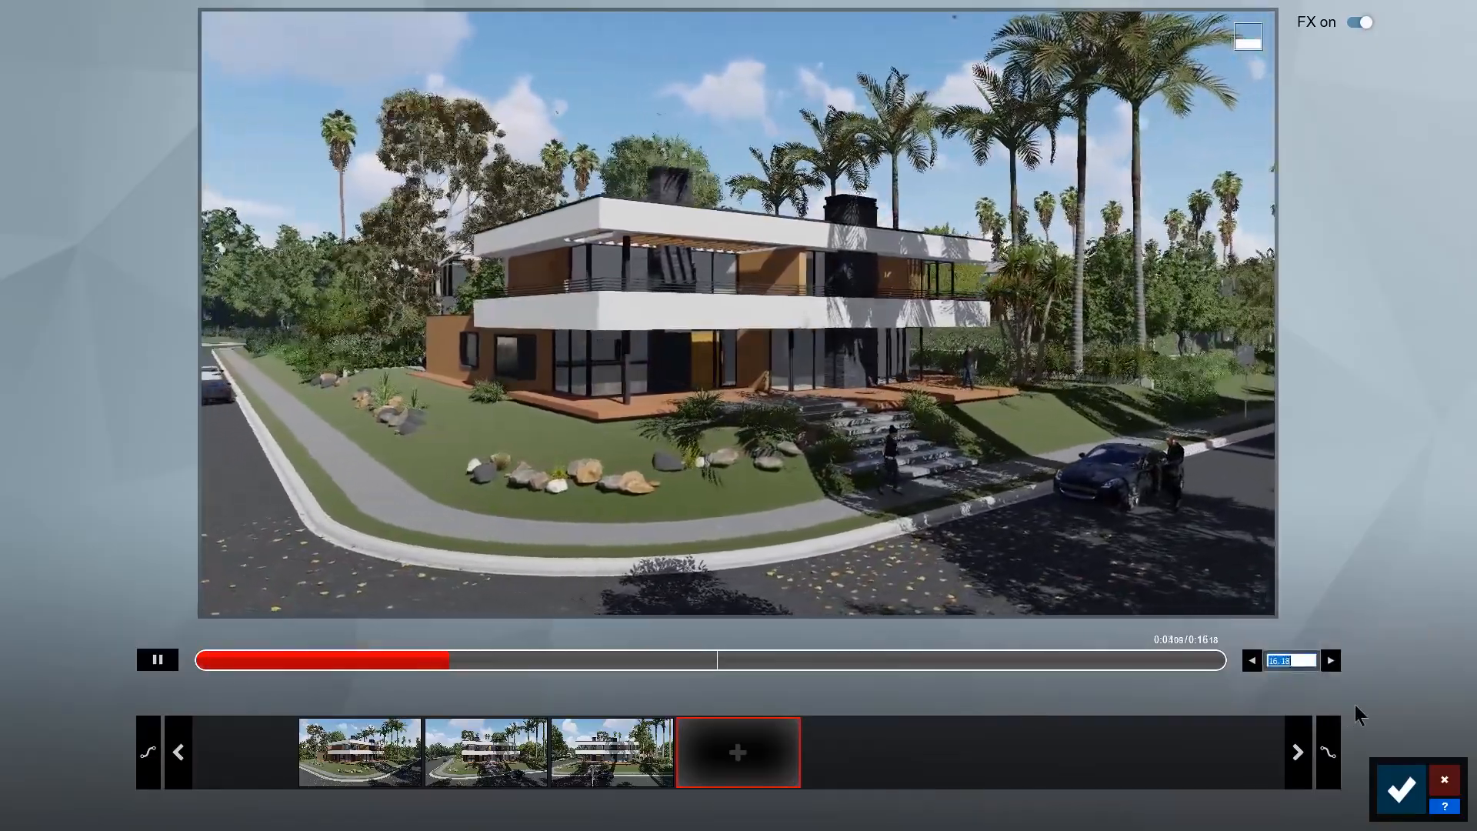
pyautogui.write('12')
pyautogui.press('Return')
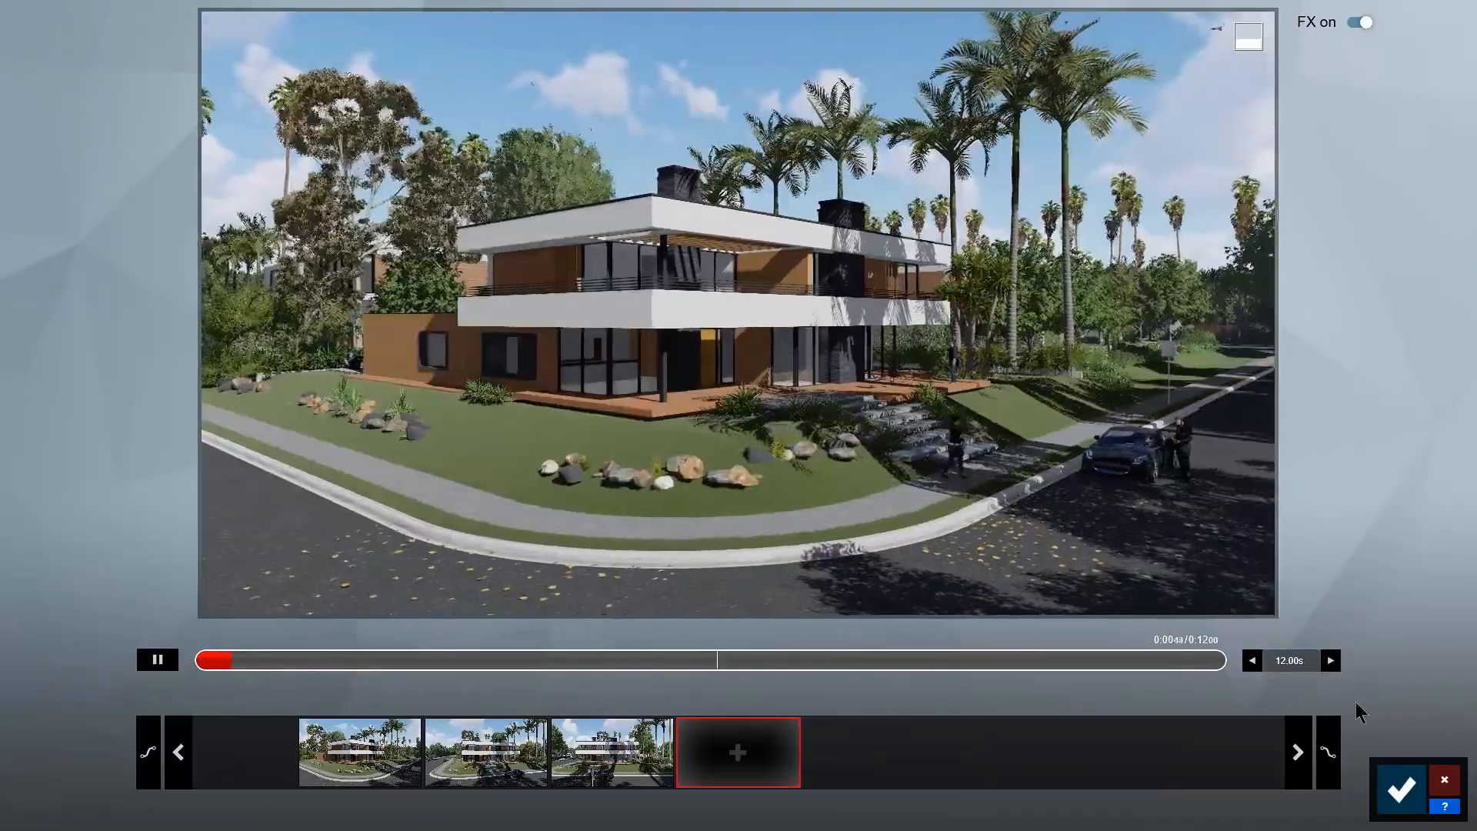
pyautogui.click(157, 660)
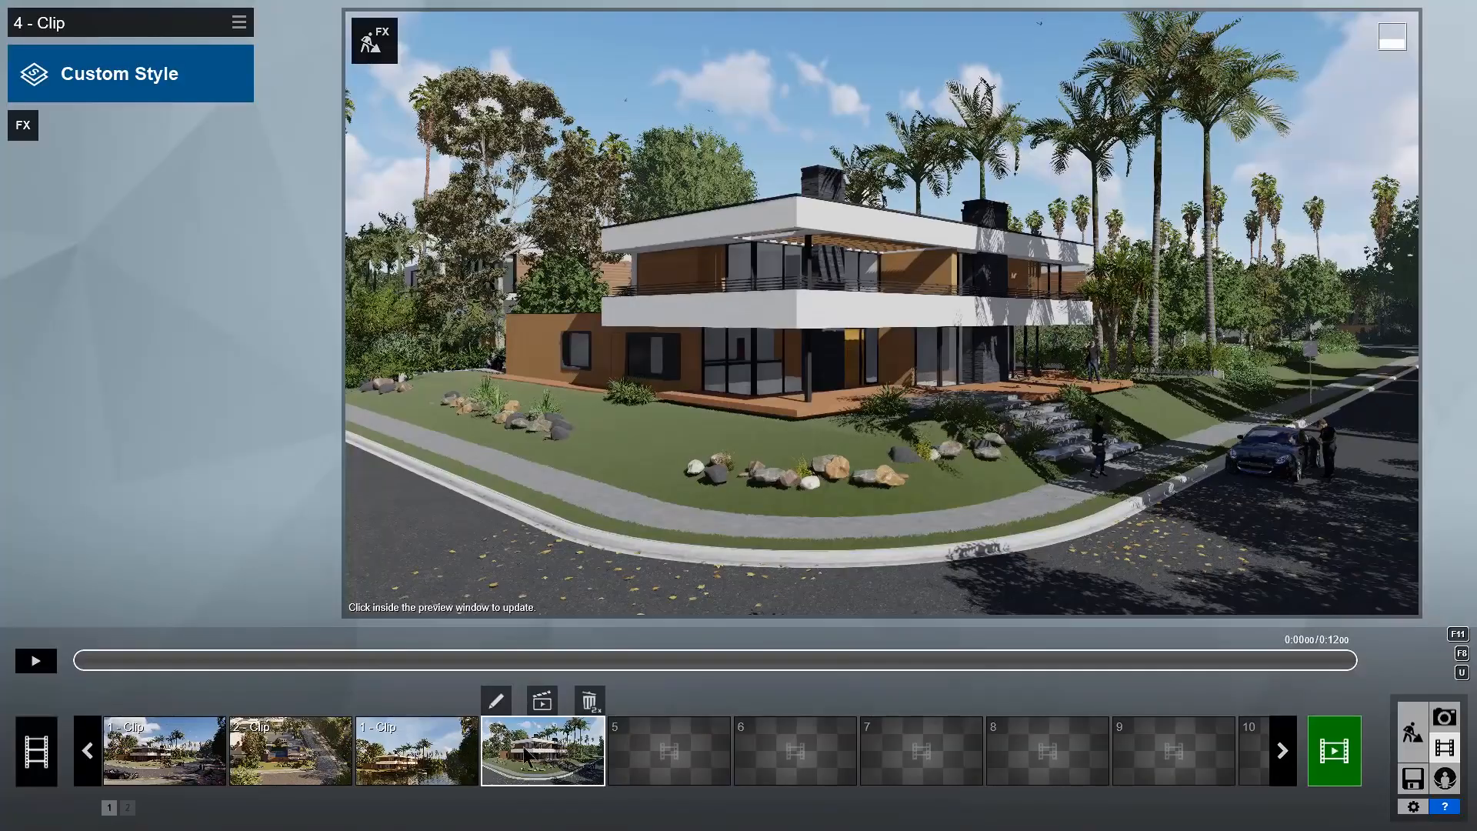
# - Move clip 4 forward to the second slot and preview the entire movie
pyautogui.moveTo(525, 758); pyautogui.dragTo(302, 762)
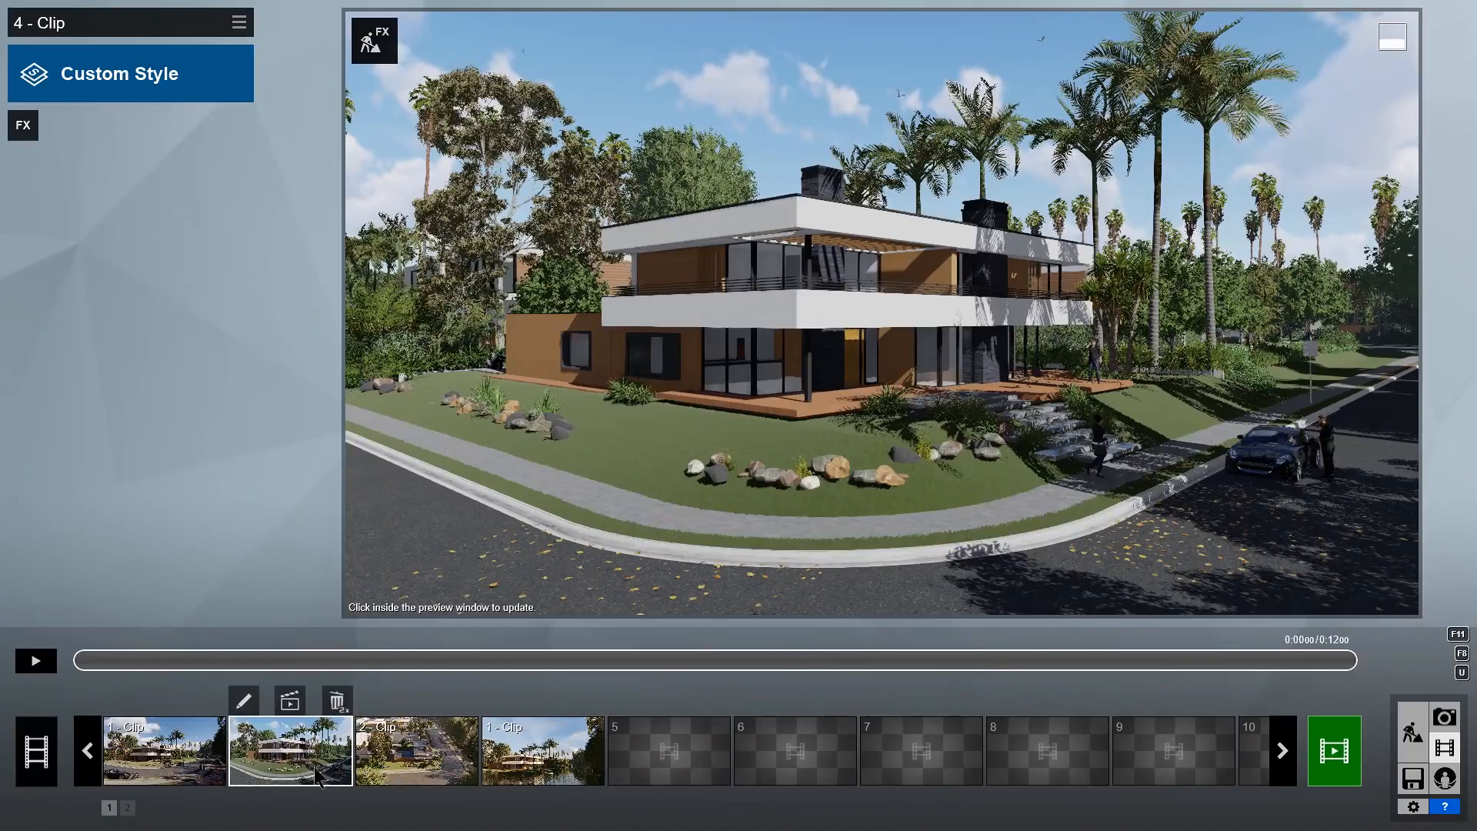
pyautogui.click(34, 662)
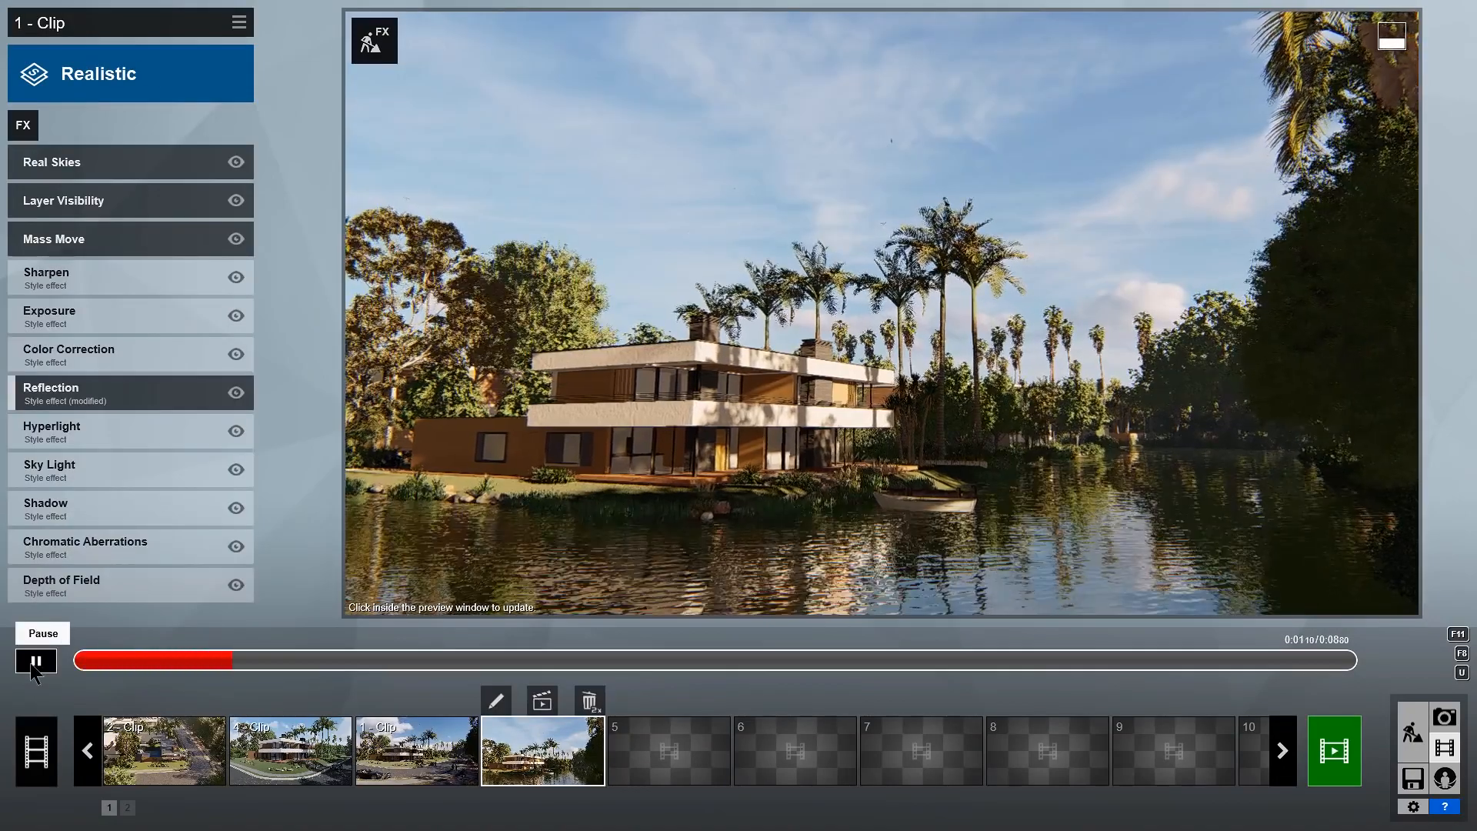
pyautogui.click(44, 740)
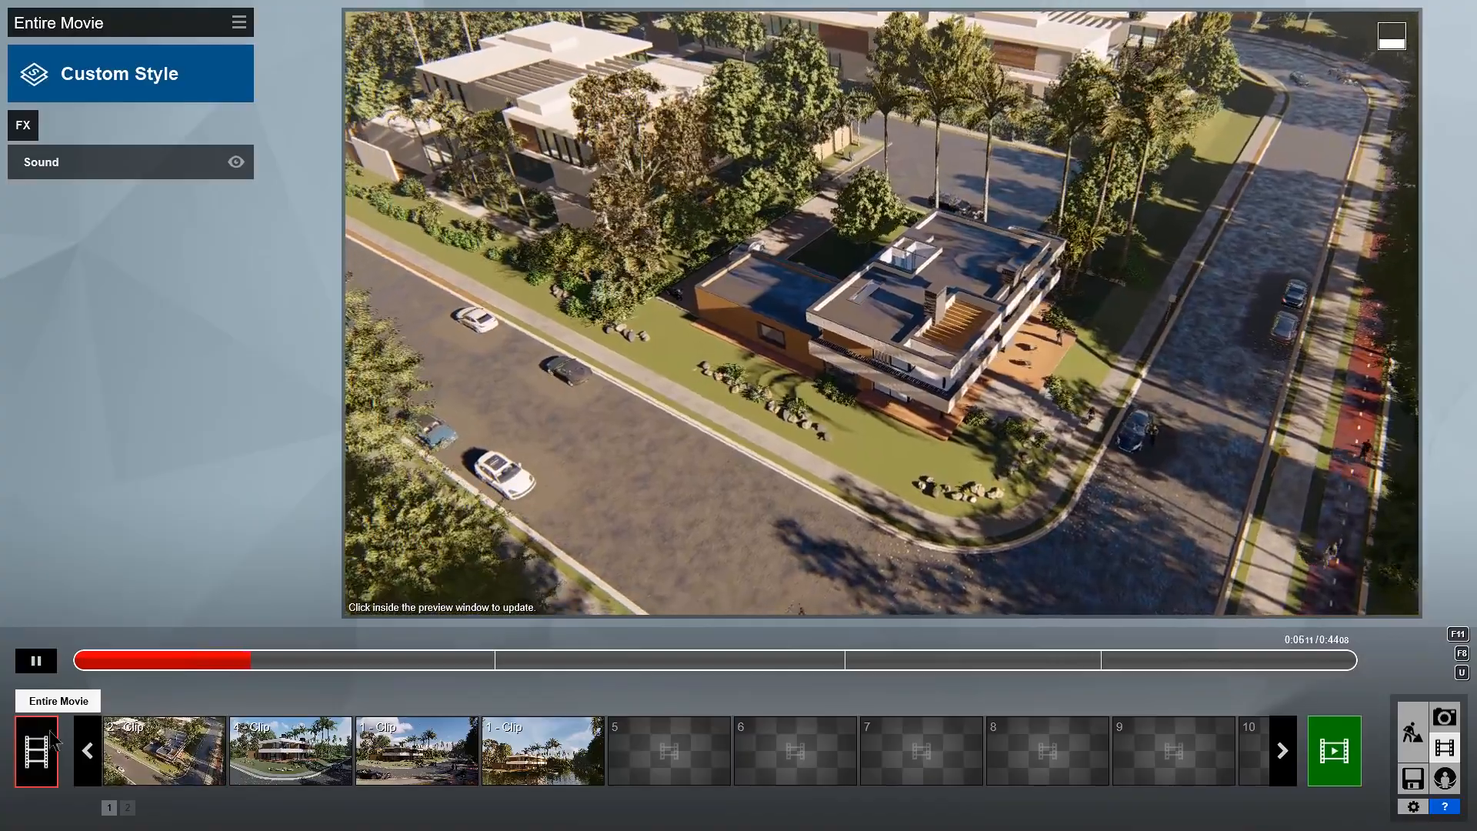
pyautogui.moveTo(83, 659); pyautogui.dragTo(1262, 679)
# - Load the effects file BD Effects.lme from the TEMP folder into clip 4
pyautogui.click(291, 750)
pyautogui.click(238, 23)
pyautogui.click(284, 34)
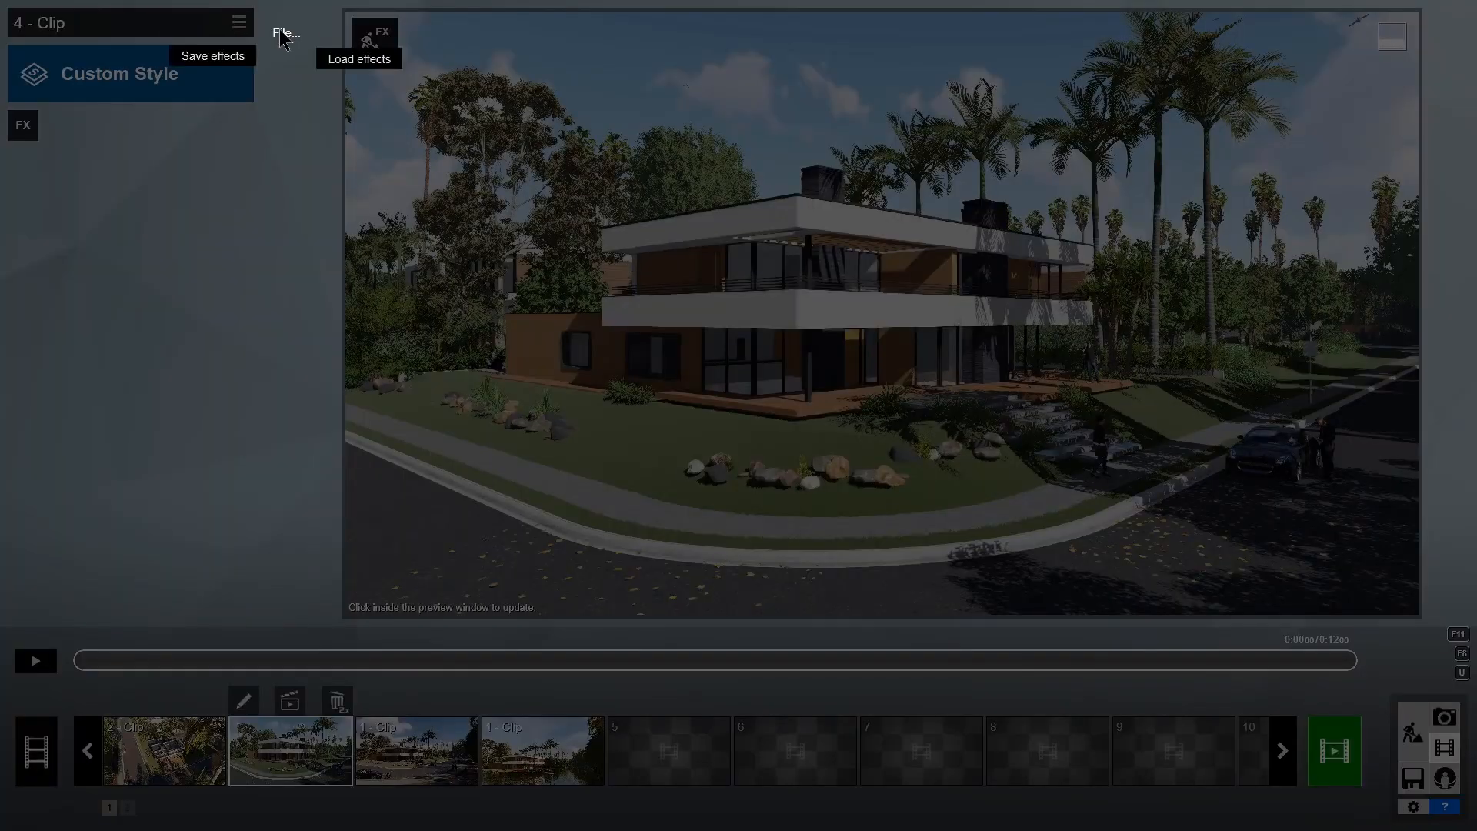
pyautogui.click(366, 66)
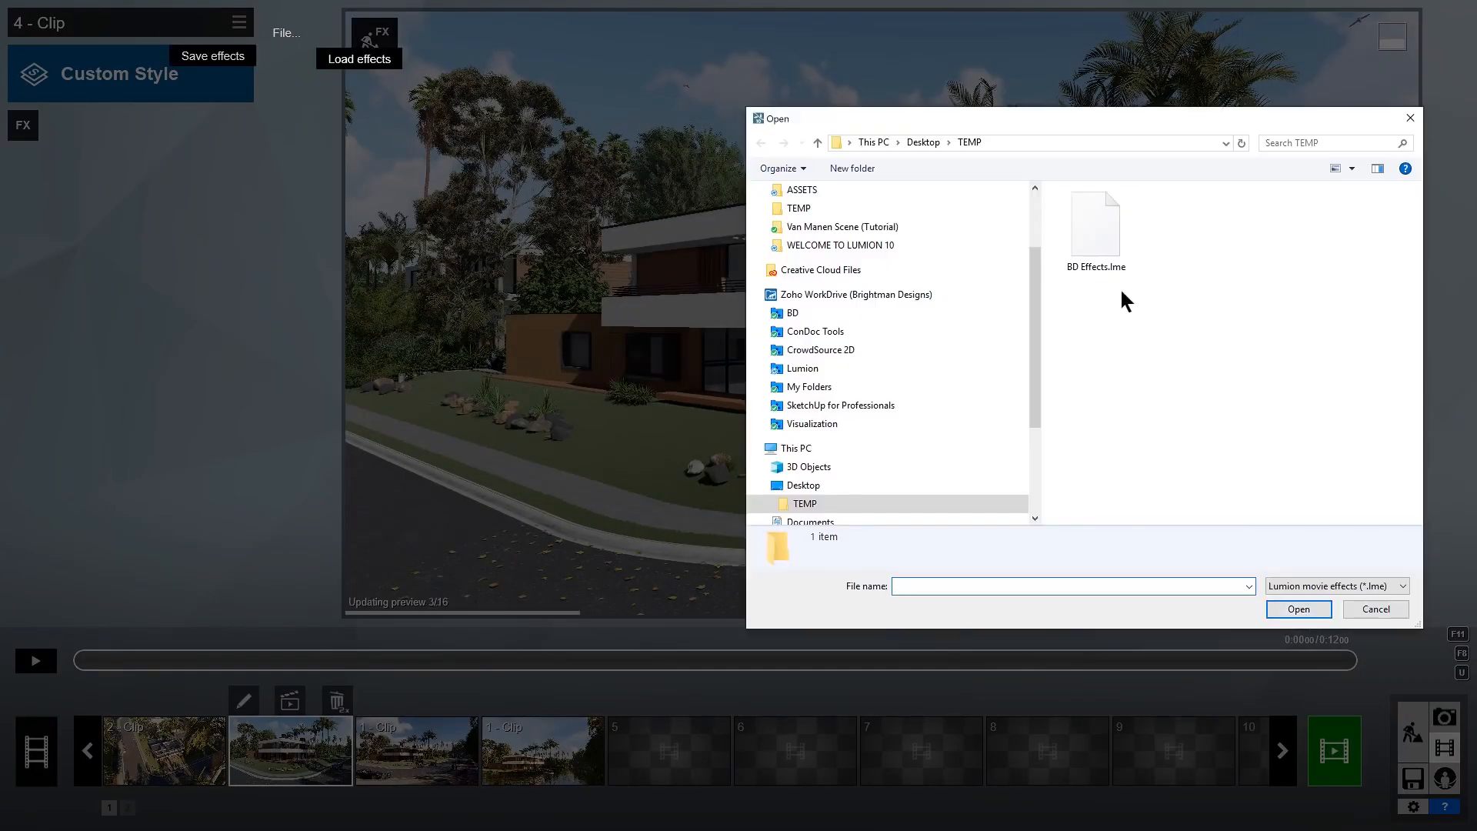
pyautogui.click(1114, 248)
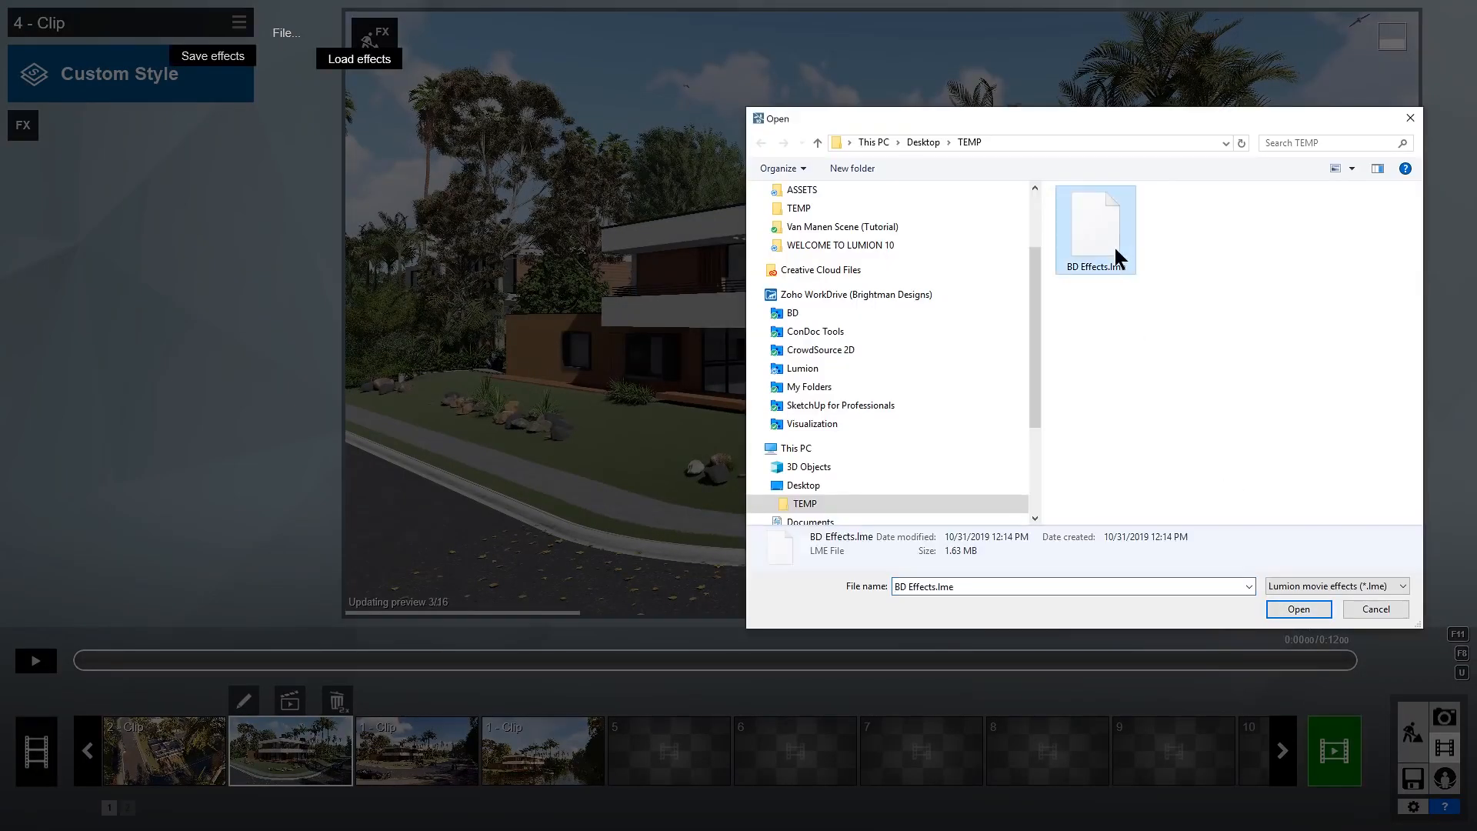
pyautogui.click(1303, 614)
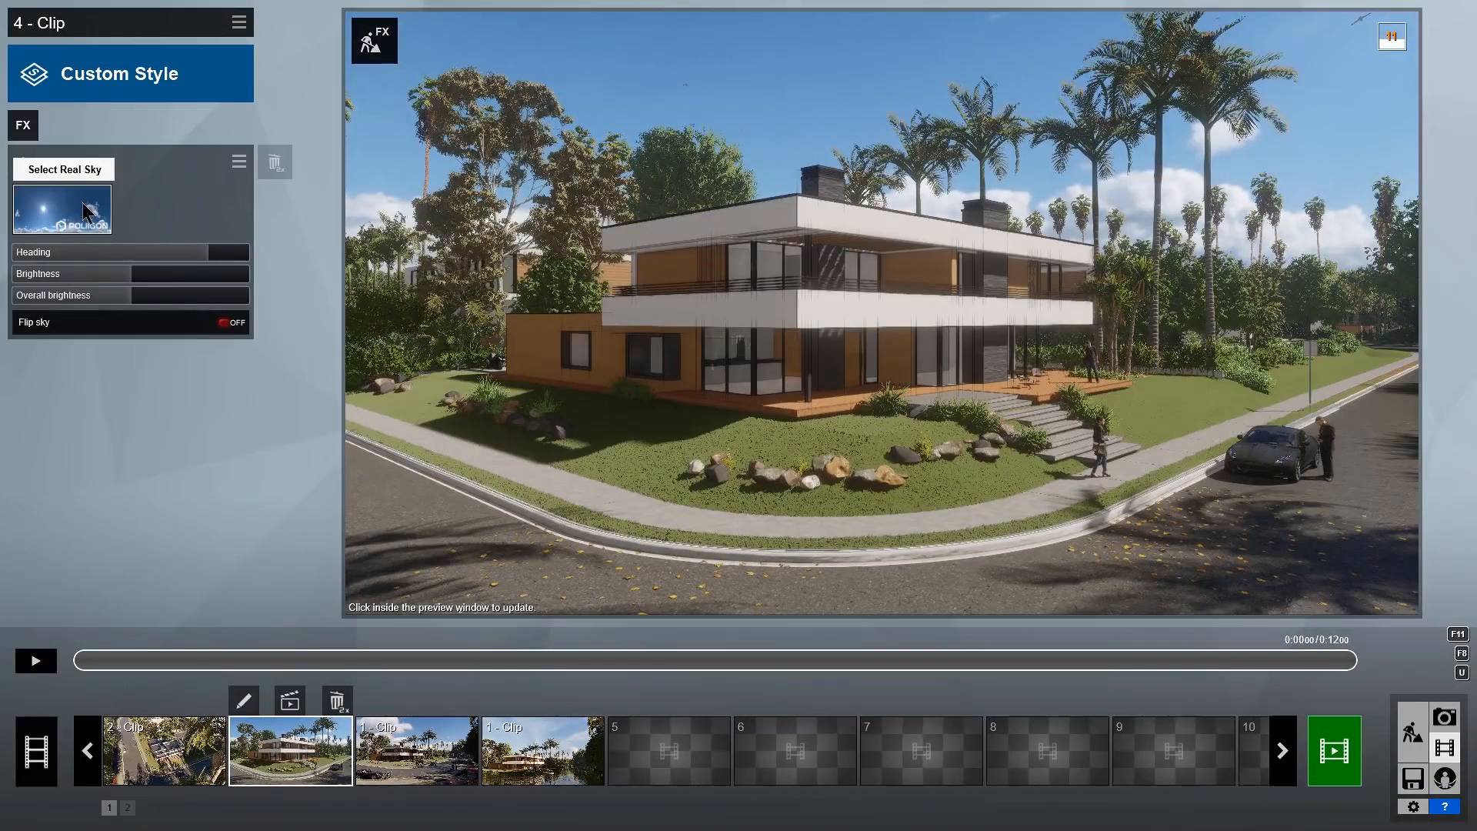
# - Change clip 4's Real Sky to the night sky with the purple Milky Way arch, and show layer 10 with a Layer Visibility effect
pyautogui.click(87, 211)
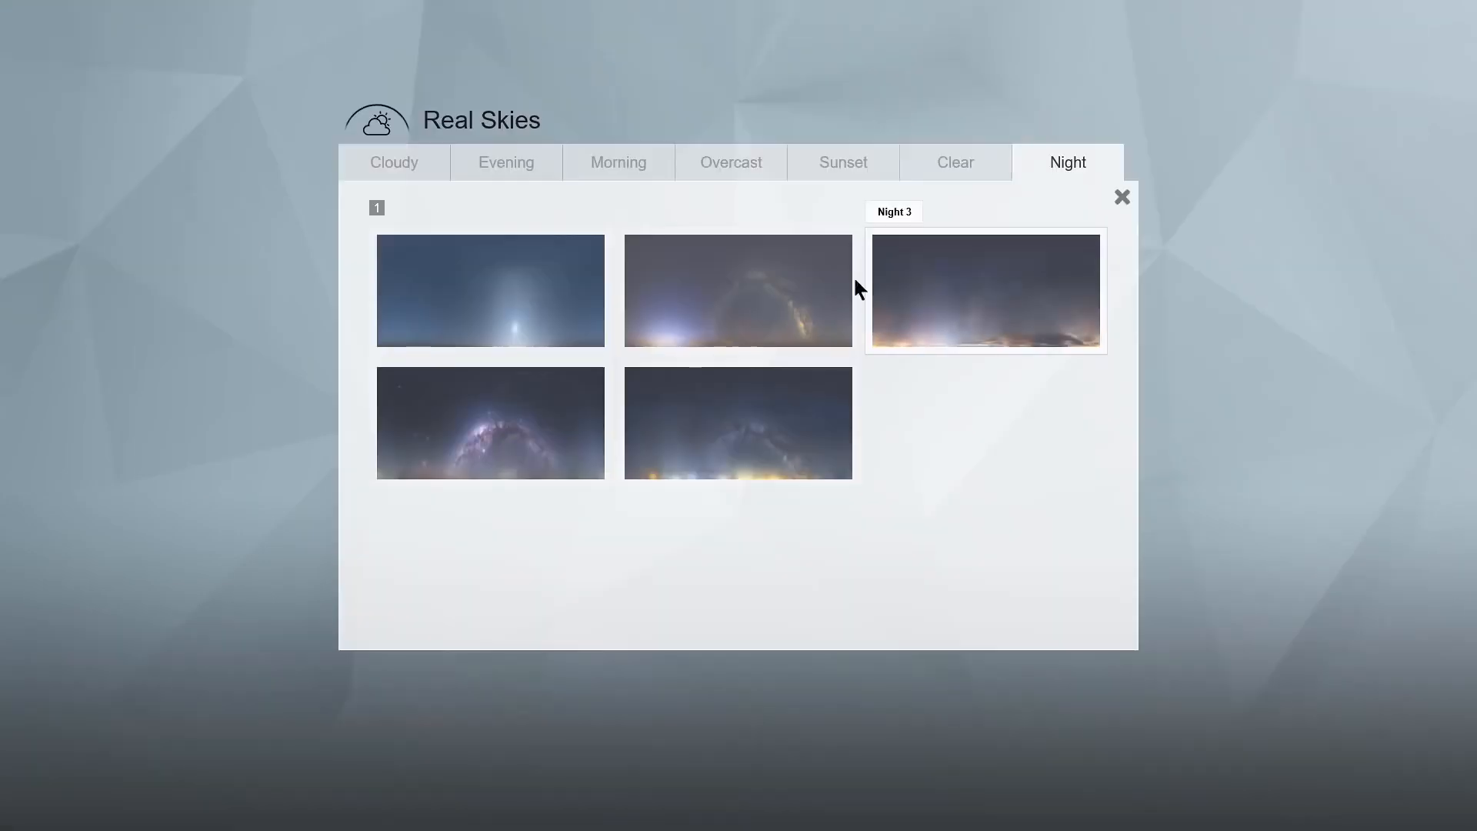
pyautogui.click(571, 464)
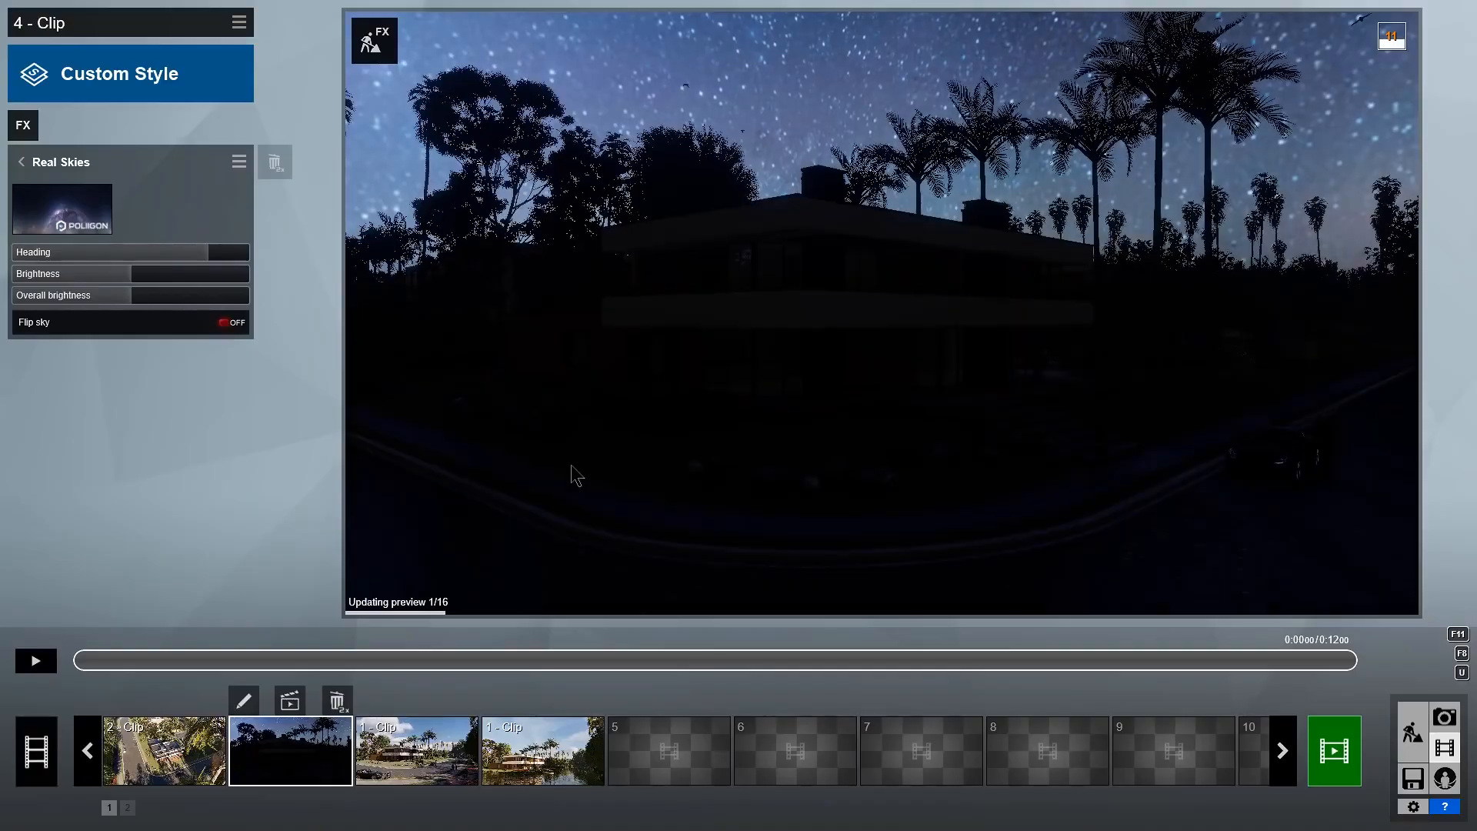
pyautogui.click(23, 126)
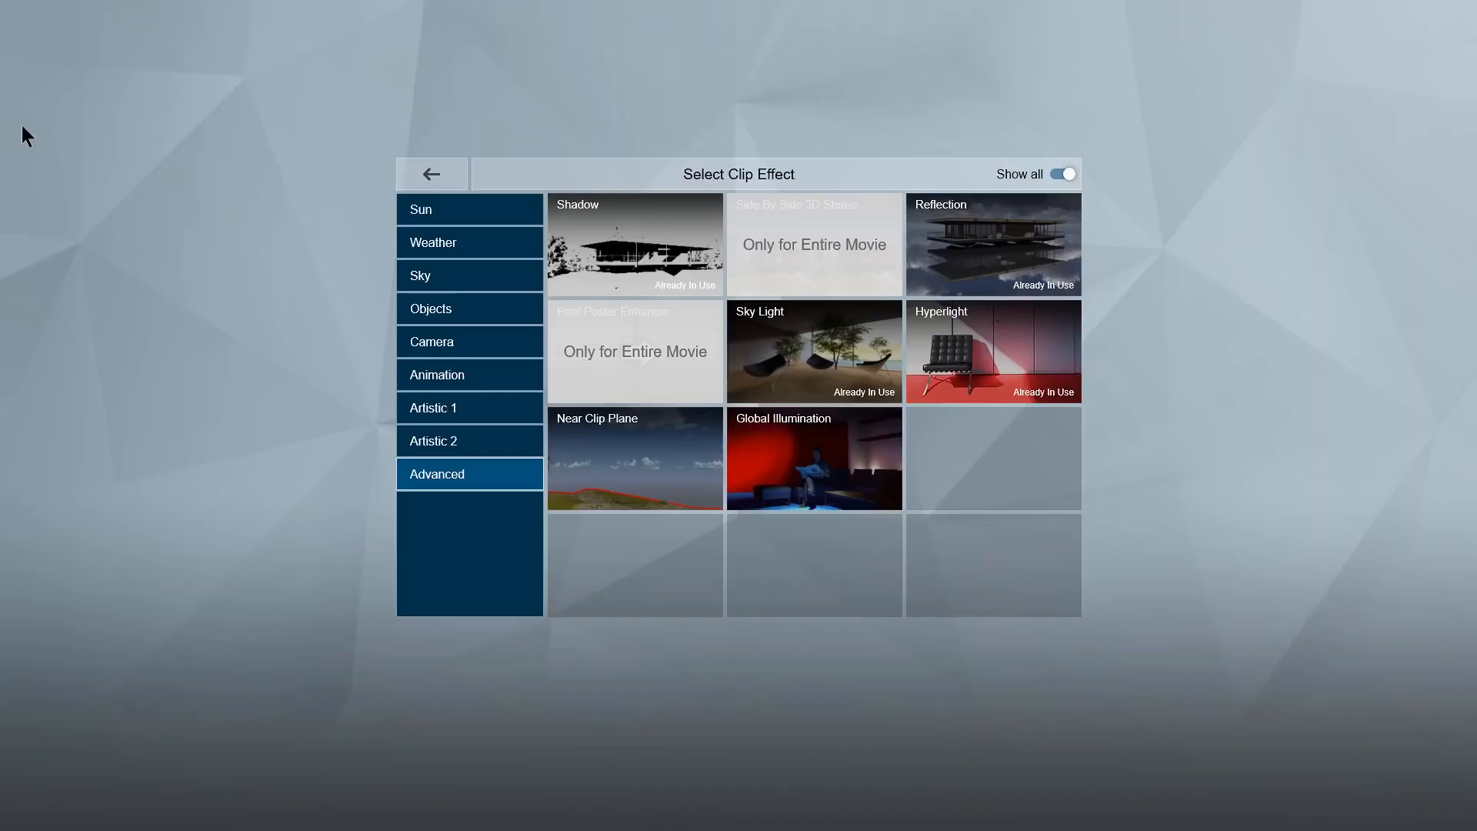
pyautogui.click(431, 307)
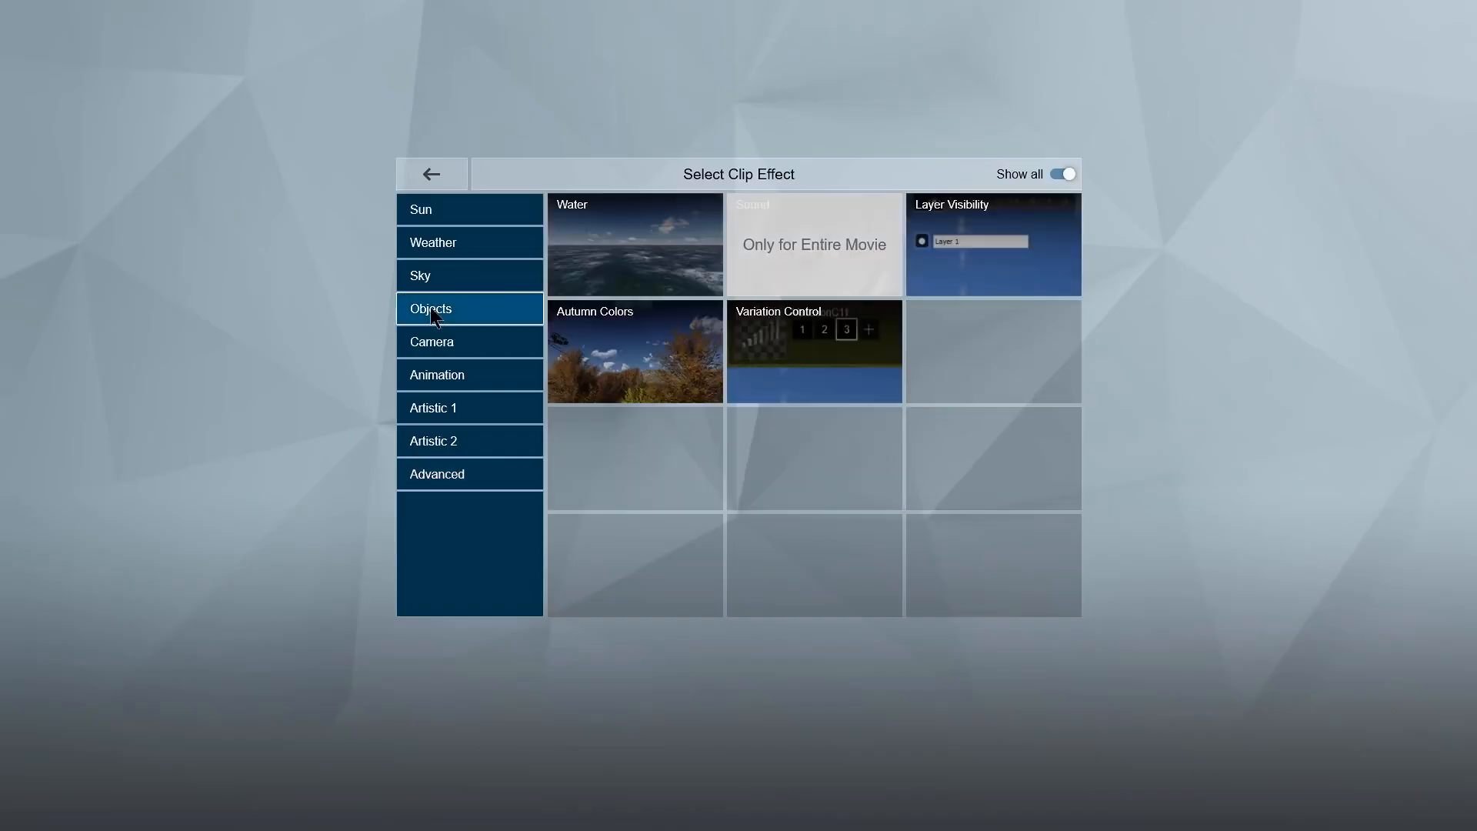
pyautogui.click(1052, 277)
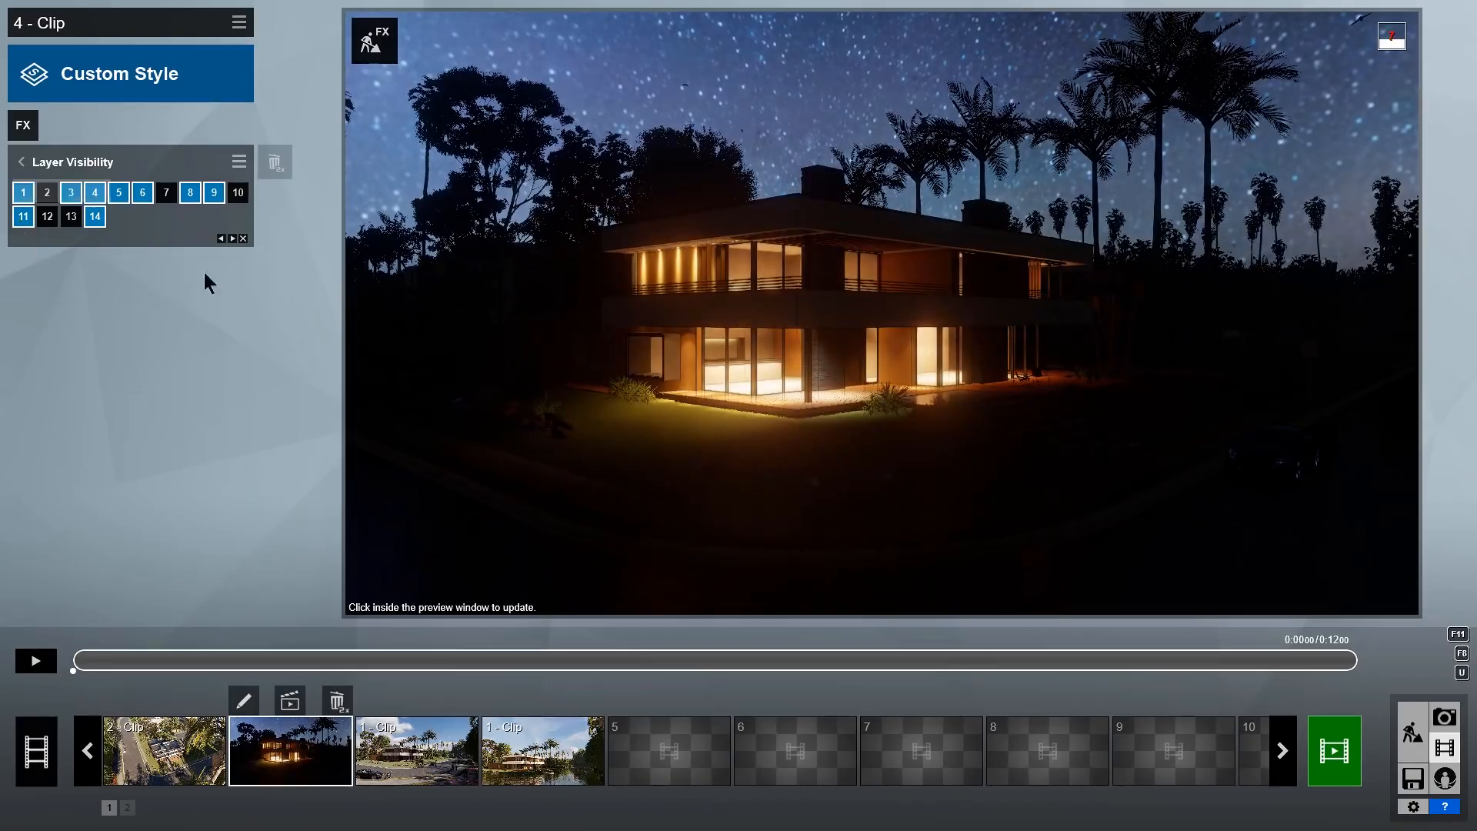
pyautogui.click(240, 194)
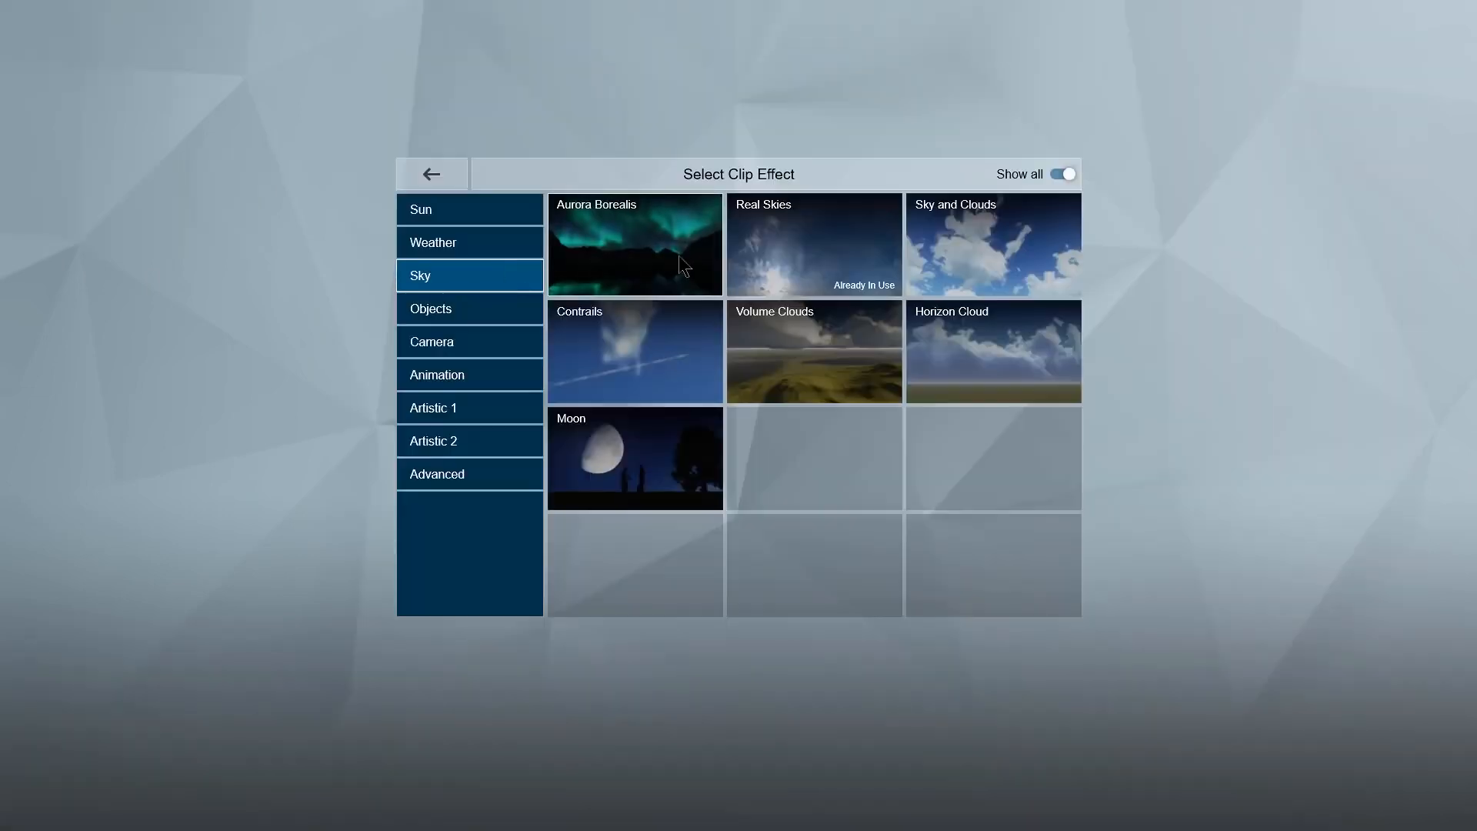
# - Add the Aurora Borealis effect to clip 4 with reduced brightness and a raised color shift
pyautogui.click(679, 263)
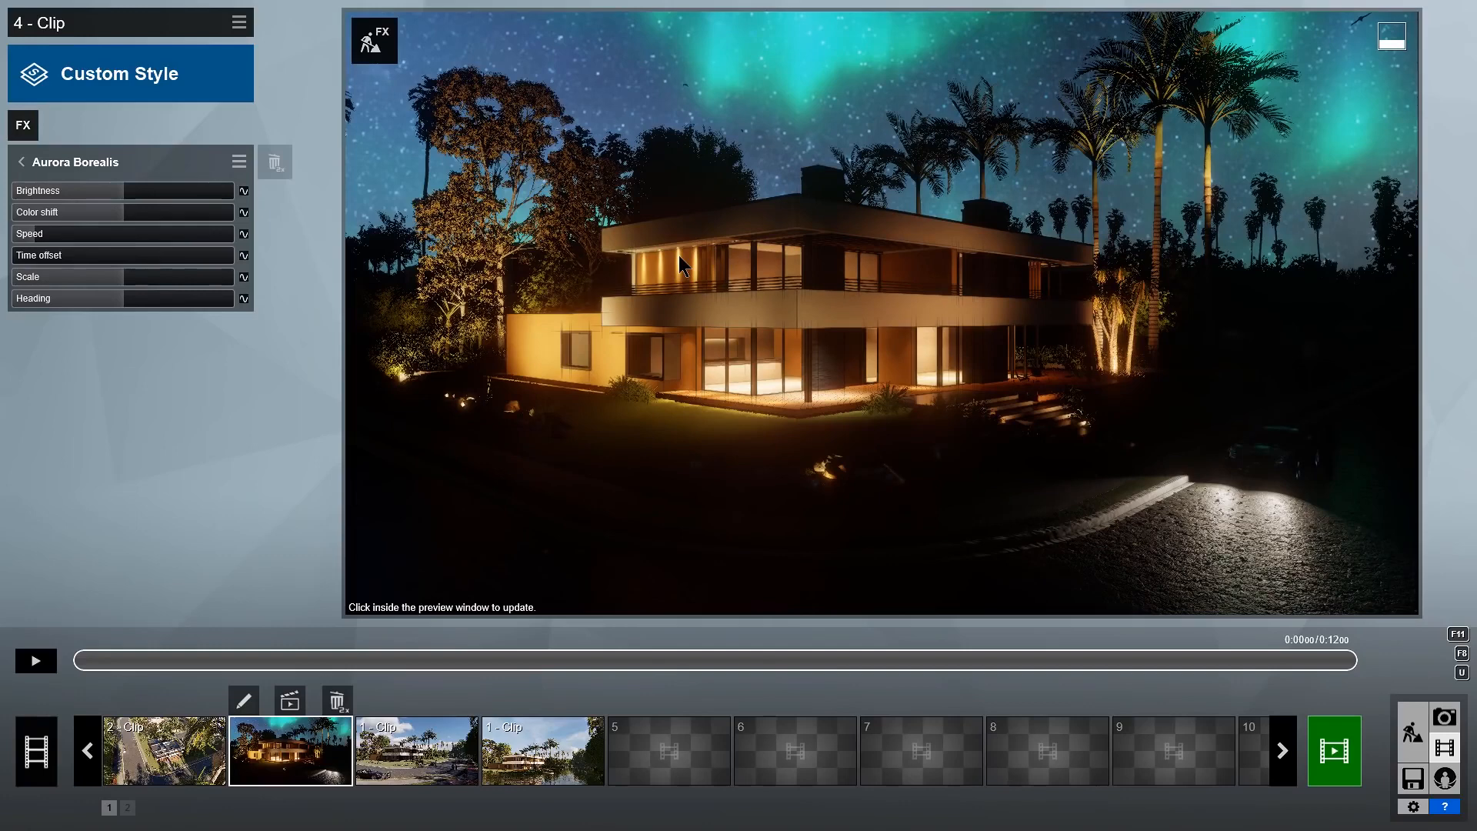
pyautogui.moveTo(123, 190); pyautogui.dragTo(50, 190)
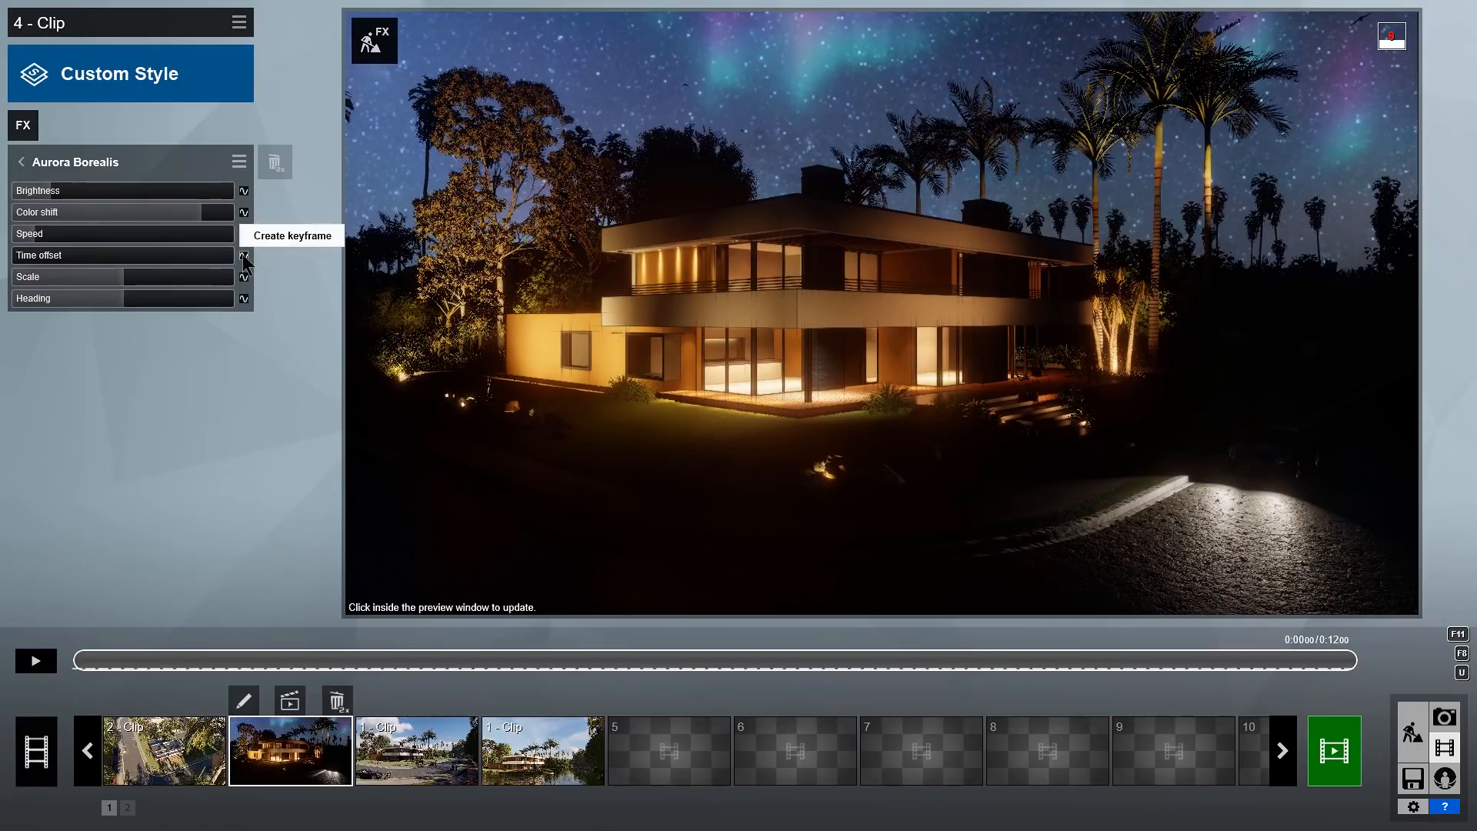
# - Animate the aurora's time offset with keyframes rising from the clip's start to its end, and play the clip
pyautogui.click(98, 657)
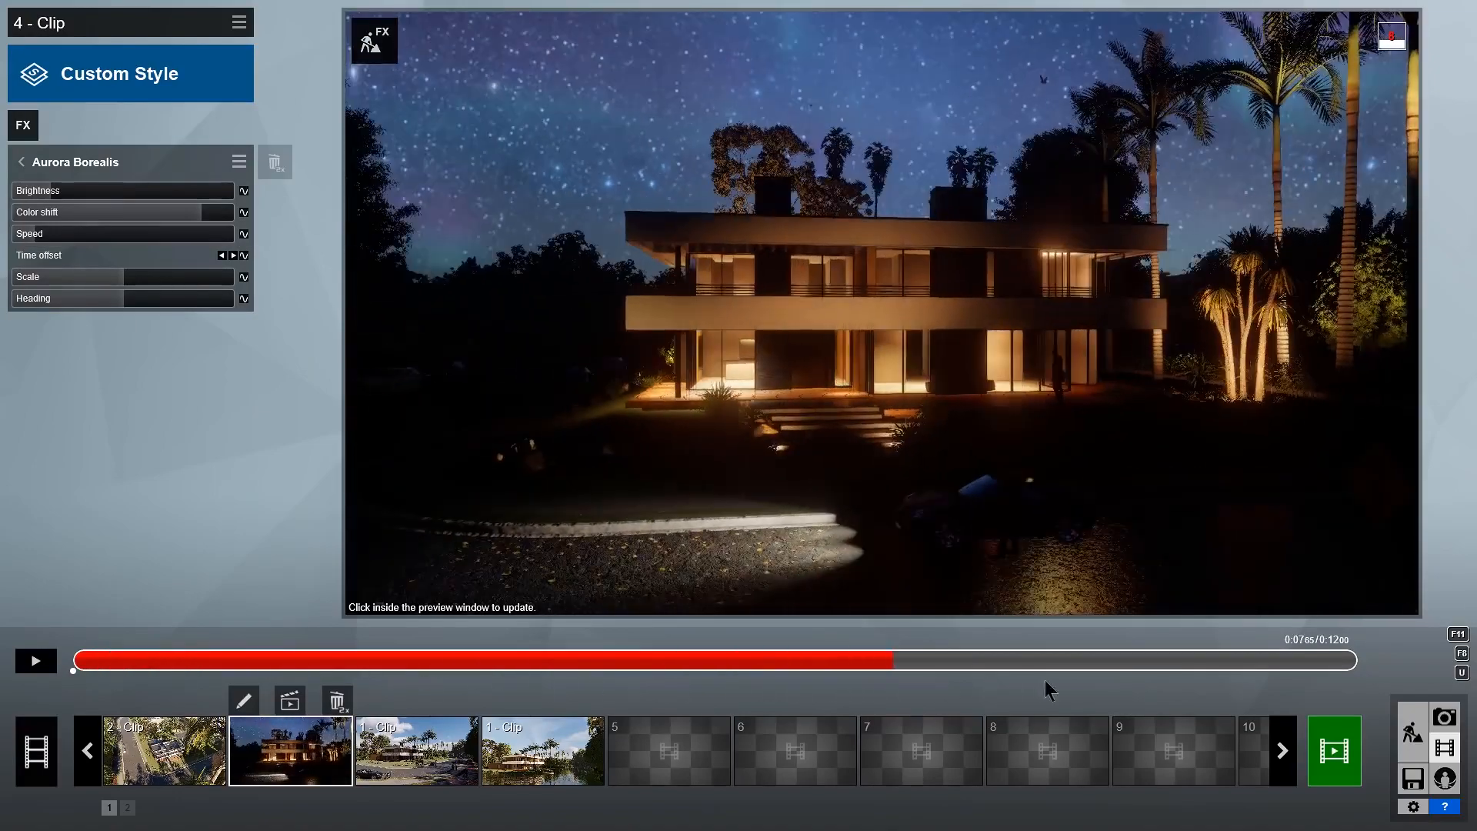
pyautogui.click(244, 256)
pyautogui.moveTo(31, 256); pyautogui.dragTo(157, 281)
pyautogui.click(943, 309)
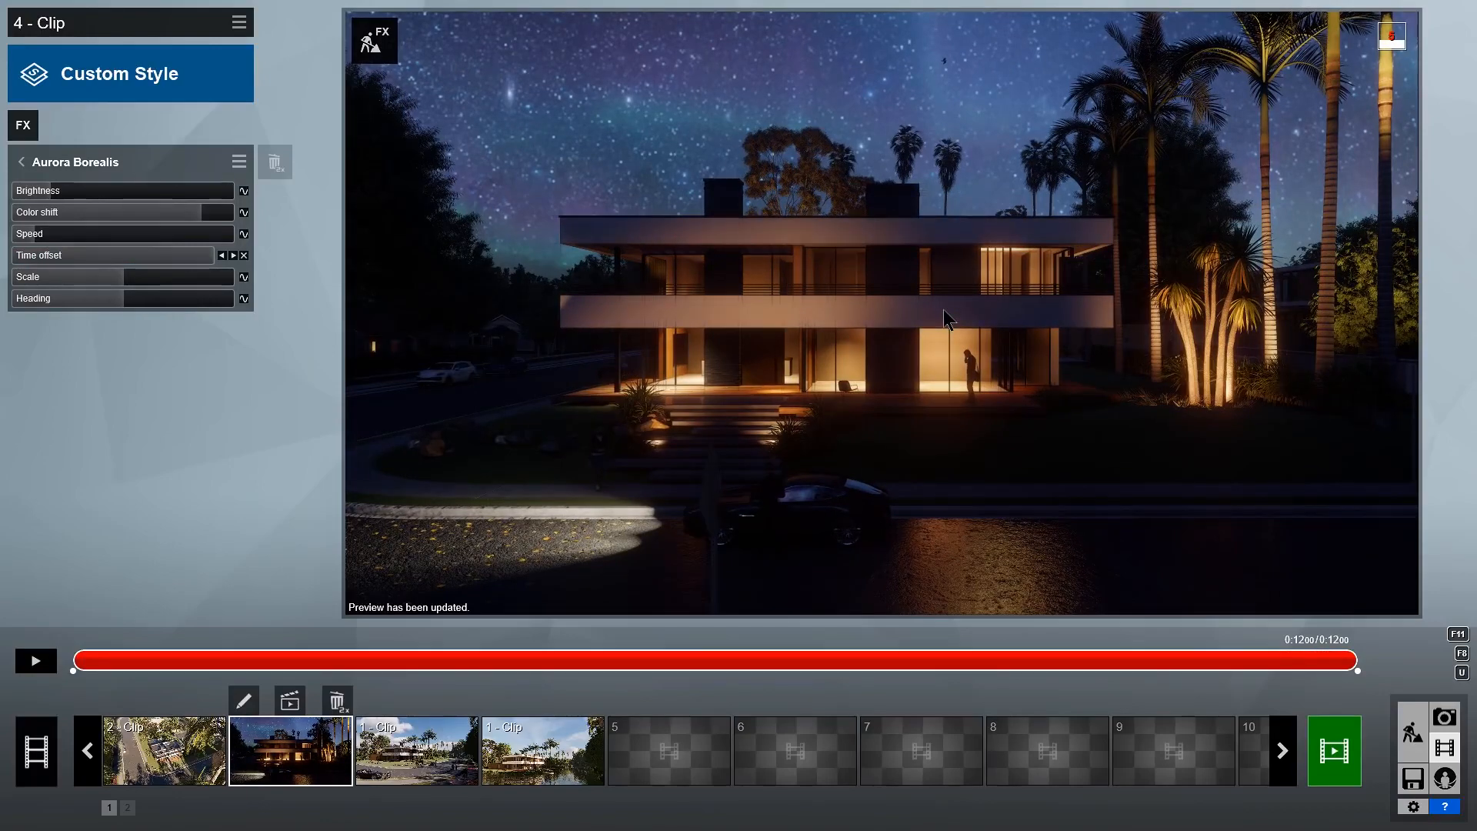
pyautogui.click(48, 661)
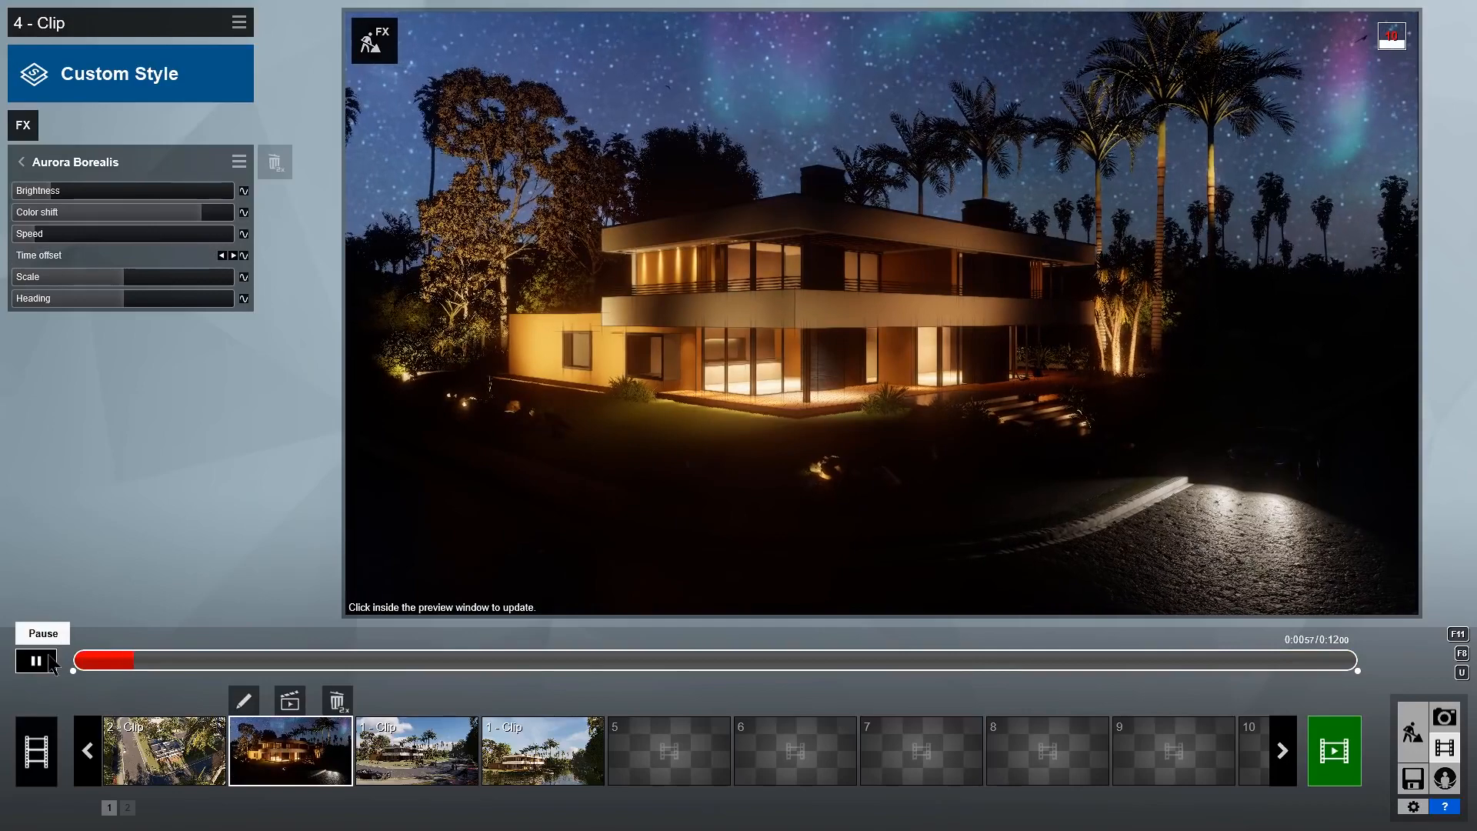